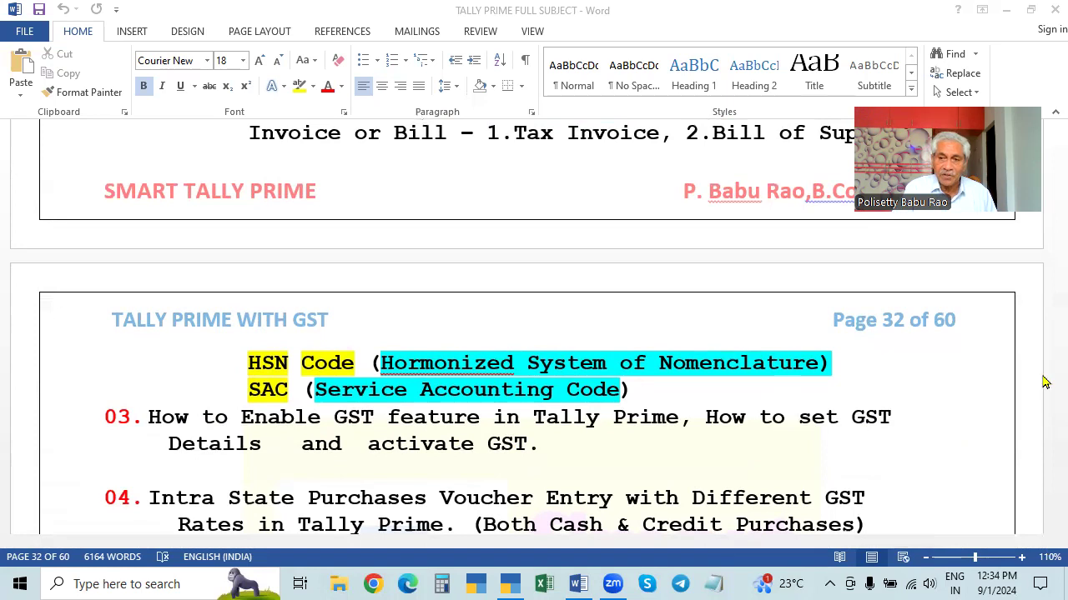
pyautogui.scroll(-1, 306, 426)
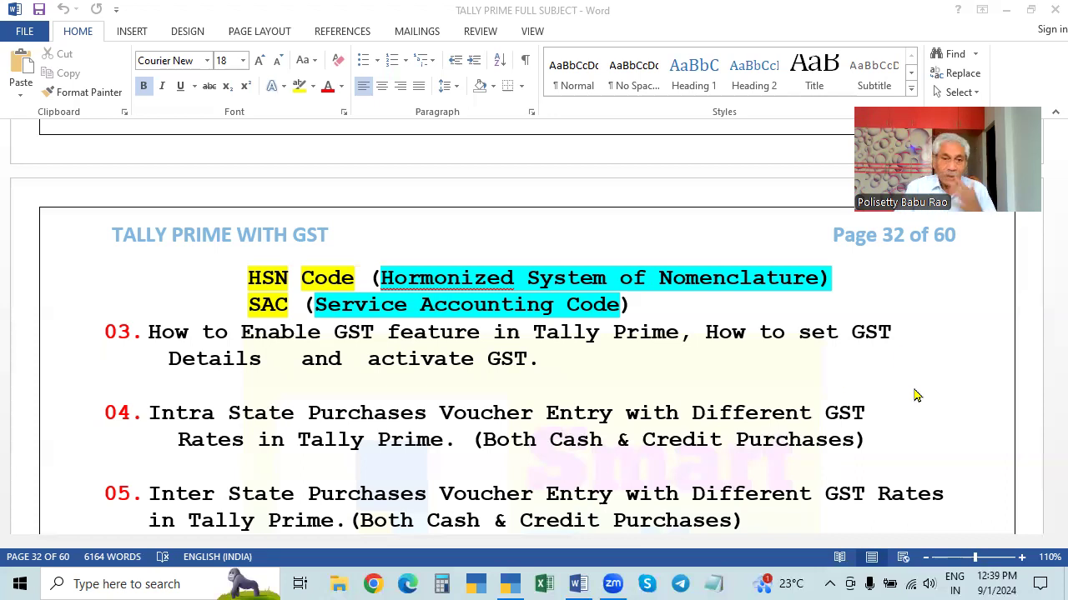
pyautogui.scroll(2, 824, 434)
pyautogui.scroll(-2, 824, 433)
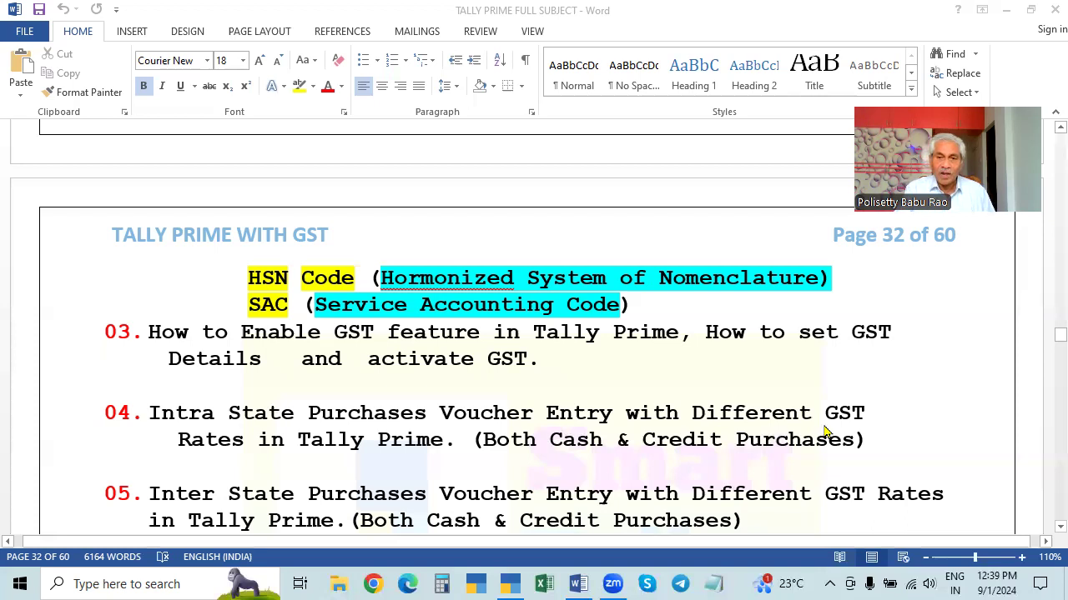
# Step: Switch to TallyPrime and load the company Sangvi Enterprises
pyautogui.click(510, 584)
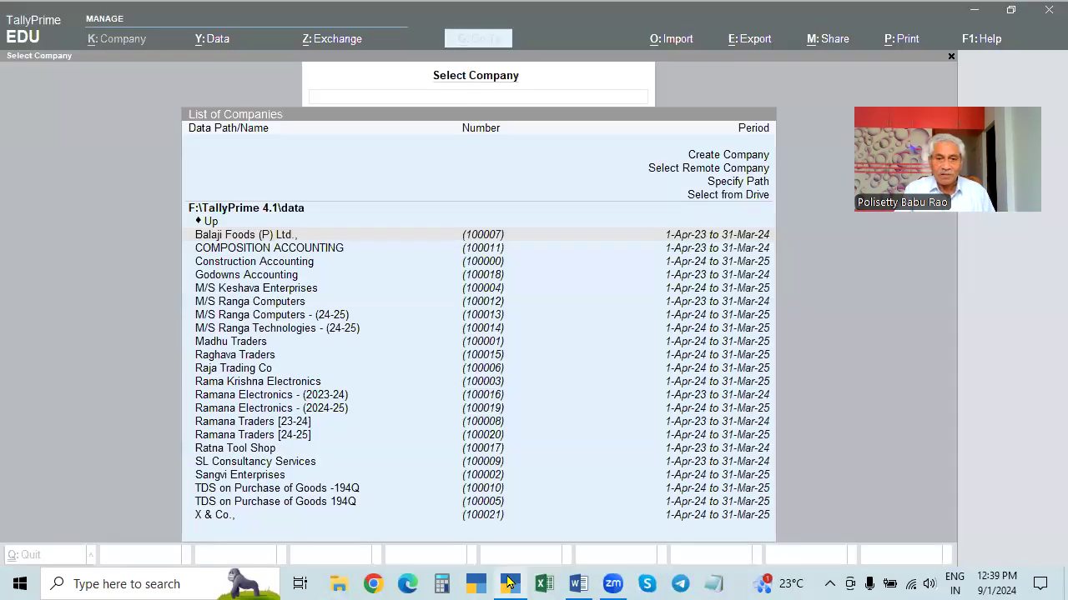
pyautogui.click(257, 479)
pyautogui.press('Down')
pyautogui.press('Down')
pyautogui.press('Down')
pyautogui.press('Down')
pyautogui.press('Down')
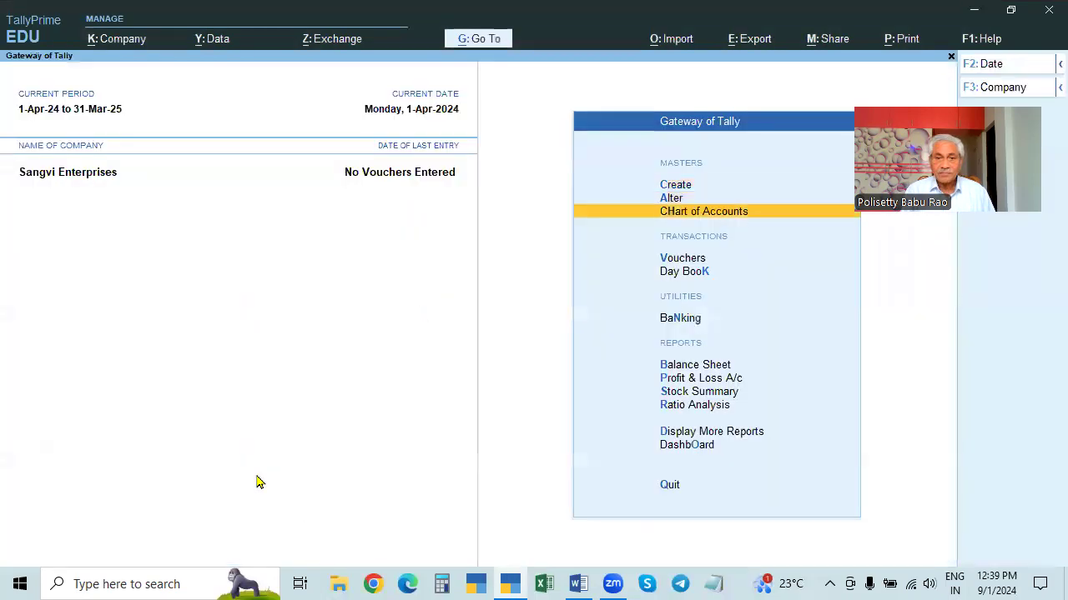
pyautogui.press('Up')
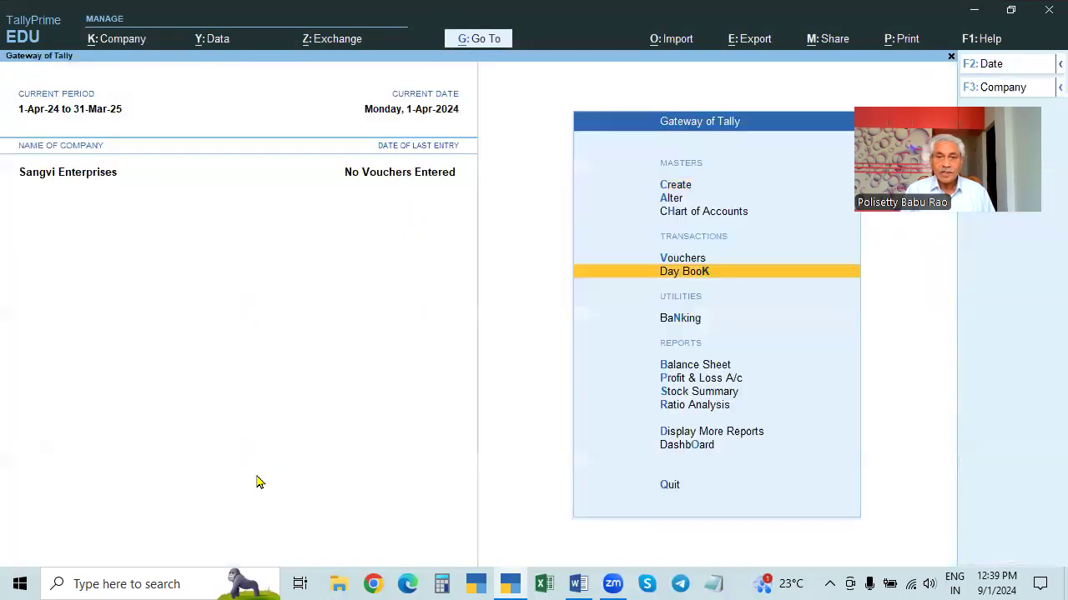
pyautogui.press('Escape')
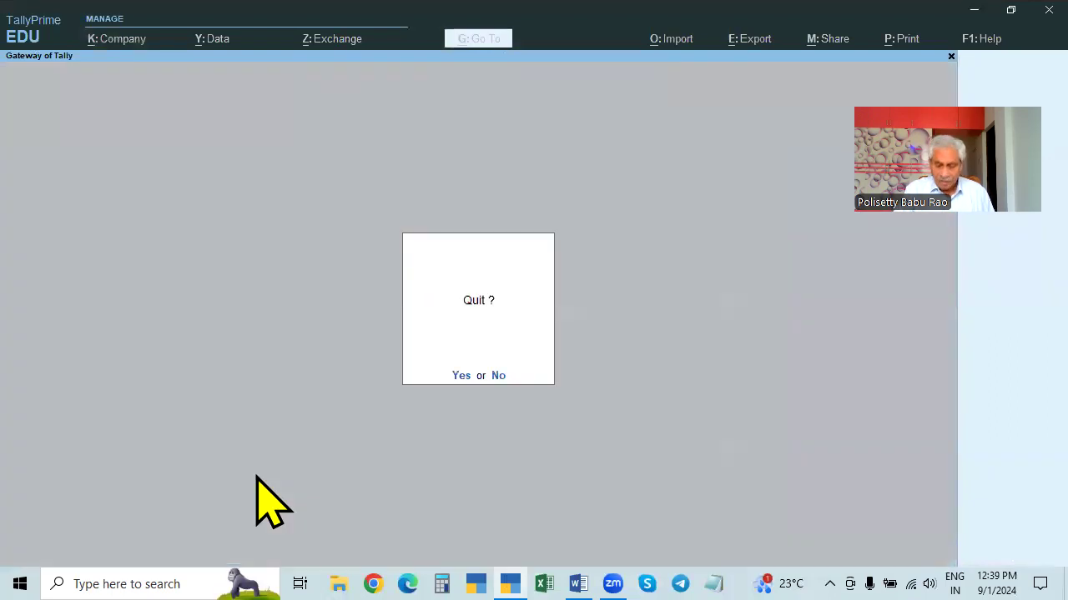
pyautogui.press('n')
# Step: Open the list of stock items for master alteration in Sangvi Enterprises
pyautogui.press('Down')
pyautogui.press('Return')
pyautogui.press('Down')
pyautogui.press('Down')
pyautogui.press('Down')
pyautogui.press('Down')
pyautogui.press('Down')
pyautogui.press('Down')
pyautogui.press('Return')
# Step: Look through the stock items available in the company's item list
pyautogui.press('Down')
pyautogui.press('Down')
pyautogui.press('Down')
pyautogui.press('Down')
pyautogui.press('Down')
pyautogui.press('Down')
pyautogui.press('Down')
pyautogui.press('Up')
pyautogui.press('Up')
pyautogui.press('Up')
pyautogui.press('Up')
pyautogui.press('Up')
pyautogui.press('Up')
pyautogui.press('Up')
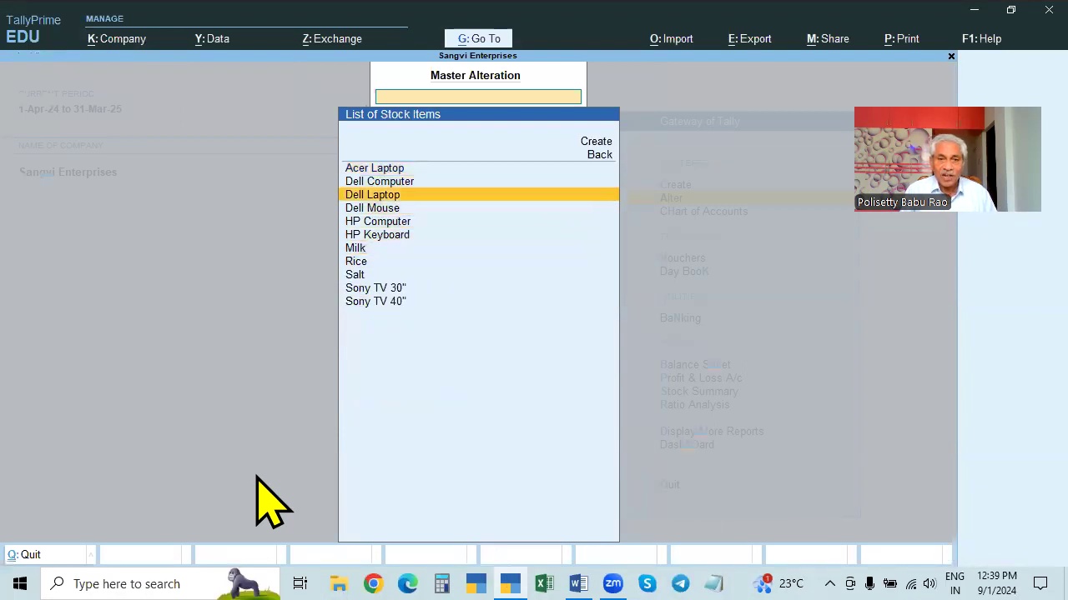
# Step: Open the Dell Mouse stock item to check its group, unit and GST rate details, and leave it unsaved
pyautogui.press('Down')
pyautogui.press('Down')
pyautogui.press('Down')
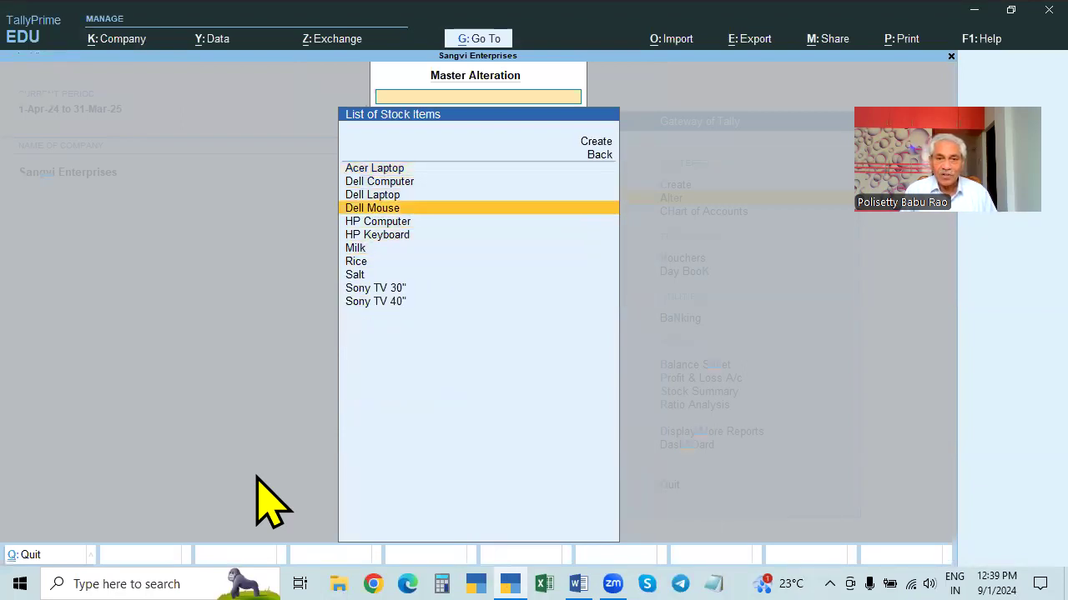
pyautogui.press('Up')
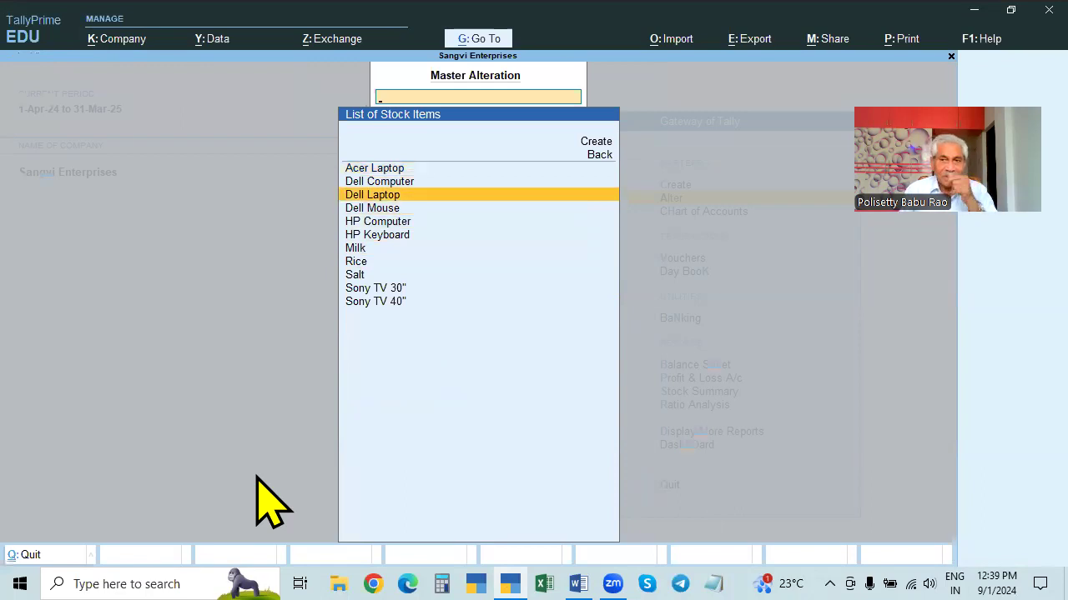
pyautogui.press('Down')
pyautogui.press('Return')
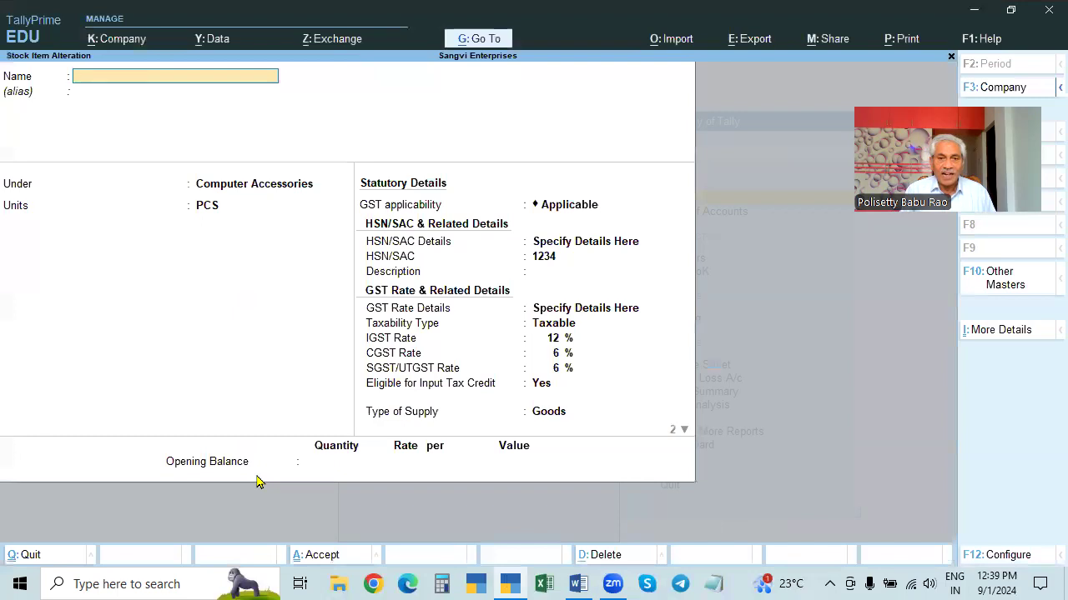
pyautogui.press('Escape')
# Step: Review the stock items from HP Computer down to Sony TV 30" in the list
pyautogui.press('Down')
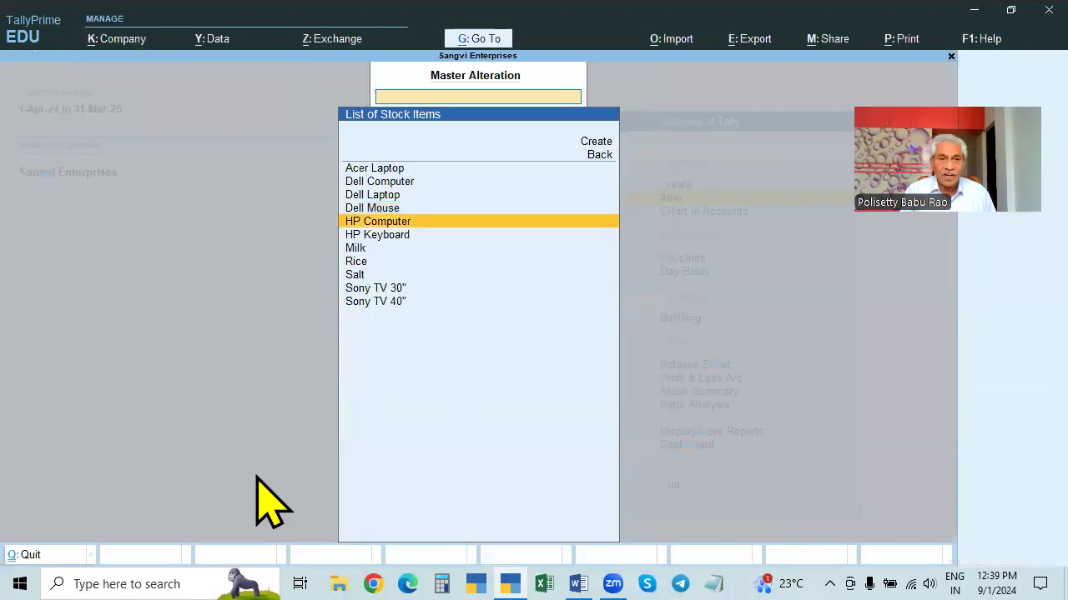
pyautogui.press('Down')
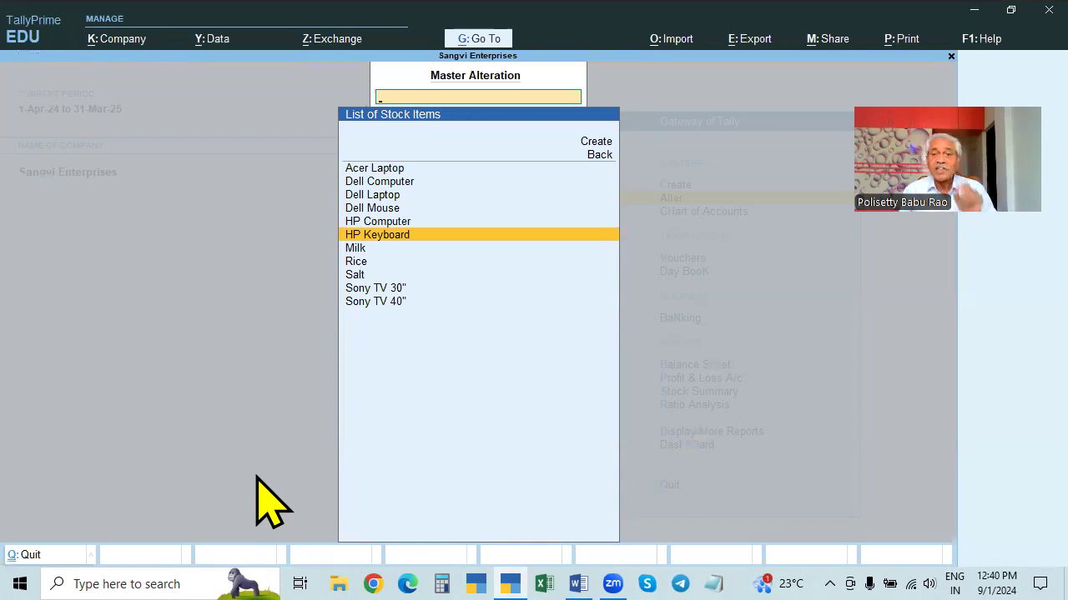
pyautogui.press('Up')
pyautogui.press('Down')
pyautogui.press('Down')
pyautogui.press('Down')
pyautogui.press('Down')
pyautogui.press('Down')
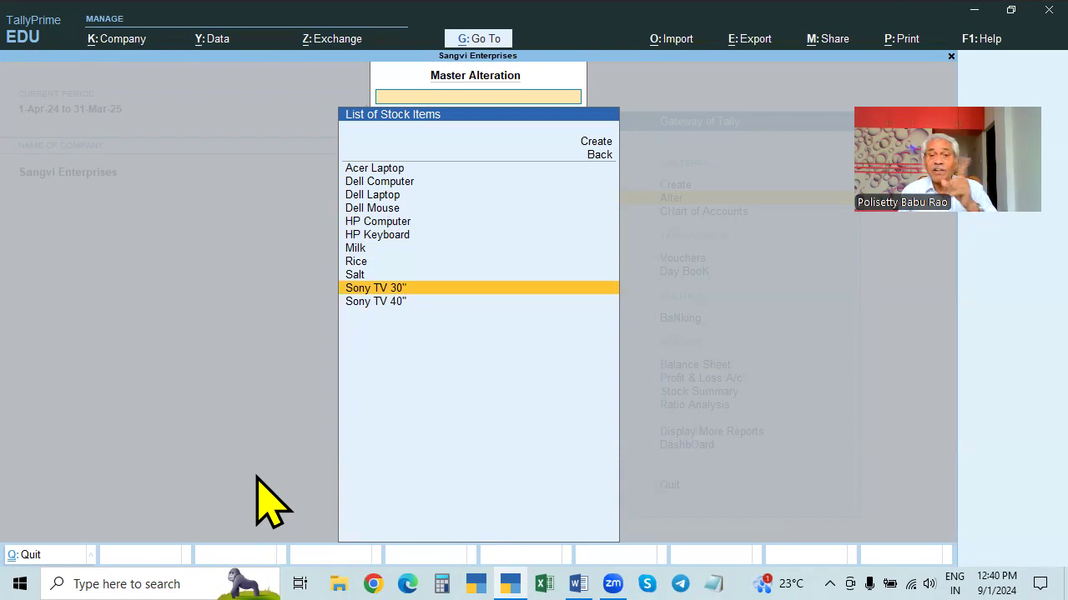
pyautogui.press('Up')
pyautogui.press('Up')
pyautogui.press('Up')
pyautogui.press('Down')
pyautogui.press('Down')
pyautogui.press('Up')
pyautogui.press('Up')
pyautogui.press('Up')
# Step: Open the Milk stock item to check its taxability type among the available types, and leave it unsaved
pyautogui.press('Down')
pyautogui.press('Down')
pyautogui.press('Up')
pyautogui.press('Return')
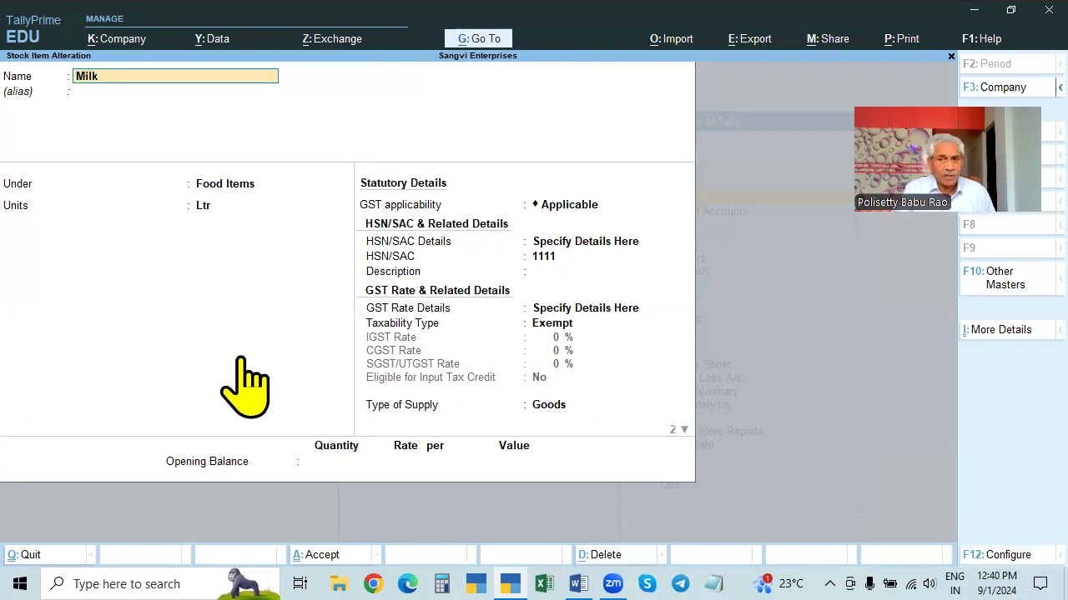
pyautogui.click(551, 325)
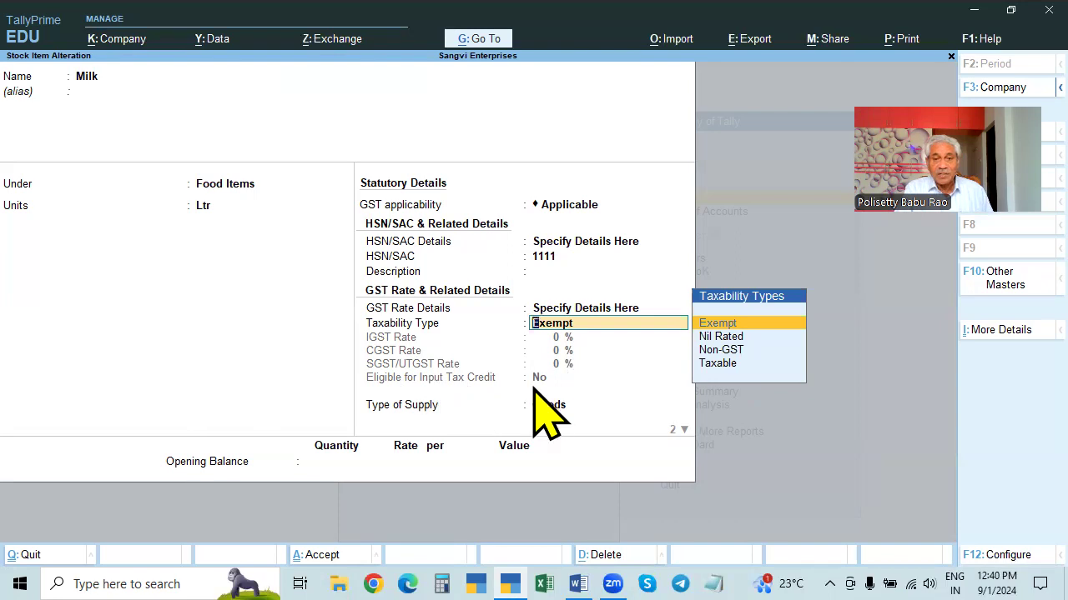
pyautogui.press('space')
pyautogui.press('Escape')
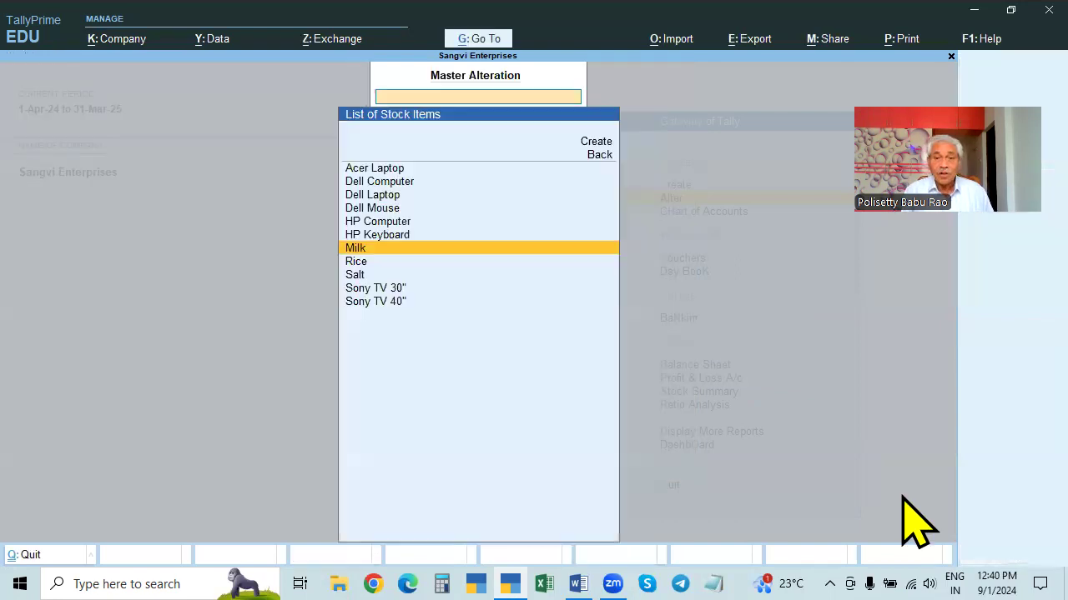
# Step: Open the Rice stock item to check its HSN code and taxability type, and leave it unsaved
pyautogui.press('Down')
pyautogui.press('Return')
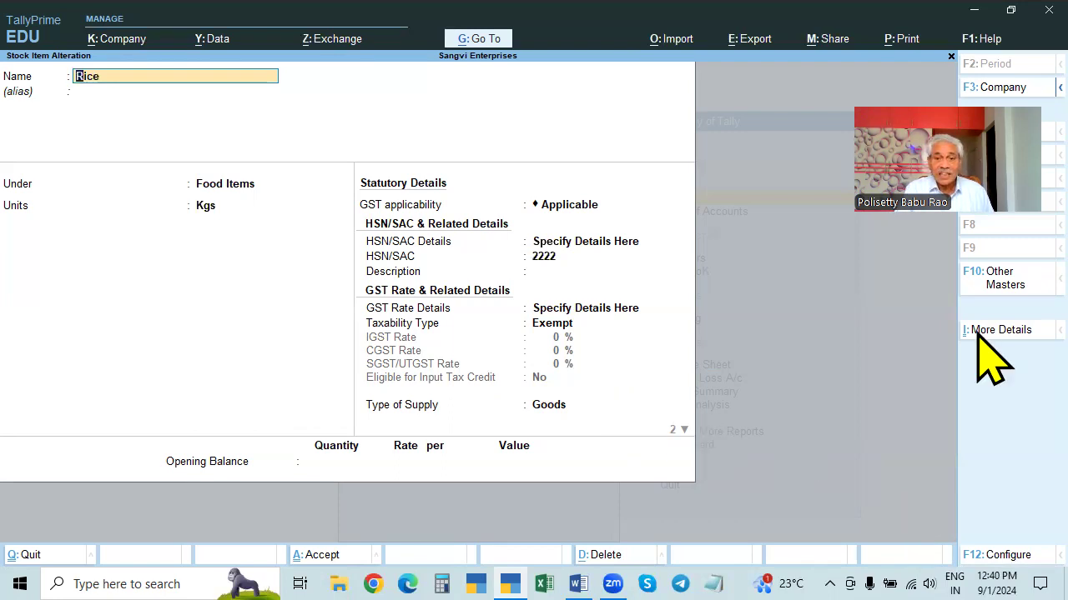
pyautogui.press('Escape')
pyautogui.press('Escape')
# Step: Open the Salt stock item to check its taxability type and GST rates, and leave it unsaved
pyautogui.press('Down')
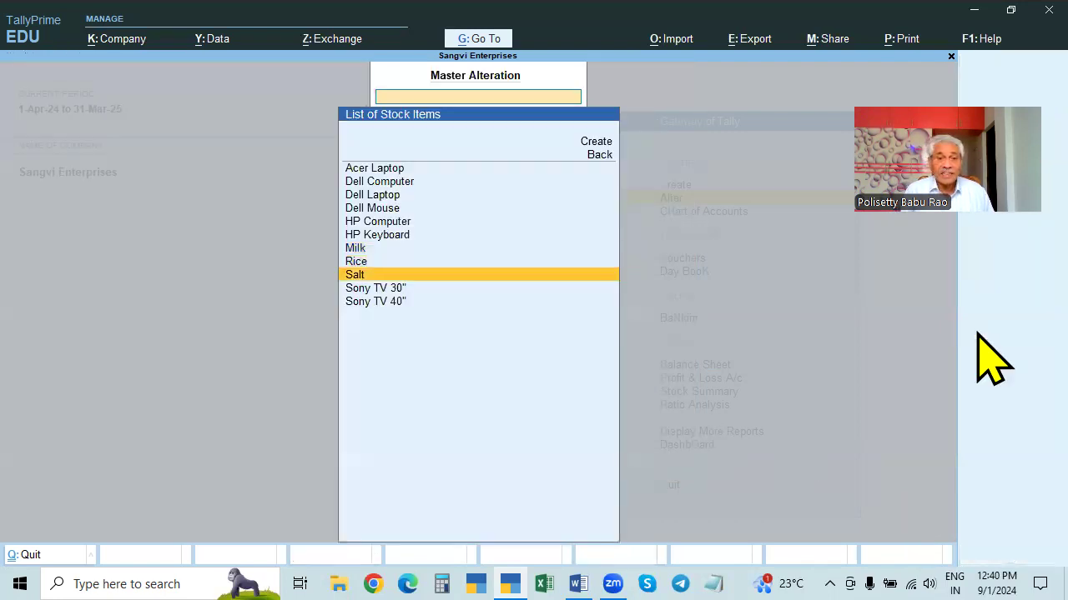
pyautogui.press('Return')
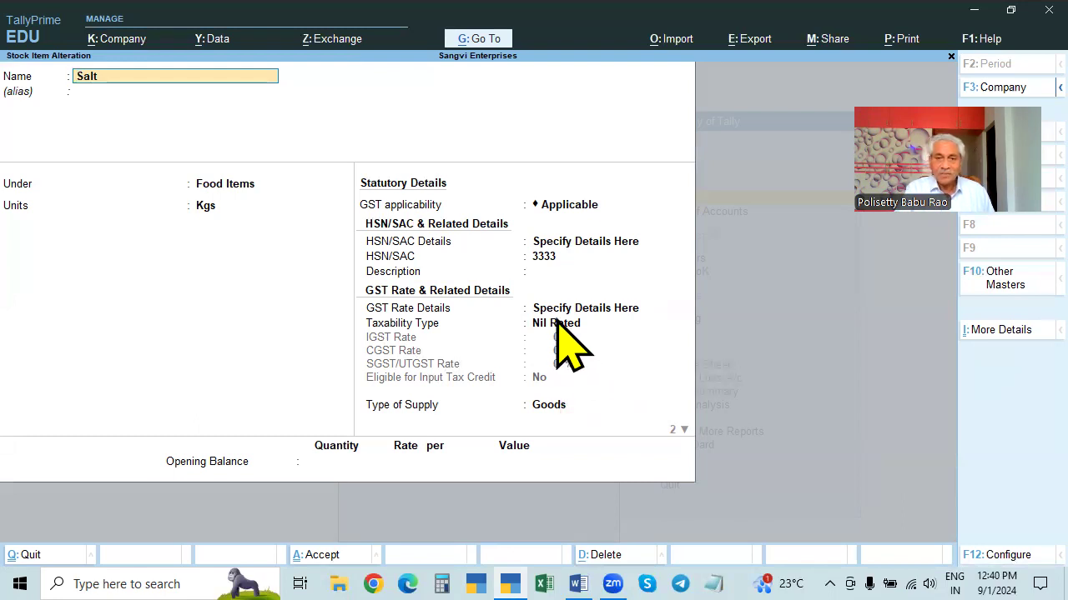
pyautogui.press('BackSpace')
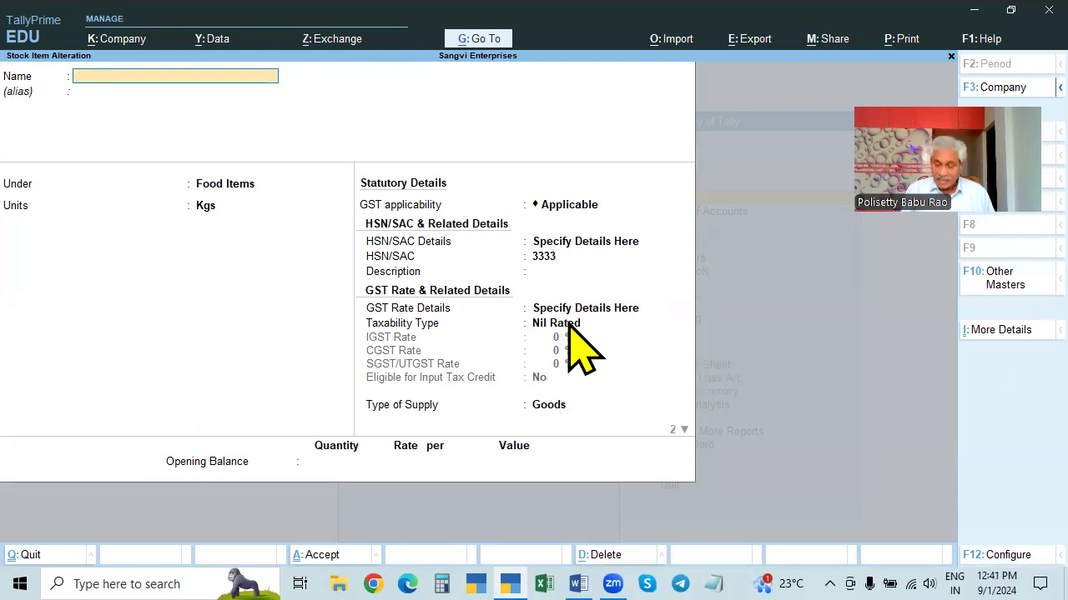
pyautogui.press('BackSpace')
pyautogui.press('Up')
pyautogui.press('Return')
pyautogui.press('BackSpace')
pyautogui.press('Escape')
pyautogui.press('Return')
# Step: Go over the computer and laptop stock items in the list once more
pyautogui.press('Down')
pyautogui.press('Up')
pyautogui.press('Up')
pyautogui.press('Up')
pyautogui.press('Up')
pyautogui.press('Up')
pyautogui.press('Up')
pyautogui.press('Down')
pyautogui.press('Down')
pyautogui.press('Down')
pyautogui.press('Down')
pyautogui.press('Up')
pyautogui.press('Up')
pyautogui.press('Up')
pyautogui.press('Up')
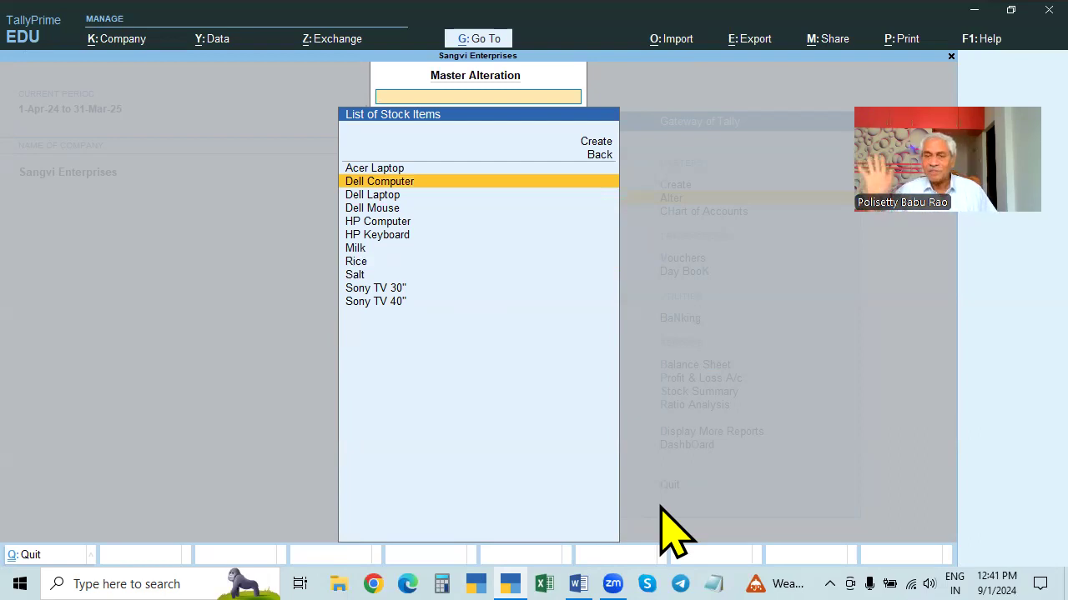
# Step: Return to the list of masters and open the list of ledgers for alteration
pyautogui.press('BackSpace')
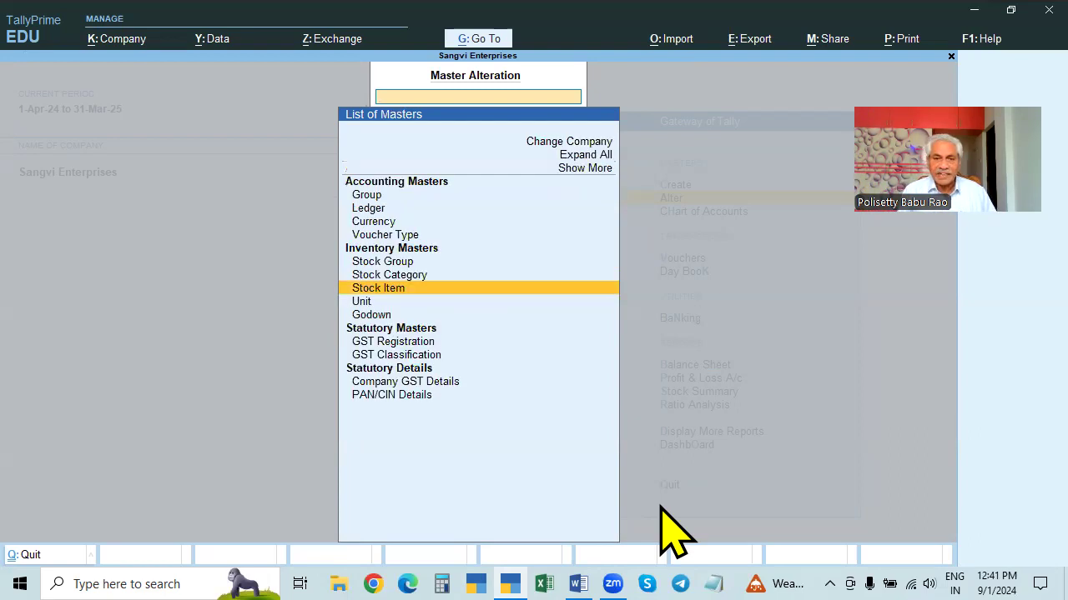
pyautogui.press('Up')
pyautogui.press('Up')
pyautogui.press('Up')
pyautogui.press('Up')
pyautogui.press('Up')
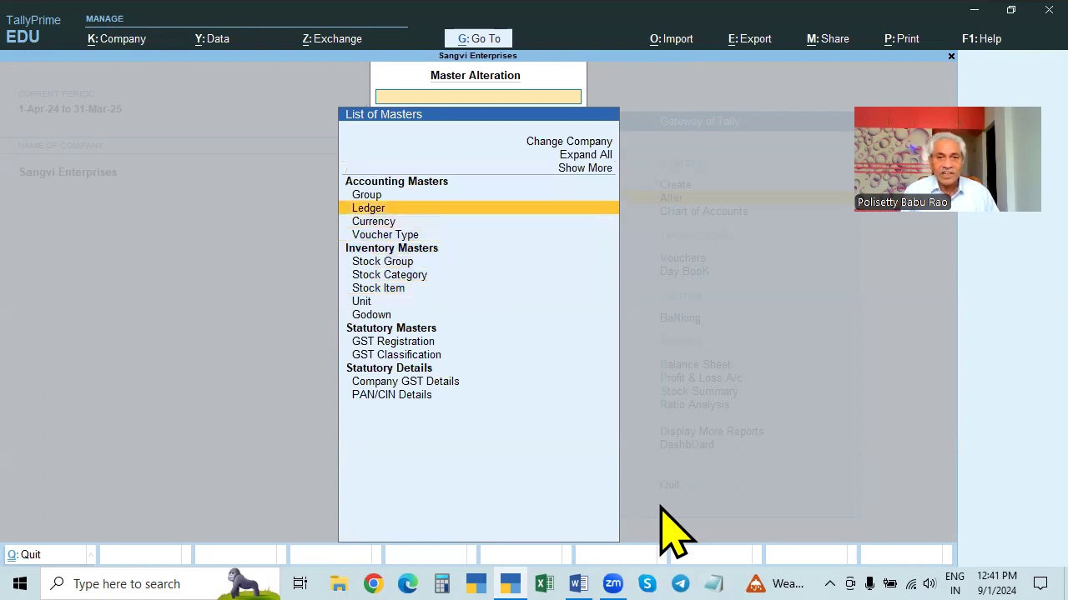
pyautogui.press('Return')
# Step: Look through the company's ledgers, including the party, purchase, sales and GST ledgers
pyautogui.press('Down')
pyautogui.press('Down')
pyautogui.press('Down')
pyautogui.press('Down')
pyautogui.press('Down')
pyautogui.press('Up')
pyautogui.press('Up')
pyautogui.press('Down')
pyautogui.press('Down')
pyautogui.press('Down')
pyautogui.press('Down')
pyautogui.press('Down')
pyautogui.press('Down')
pyautogui.press('Down')
pyautogui.press('Down')
pyautogui.press('Down')
pyautogui.press('Down')
pyautogui.press('Down')
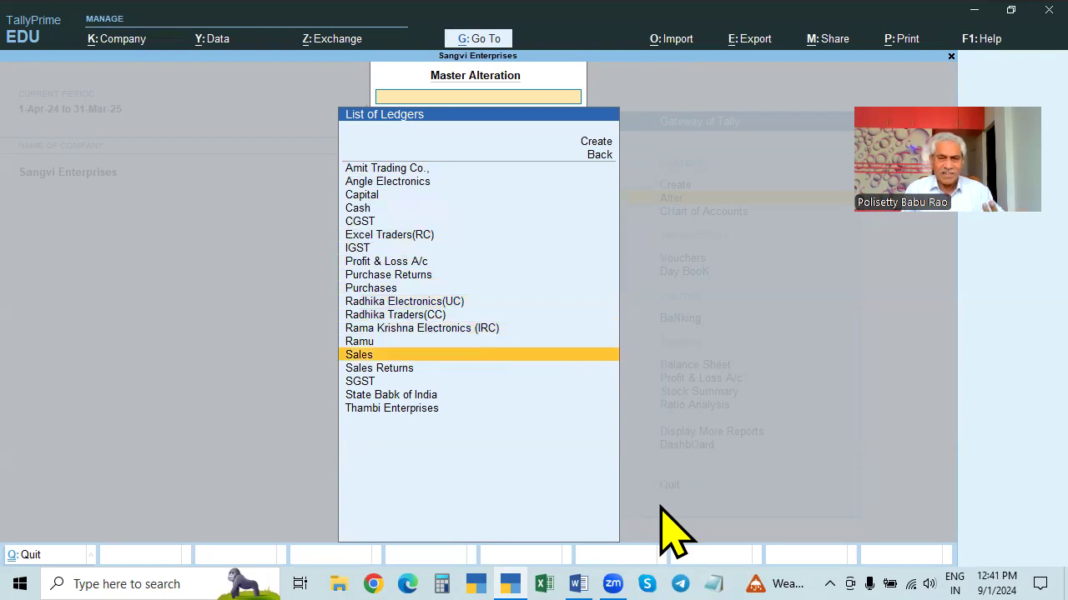
pyautogui.press('Up')
pyautogui.press('Up')
pyautogui.press('Up')
pyautogui.press('Up')
pyautogui.press('Up')
pyautogui.press('Down')
pyautogui.press('Down')
pyautogui.press('Up')
pyautogui.press('Up')
pyautogui.press('Up')
pyautogui.press('Down')
pyautogui.press('Down')
pyautogui.press('Down')
pyautogui.press('Down')
# Step: Open the CGST ledger to check its group, duty type and tax type, and leave it unsaved
pyautogui.press('Up')
pyautogui.press('Up')
pyautogui.press('Up')
pyautogui.press('Up')
pyautogui.press('Up')
pyautogui.press('Up')
pyautogui.press('Up')
pyautogui.press('Up')
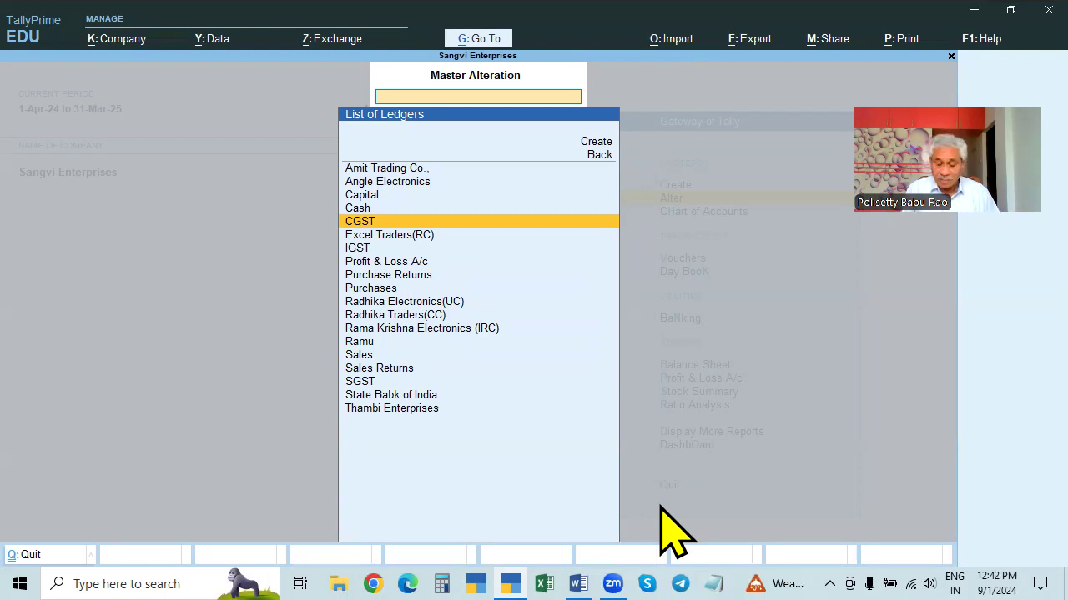
pyautogui.press('Return')
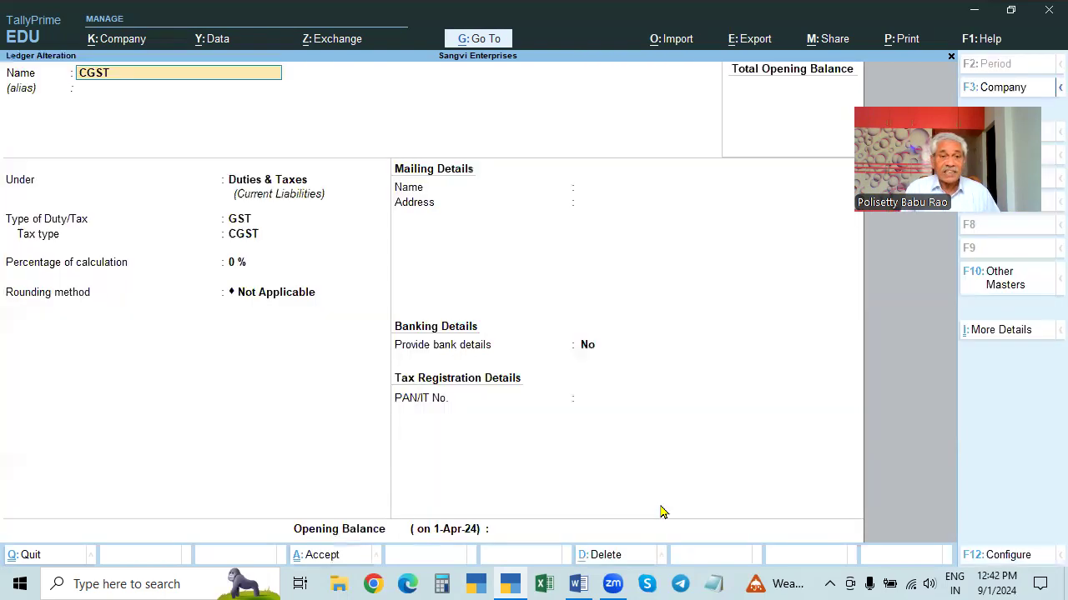
pyautogui.press('BackSpace')
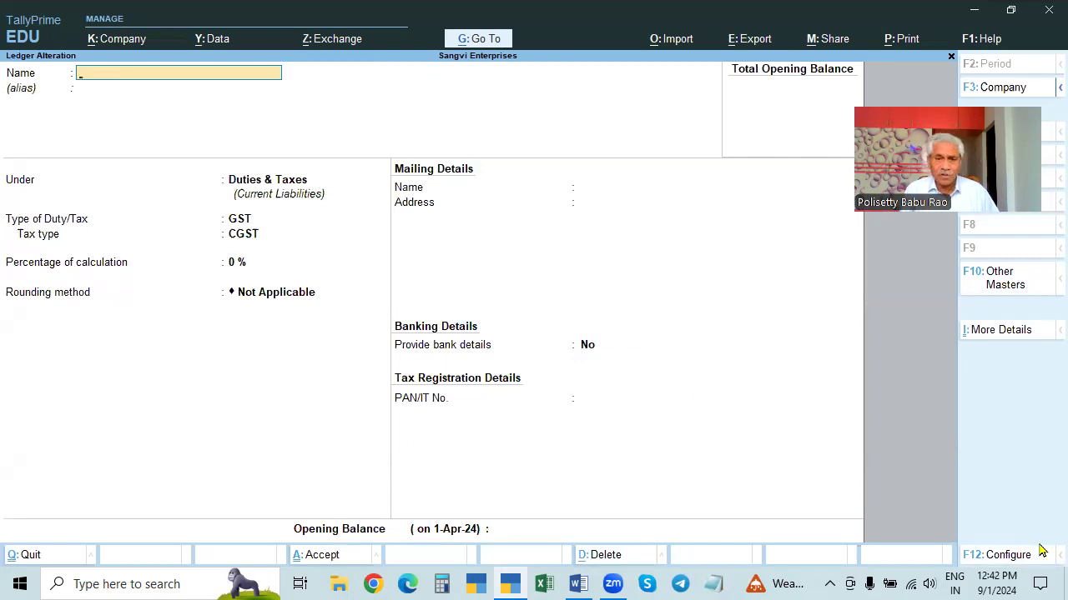
pyautogui.press('Escape')
# Step: Open the IGST ledger to check its tax settings, leave it unsaved, and go back to CGST in the list
pyautogui.press('Down')
pyautogui.press('Down')
pyautogui.press('Down')
pyautogui.press('Up')
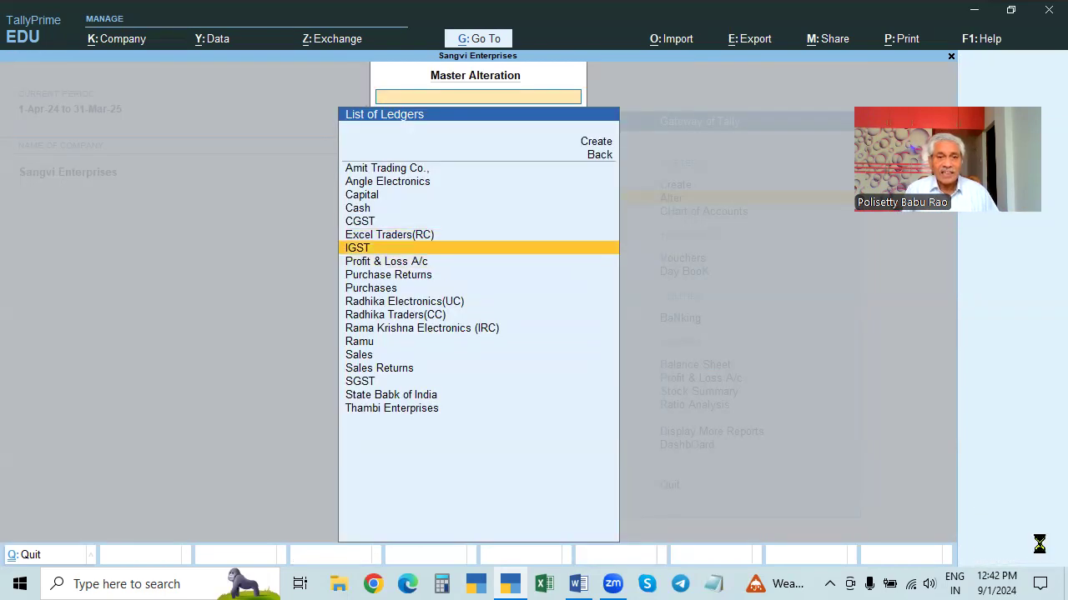
pyautogui.press('Return')
pyautogui.press('BackSpace')
pyautogui.press('Escape')
pyautogui.press('Up')
pyautogui.press('Up')
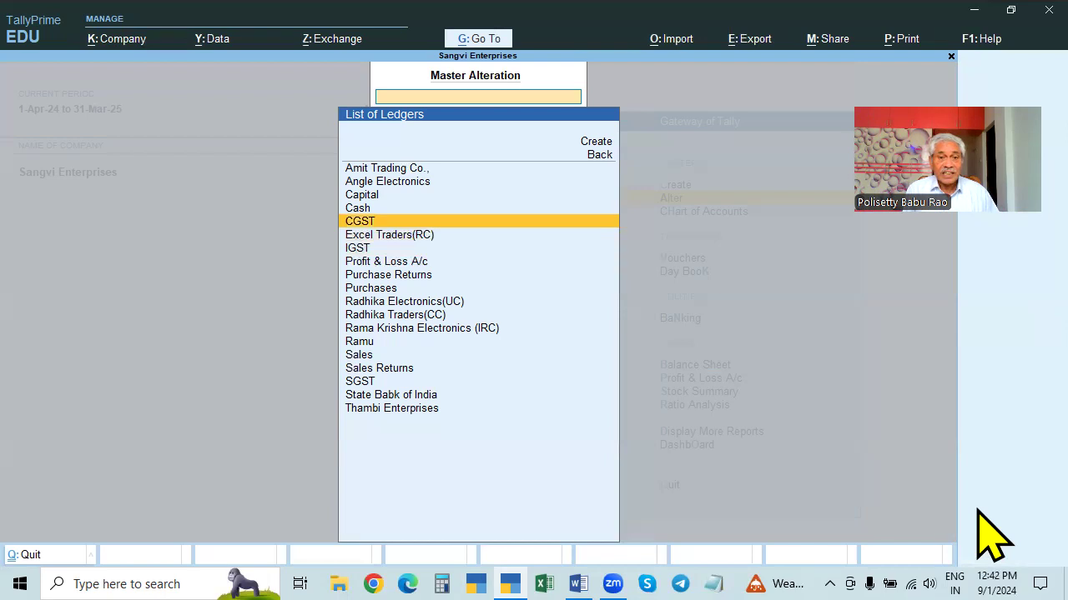
# Step: Reopen the CGST ledger to review its tax settings and leave it unsaved
pyautogui.press('Return')
pyautogui.press('BackSpace')
pyautogui.press('Escape')
# Step: Open the SGST ledger to check its group, duty type and tax type, and leave it unsaved
pyautogui.press('Down')
pyautogui.press('Down')
pyautogui.press('Down')
pyautogui.press('Down')
pyautogui.press('Down')
pyautogui.press('Down')
pyautogui.press('Down')
pyautogui.press('Down')
pyautogui.press('Down')
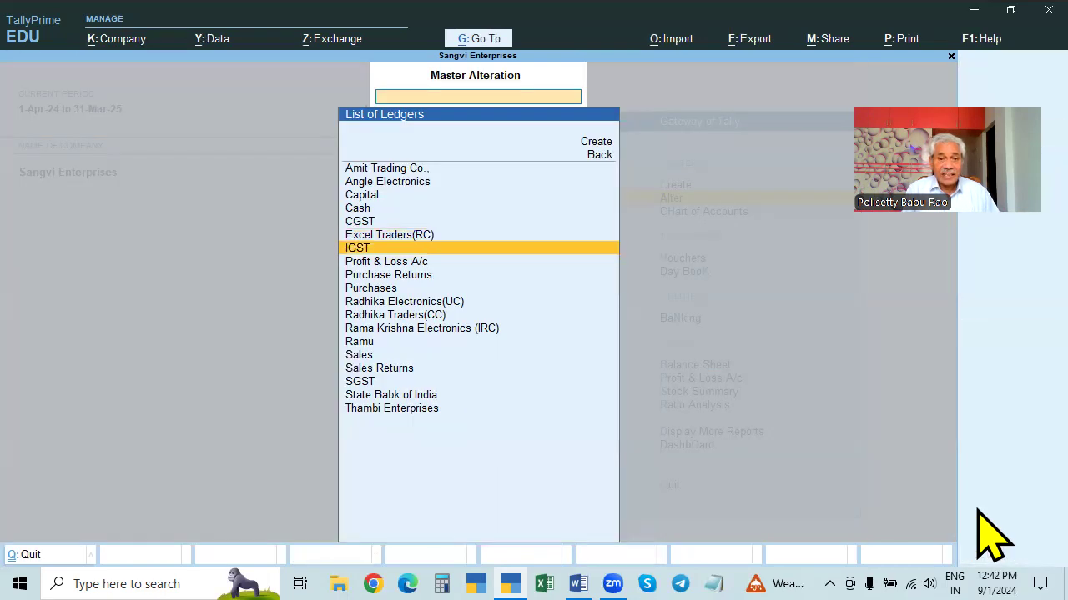
pyautogui.press('Down')
pyautogui.press('Down')
pyautogui.press('Down')
pyautogui.press('Return')
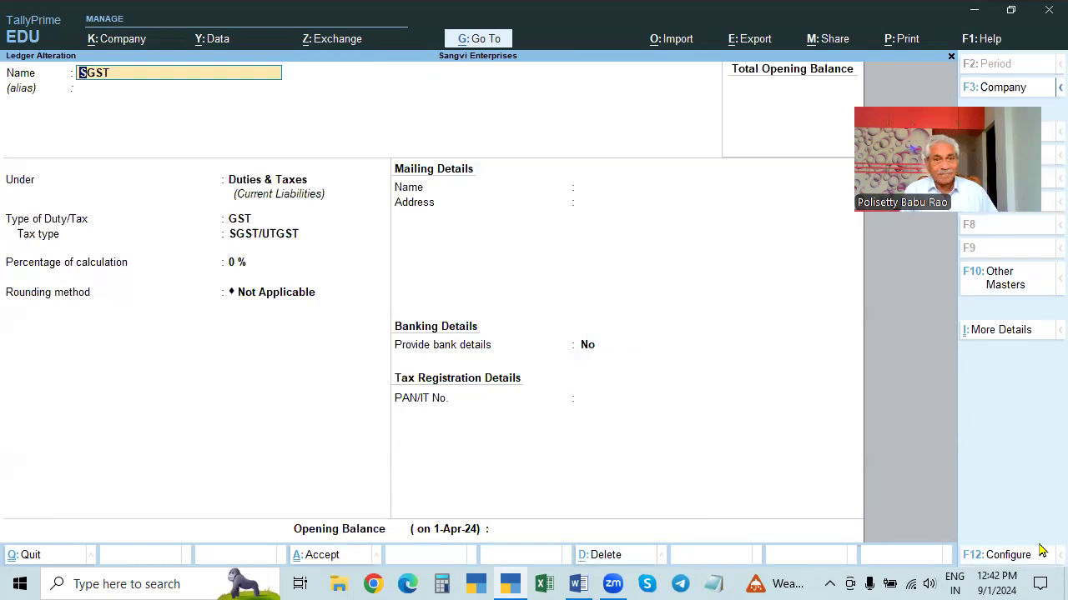
pyautogui.press('BackSpace')
pyautogui.press('Escape')
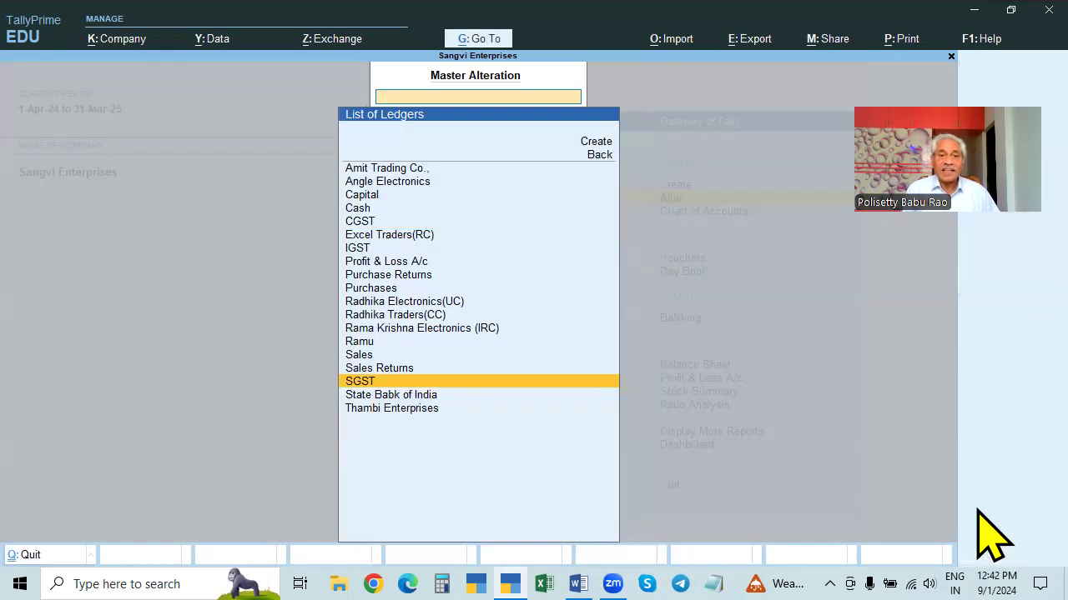
# Step: Examine the list of ledgers again, covering the GST, purchase and party ledgers from IGST to Rama Krishna Electronics (IRC)
pyautogui.press('Up')
pyautogui.press('Up')
pyautogui.press('Up')
pyautogui.press('Up')
pyautogui.press('Up')
pyautogui.press('Up')
pyautogui.press('Up')
pyautogui.press('Up')
pyautogui.press('Up')
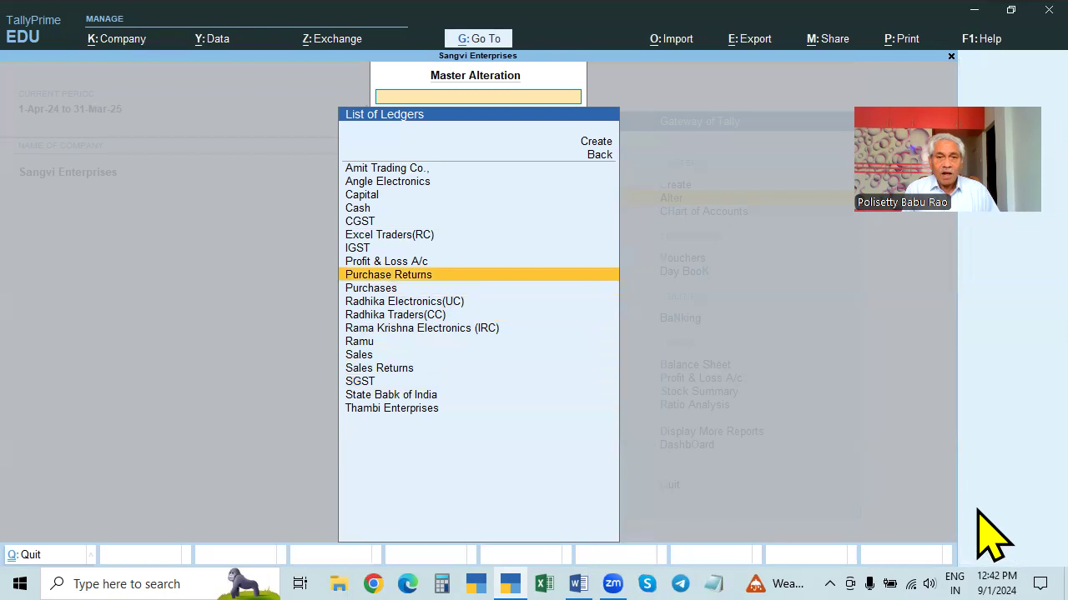
pyautogui.press('Up')
pyautogui.press('Up')
pyautogui.press('Down')
pyautogui.press('Down')
pyautogui.press('Up')
pyautogui.press('Up')
pyautogui.press('Down')
pyautogui.press('Down')
pyautogui.press('Down')
pyautogui.press('Down')
pyautogui.press('Down')
pyautogui.press('Up')
pyautogui.press('Up')
pyautogui.press('Up')
pyautogui.press('Up')
pyautogui.press('Up')
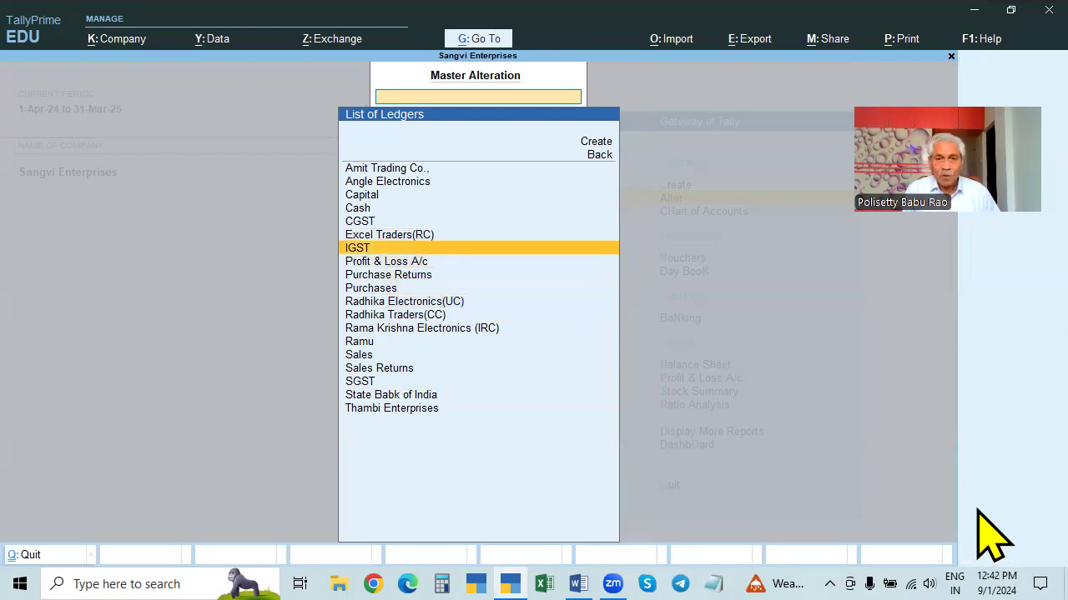
pyautogui.press('Down')
pyautogui.press('Down')
pyautogui.press('Down')
pyautogui.press('Down')
pyautogui.press('Down')
pyautogui.press('Down')
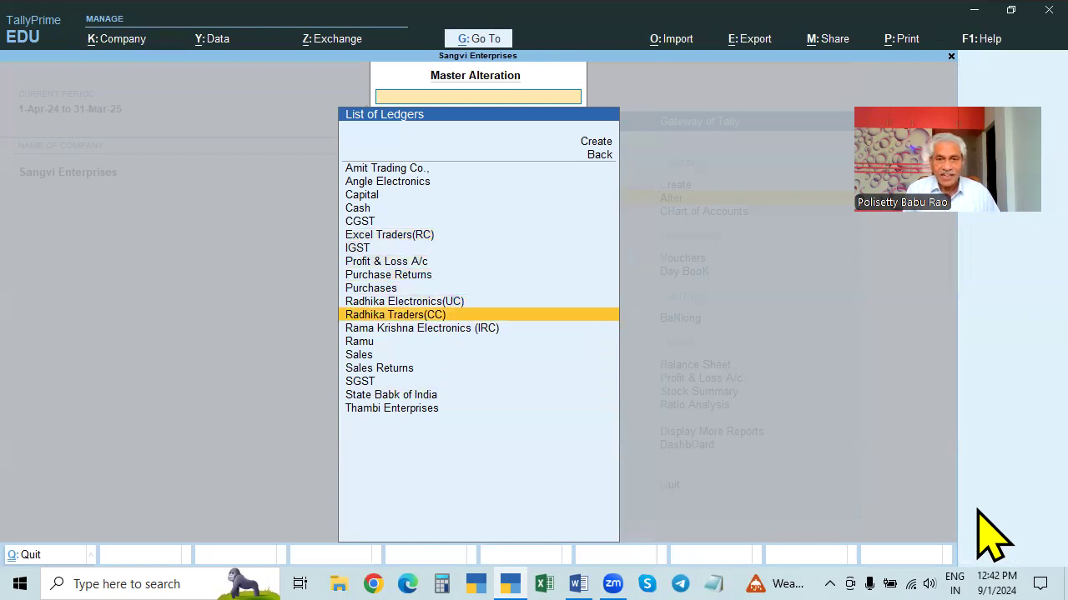
pyautogui.press('Up')
pyautogui.press('Up')
pyautogui.press('Up')
pyautogui.press('Up')
pyautogui.press('Up')
pyautogui.press('Up')
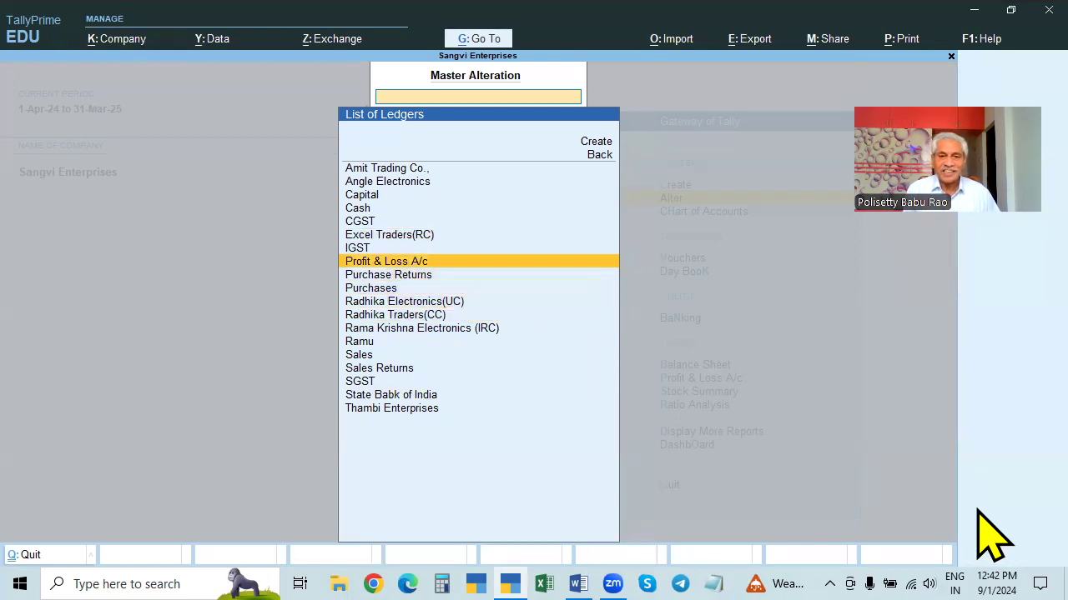
pyautogui.press('Down')
pyautogui.press('Down')
pyautogui.press('Down')
pyautogui.press('Down')
pyautogui.press('Down')
pyautogui.press('Down')
pyautogui.press('Down')
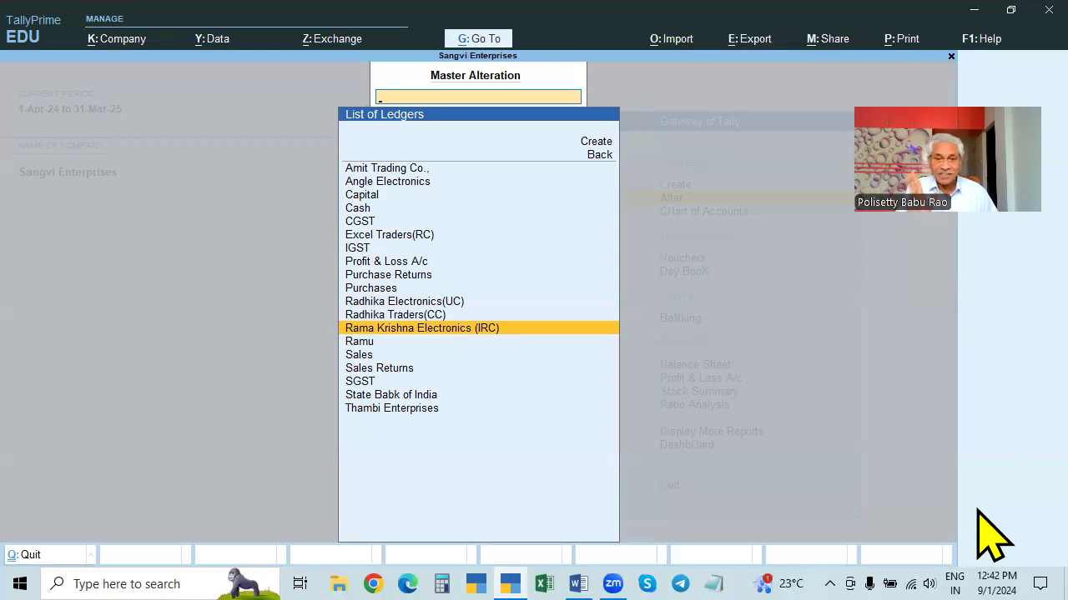
# Step: Leave ledger alteration and return to the Gateway of Tally, declining to quit the program
pyautogui.press('Escape')
pyautogui.press('Escape')
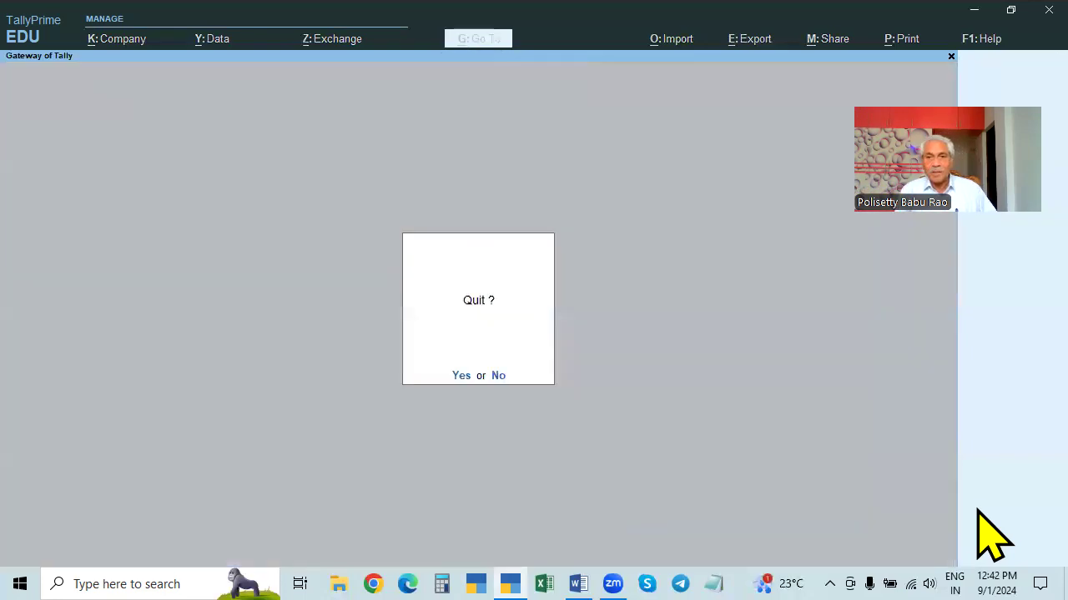
pyautogui.press('Escape')
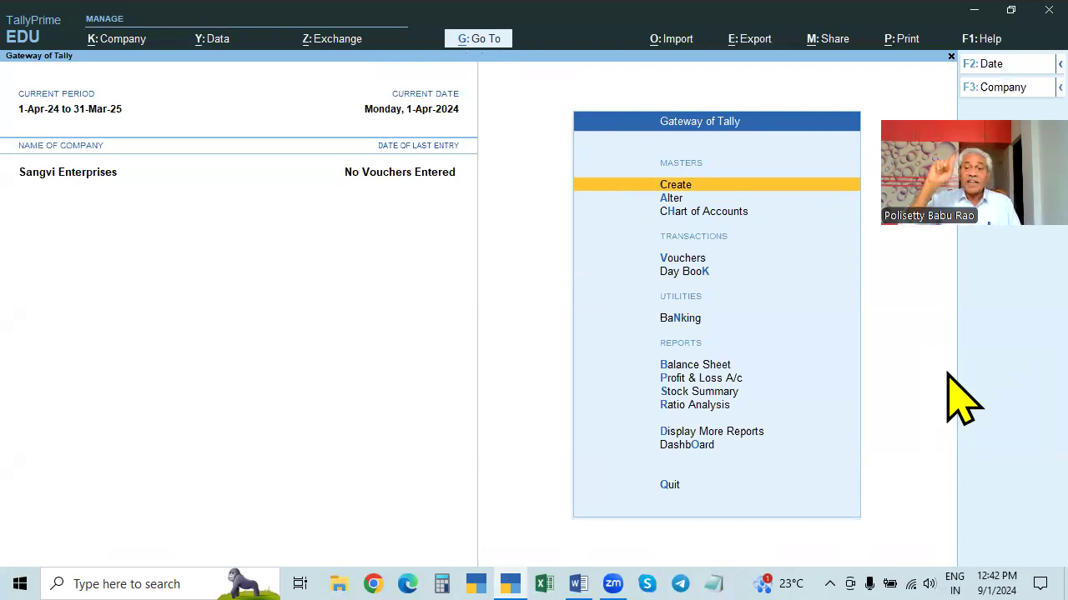
# Step: Open voucher entry and start a purchase voucher in Item Invoice mode
pyautogui.press('Down')
pyautogui.press('Down')
pyautogui.press('Down')
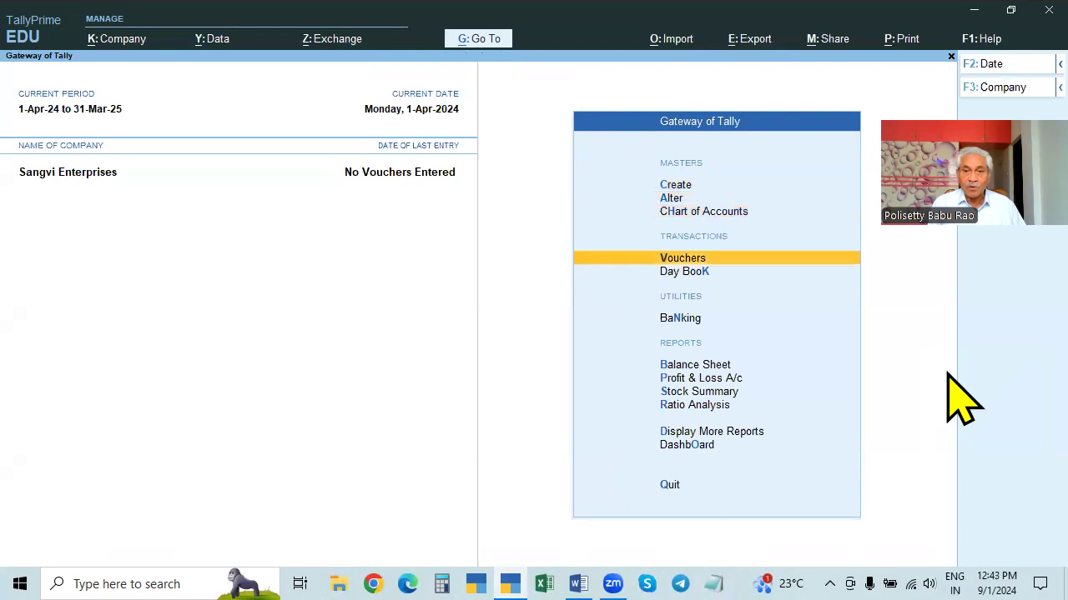
pyautogui.press('Return')
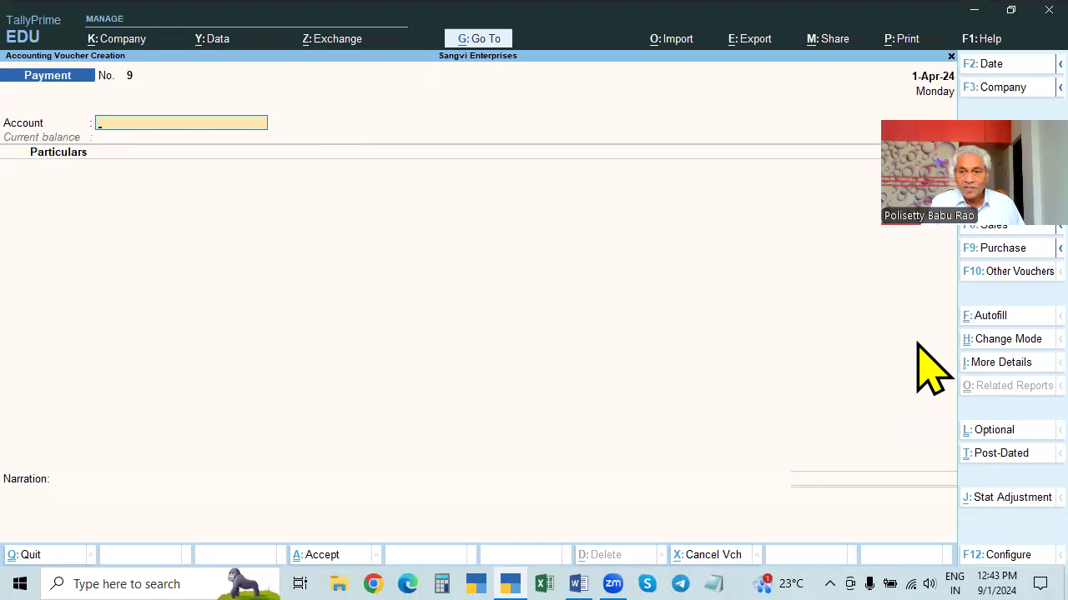
pyautogui.click(997, 249)
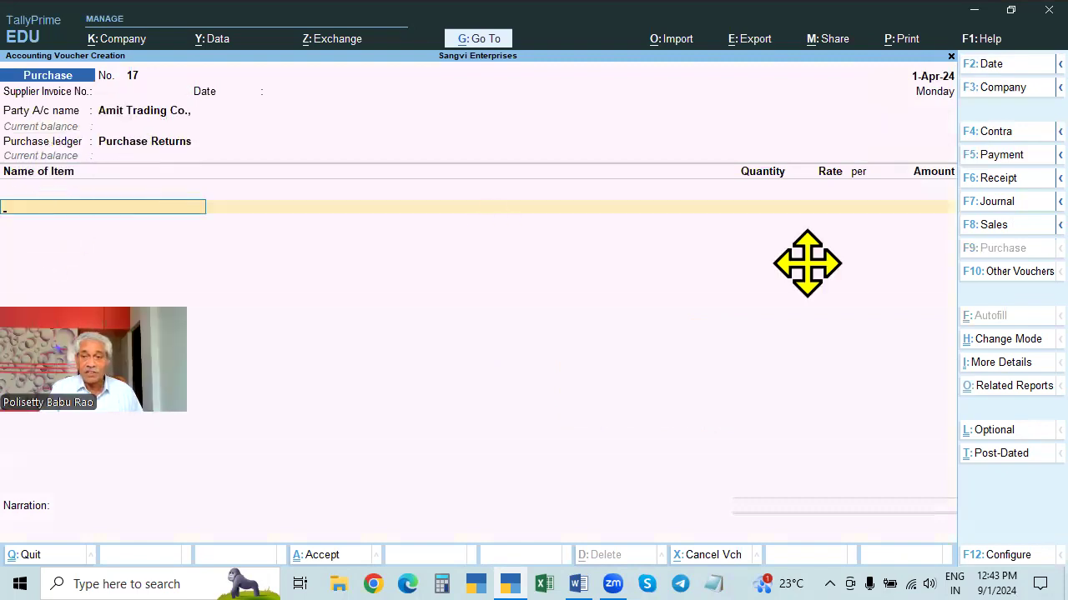
pyautogui.click(993, 338)
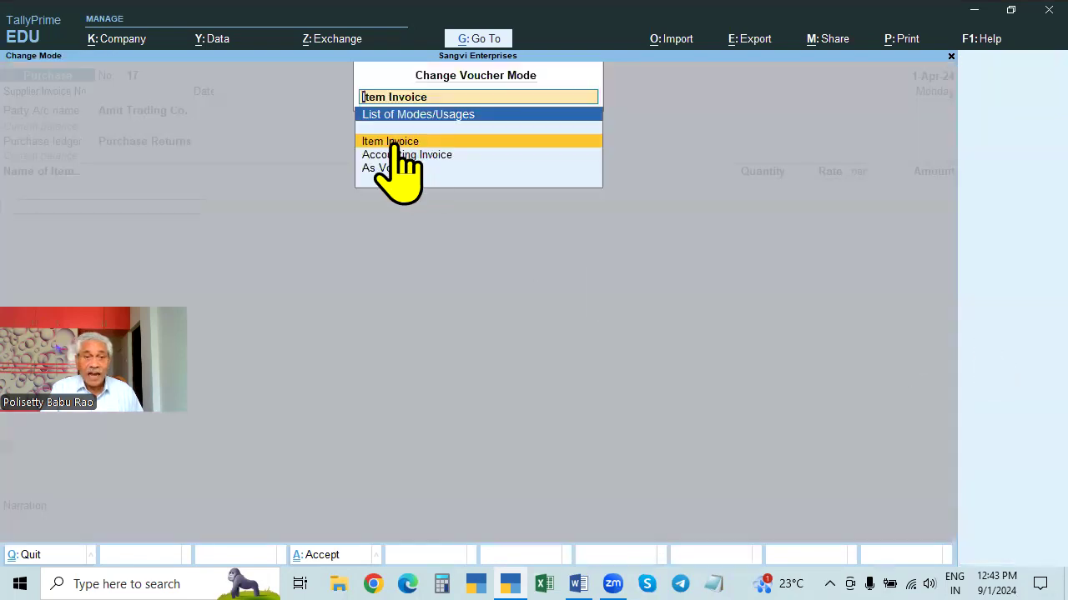
pyautogui.press('Return')
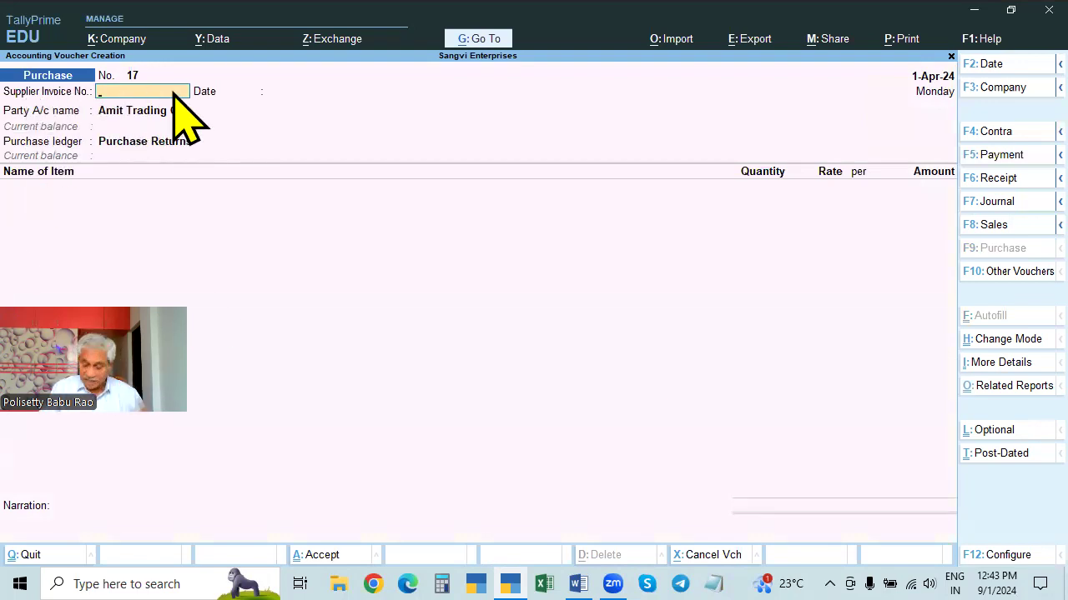
pyautogui.write('852')
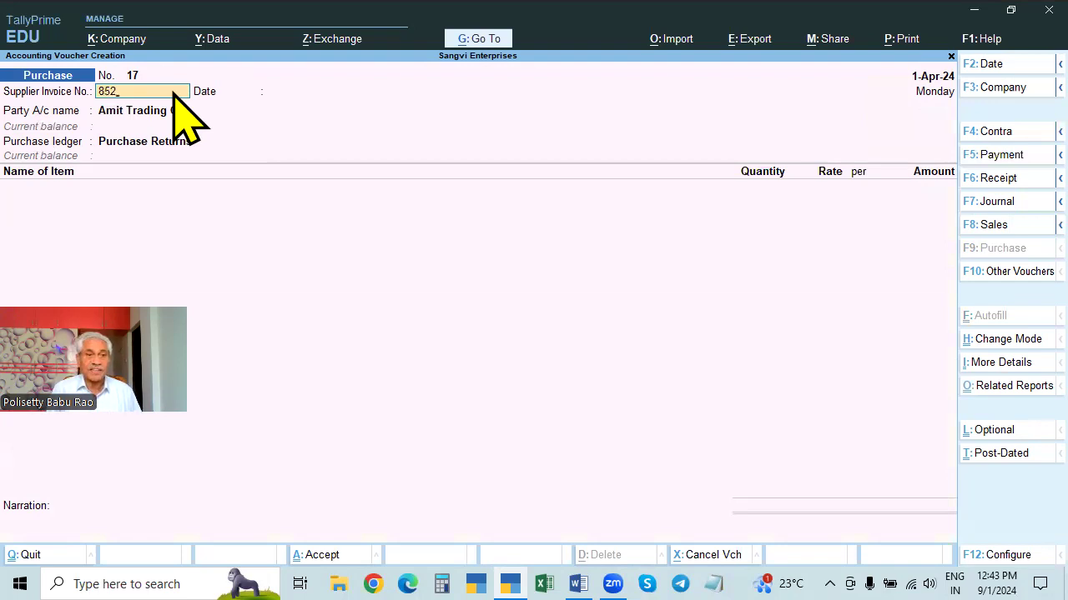
pyautogui.press('BackSpace')
pyautogui.press('BackSpace')
pyautogui.press('BackSpace')
pyautogui.write('258')
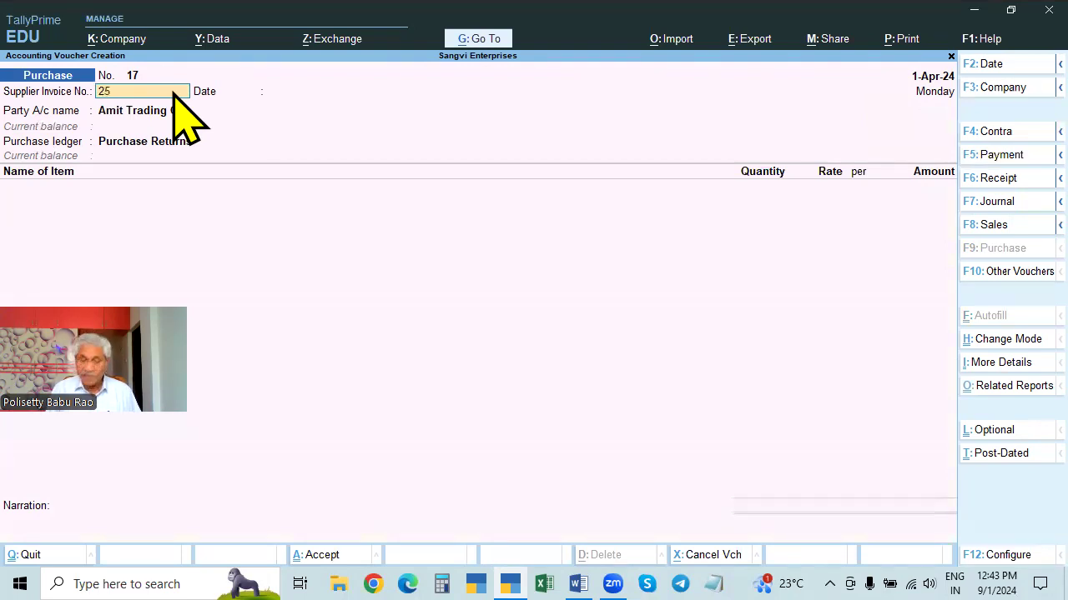
pyautogui.press('Return')
pyautogui.press('Return')
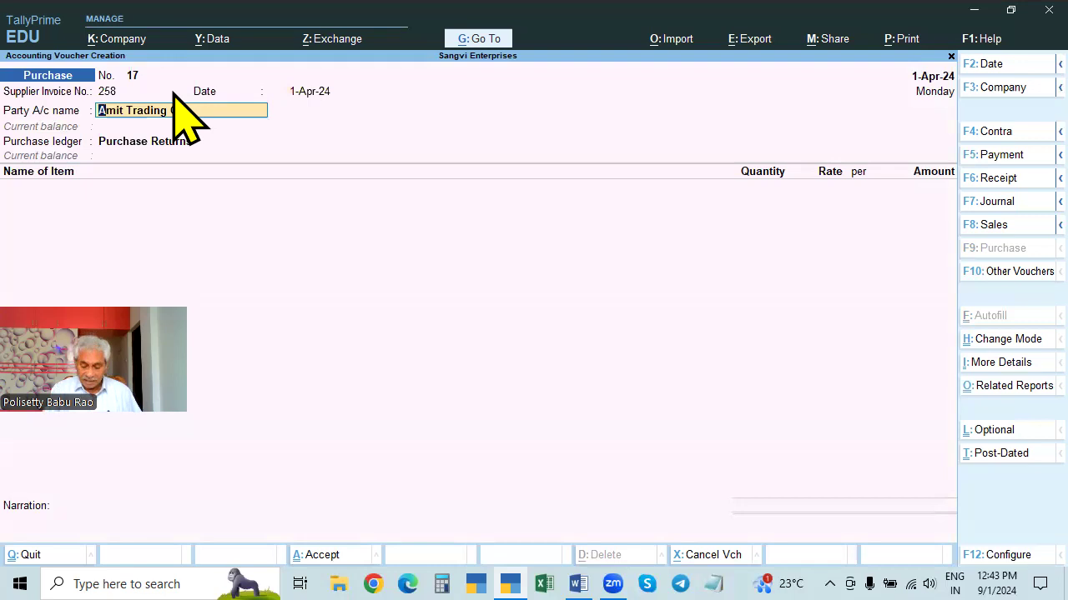
pyautogui.press('BackSpace')
pyautogui.press('Down')
pyautogui.press('Down')
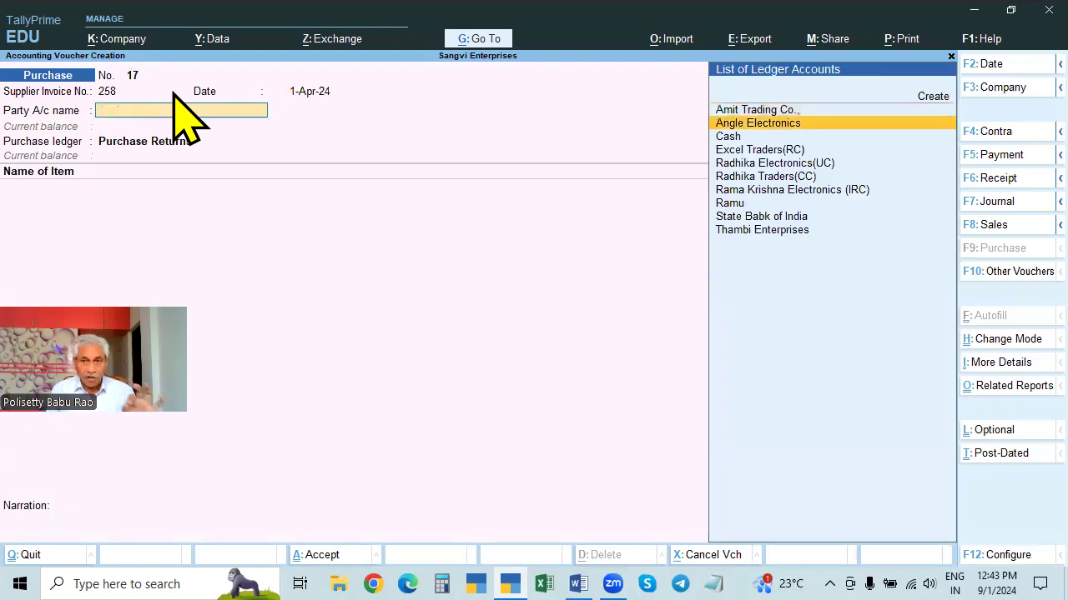
pyautogui.press('Up')
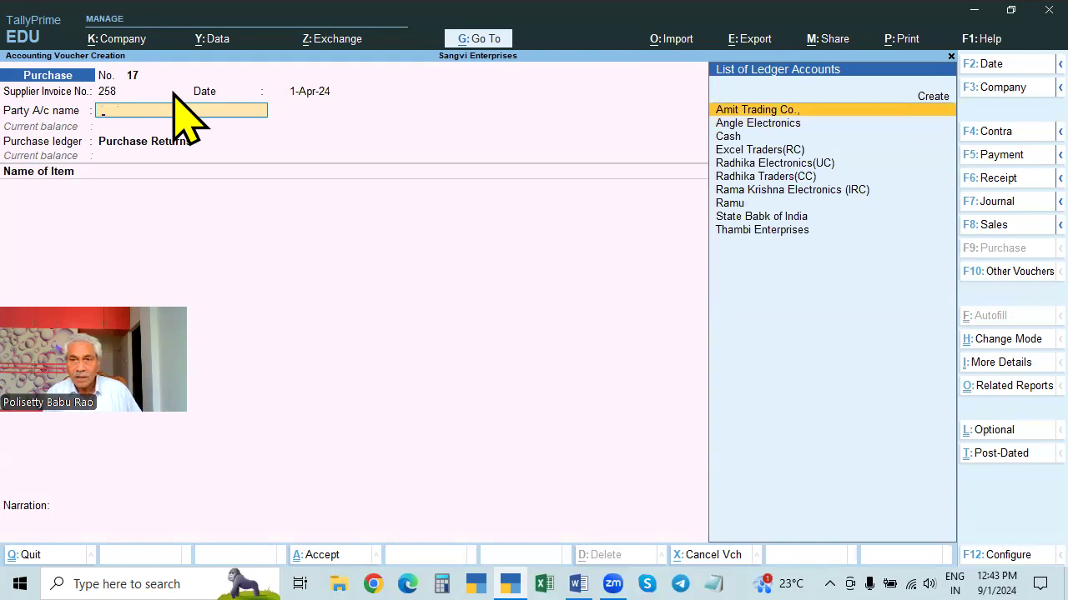
pyautogui.press('Escape')
pyautogui.press('Return')
pyautogui.press('Return')
# Step: Enter 258 as the supplier invoice number of the purchase voucher and accept 1-Apr-24 as its date
pyautogui.write('258')
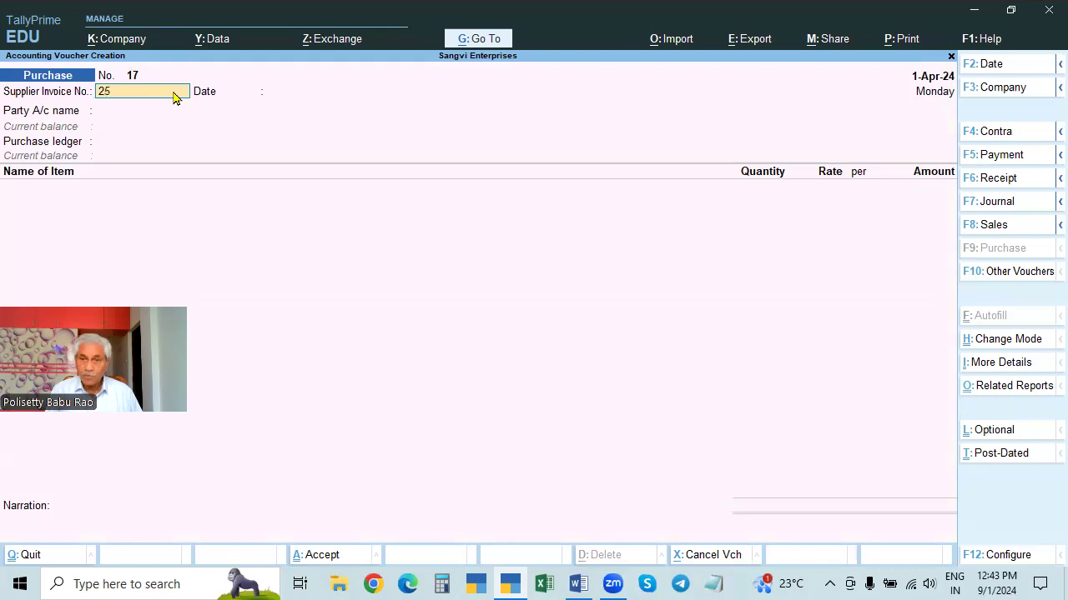
pyautogui.press('Return')
pyautogui.press('Return')
# Step: Select Excel Traders(RC) as the party, accept its receipt and party details, and choose Purchases as the purchase ledger
pyautogui.press('Down')
pyautogui.press('Down')
pyautogui.press('Down')
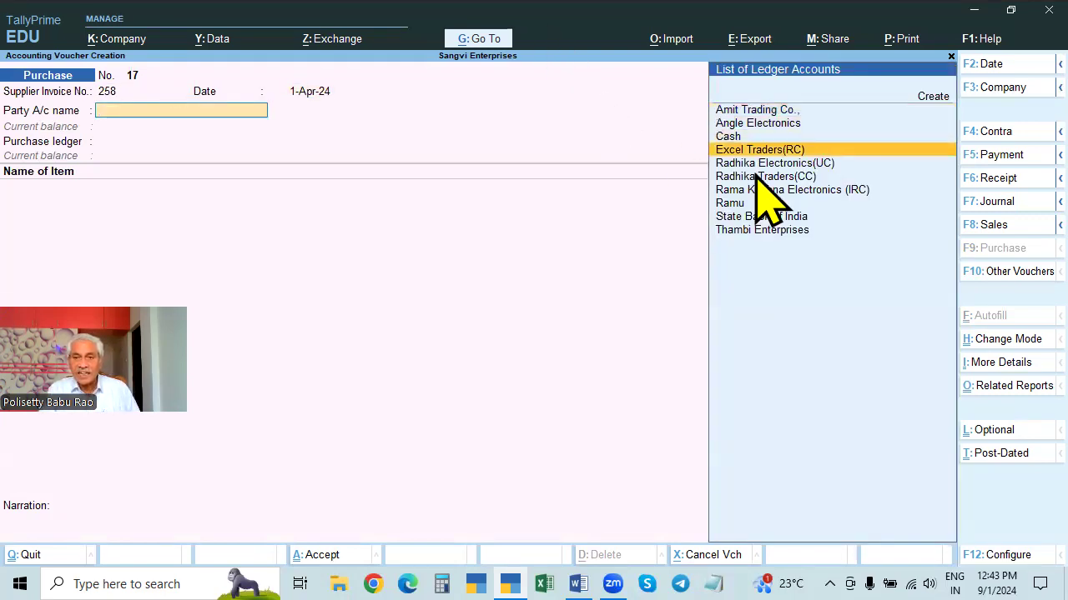
pyautogui.click(874, 148)
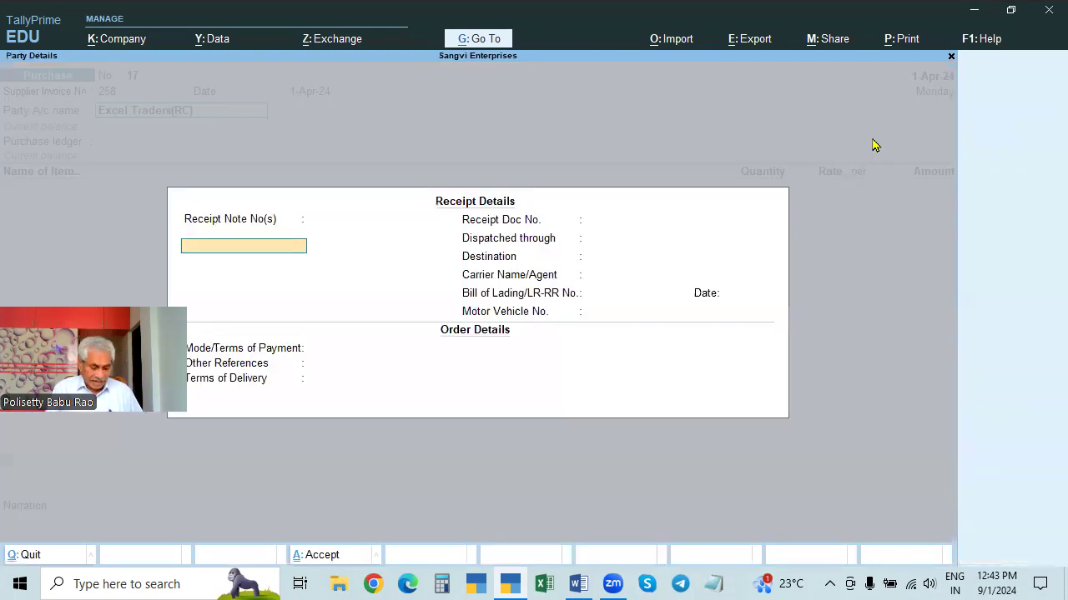
pyautogui.hotkey('ctrl', 'a')
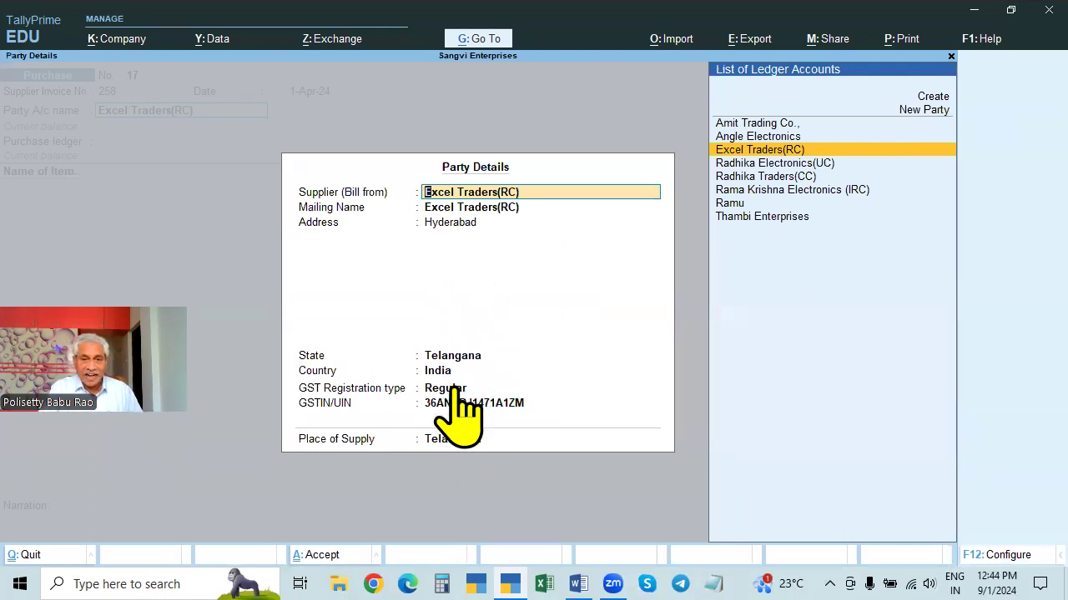
pyautogui.hotkey('ctrl', 'a')
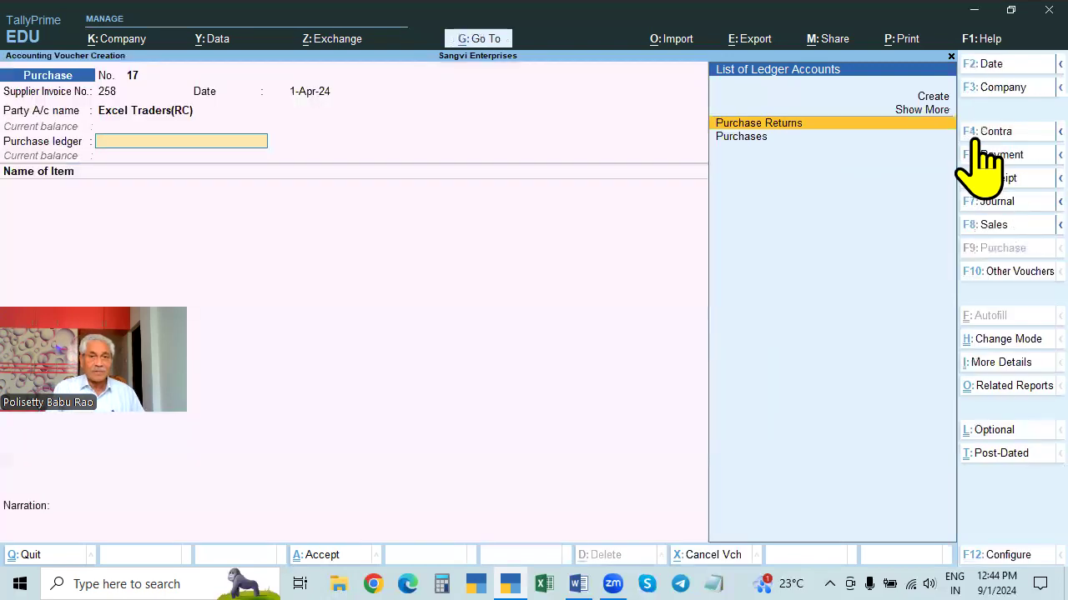
pyautogui.press('Down')
pyautogui.press('Return')
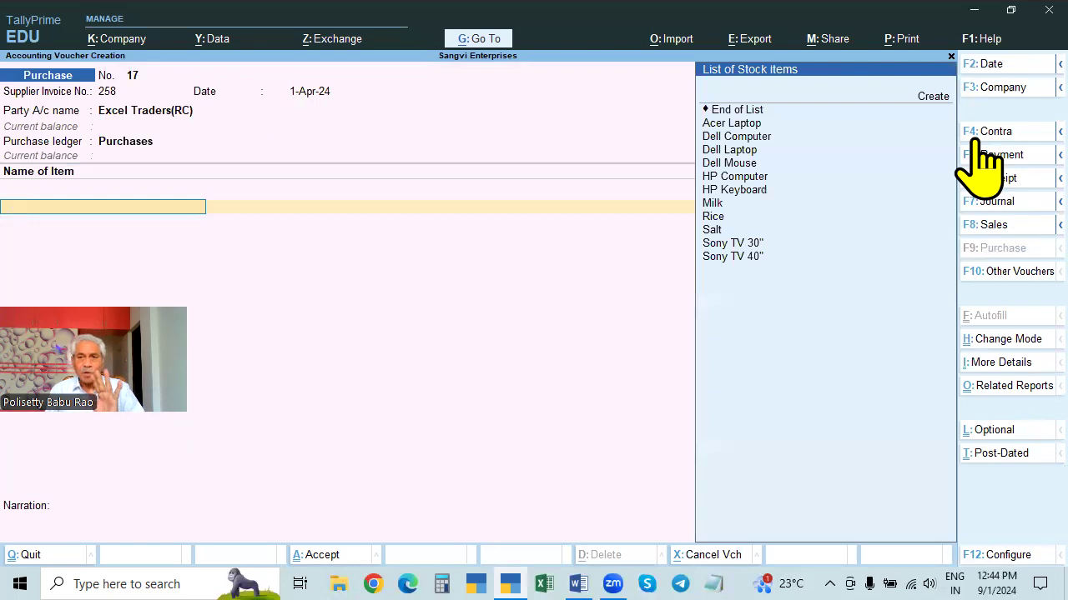
# Step: Add 10 Nos of Acer Laptop at a rate of 25,000 to the purchase and end the item list
pyautogui.press('Down')
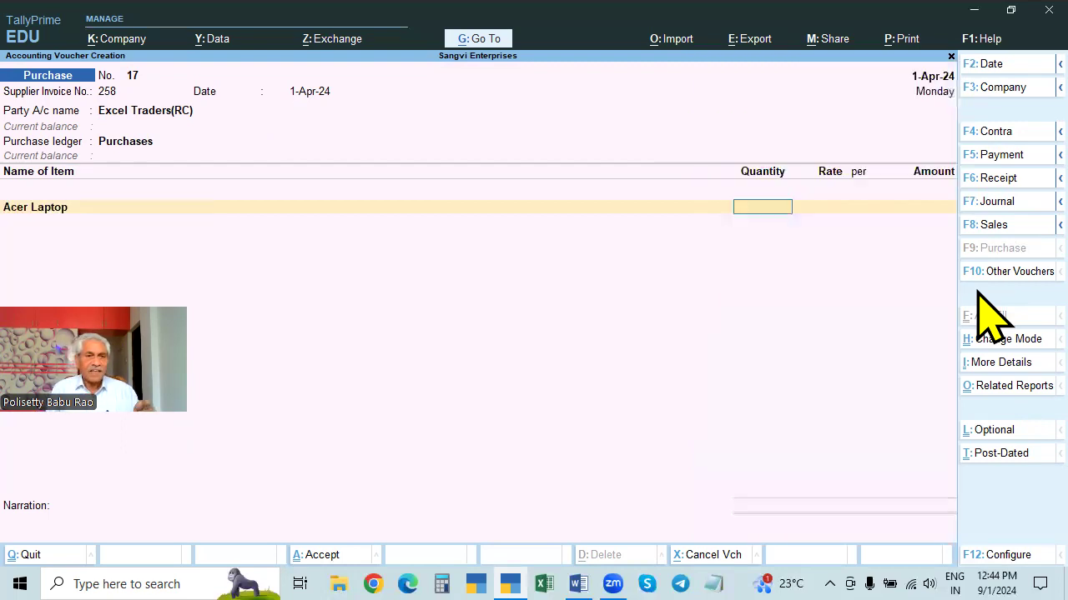
pyautogui.press('Return')
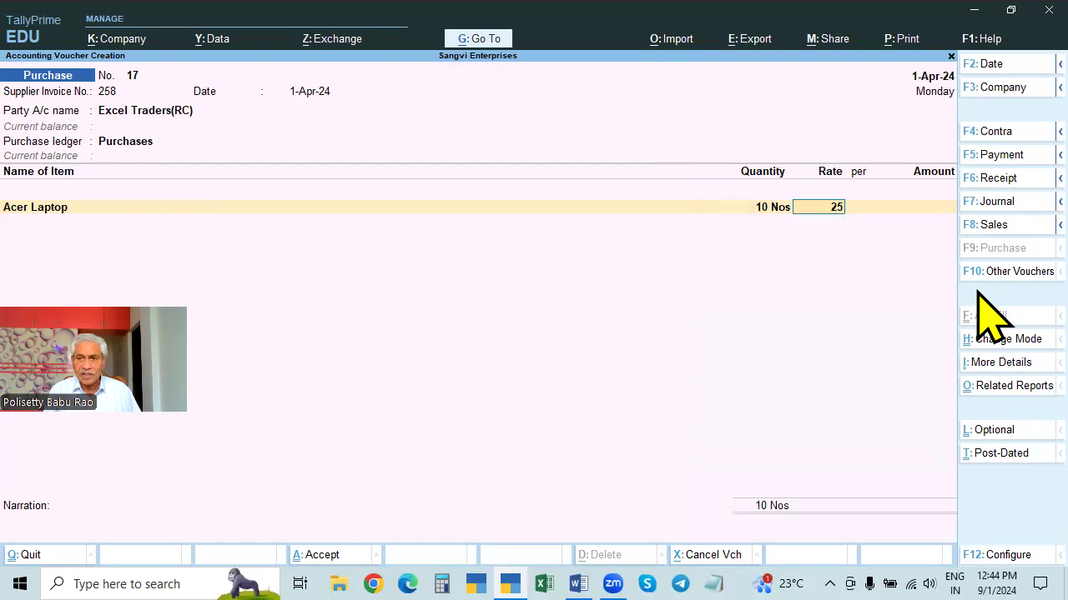
pyautogui.press('Return')
pyautogui.press('Return')
pyautogui.press('Return')
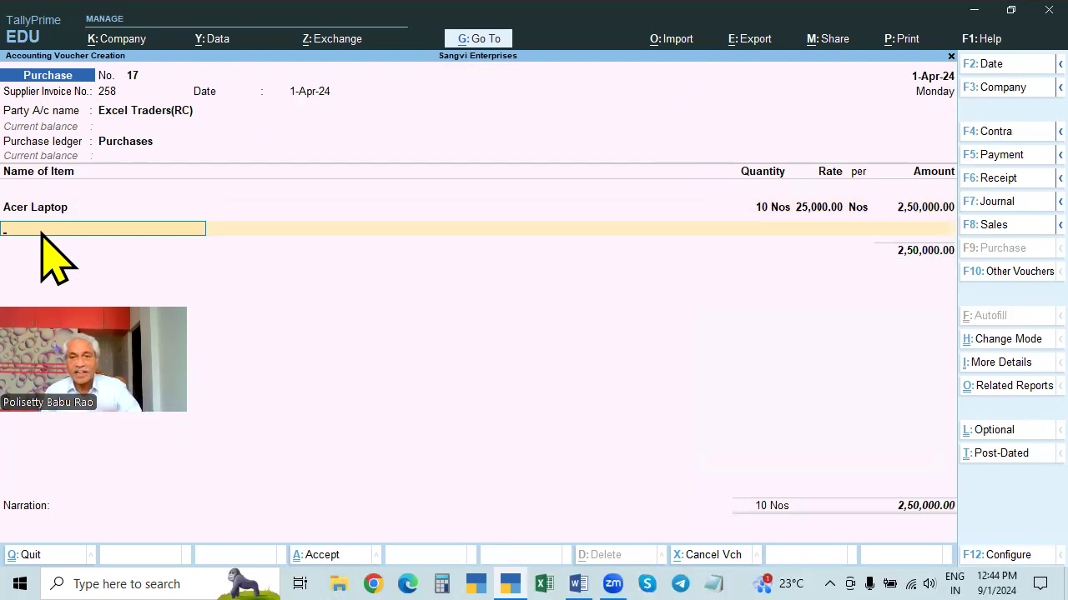
pyautogui.press('Return')
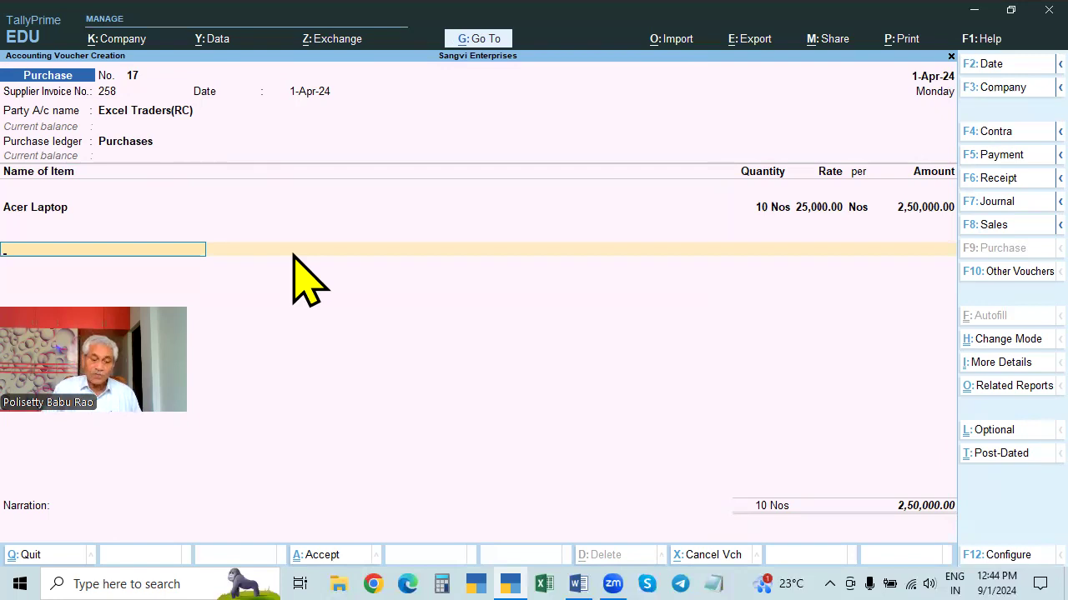
pyautogui.write('I')
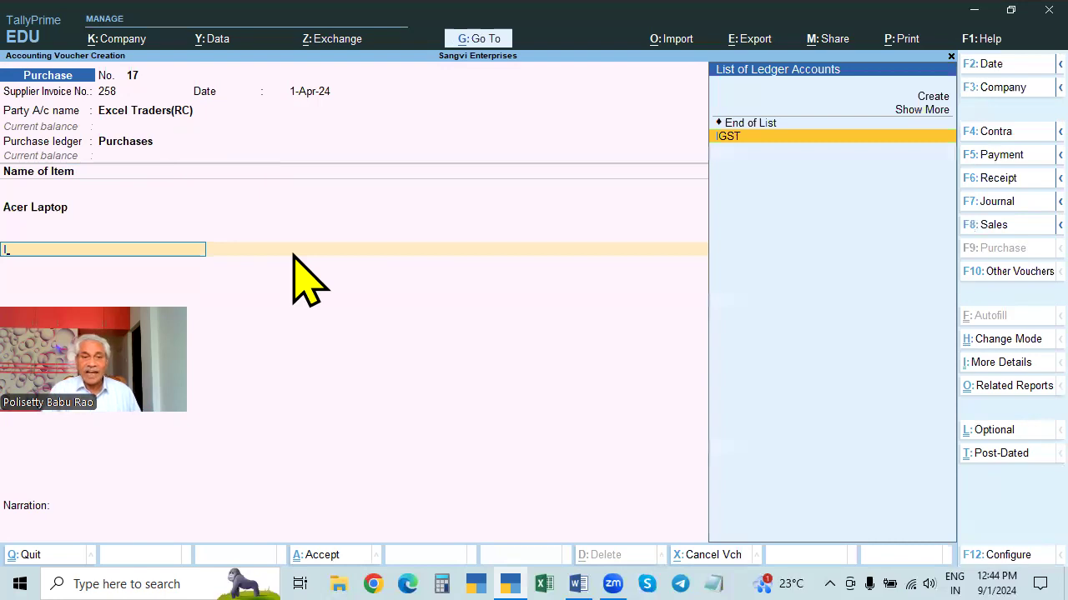
pyautogui.press('Return')
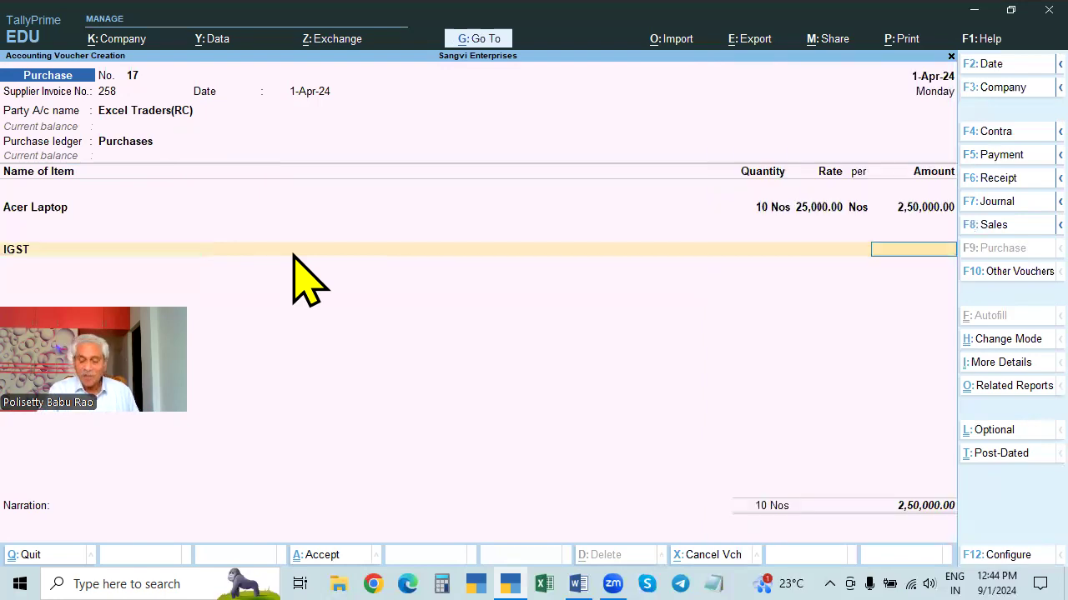
pyautogui.press('BackSpace')
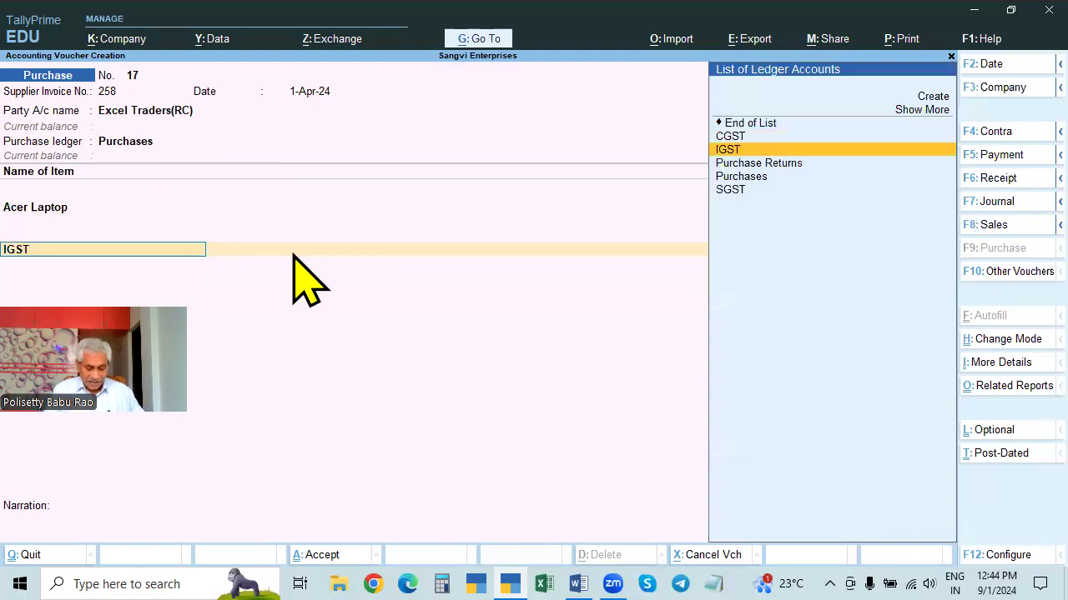
# Step: Add the SGST and CGST ledgers to the Acer Laptop purchase voucher
pyautogui.write('Sgst')
pyautogui.press('Return')
pyautogui.press('Return')
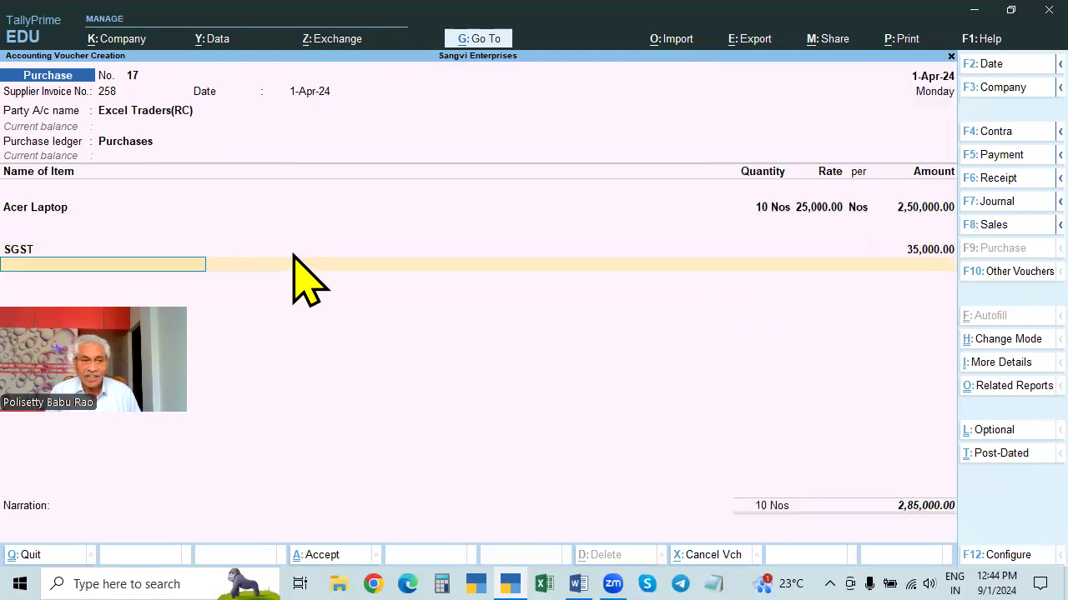
pyautogui.write('Cgst')
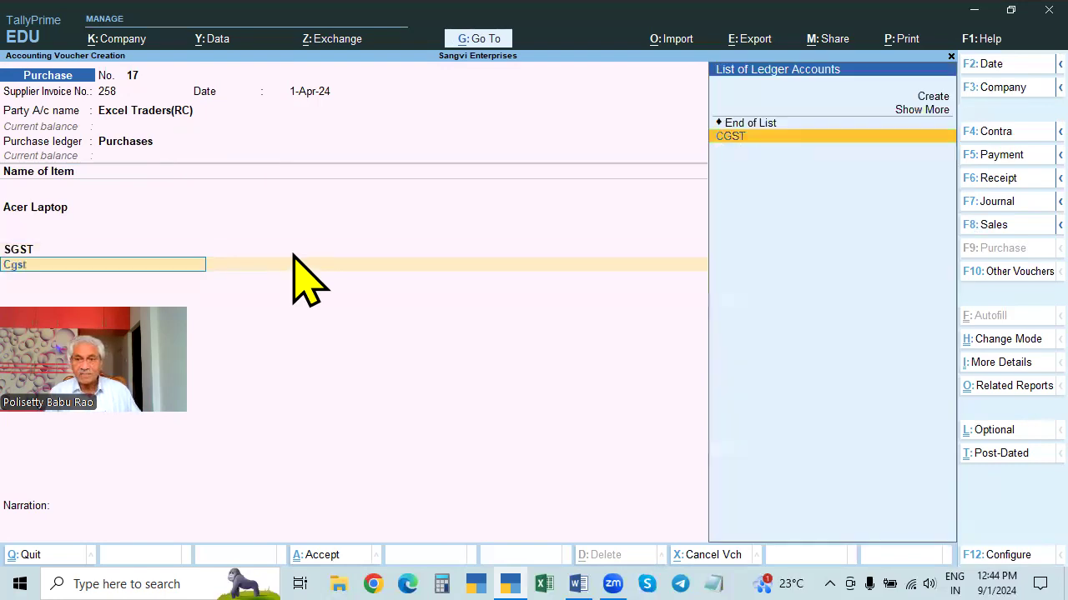
pyautogui.press('Return')
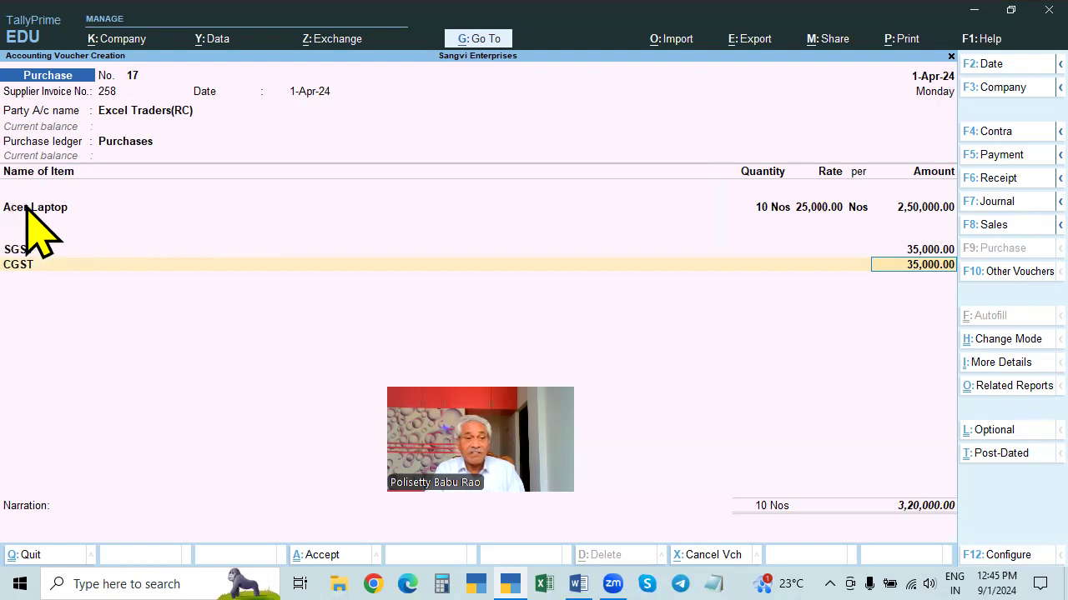
# Step: Check the voucher's item and SGST amounts and examine its GST - Tax Analysis in detailed view for Acer Laptop
pyautogui.click(913, 208)
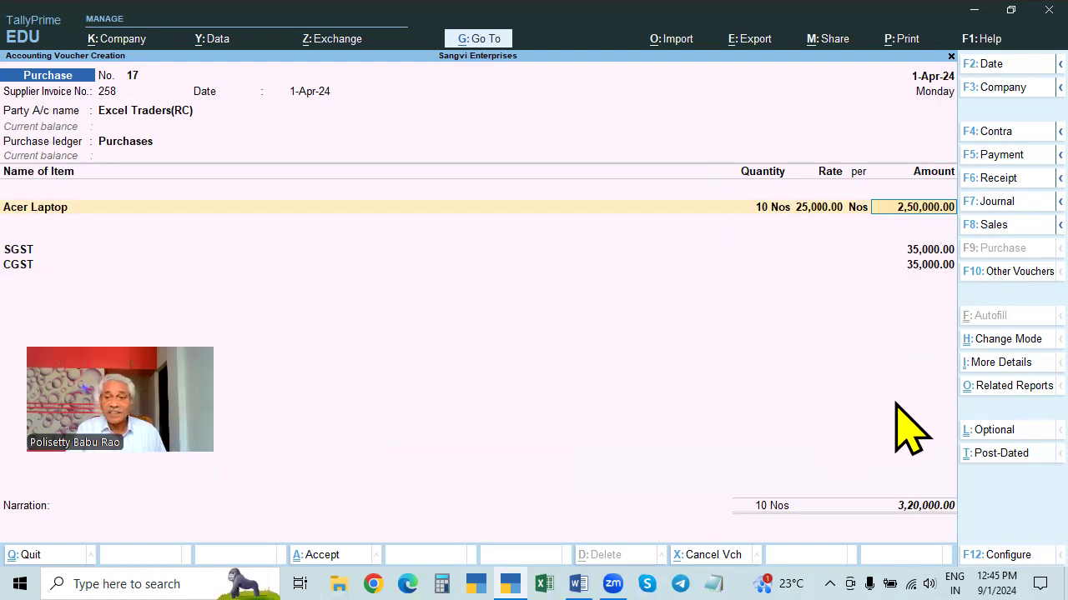
pyautogui.click(908, 249)
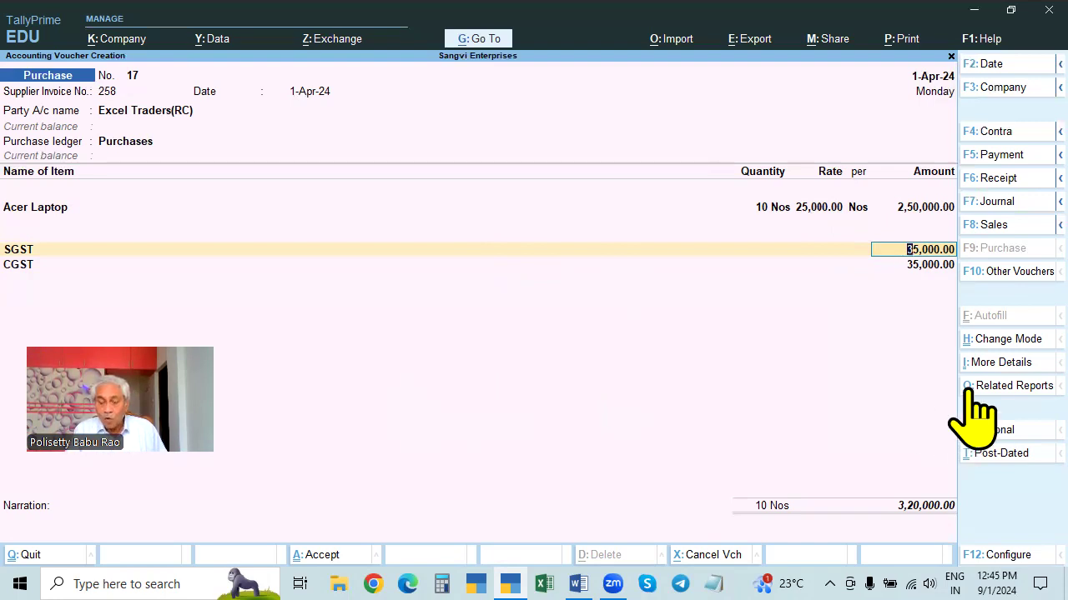
pyautogui.hotkey('ctrl', 'o')
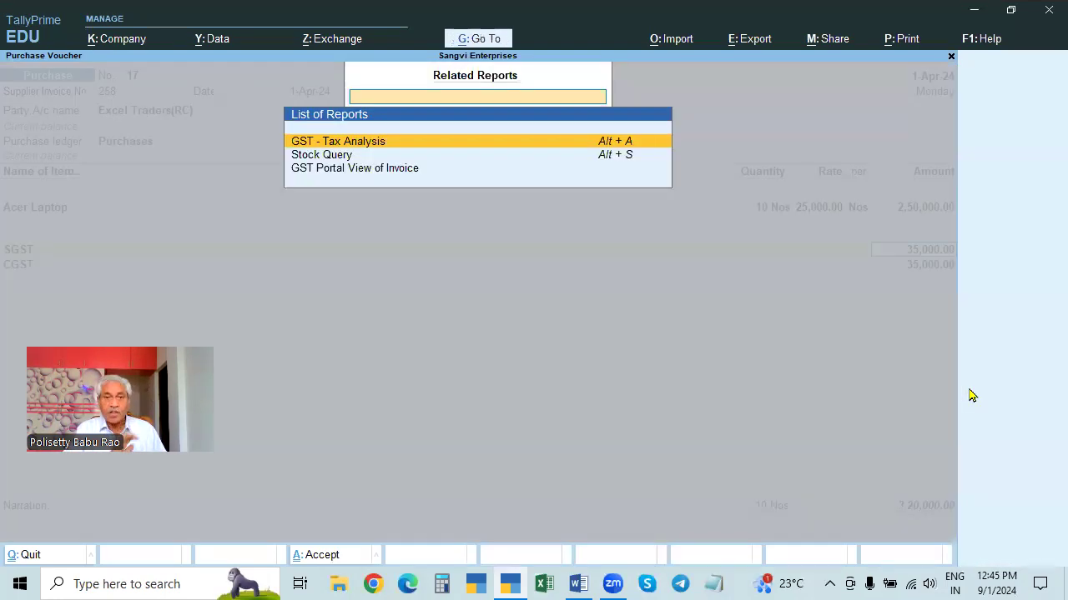
pyautogui.press('Escape')
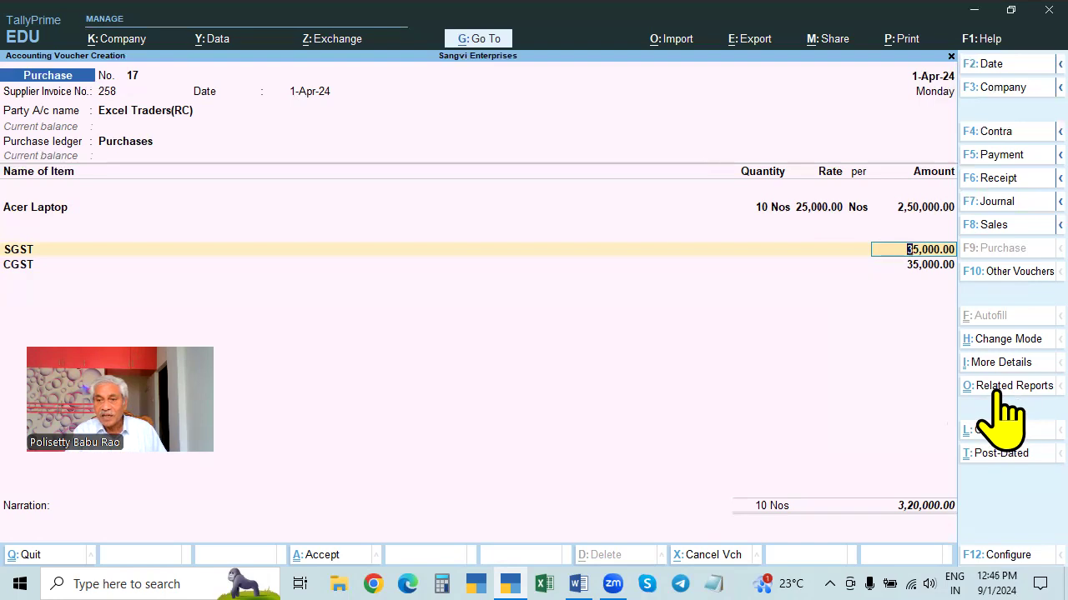
pyautogui.click(1000, 386)
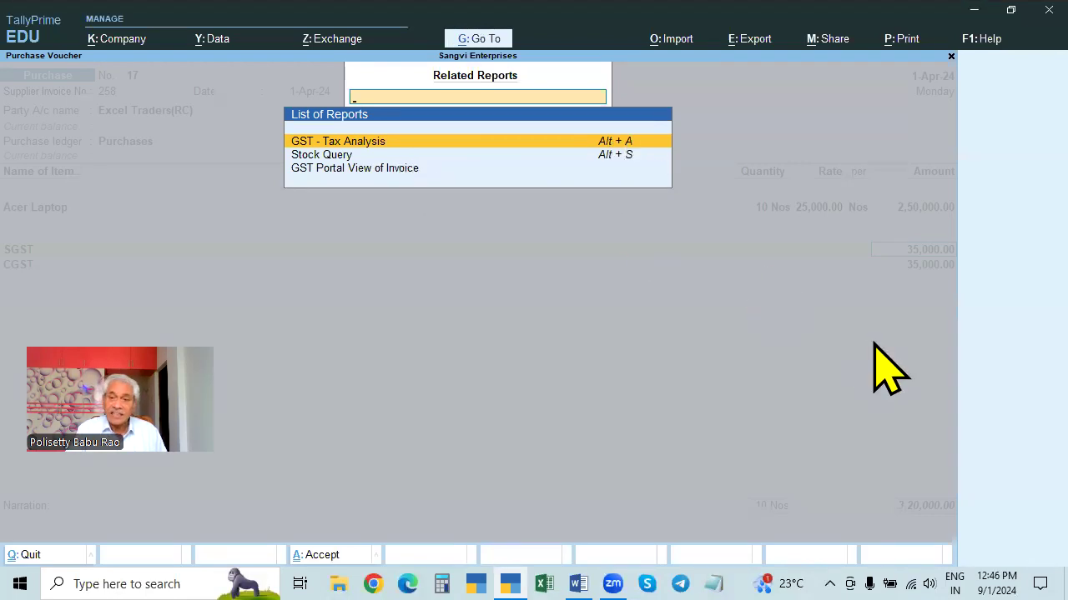
pyautogui.press('Escape')
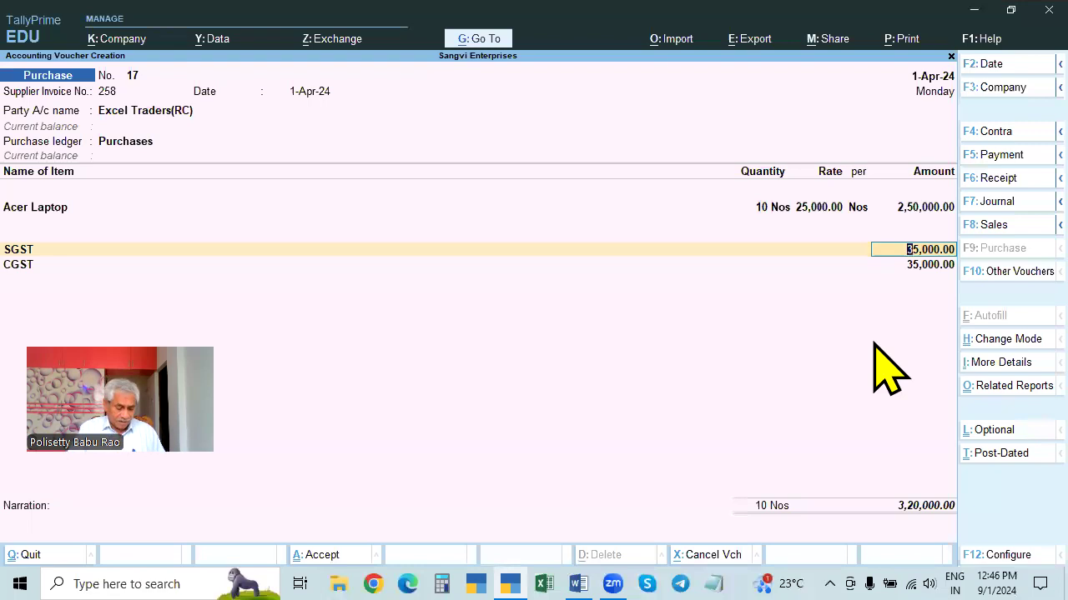
pyautogui.hotkey('alt', 'a')
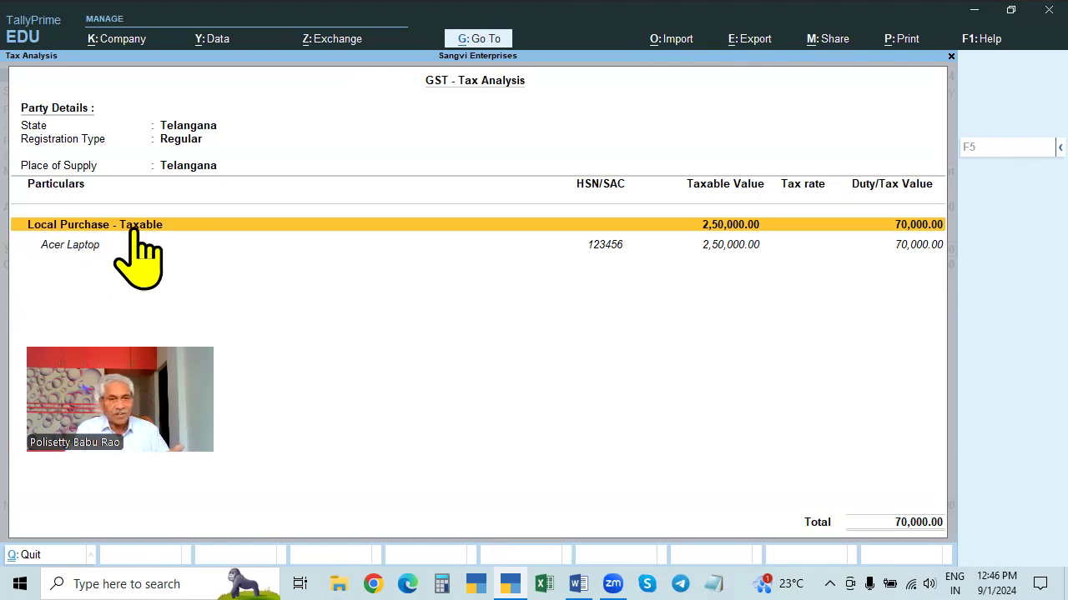
pyautogui.click(72, 247)
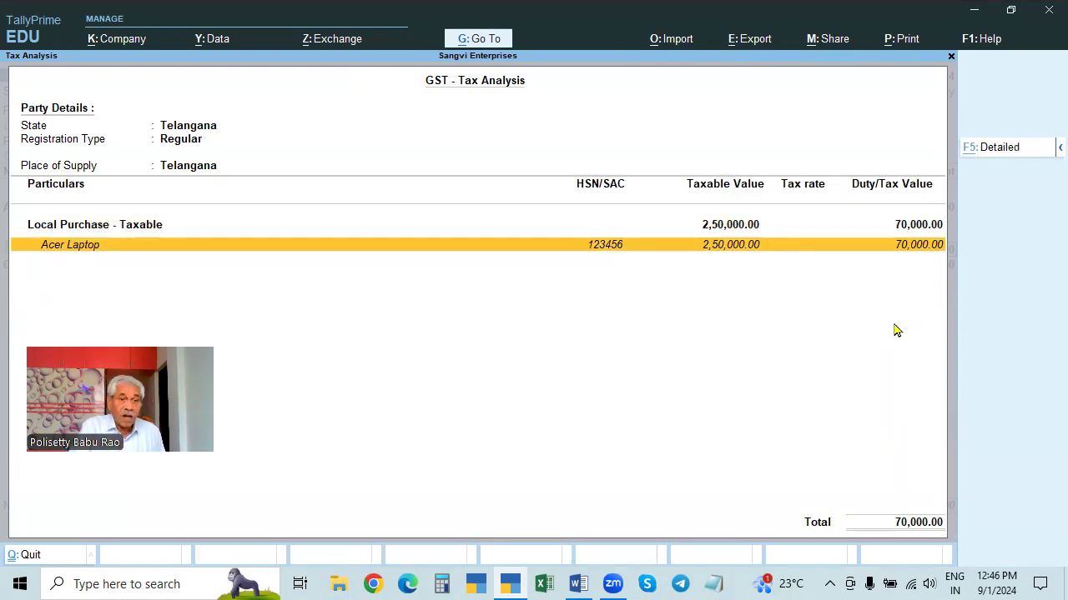
pyautogui.press('F5')
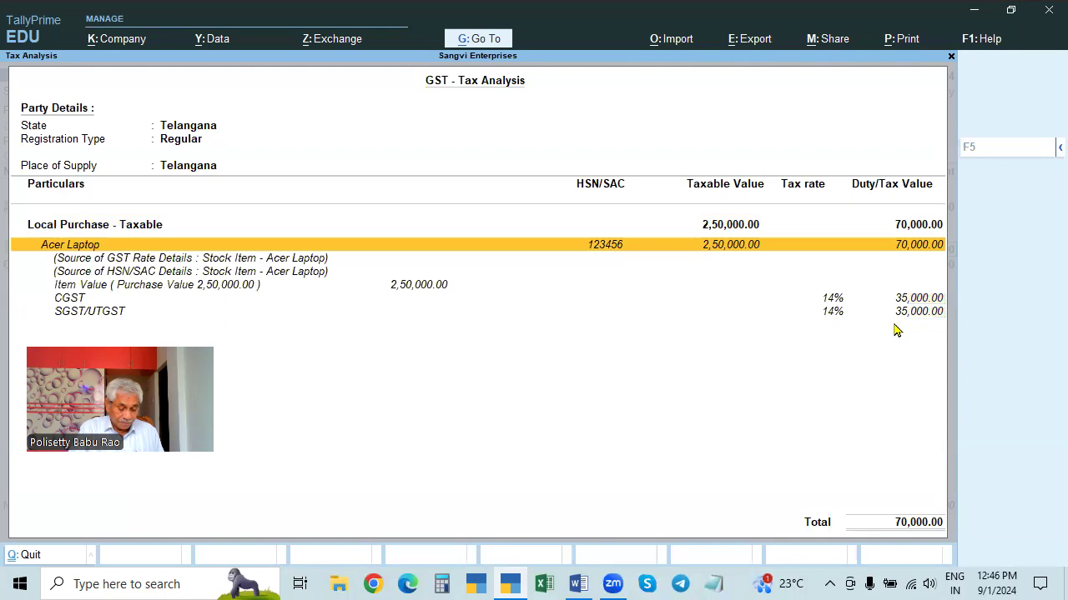
pyautogui.press('F5')
pyautogui.press('F5')
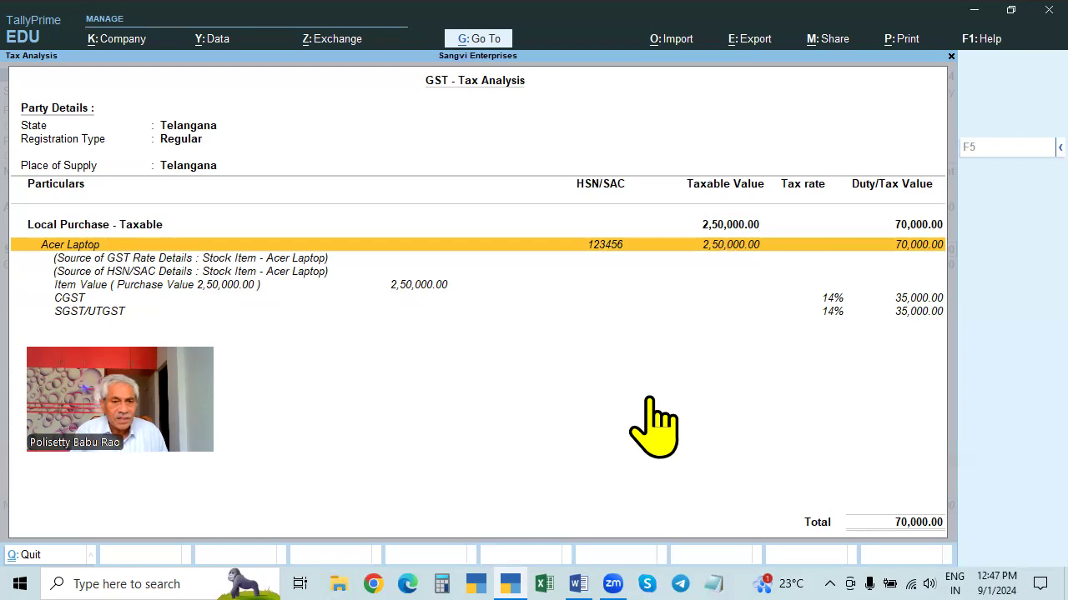
# Step: Close the tax analysis, discard the unsaved Acer Laptop purchase voucher and return to the Gateway of Tally
pyautogui.press('Escape')
pyautogui.press('Escape')
pyautogui.press('y')
pyautogui.press('Escape')
pyautogui.press('n')
# Step: Open the Acer Laptop stock item from the alteration masters to examine its HSN/SAC and GST rate details
pyautogui.press('a')
pyautogui.press('Down')
pyautogui.press('Down')
pyautogui.press('Down')
pyautogui.press('Down')
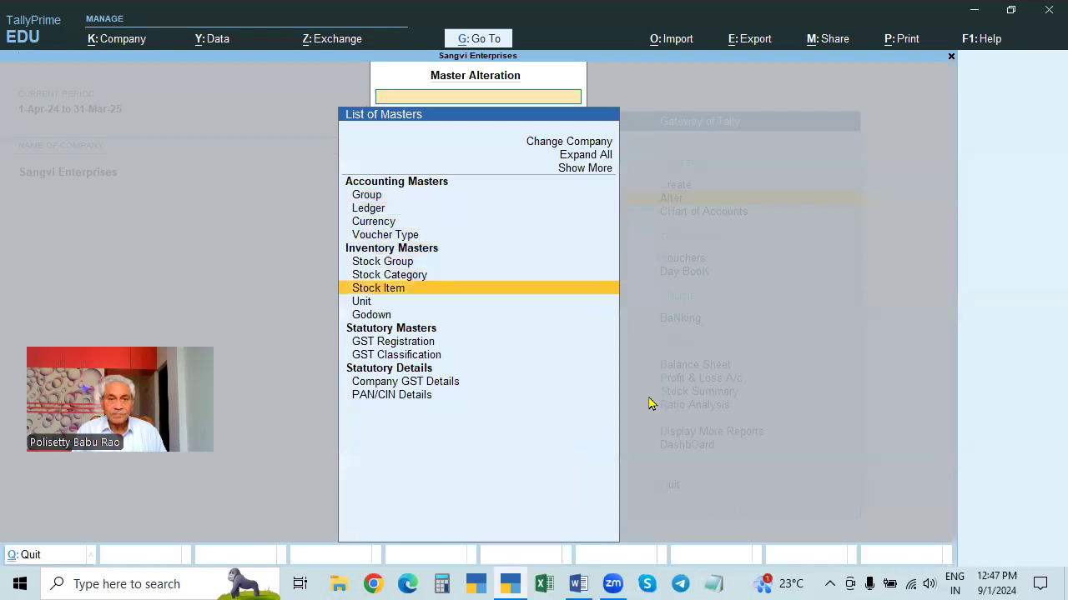
pyautogui.press('Return')
pyautogui.press('Down')
pyautogui.press('Up')
pyautogui.press('Return')
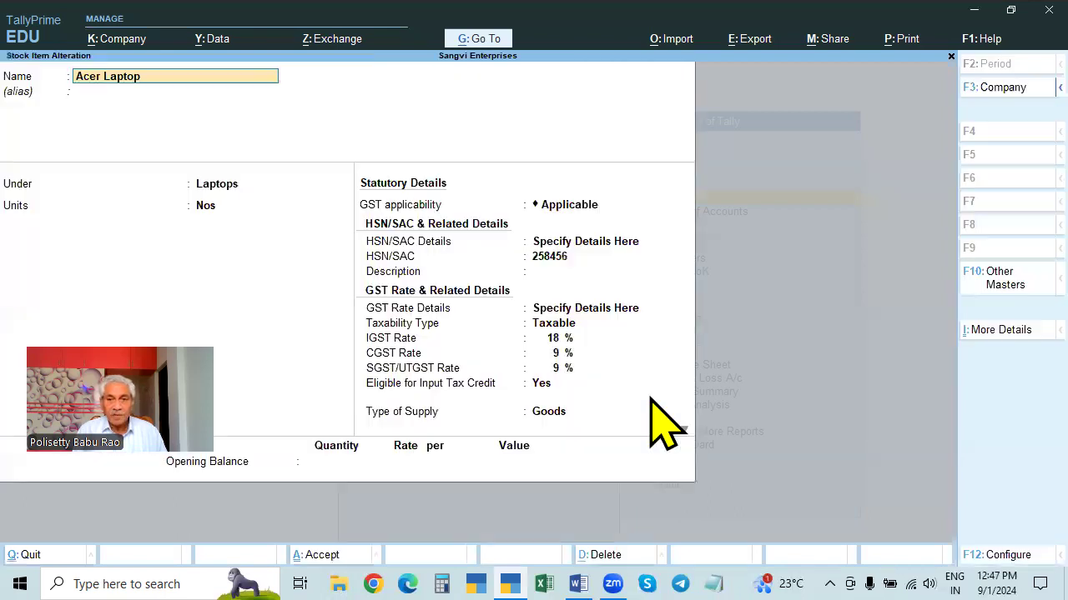
# Step: Examine the GST details of the stock items from Dell Computer onward and return to the Gateway of Tally
pyautogui.press('Escape')
pyautogui.press('Down')
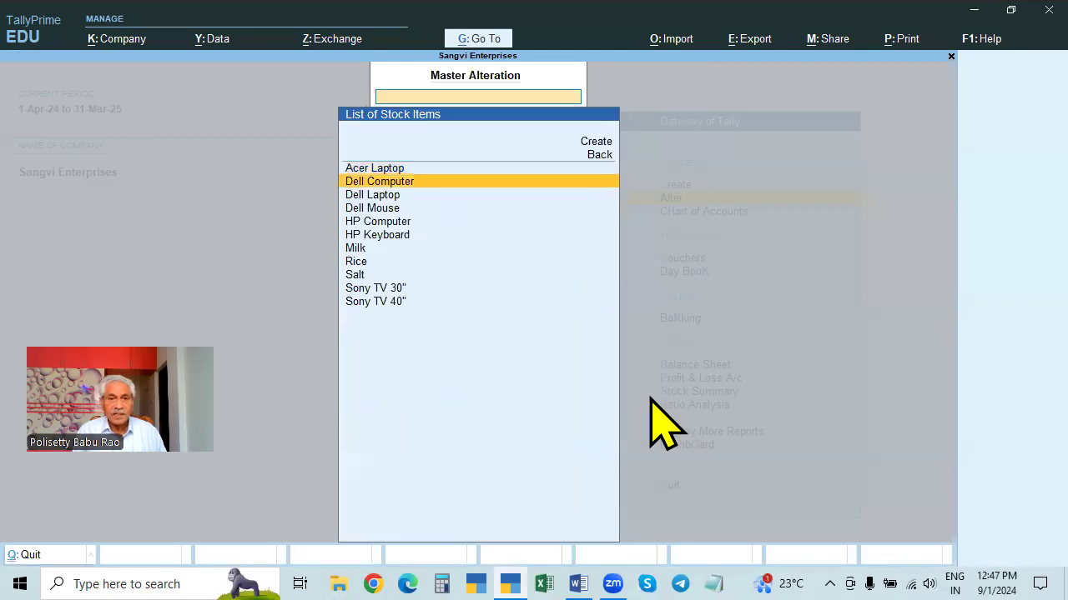
pyautogui.press('Return')
pyautogui.press('BackSpace')
pyautogui.press('Escape')
pyautogui.press('Down')
pyautogui.press('Return')
pyautogui.press('Escape')
pyautogui.press('Escape')
pyautogui.press('Escape')
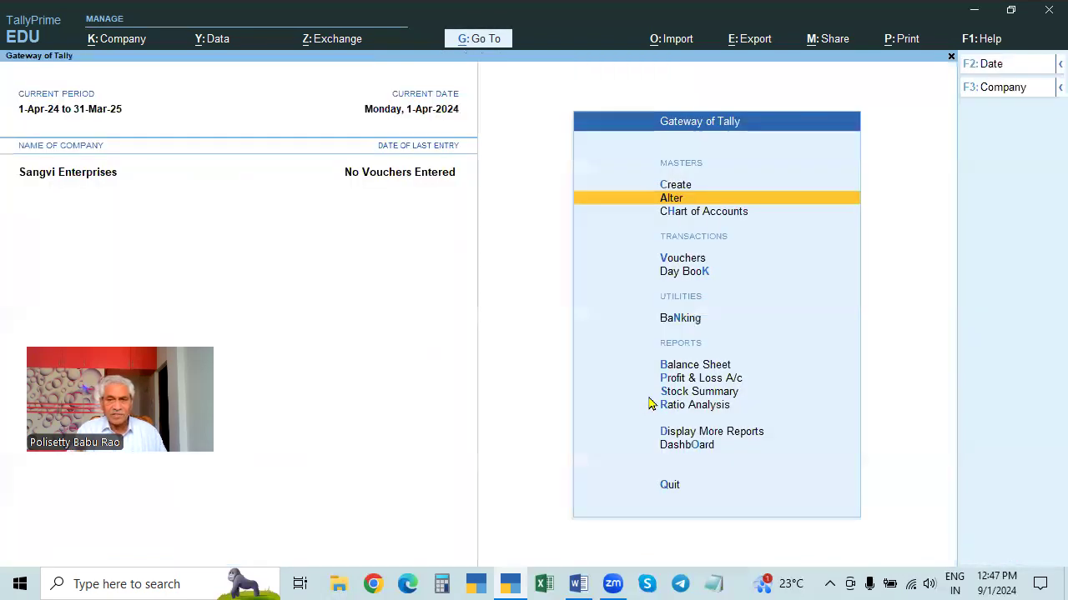
# Step: Start a new purchase voucher with supplier invoice number 258 and accept 1-Apr-24 as its date
pyautogui.press('Up')
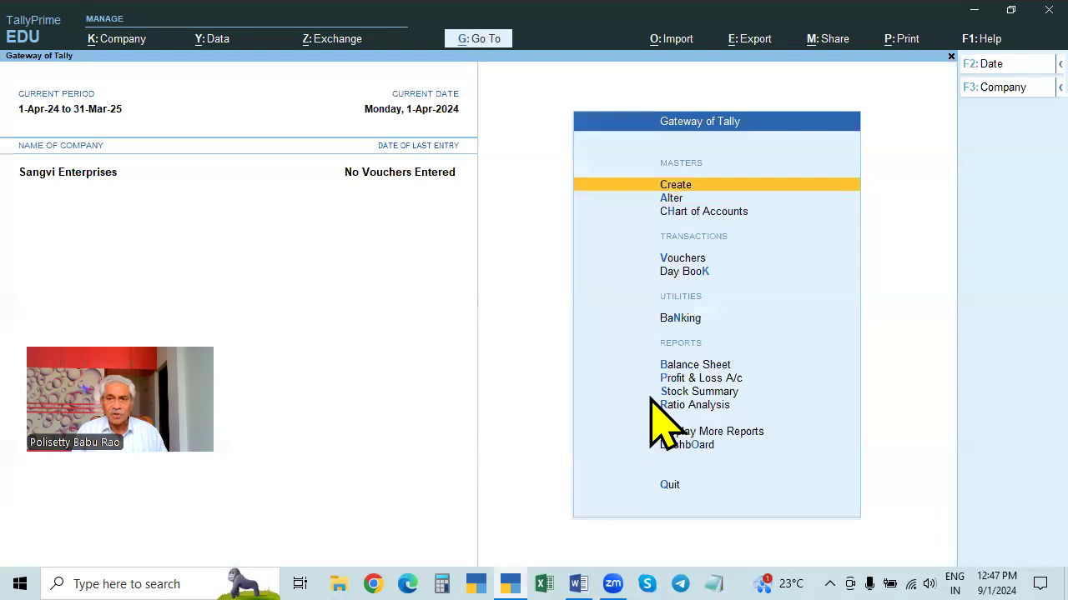
pyautogui.click(690, 263)
pyautogui.write('258')
pyautogui.press('Return')
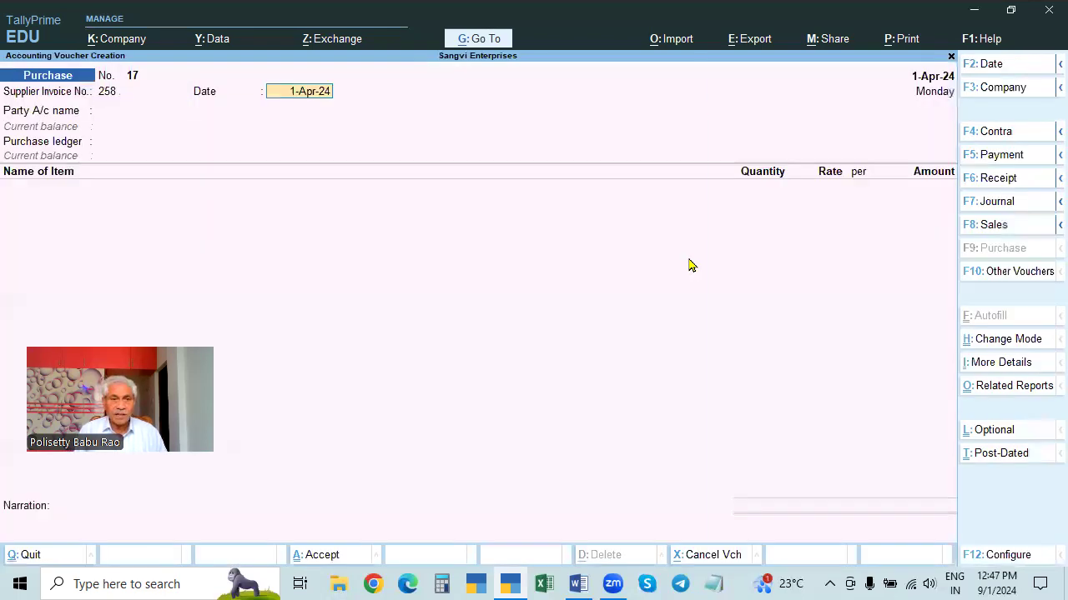
pyautogui.press('Return')
# Step: Set Excel Traders(RC) as the party, accept its receipt and party details, and choose Purchases as the purchase ledger
pyautogui.press('Down')
pyautogui.press('Down')
pyautogui.press('Down')
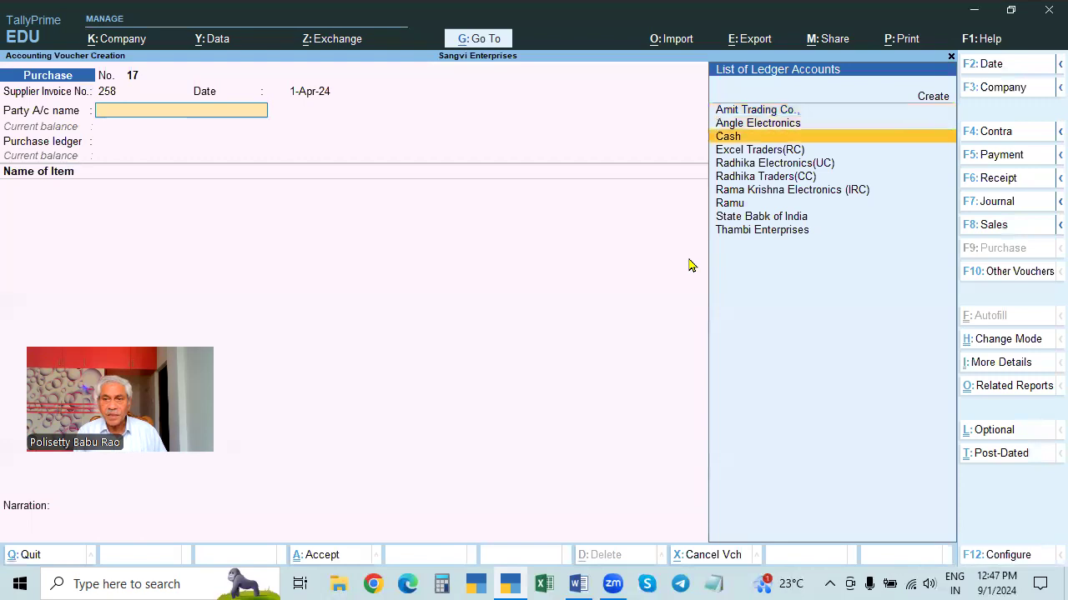
pyautogui.press('Return')
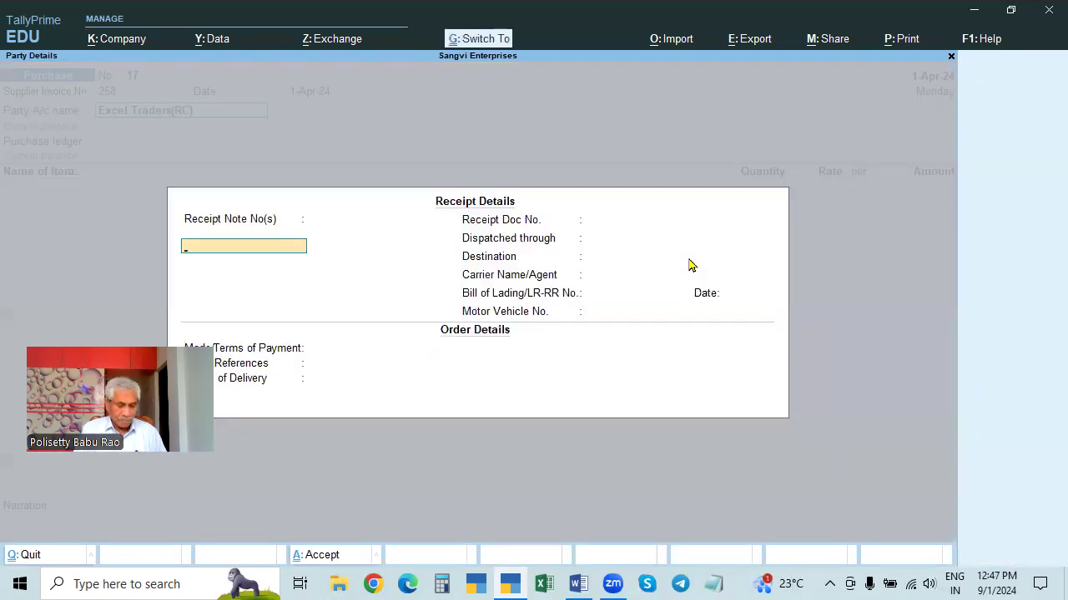
pyautogui.hotkey('ctrl', 'a')
pyautogui.hotkey('ctrl', 'a')
pyautogui.press('Down')
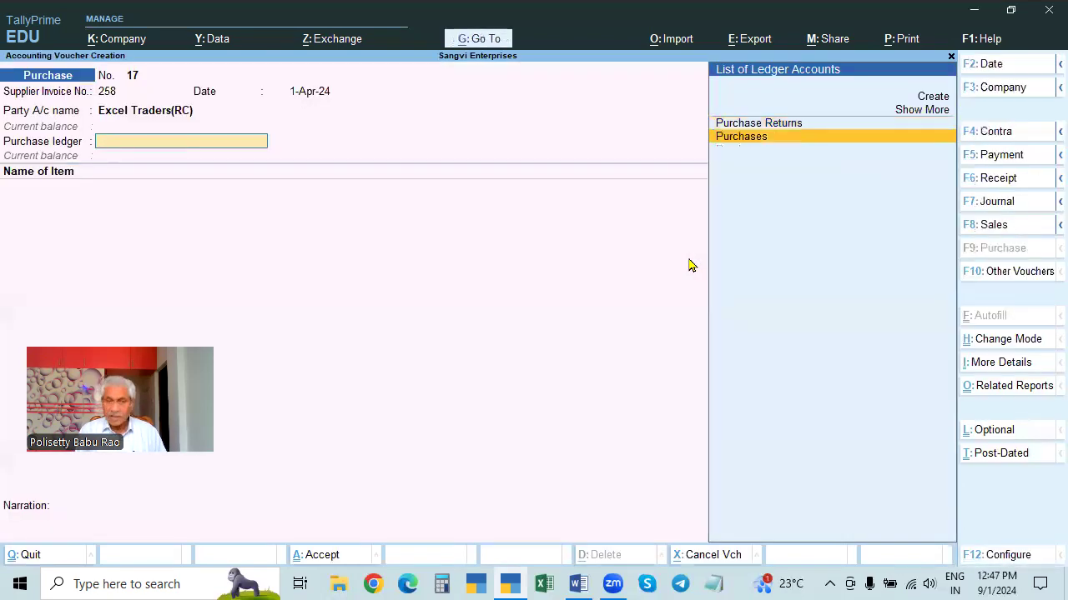
pyautogui.press('Return')
# Step: Add 10 PCS of Dell Computer at a rate of 30,000 to the purchase and end the item list
pyautogui.press('Down')
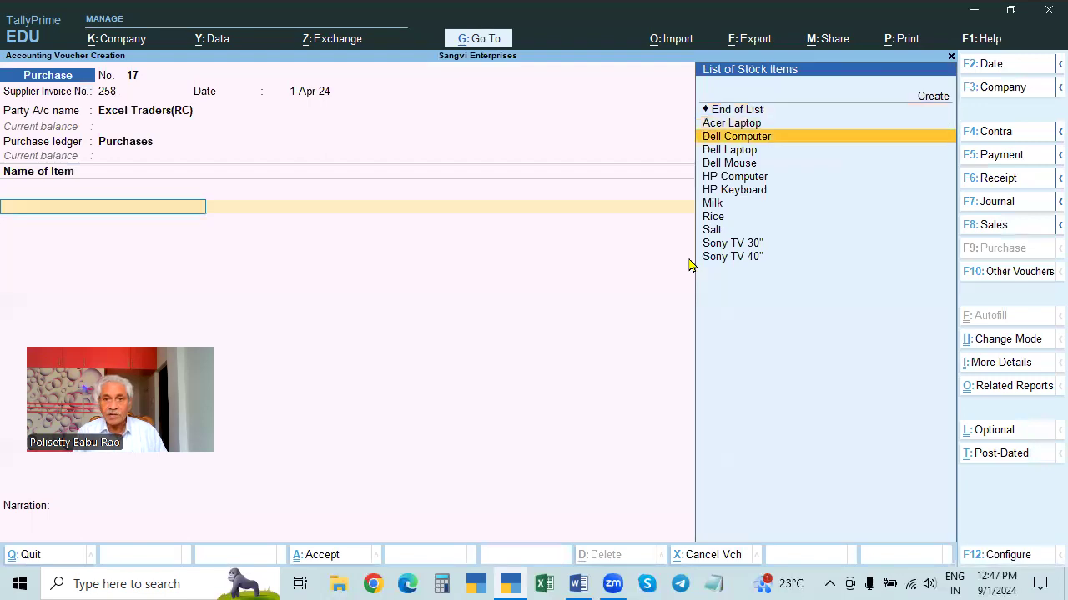
pyautogui.press('Return')
pyautogui.write('10')
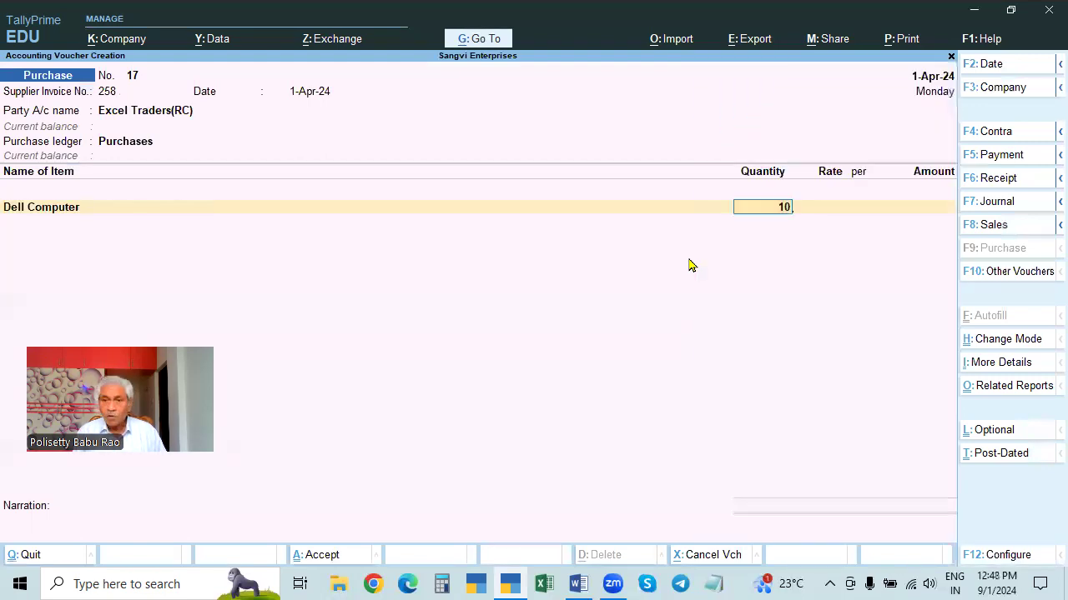
pyautogui.press('Return')
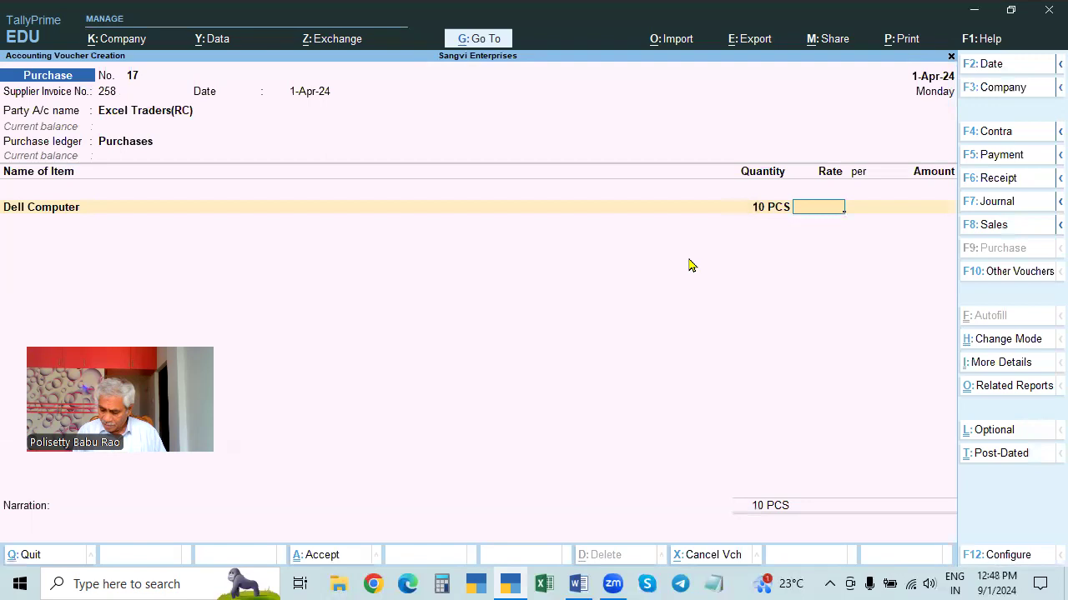
pyautogui.write('30,000')
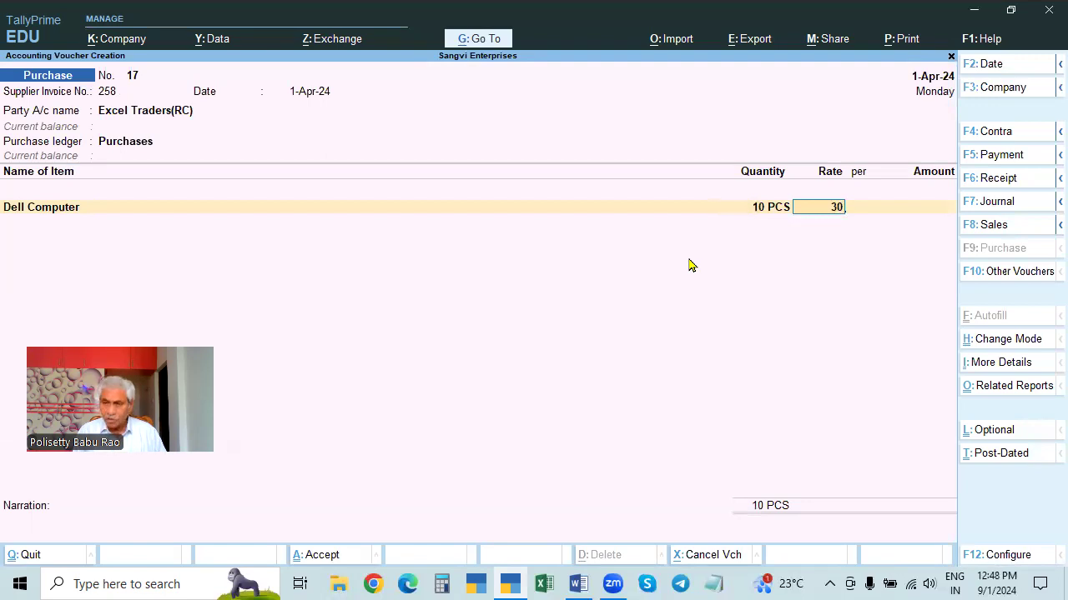
pyautogui.press('Return')
pyautogui.press('Return')
pyautogui.press('Return')
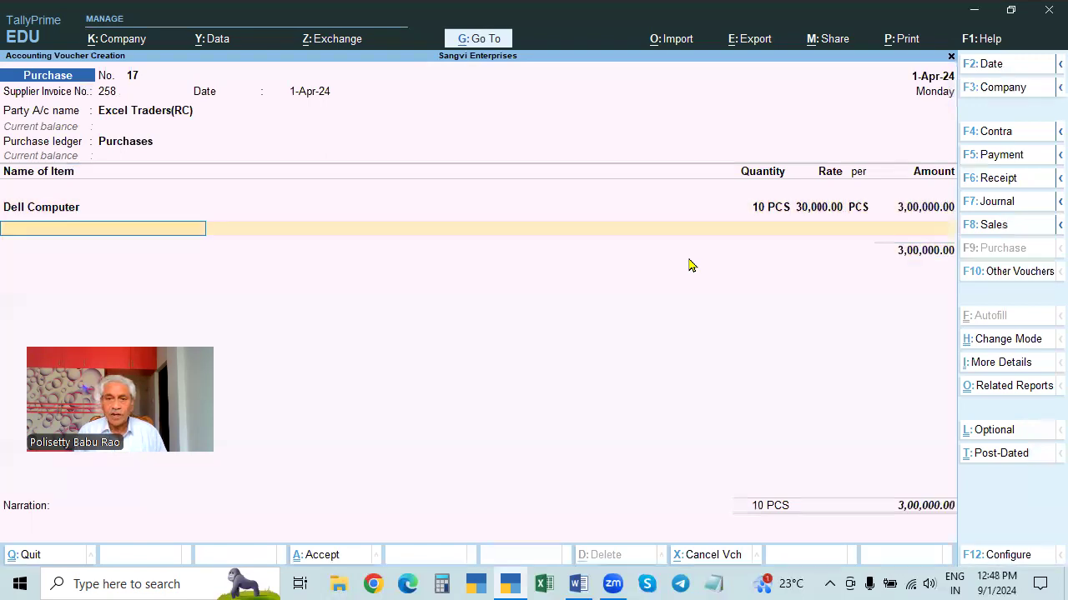
pyautogui.press('Return')
# Step: Add the CGST and SGST ledgers below the Dell Computer item and end the ledger list
pyautogui.write('Cgst')
pyautogui.press('Return')
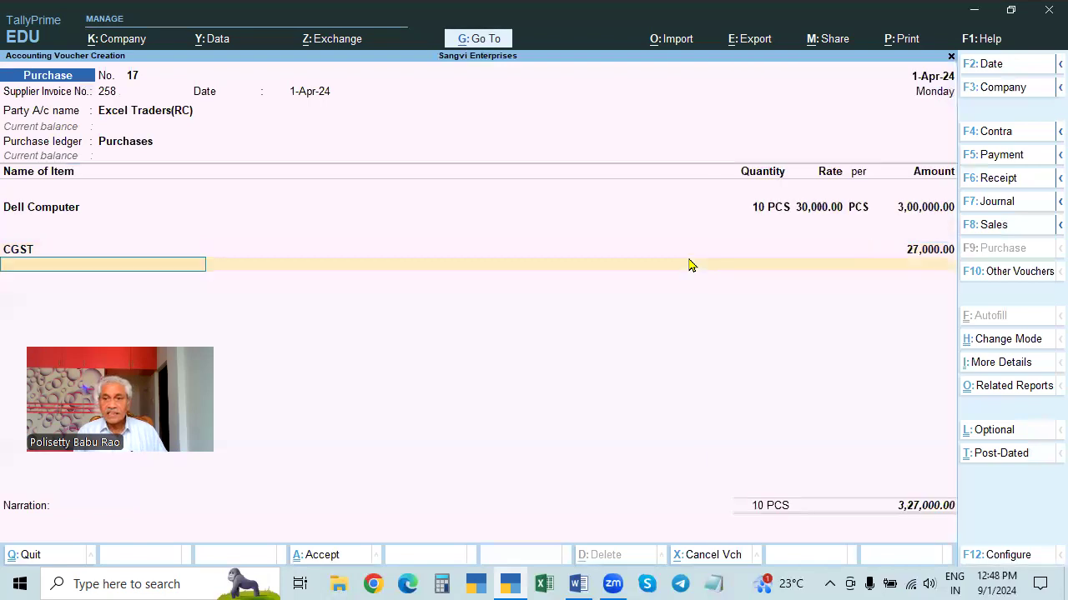
pyautogui.write('Sgst')
pyautogui.press('Return')
pyautogui.press('Return')
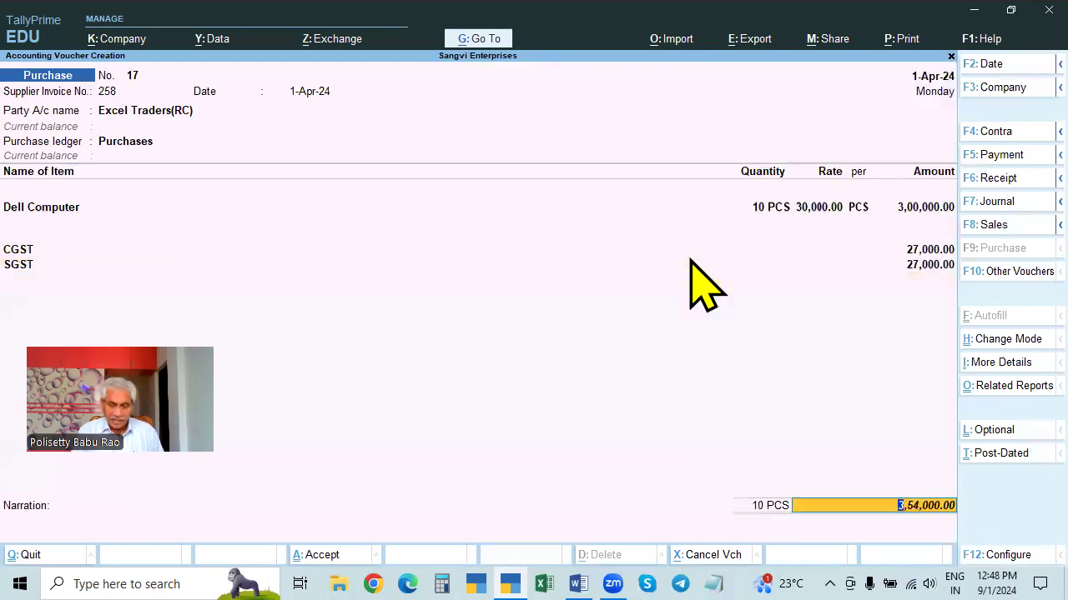
# Step: Review the Dell Computer purchase's detailed GST - Tax Analysis and save the voucher
pyautogui.hotkey('ctrl', 'o')
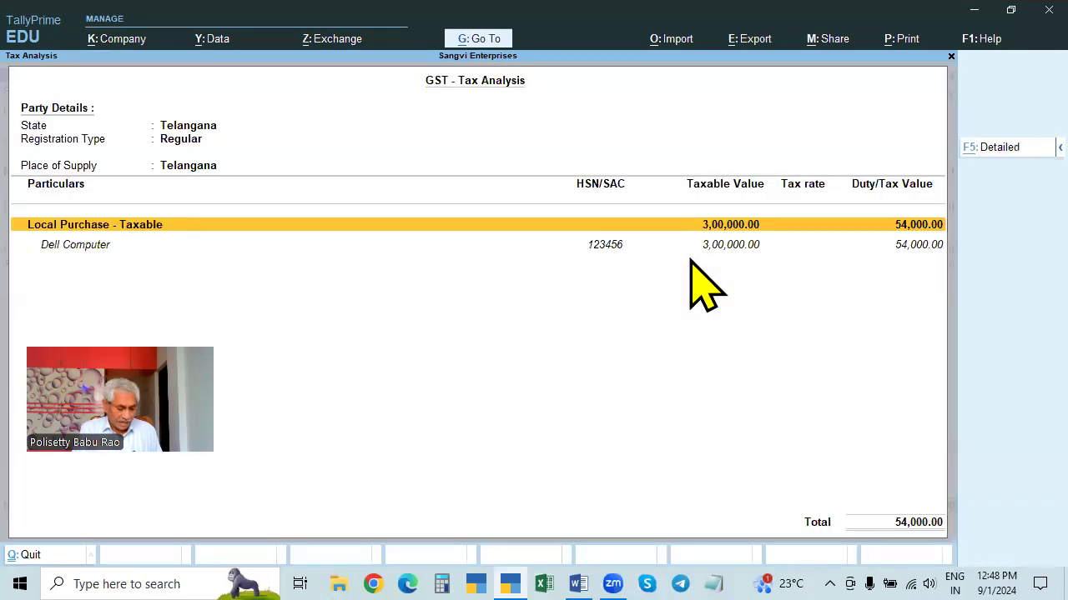
pyautogui.hotkey('alt', 'F5')
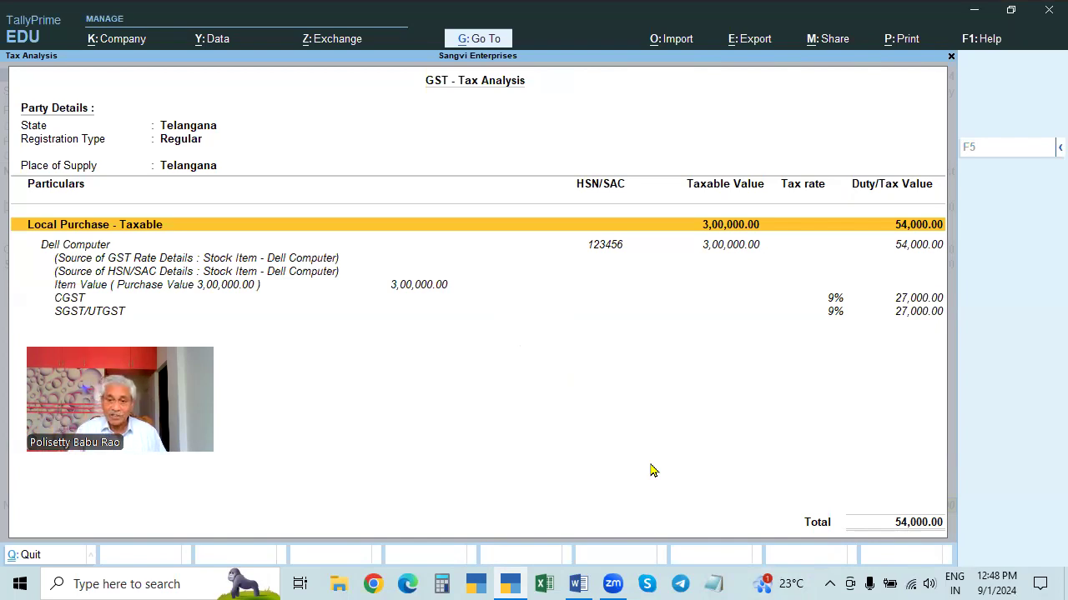
pyautogui.press('Escape')
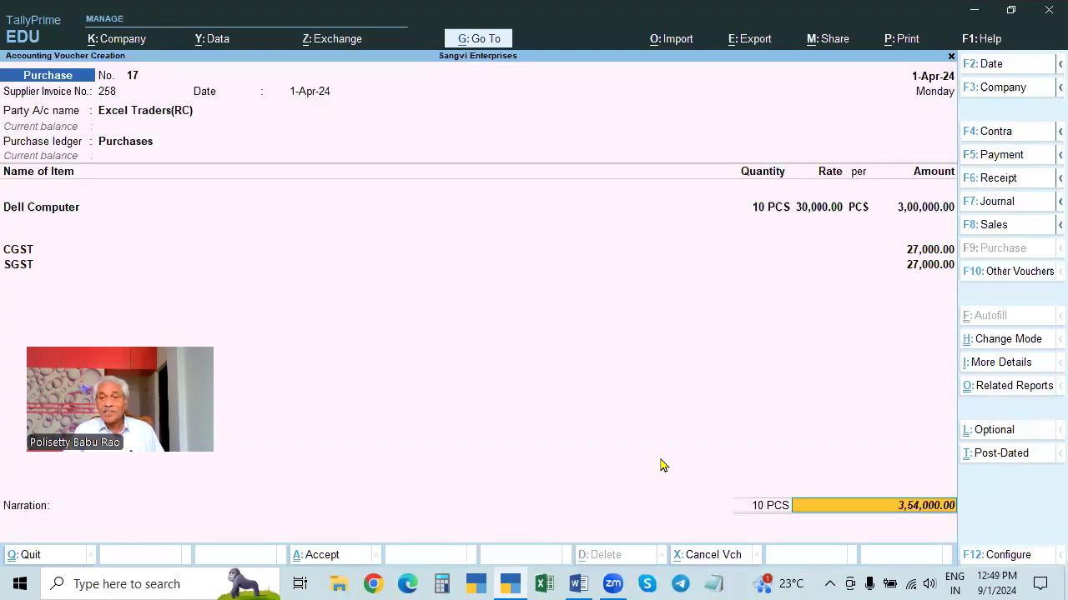
pyautogui.click(932, 258)
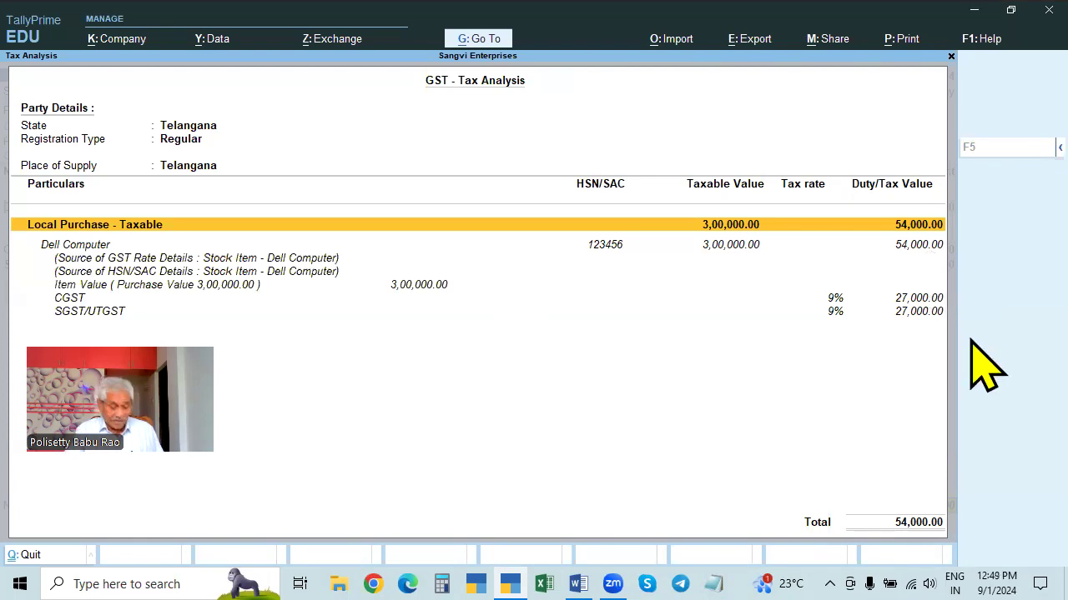
pyautogui.press('Escape')
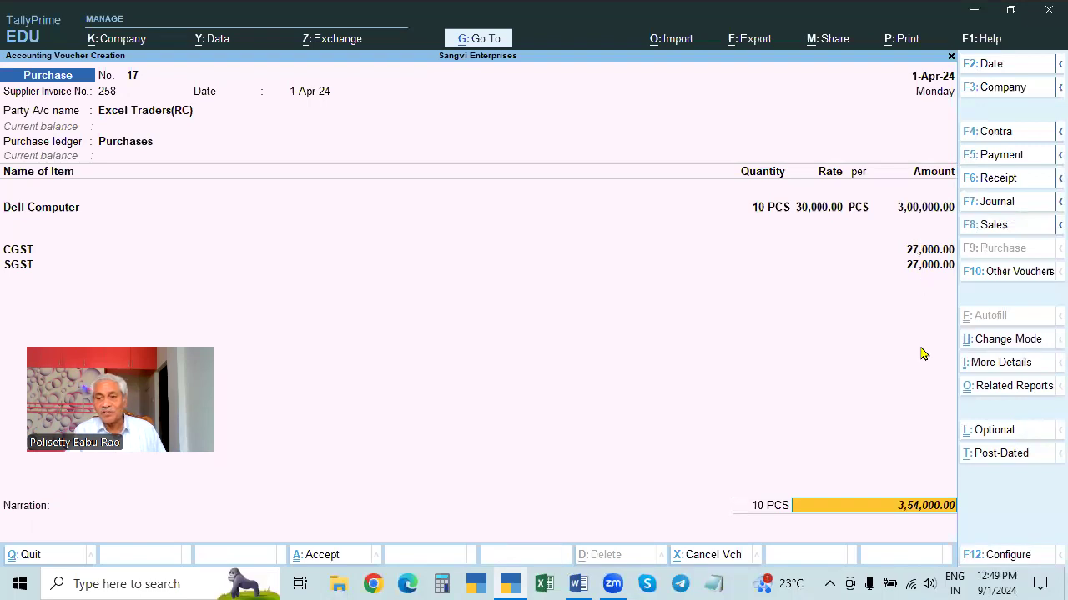
pyautogui.press('Return')
pyautogui.press('Return')
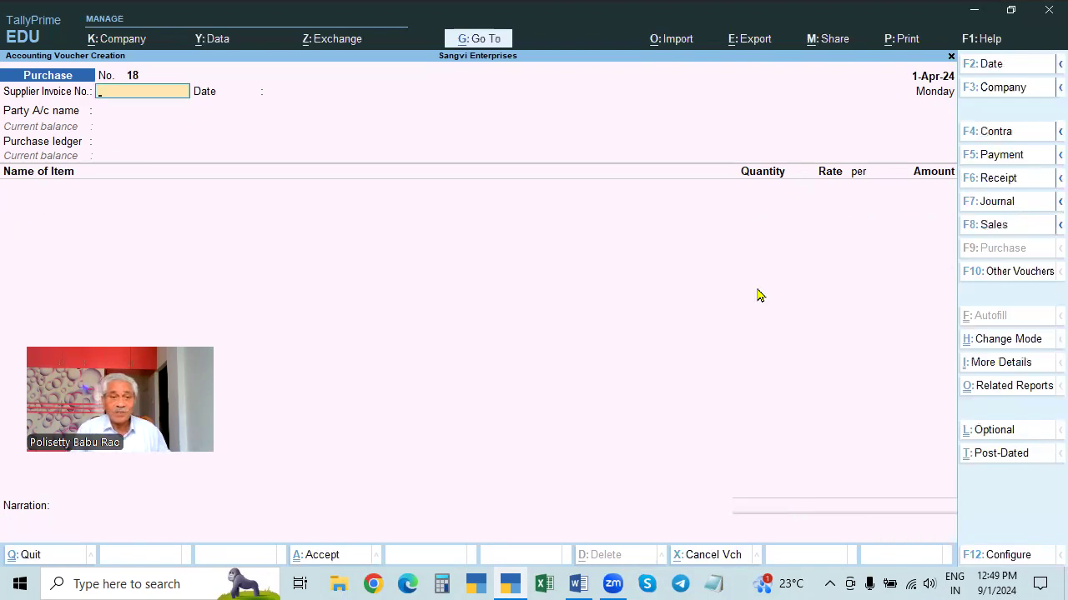
# Step: Enter supplier invoice number 985 dated 1-Apr-24 and set Radhika Traders(CC) as the party
pyautogui.write('985')
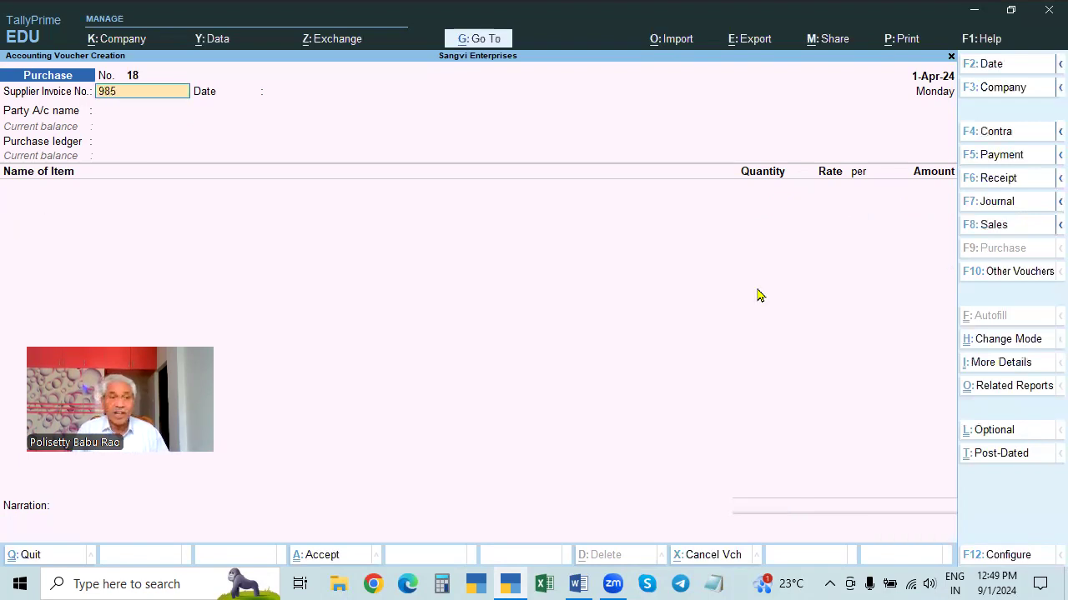
pyautogui.press('Return')
pyautogui.press('Return')
pyautogui.press('Down')
pyautogui.press('Down')
pyautogui.press('Down')
pyautogui.press('Down')
pyautogui.press('Down')
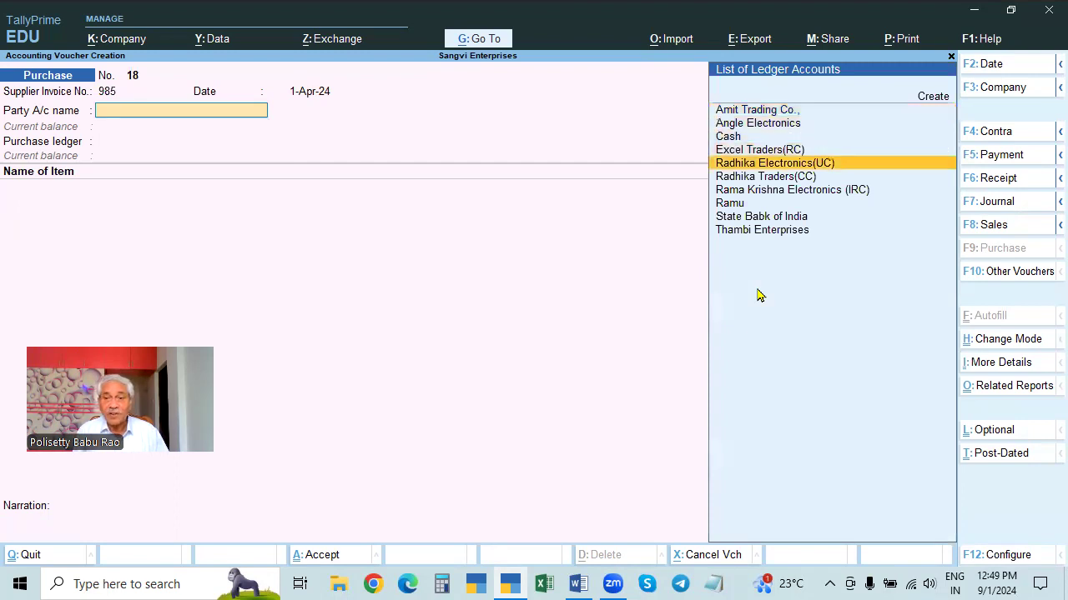
pyautogui.press('Up')
pyautogui.press('Down')
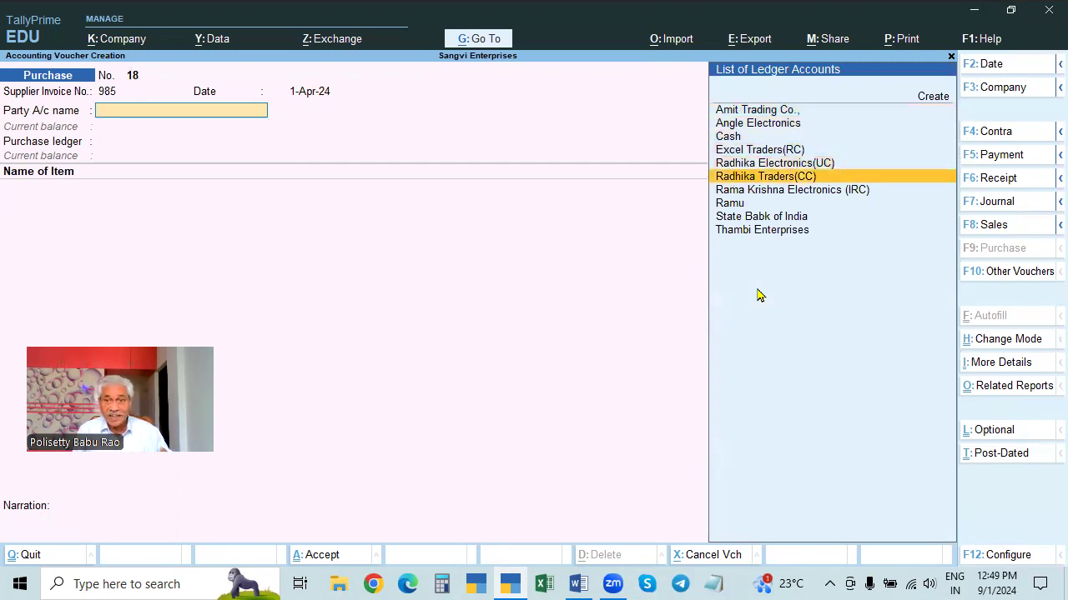
pyautogui.press('Return')
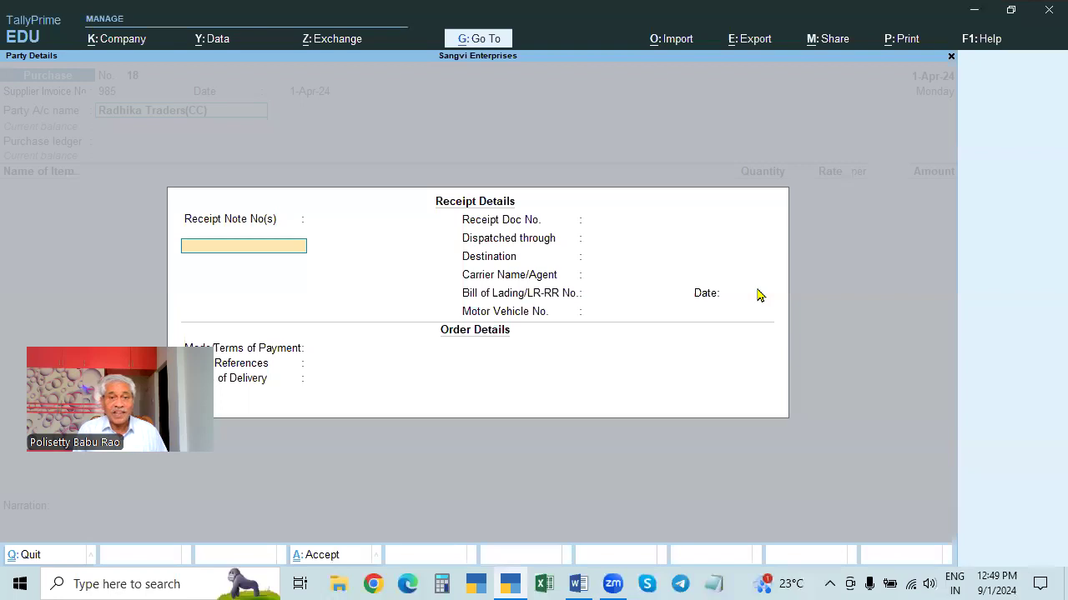
# Step: Accept the receipt and party details of Radhika Traders(CC) and choose Purchases as the purchase ledger
pyautogui.hotkey('ctrl', 'a')
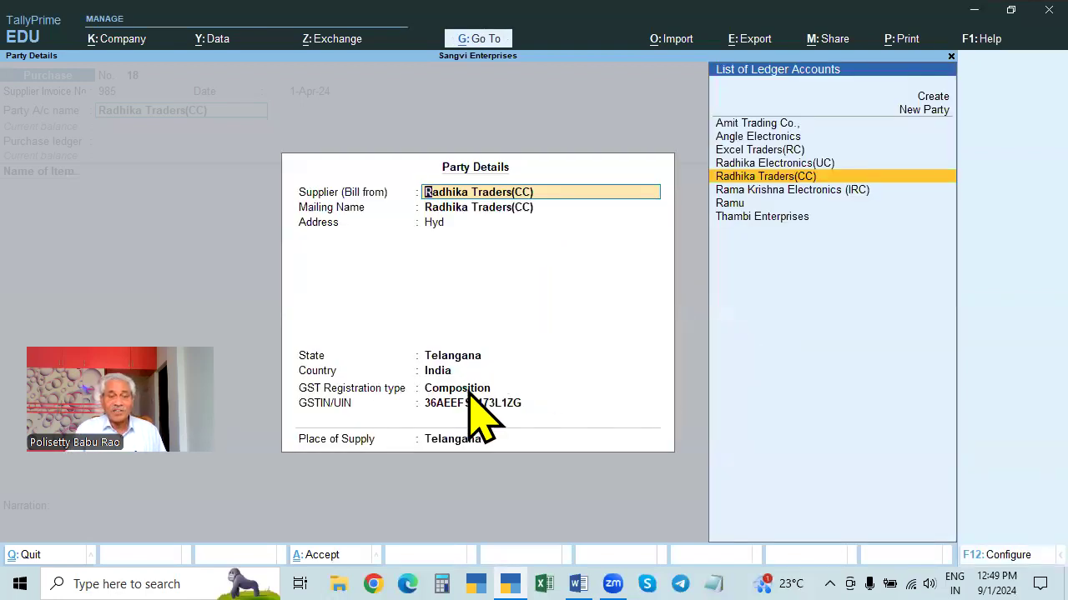
pyautogui.press('Return')
pyautogui.hotkey('ctrl', 'a')
pyautogui.press('Down')
pyautogui.press('Return')
# Step: Add 10 PCS of HP Computer at a rate of 32,000 to the purchase
pyautogui.press('Down')
pyautogui.press('Down')
pyautogui.press('Down')
pyautogui.press('Down')
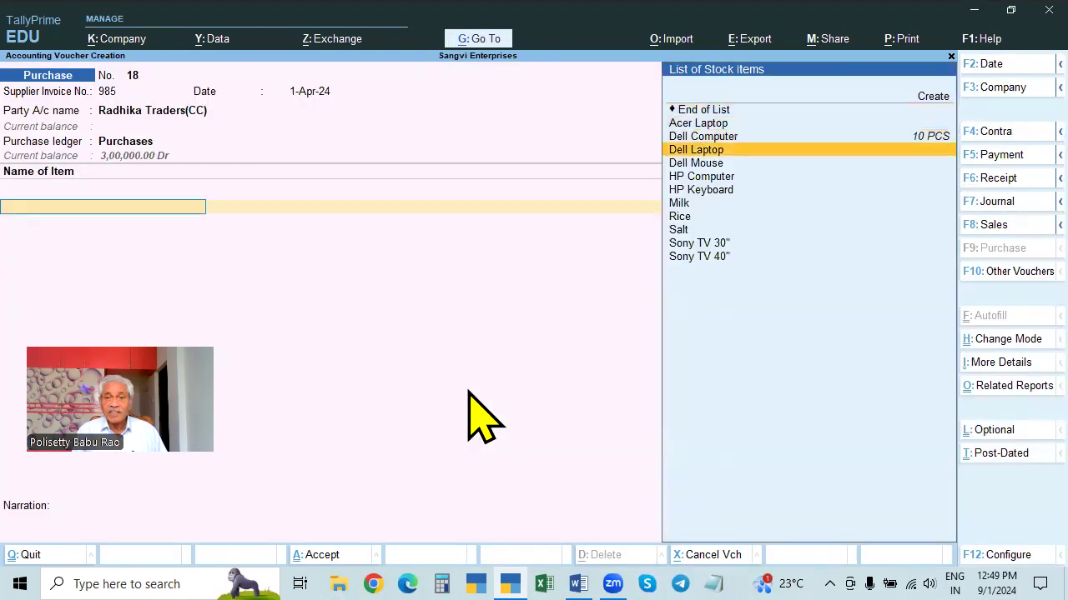
pyautogui.press('Down')
pyautogui.press('Down')
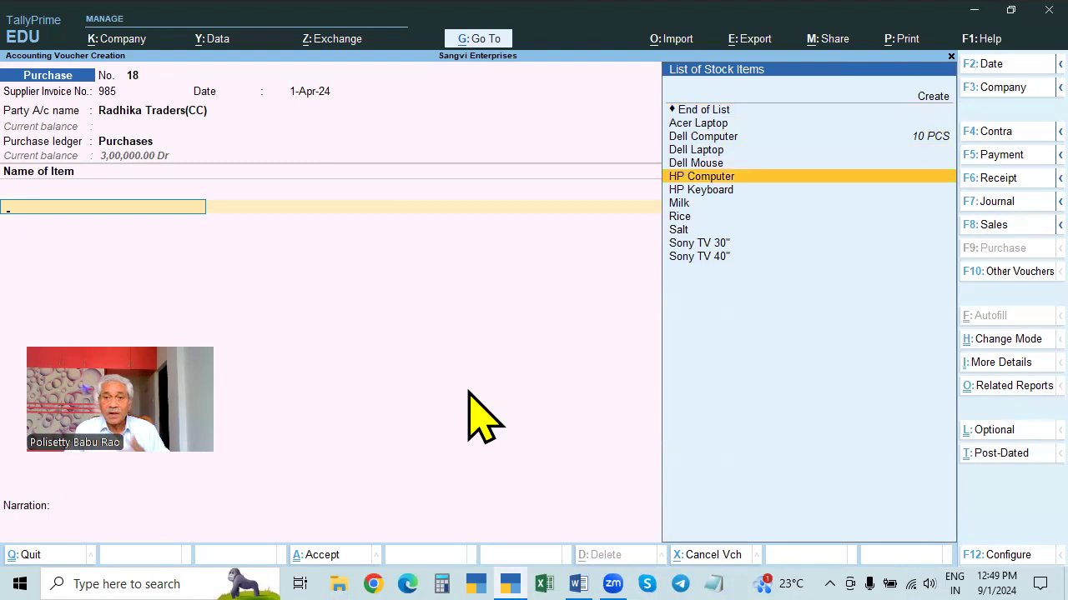
pyautogui.press('Return')
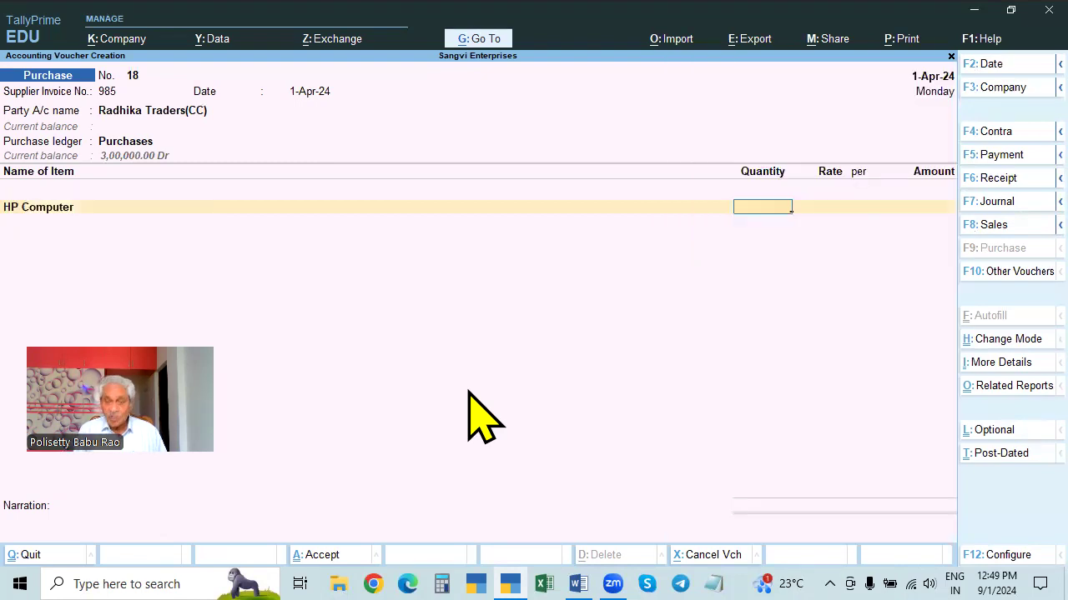
pyautogui.write('10')
pyautogui.press('Return')
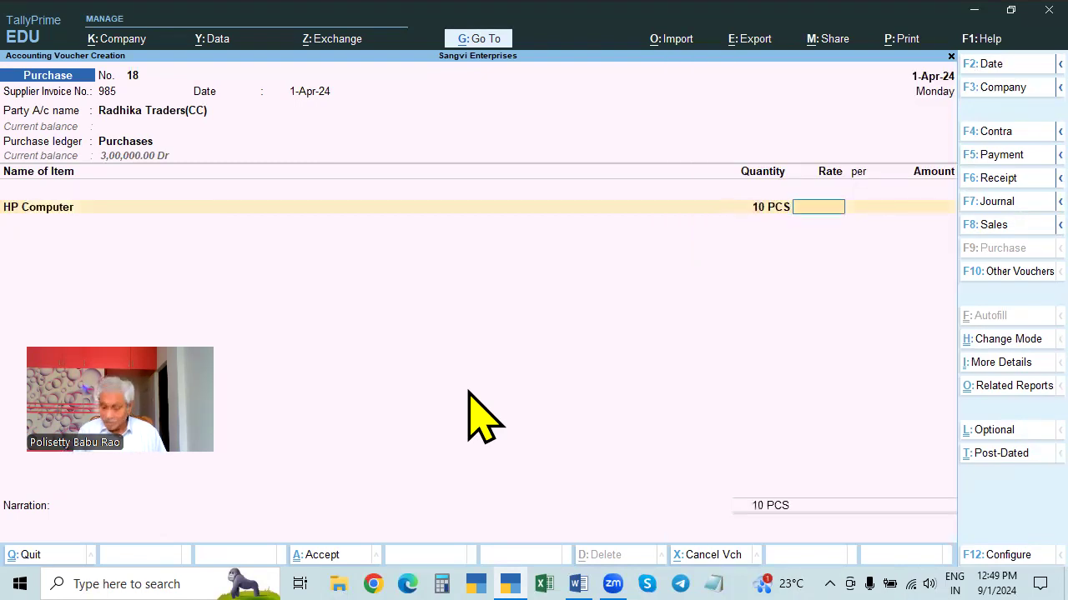
pyautogui.write('32000')
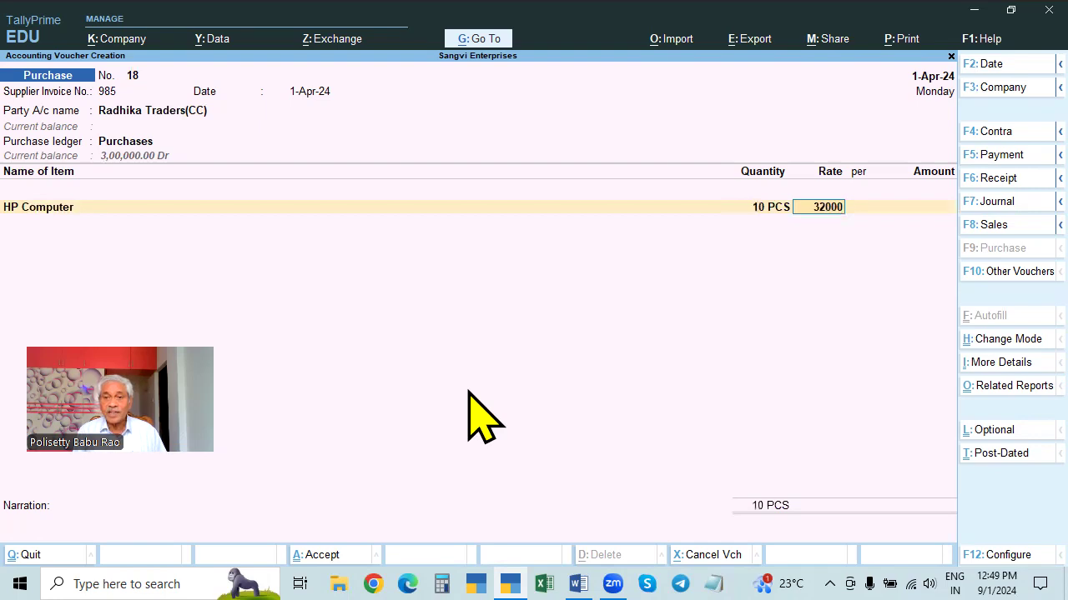
pyautogui.press('Return')
pyautogui.press('Return')
pyautogui.press('Return')
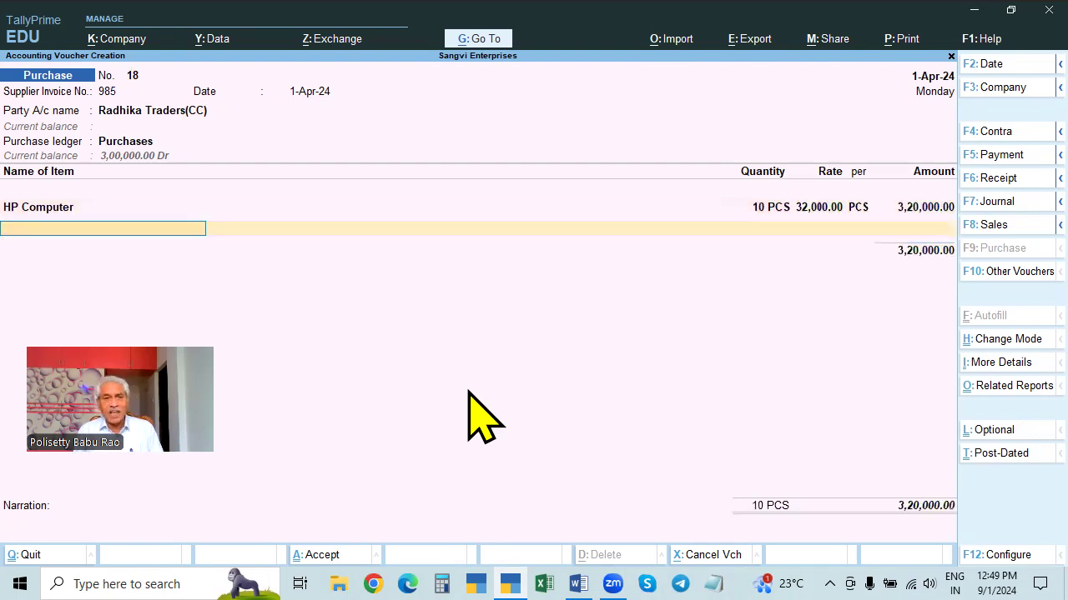
# Step: Add 10 Nos of Dell Laptop at a rate of 35,000 below HP Computer and end the item list
pyautogui.press('Down')
pyautogui.press('Down')
pyautogui.press('Down')
pyautogui.press('Down')
pyautogui.press('Down')
pyautogui.press('Down')
pyautogui.press('Down')
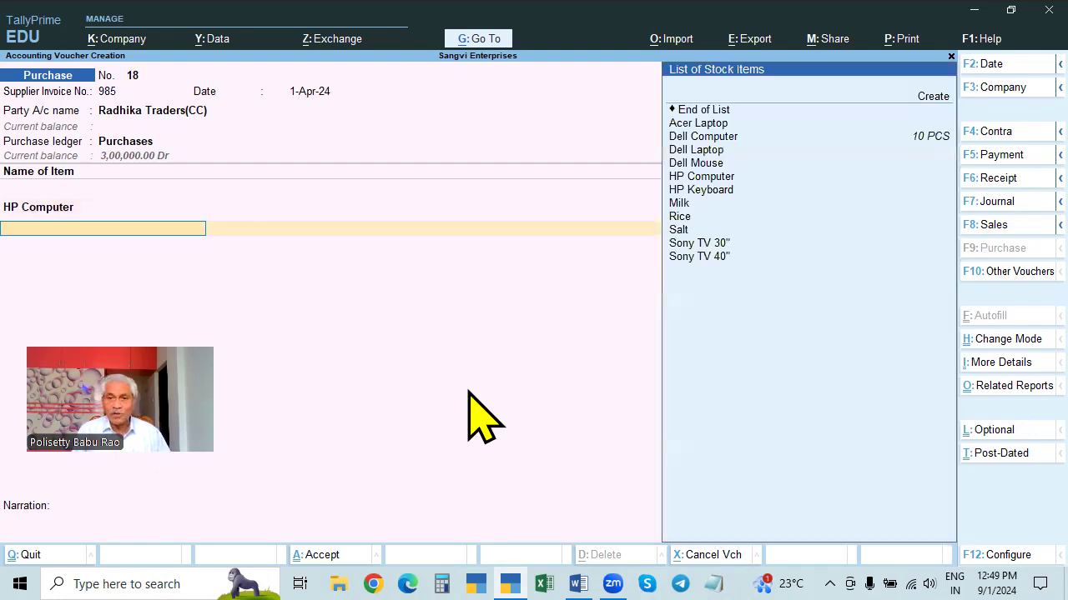
pyautogui.press('Down')
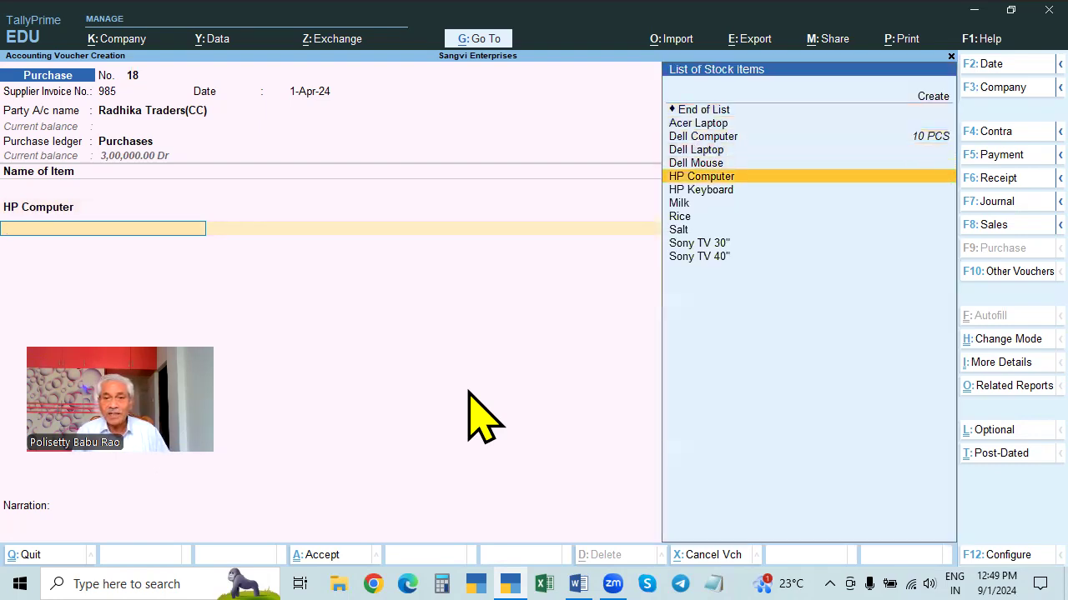
pyautogui.press('Up')
pyautogui.press('Up')
pyautogui.press('Return')
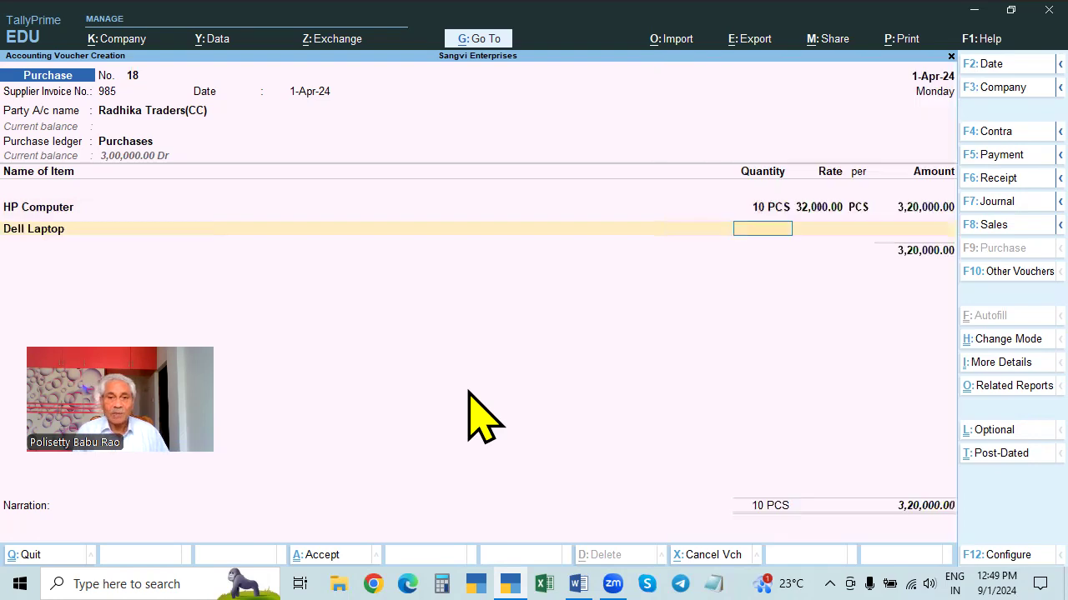
pyautogui.press('Return')
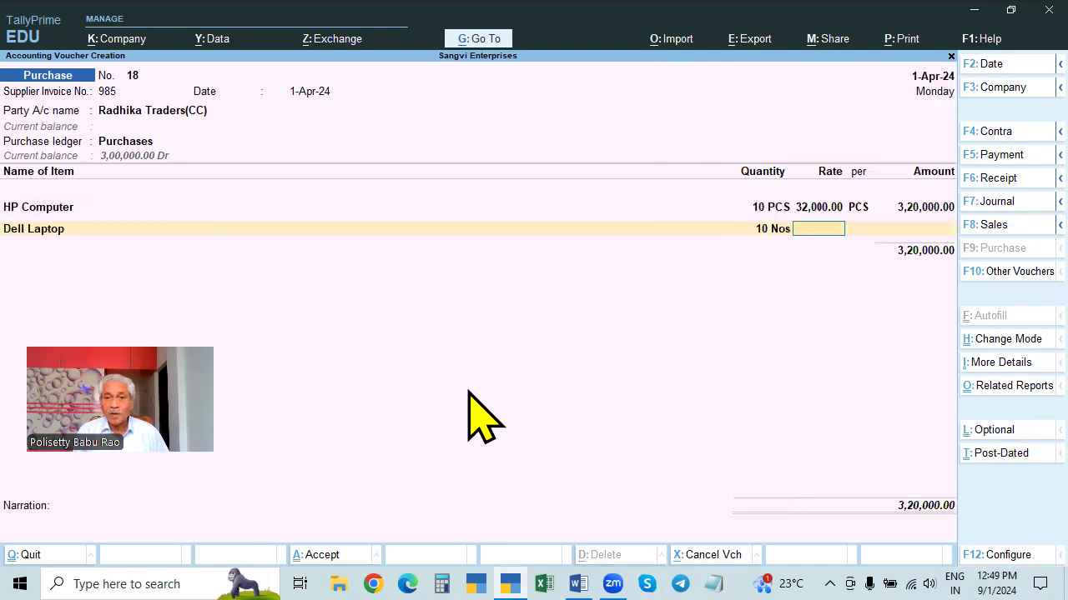
pyautogui.write('2')
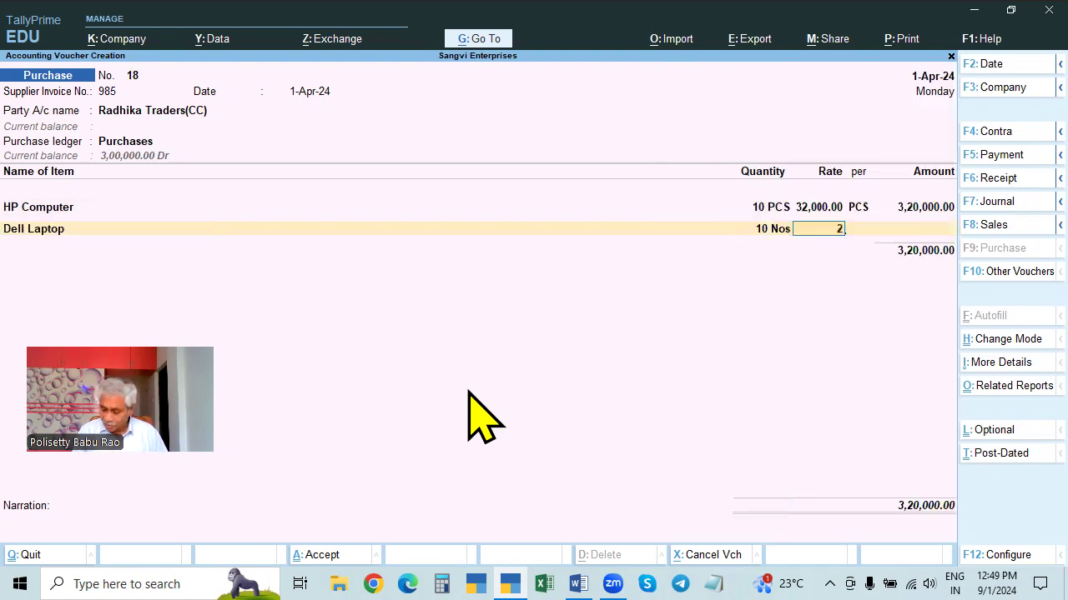
pyautogui.write('500')
pyautogui.press('BackSpace')
pyautogui.press('BackSpace')
pyautogui.press('BackSpace')
pyautogui.press('BackSpace')
pyautogui.write('35000')
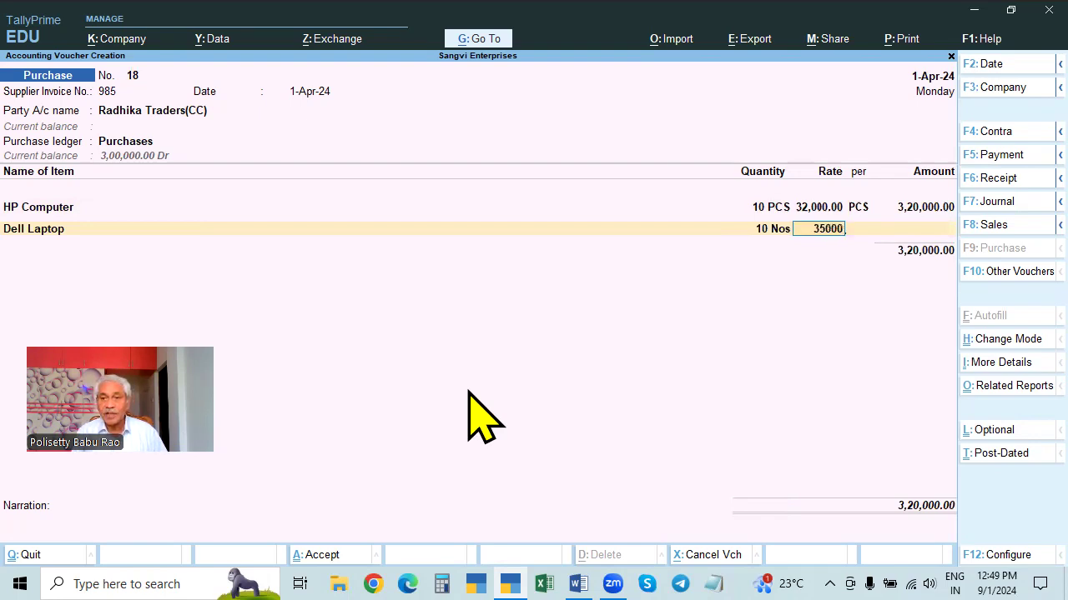
pyautogui.press('Return')
pyautogui.press('Return')
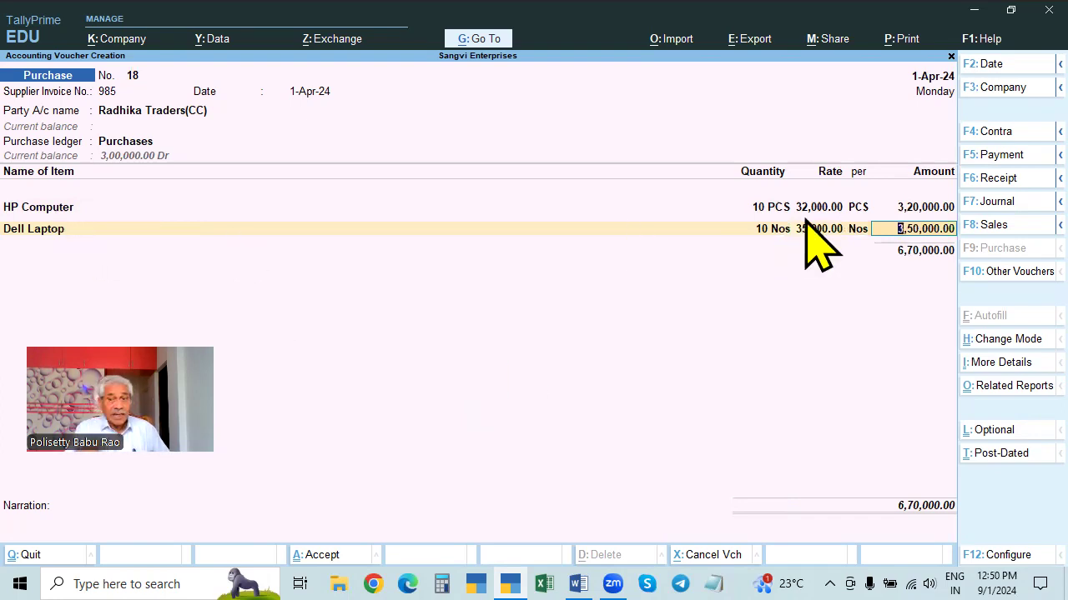
pyautogui.press('Return')
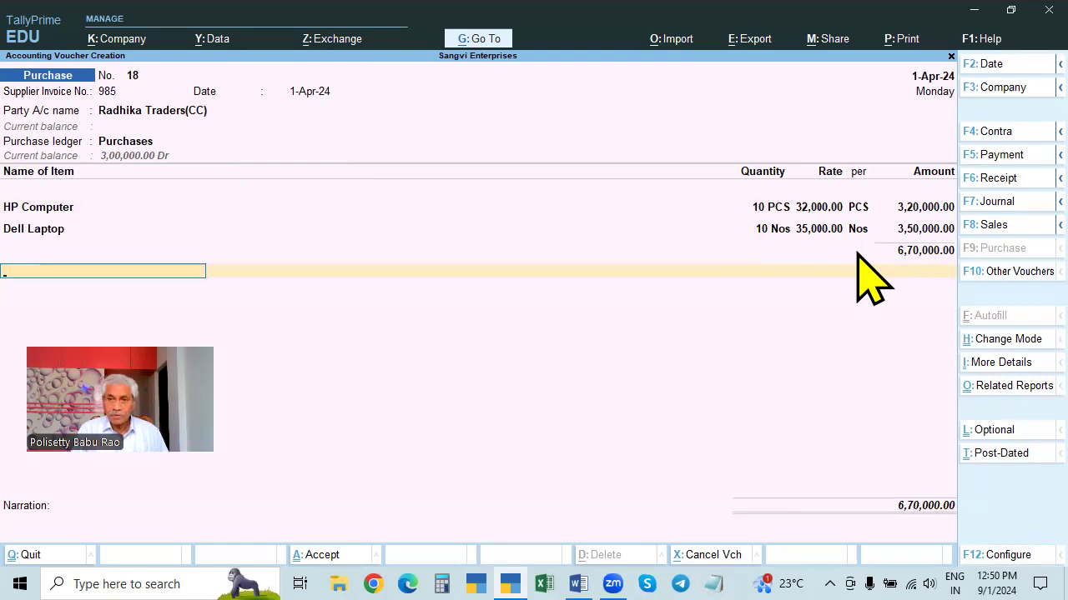
# Step: Discard the unsaved purchase voucher for supplier invoice 985 and start a blank one
pyautogui.press('Escape')
pyautogui.press('Return')
pyautogui.press('Return')
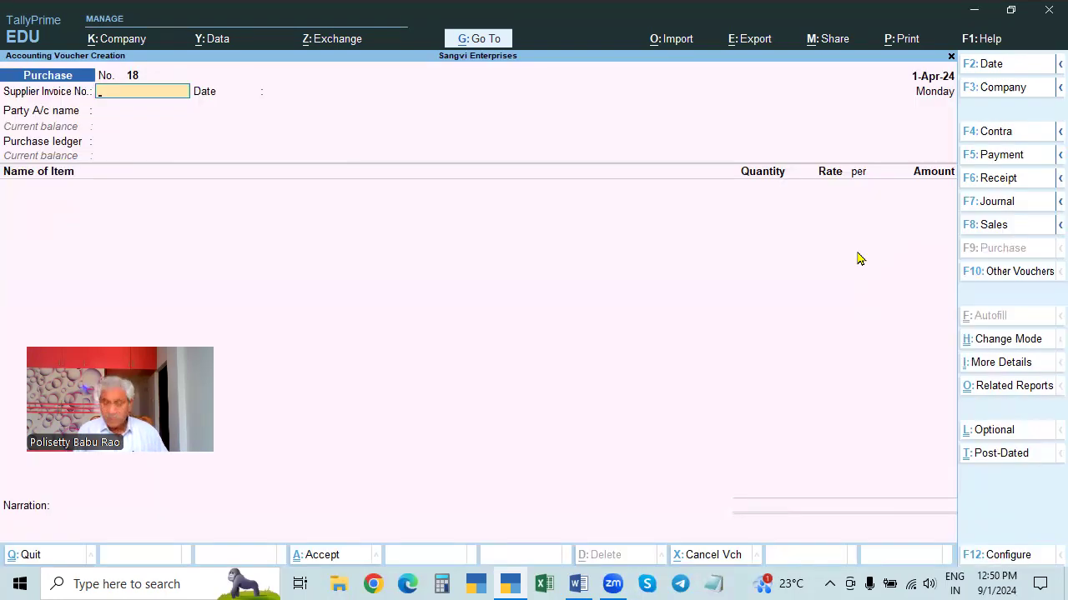
# Step: Enter supplier invoice number 2595 dated 1-Apr-24 and set Radhika Traders(CC) as the party
pyautogui.write('2595')
pyautogui.press('Return')
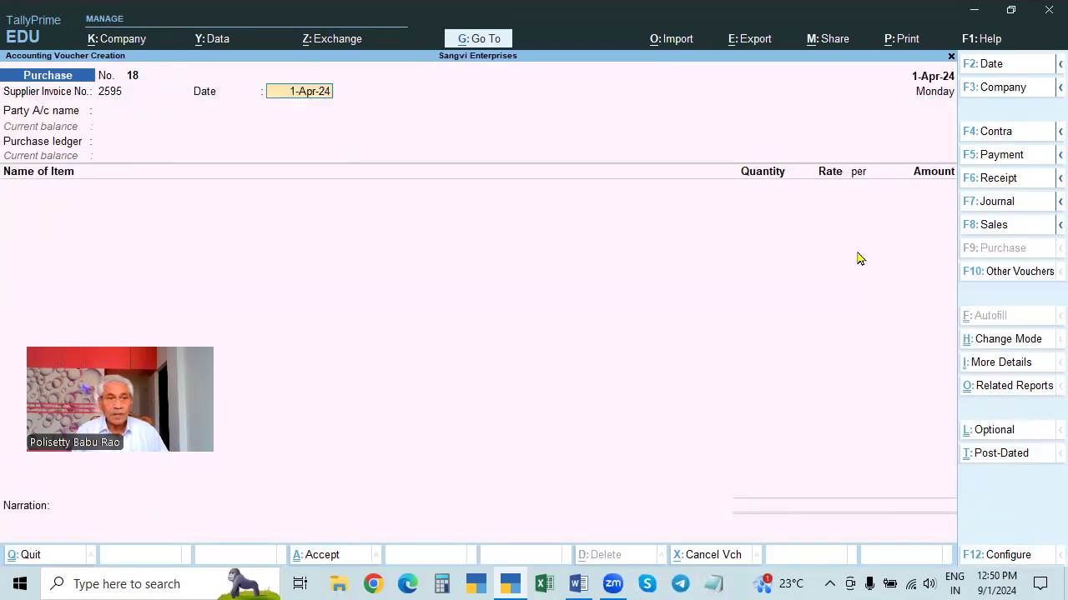
pyautogui.press('Return')
pyautogui.press('Down')
pyautogui.press('Down')
pyautogui.press('Down')
pyautogui.press('Down')
pyautogui.press('Down')
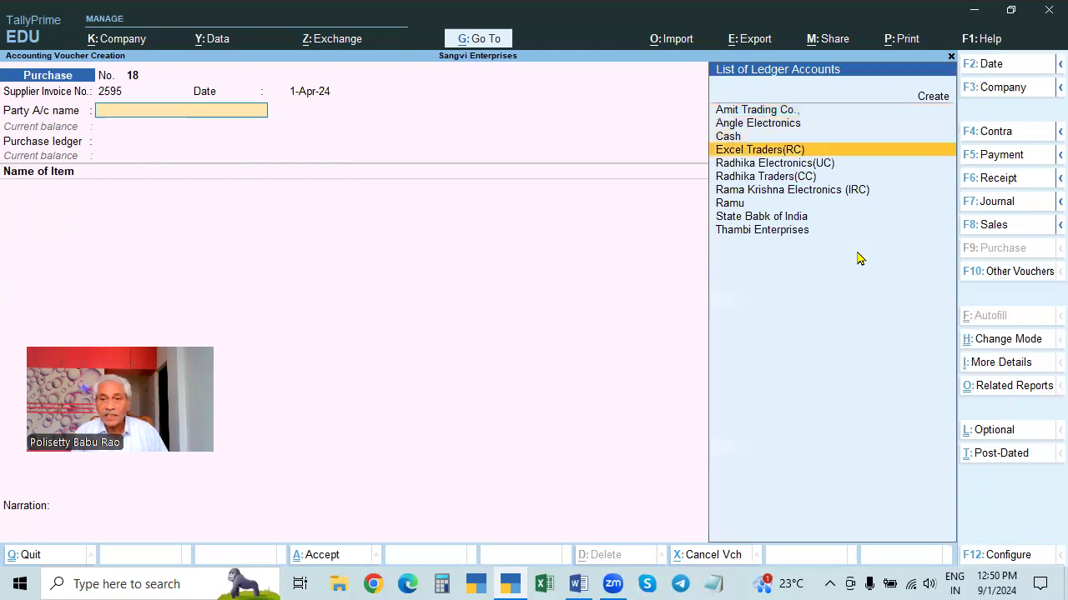
pyautogui.press('Return')
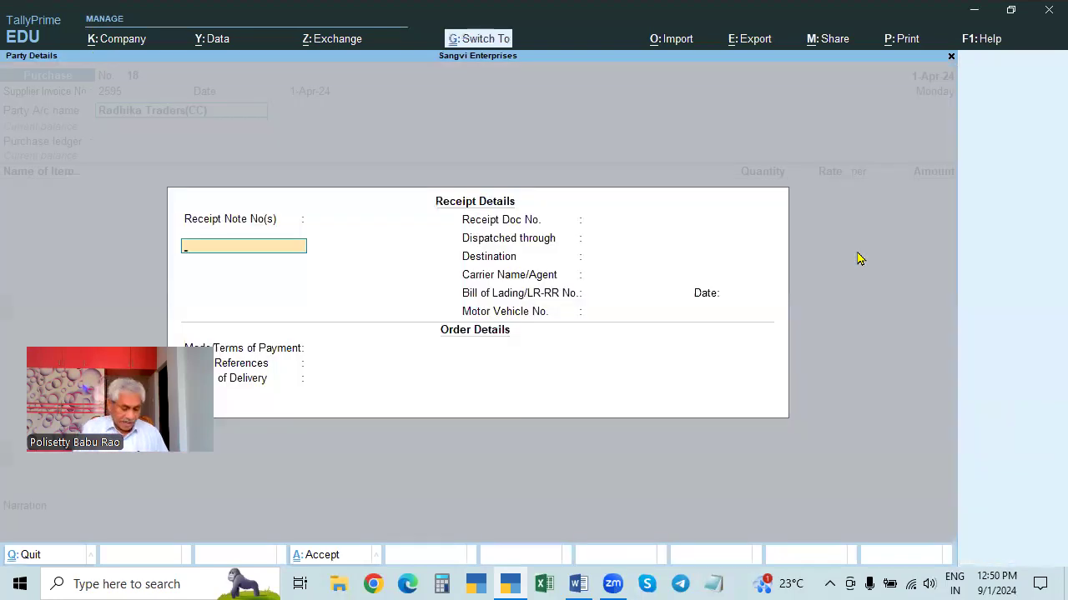
# Step: Accept the receipt and party details of Radhika Traders(CC) and choose Purchases as the purchase ledger
pyautogui.hotkey('ctrl', 'a')
pyautogui.hotkey('ctrl', 'a')
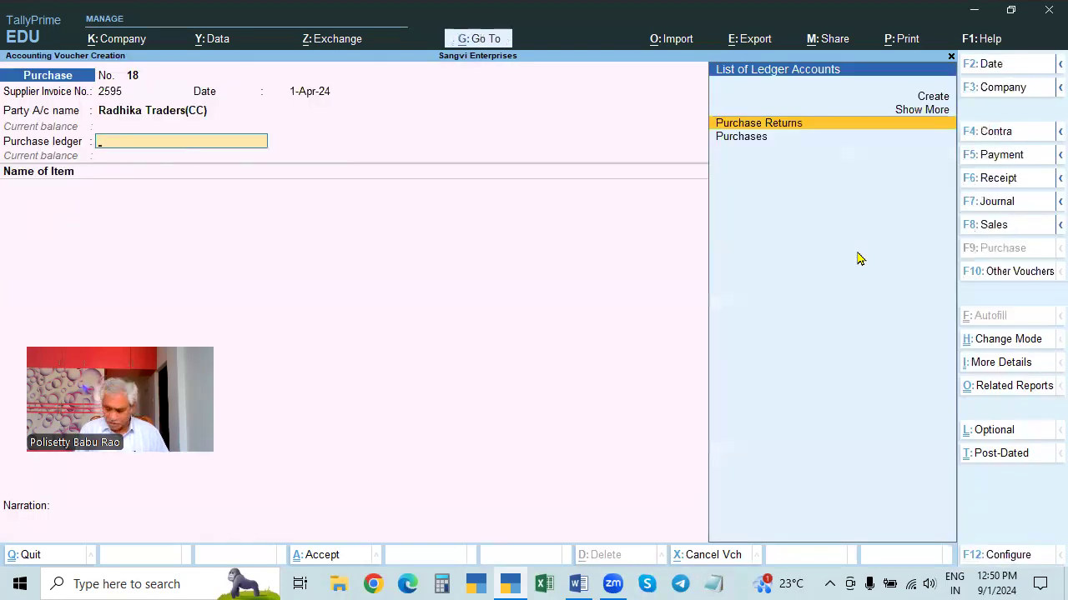
pyautogui.press('Down')
pyautogui.press('Return')
# Step: Add 10 PCS of HP Computer at a rate of 32,000 to the purchase and end the item list
pyautogui.press('Down')
pyautogui.press('Down')
pyautogui.press('Down')
pyautogui.press('Down')
pyautogui.press('Down')
pyautogui.press('Down')
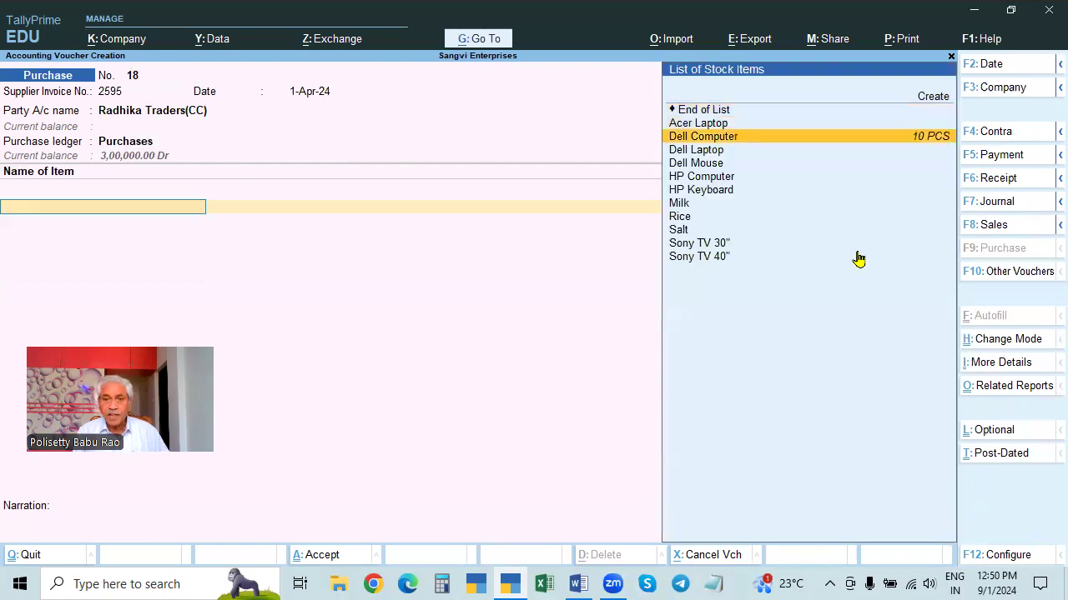
pyautogui.press('Return')
pyautogui.write('1')
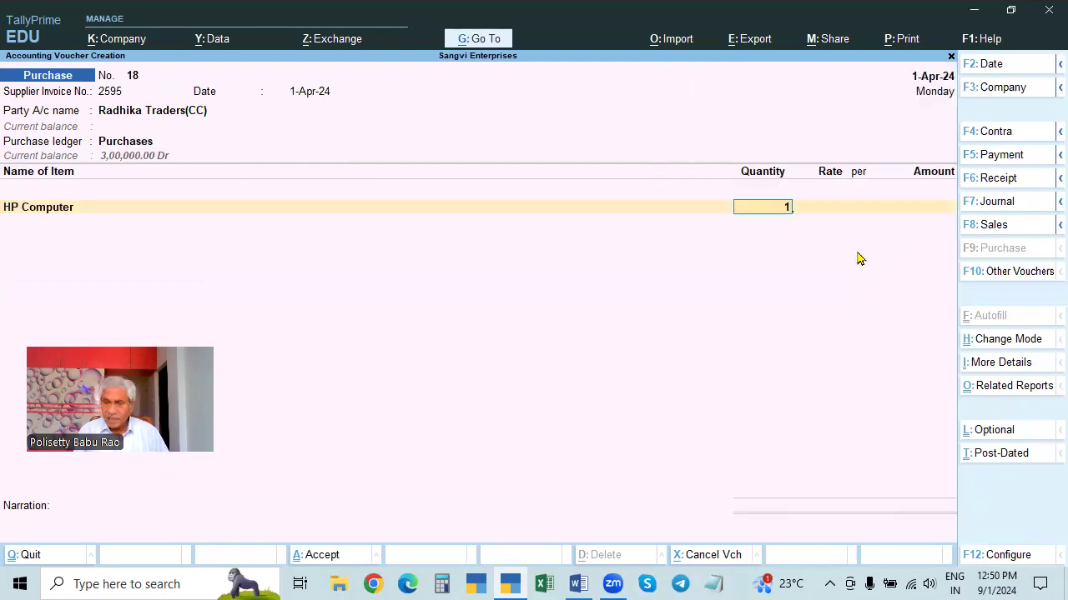
pyautogui.write('0 PCS')
pyautogui.press('Return')
pyautogui.write('32,000')
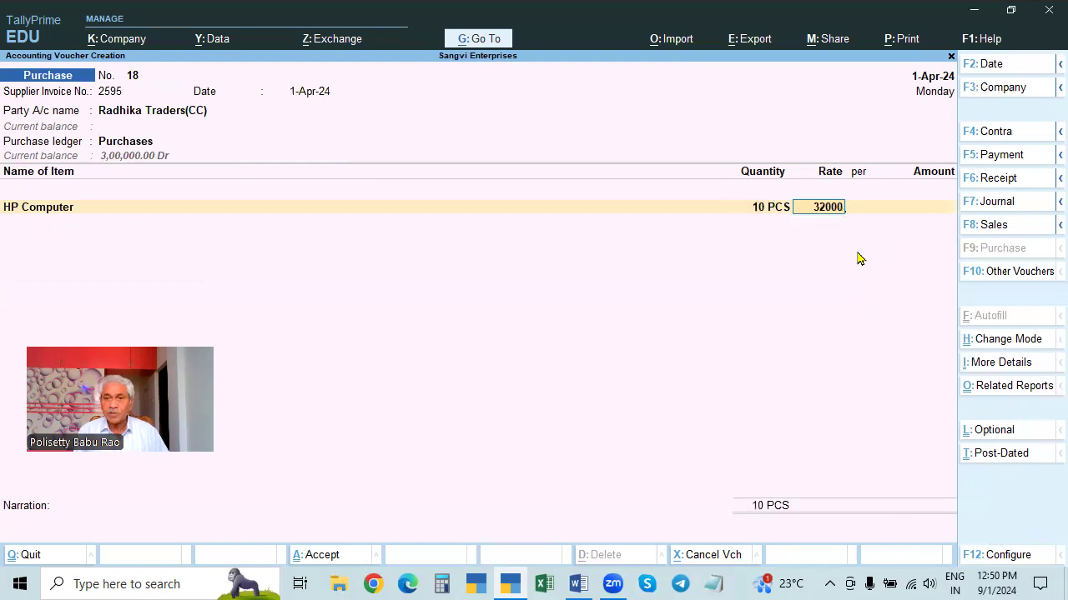
pyautogui.press('Return')
pyautogui.press('Return')
pyautogui.press('Return')
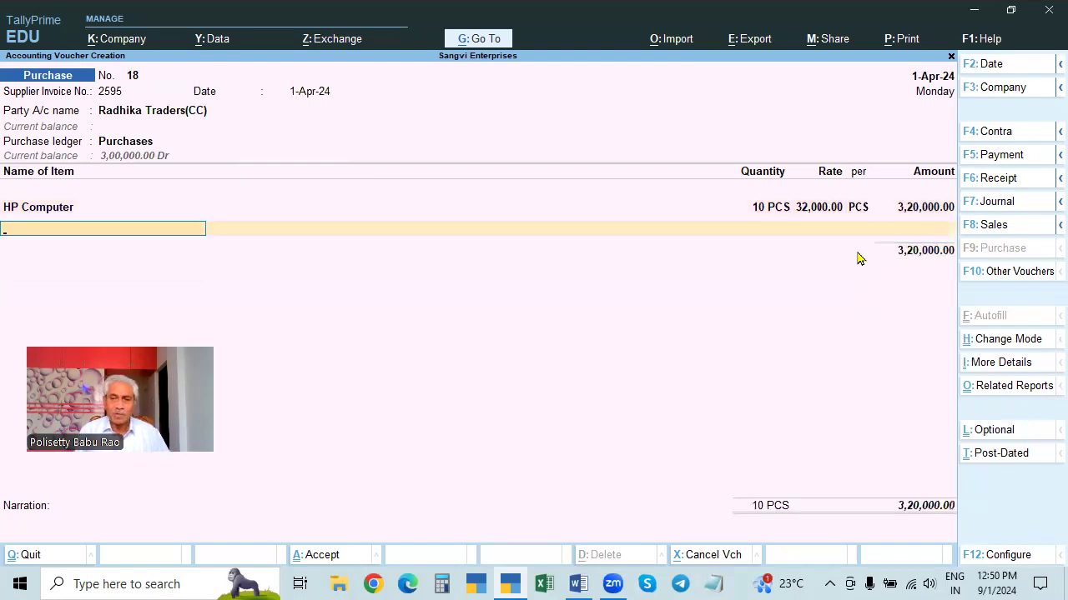
pyautogui.press('Return')
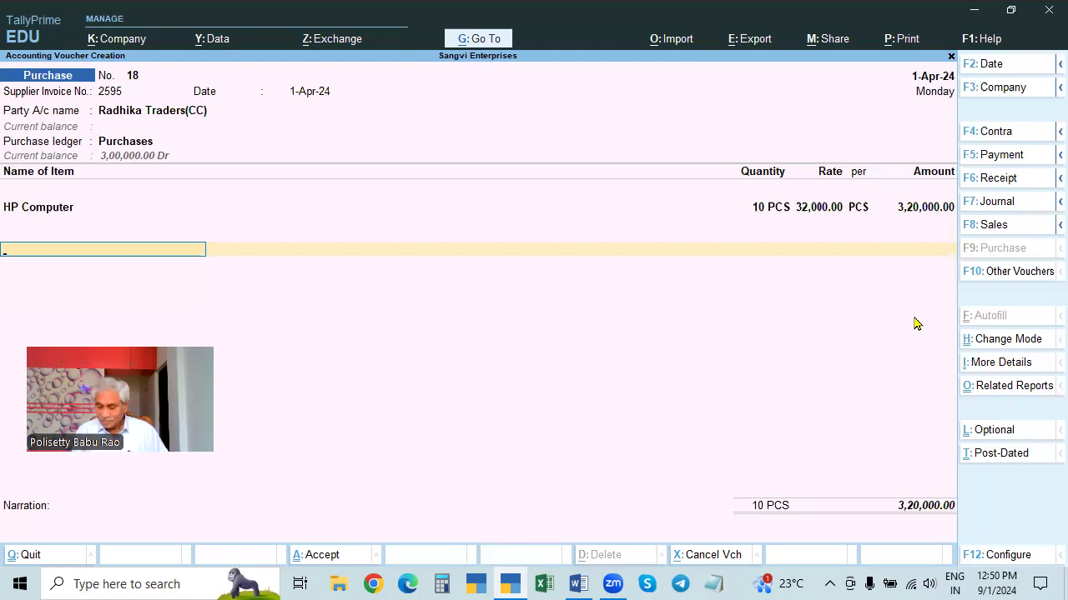
# Step: Add the CGST ledger below the HP Computer item
pyautogui.press('Return')
pyautogui.press('Return')
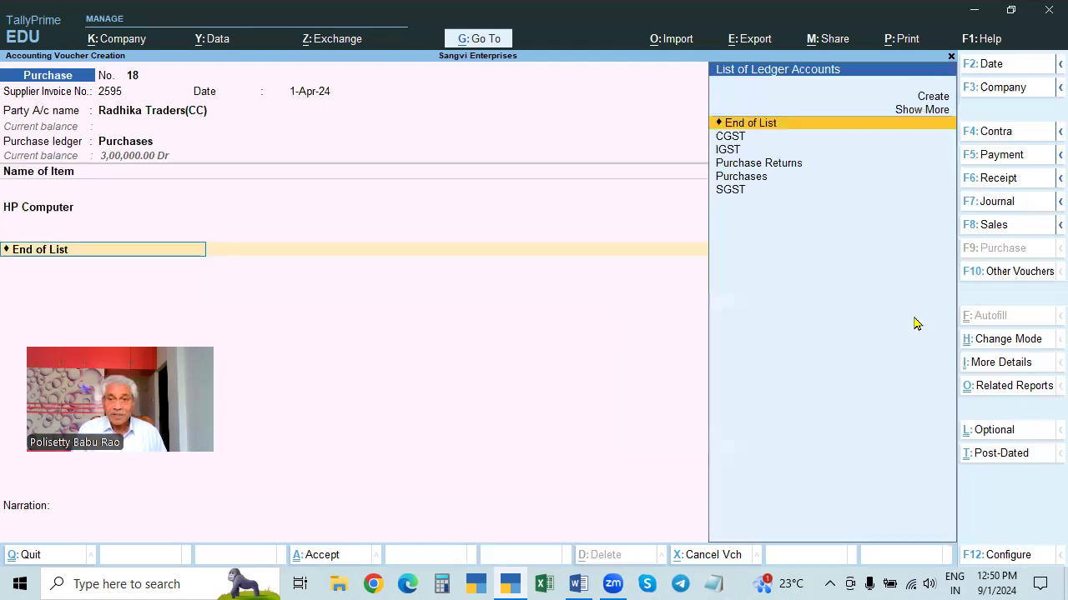
pyautogui.press('Return')
pyautogui.press('BackSpace')
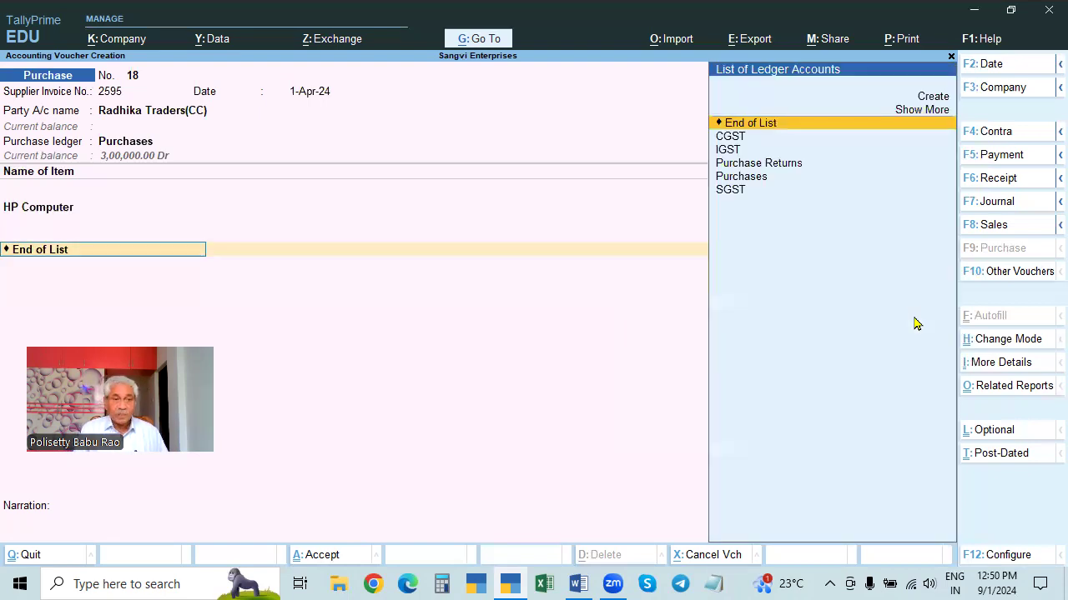
pyautogui.write('cgst')
pyautogui.press('Return')
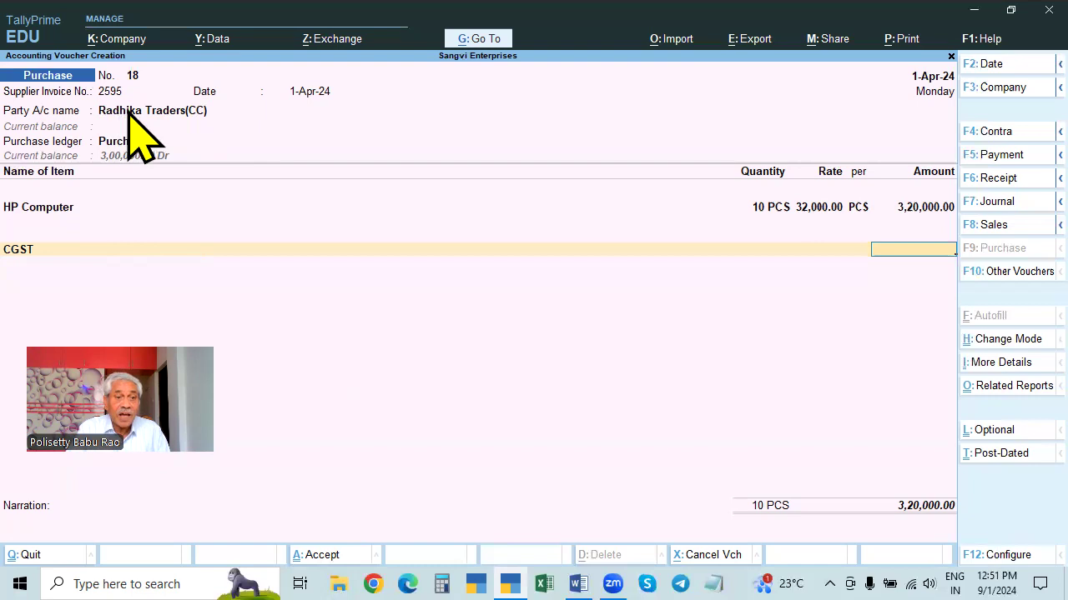
# Step: Review the party, CGST ledger and HP Computer entries of the Radhika Traders(CC) purchase
pyautogui.click(180, 111)
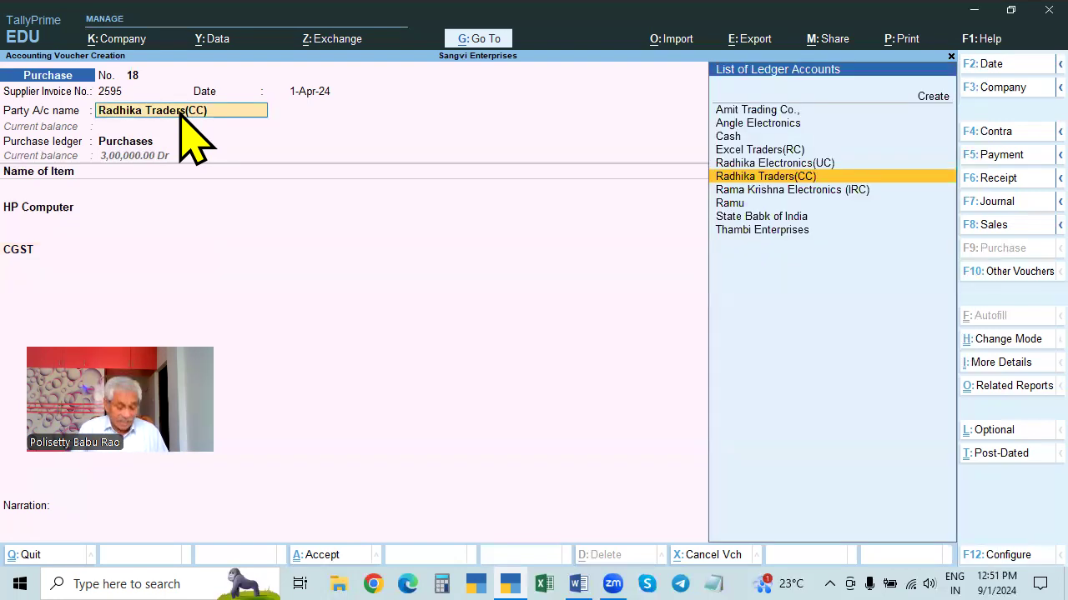
pyautogui.click(18, 250)
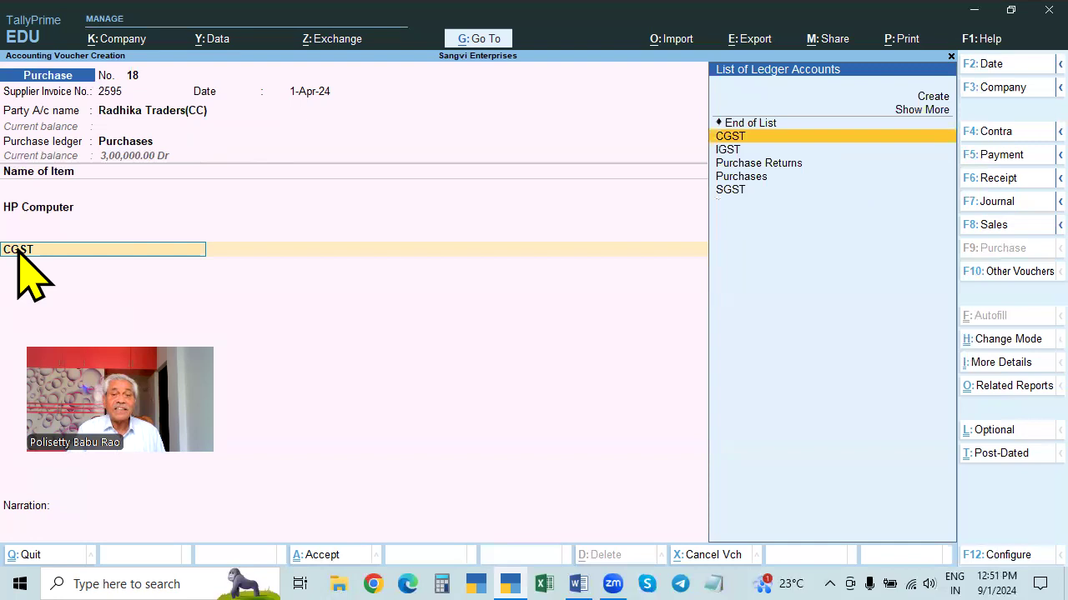
pyautogui.click(60, 208)
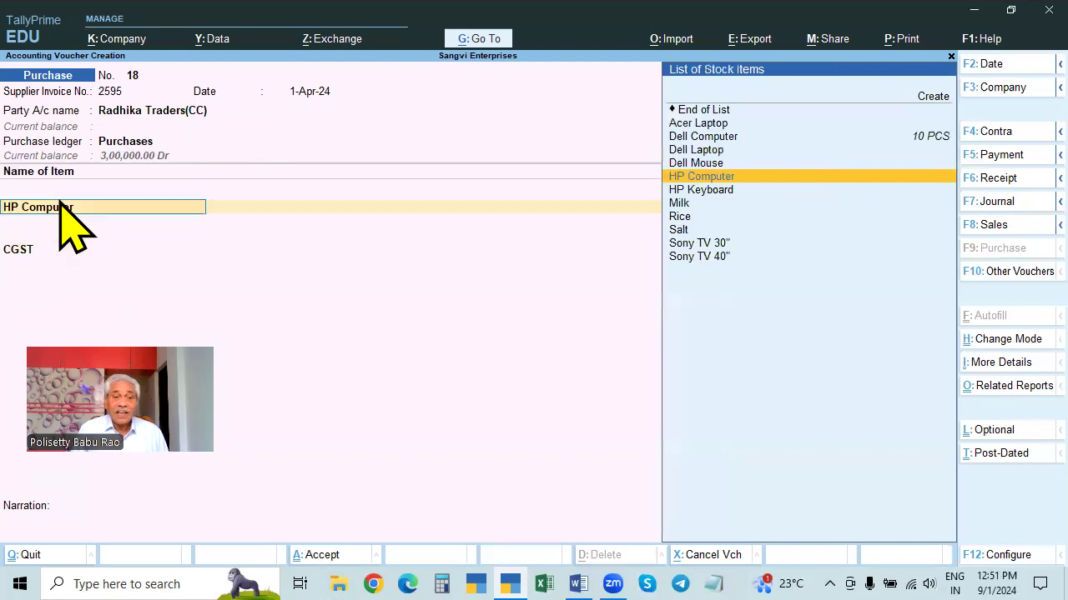
# Step: Recheck the quantity, rate and amount of the HP Computer item and the party name in the purchase voucher
pyautogui.press('Return')
pyautogui.press('Return')
pyautogui.press('Return')
pyautogui.press('Return')
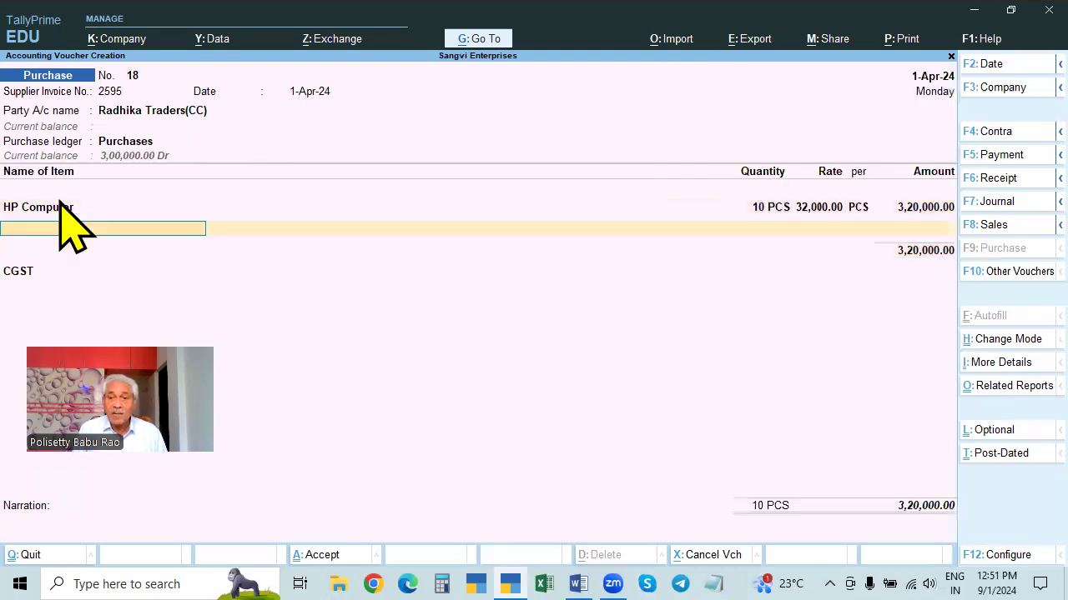
pyautogui.press('Return')
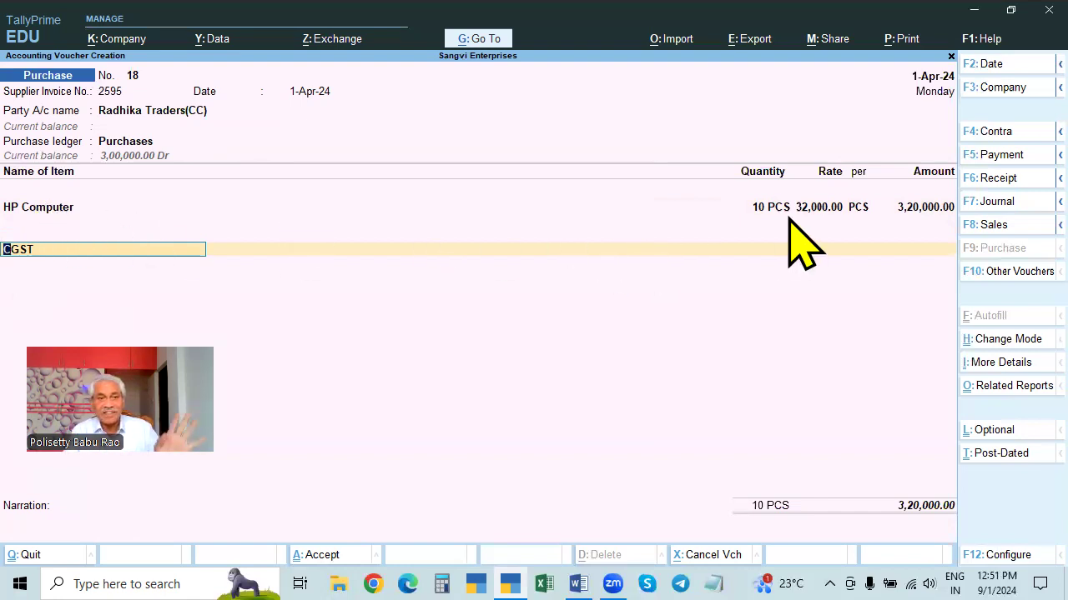
pyautogui.click(183, 112)
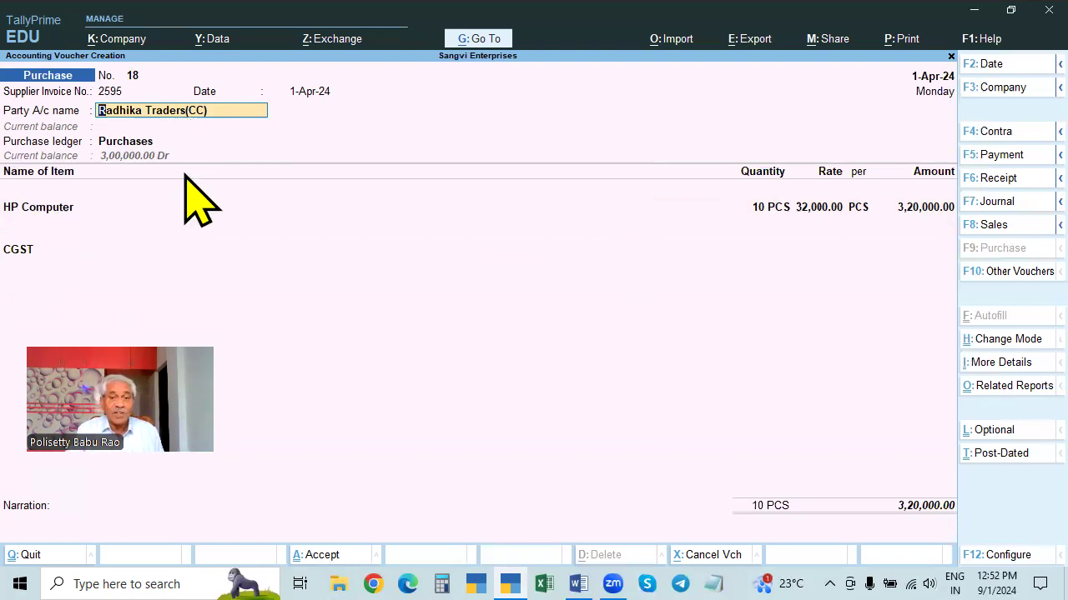
# Step: Leave the CGST amount and narration blank and save the Radhika Traders(CC) purchase voucher
pyautogui.click(921, 207)
pyautogui.press('Return')
pyautogui.press('Return')
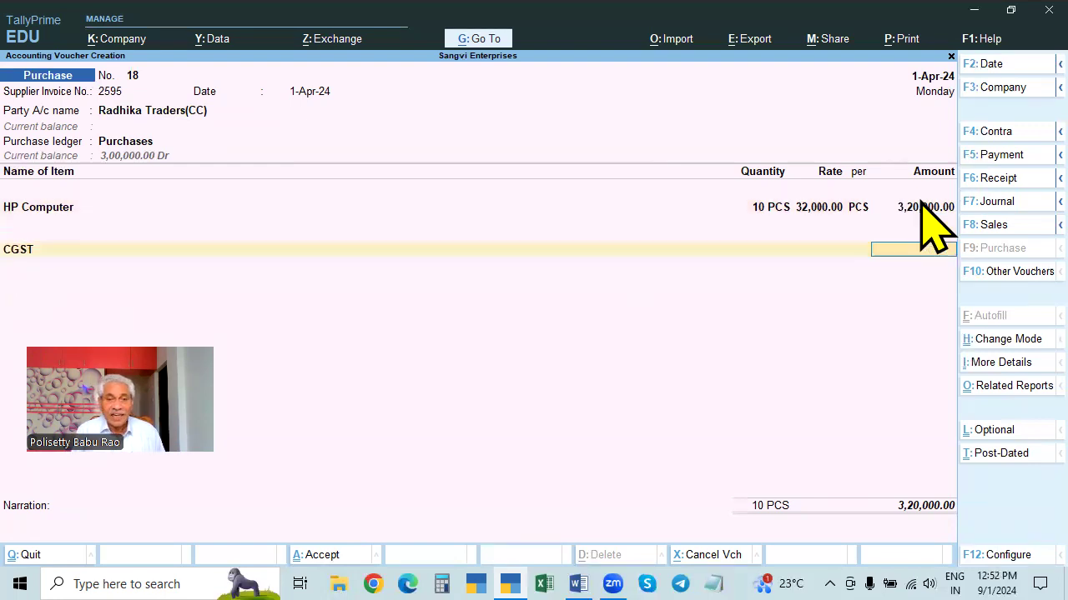
pyautogui.press('Return')
pyautogui.press('Return')
pyautogui.press('Return')
pyautogui.press('Return')
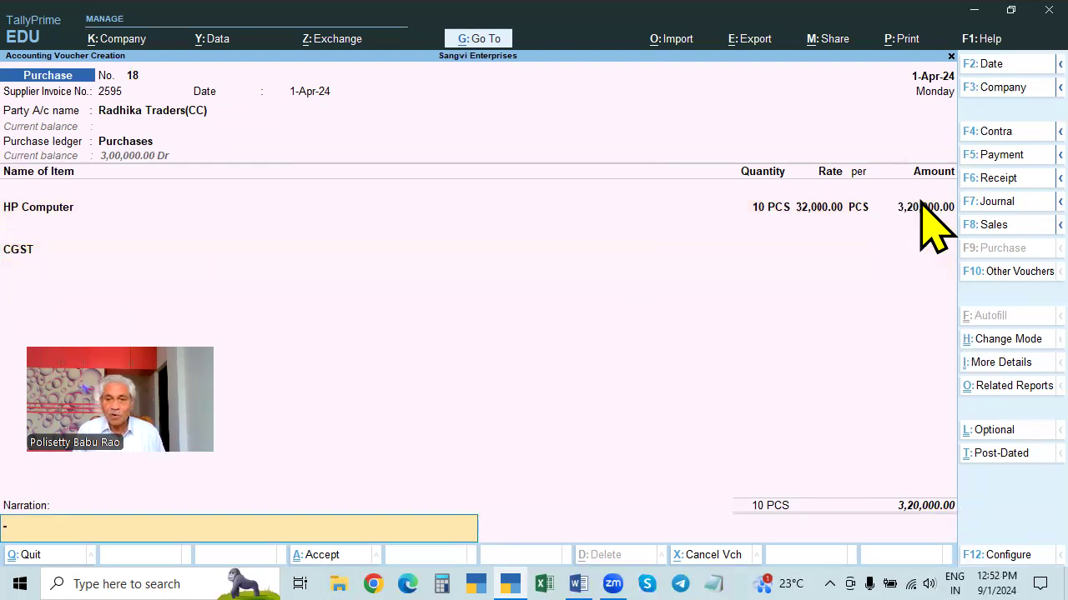
pyautogui.press('Return')
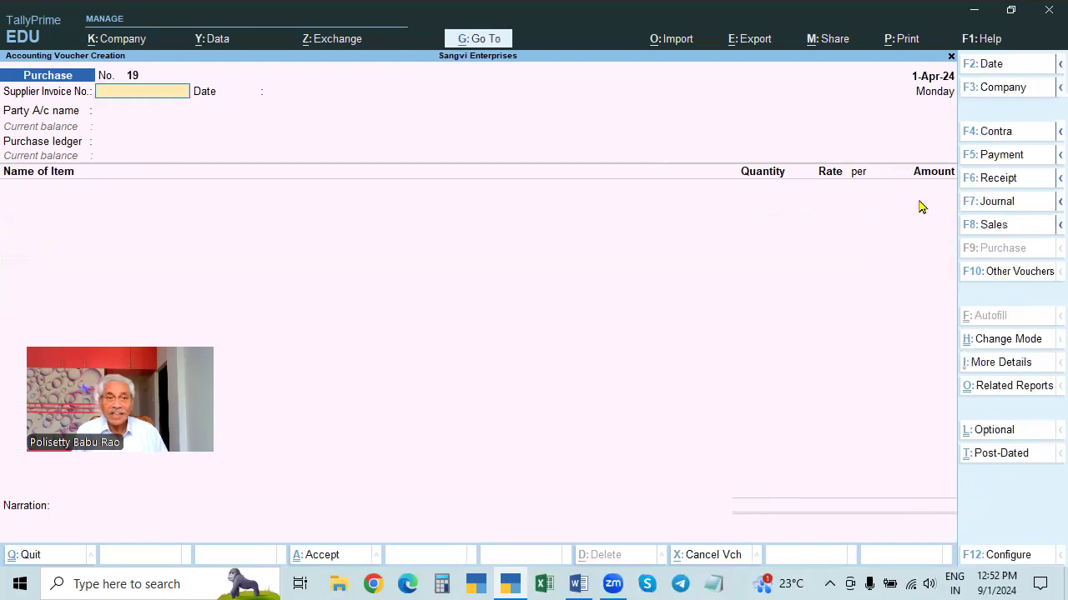
# Step: Start the next purchase with supplier invoice number 6587 dated 1-Apr-24 and Radhika Electronics(UC) as the party
pyautogui.write('6587')
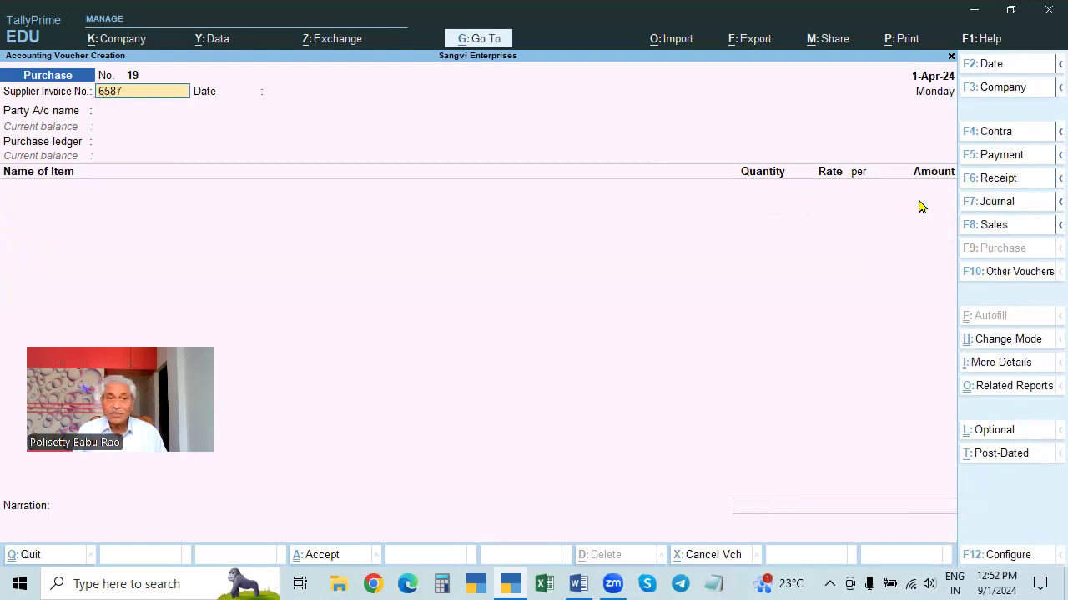
pyautogui.press('Return')
pyautogui.press('Return')
pyautogui.press('Down')
pyautogui.press('Down')
pyautogui.press('Down')
pyautogui.press('Down')
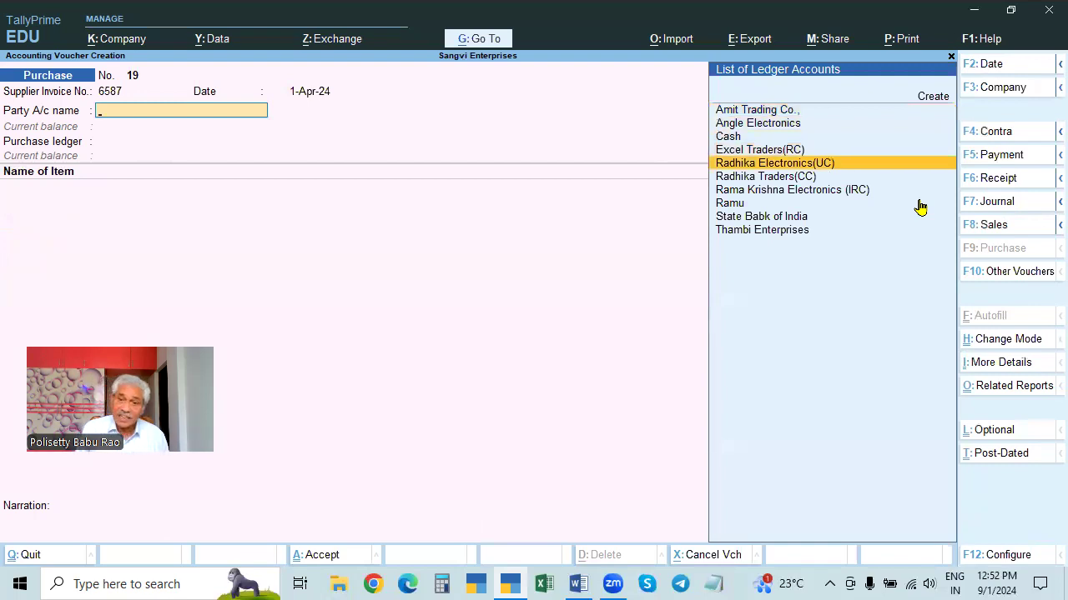
pyautogui.press('Return')
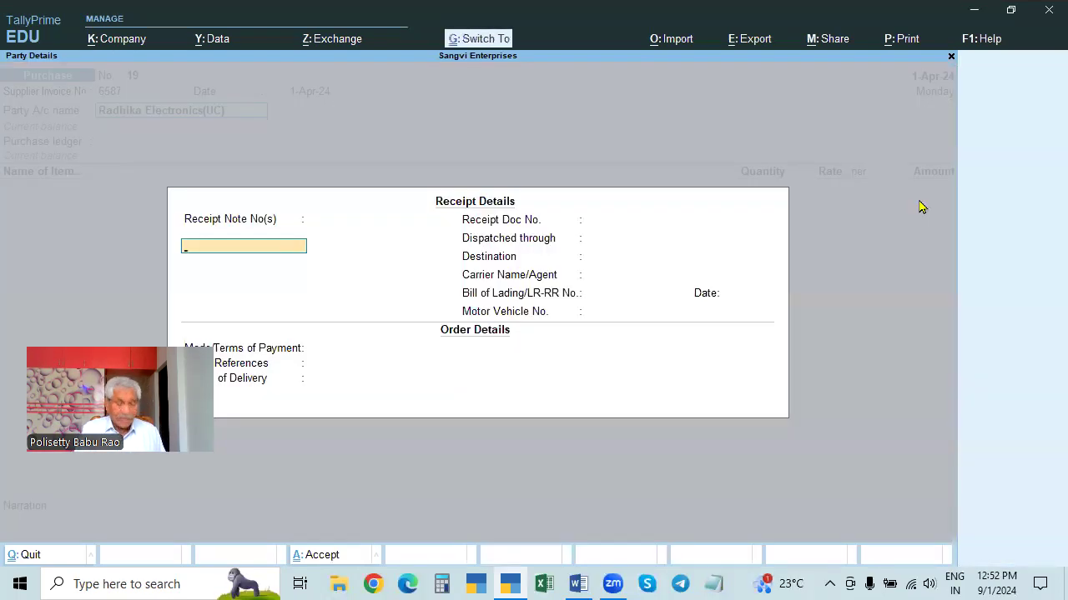
# Step: Accept the receipt and party details of Radhika Electronics(UC) and choose Purchases as the purchase ledger
pyautogui.hotkey('ctrl', 'a')
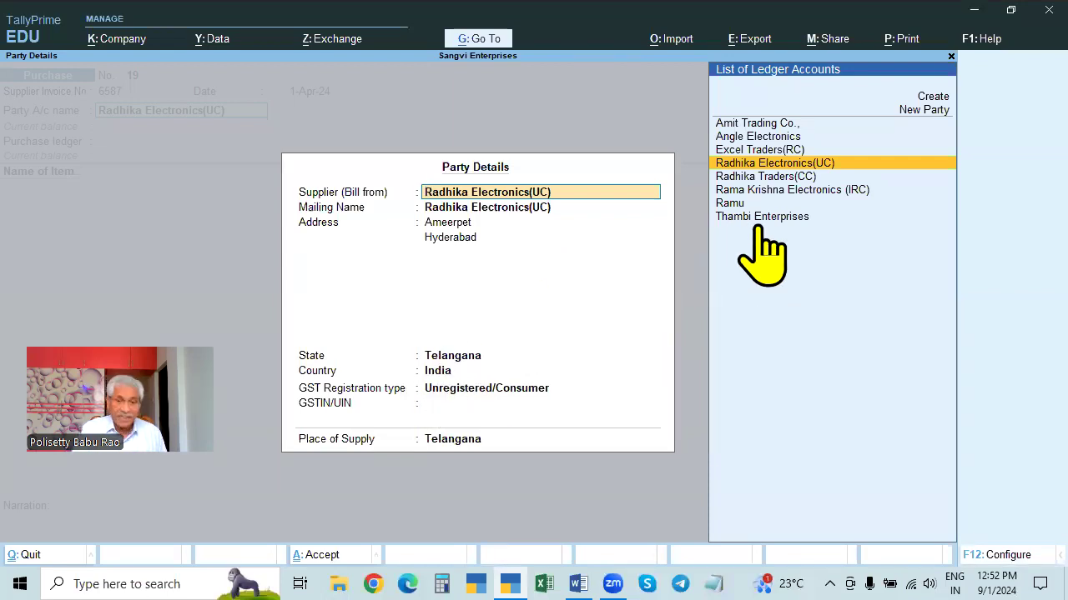
pyautogui.hotkey('ctrl', 'a')
pyautogui.press('Down')
pyautogui.press('Return')
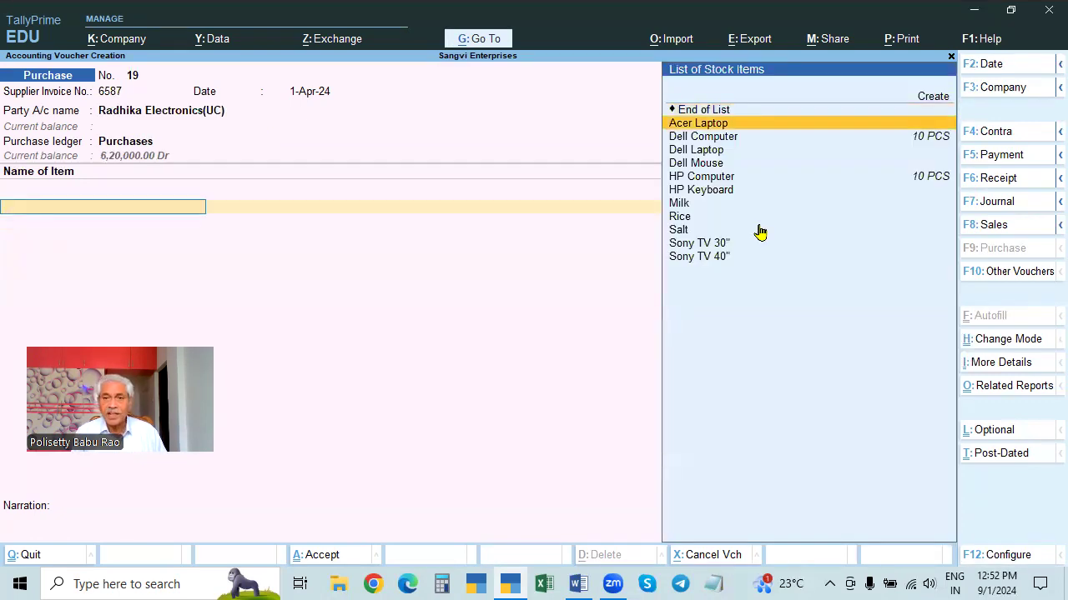
# Step: Add 10 Nos of Acer Laptop at a rate of 25,000 to the purchase and end the item list
pyautogui.press('Return')
pyautogui.write('10')
pyautogui.press('Return')
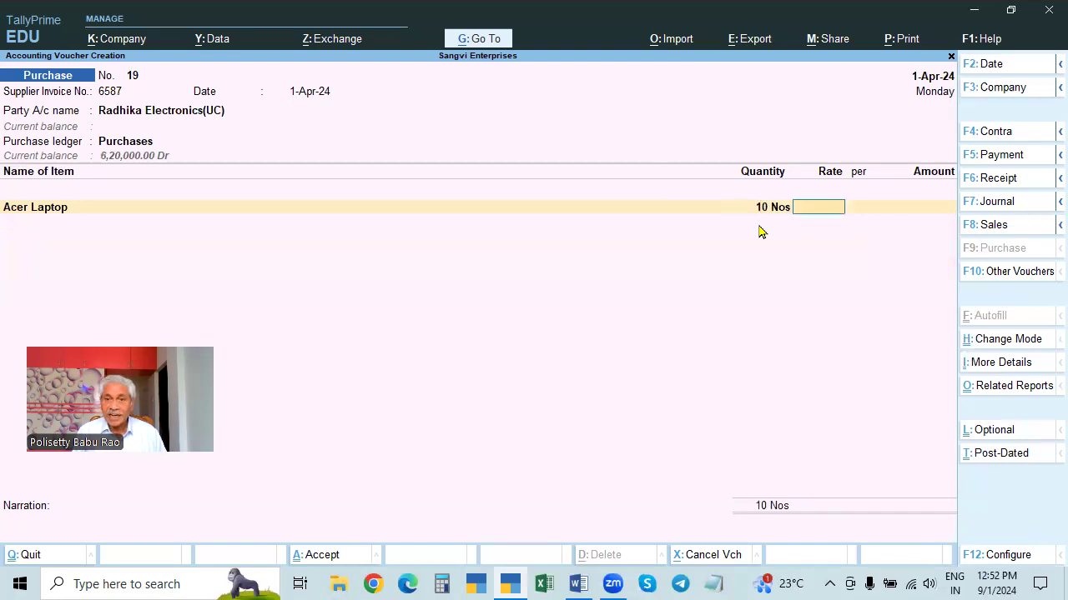
pyautogui.write('25000')
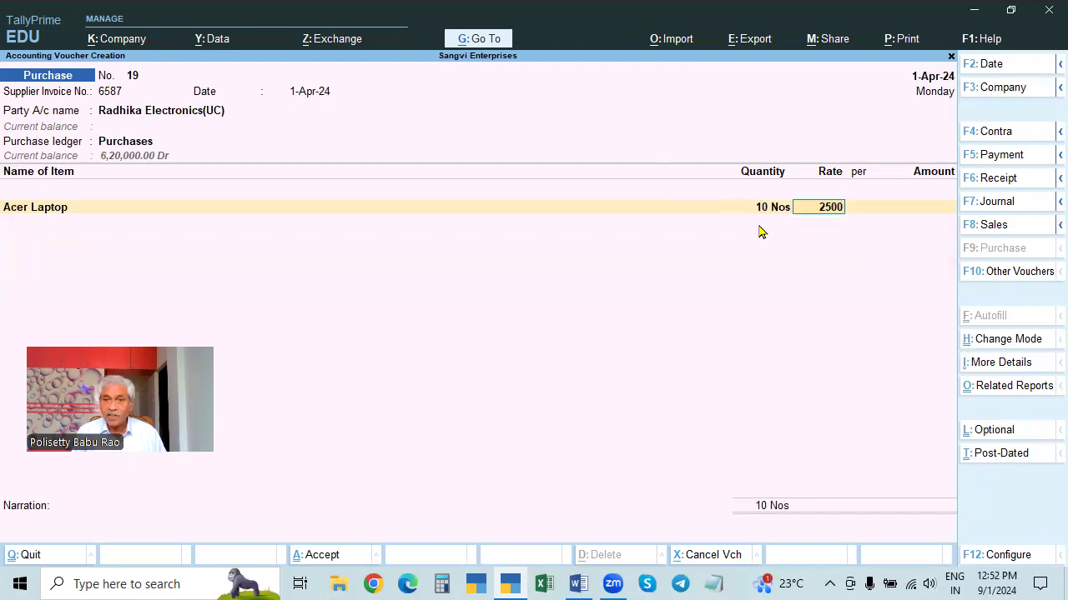
pyautogui.press('Return')
pyautogui.press('Return')
pyautogui.press('Return')
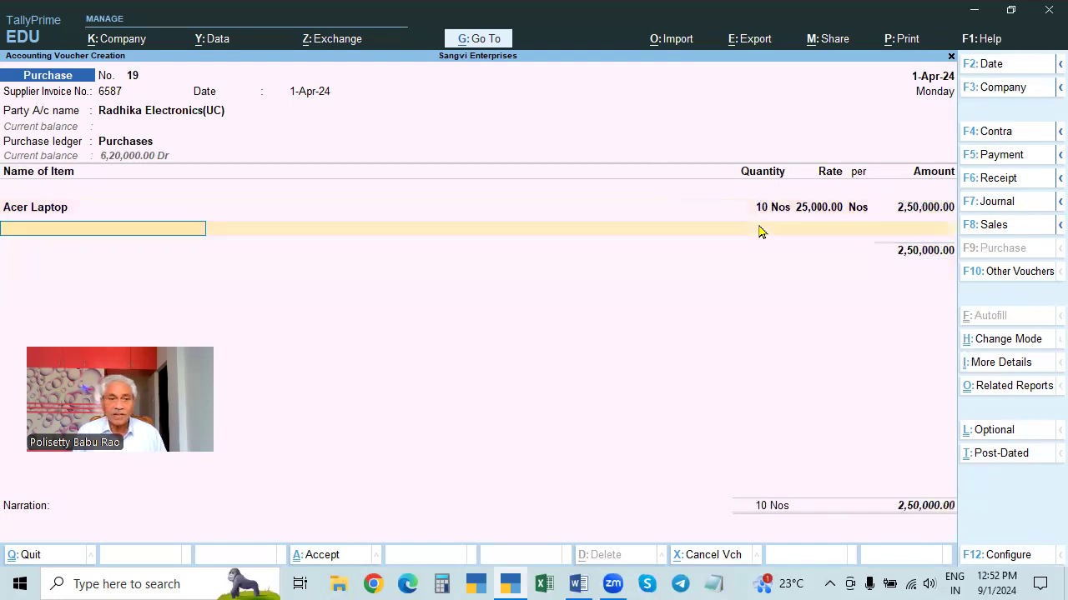
pyautogui.press('Return')
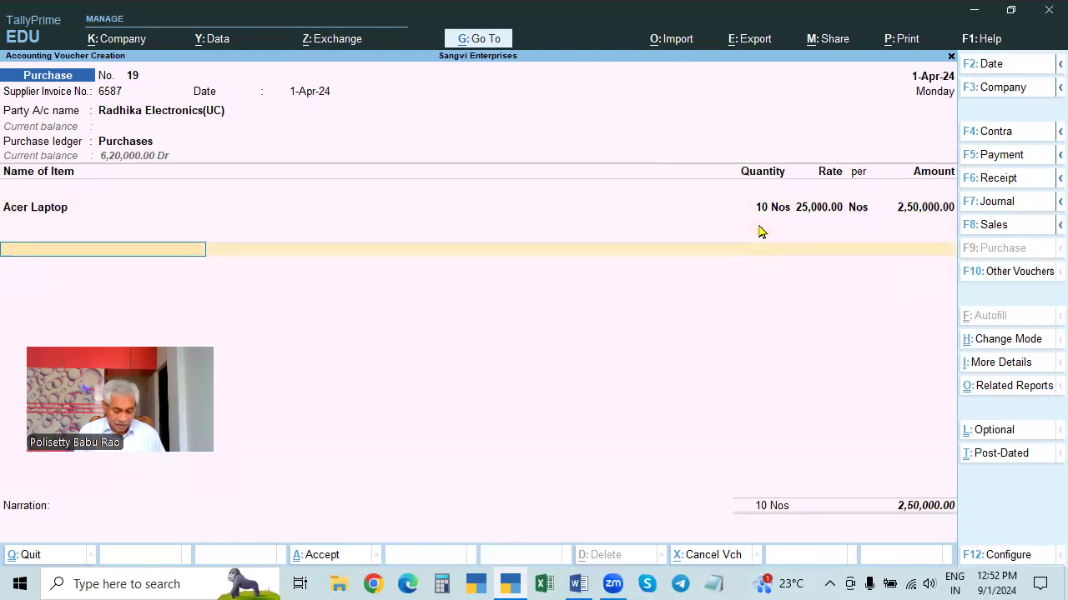
# Step: Add the CGST ledger below the Acer Laptop item with no amount and save the Radhika Electronics(UC) purchase voucher
pyautogui.write('Cg')
pyautogui.press('Return')
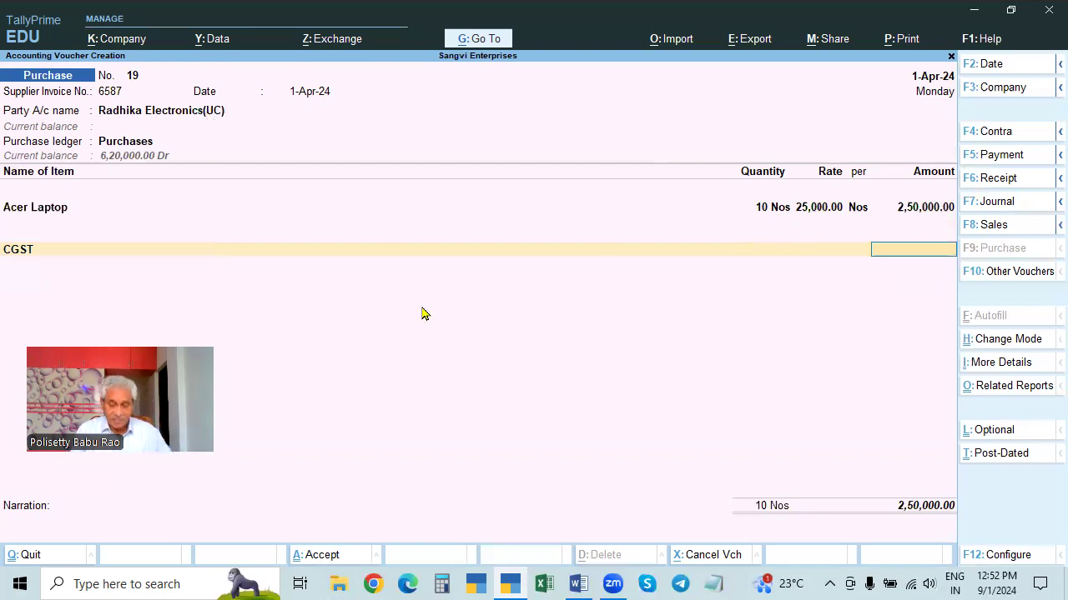
pyautogui.press('Return')
pyautogui.press('Return')
pyautogui.press('Return')
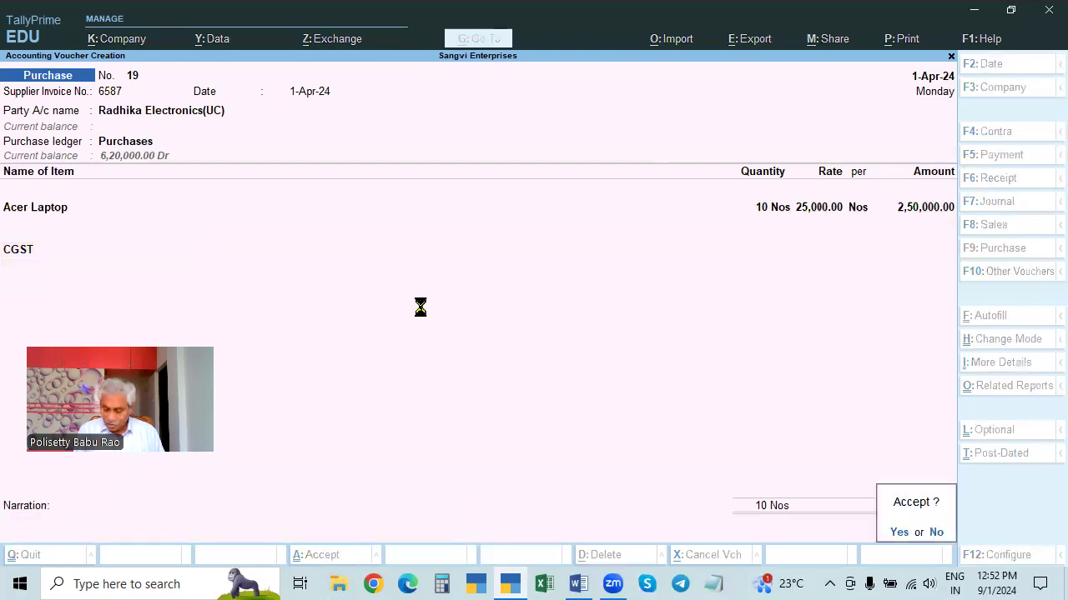
pyautogui.press('Return')
# Step: Compare the purchase vouchers of Excel Traders(RC), Radhika Traders(CC) and Radhika Electronics(UC) in the Day Book, closing it when done
pyautogui.press('Escape')
pyautogui.press('Return')
pyautogui.press('k')
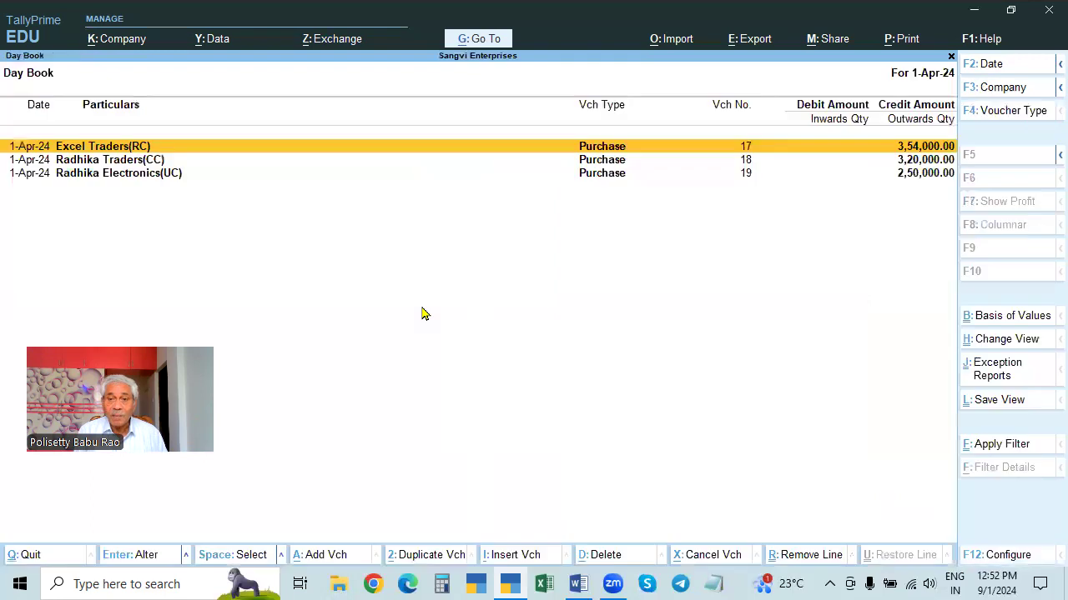
pyautogui.press('Down')
pyautogui.press('Down')
pyautogui.press('Up')
pyautogui.press('Up')
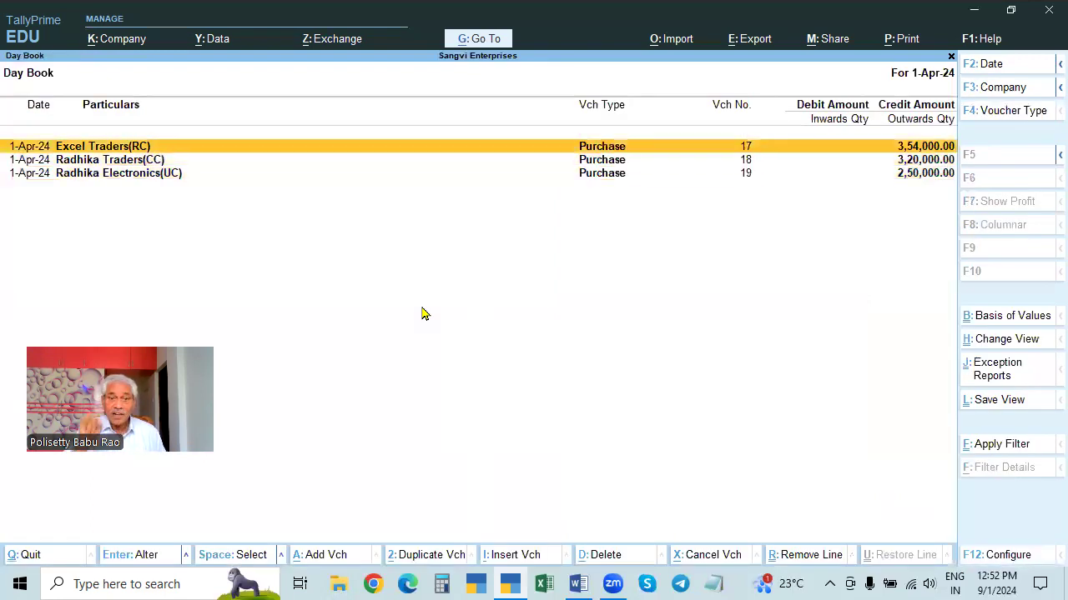
pyautogui.press('Down')
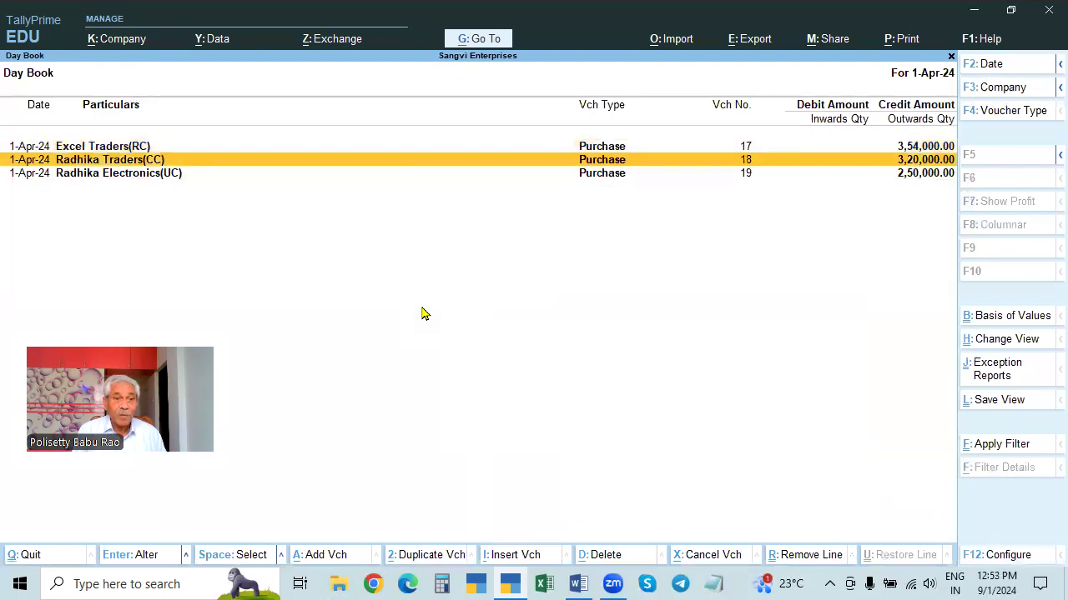
pyautogui.press('Up')
pyautogui.press('Down')
pyautogui.press('Down')
pyautogui.press('Escape')
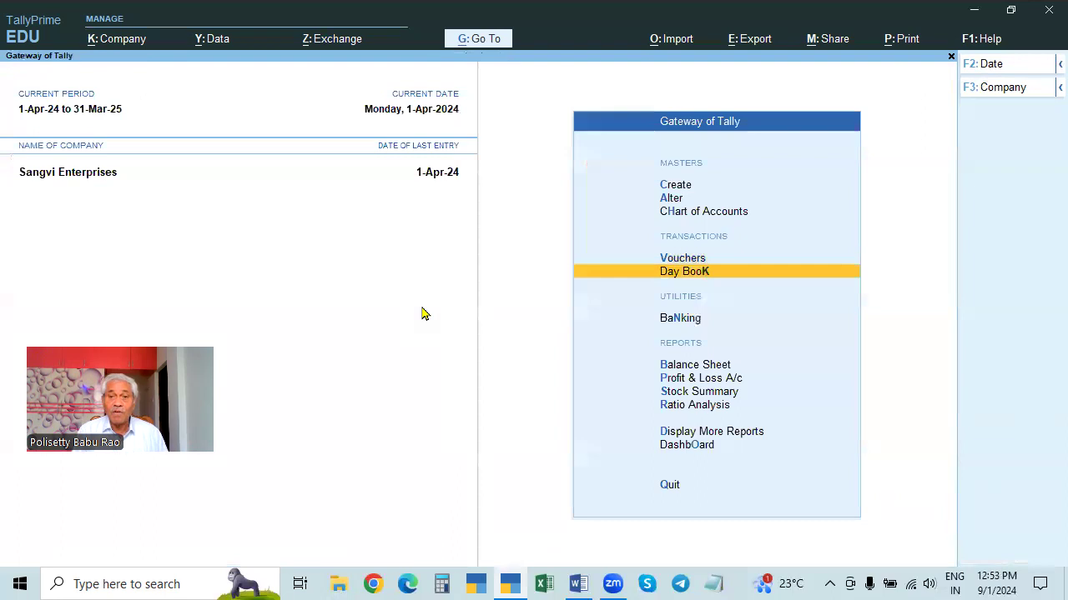
# Step: Start a new purchase with supplier invoice number 5648 dated 1-Apr-24 and Rama Krishna Electronics (IRC) as the party
pyautogui.press('Up')
pyautogui.press('Return')
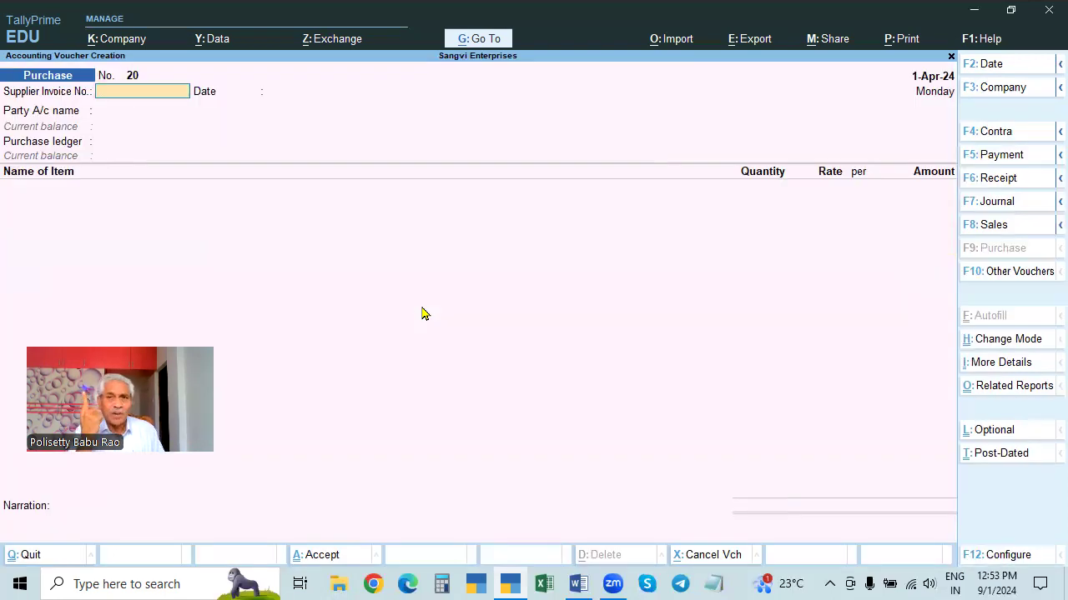
pyautogui.write('5648')
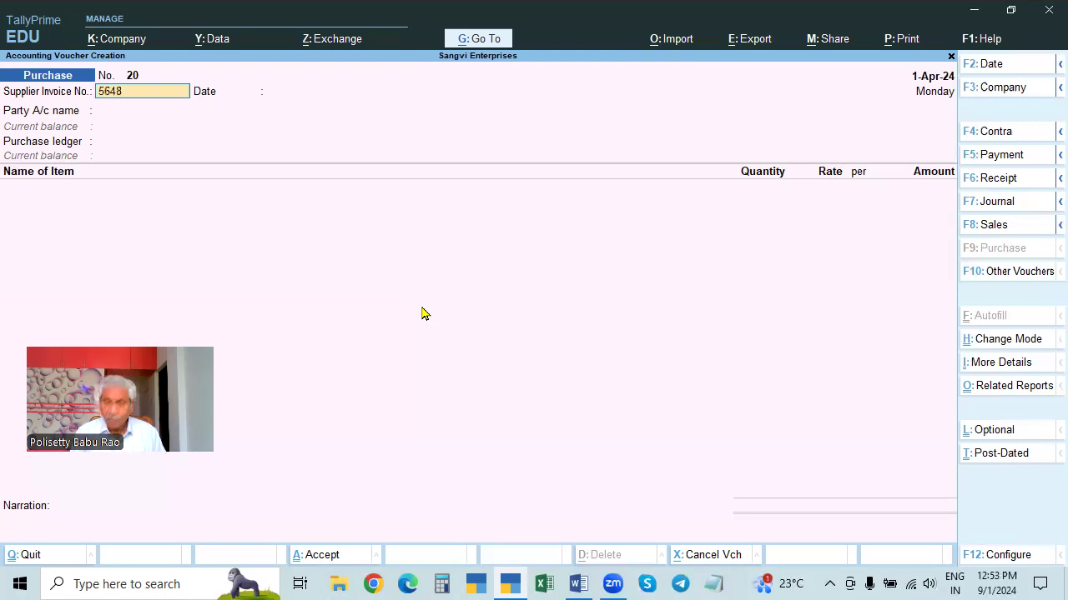
pyautogui.press('Return')
pyautogui.press('Return')
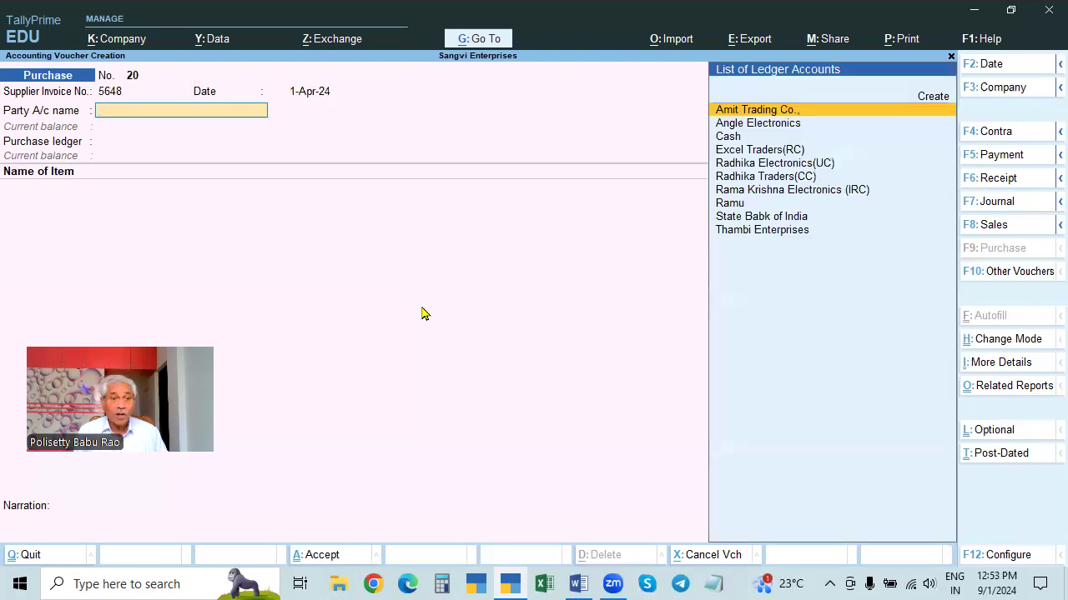
pyautogui.press('Down')
pyautogui.press('Down')
pyautogui.press('Down')
pyautogui.press('Down')
pyautogui.press('Down')
pyautogui.press('Down')
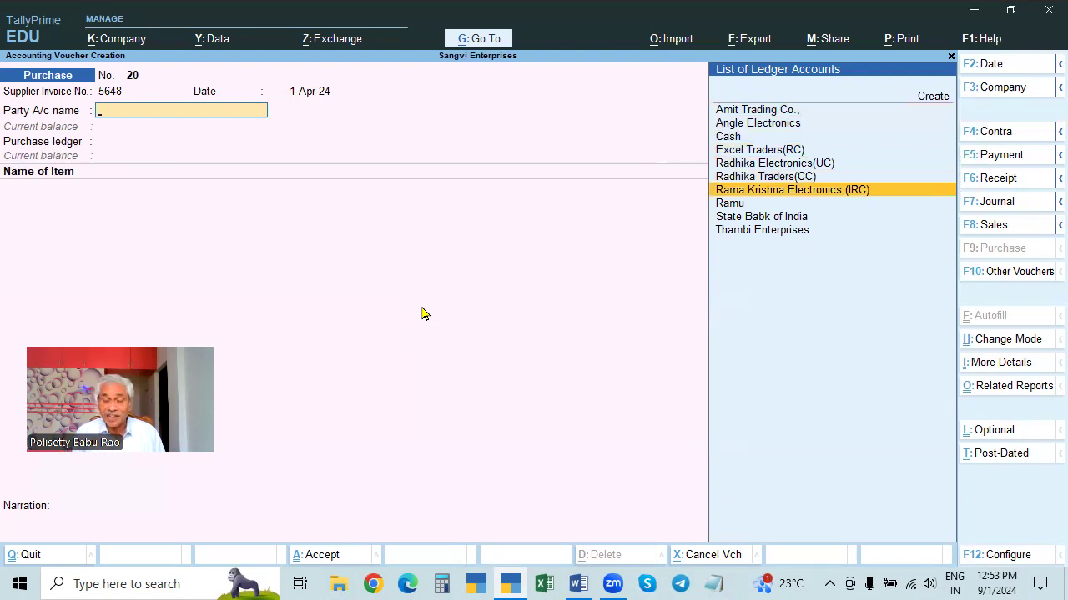
pyautogui.press('Return')
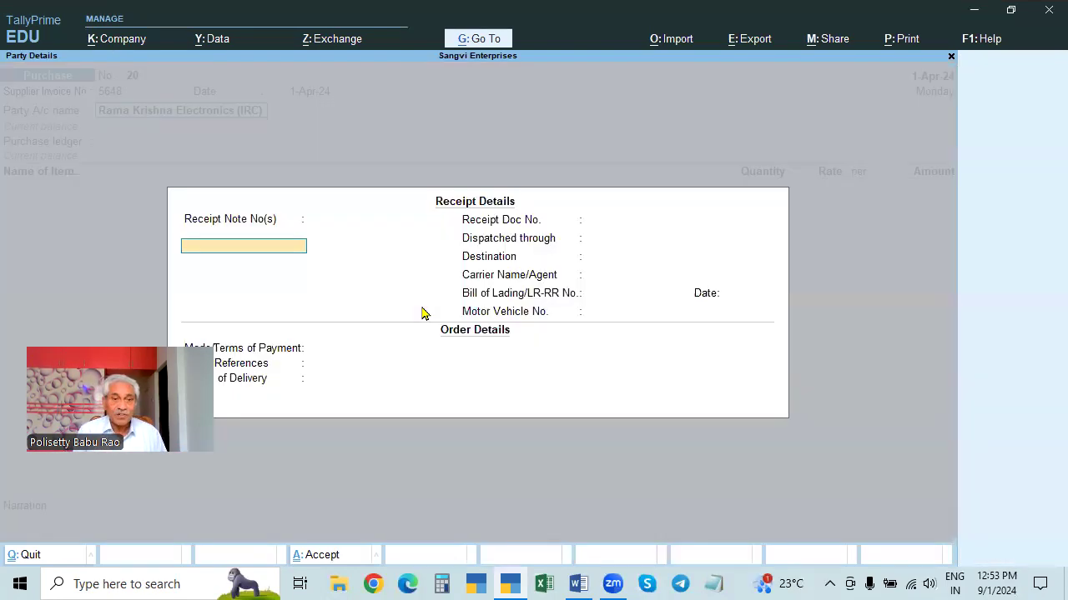
# Step: Accept the receipt and party details of Rama Krishna Electronics (IRC) and choose Purchases as the purchase ledger
pyautogui.press('Escape')
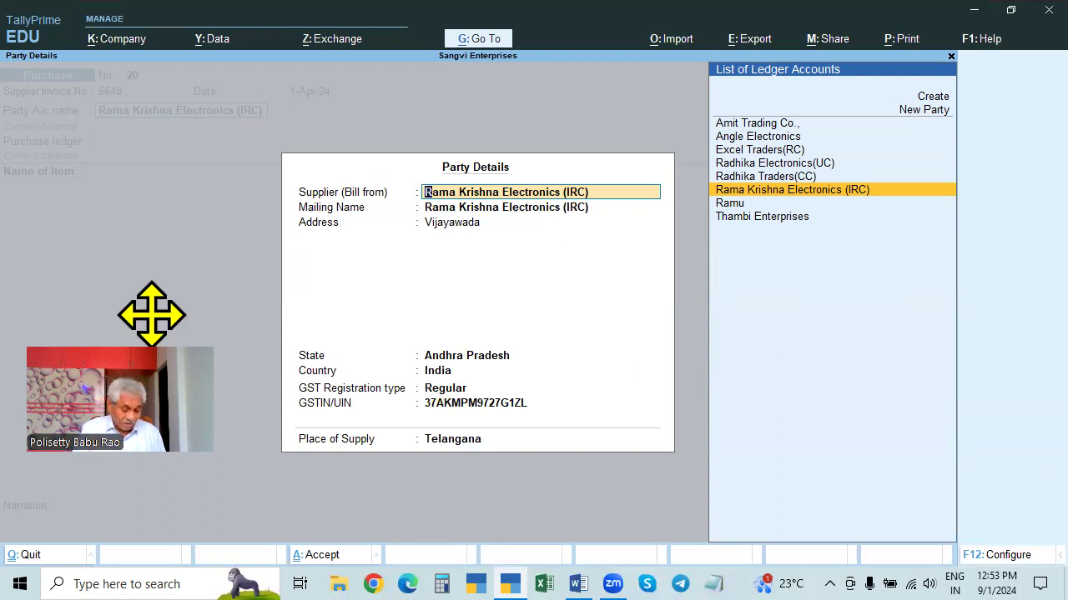
pyautogui.hotkey('ctrl', 'a')
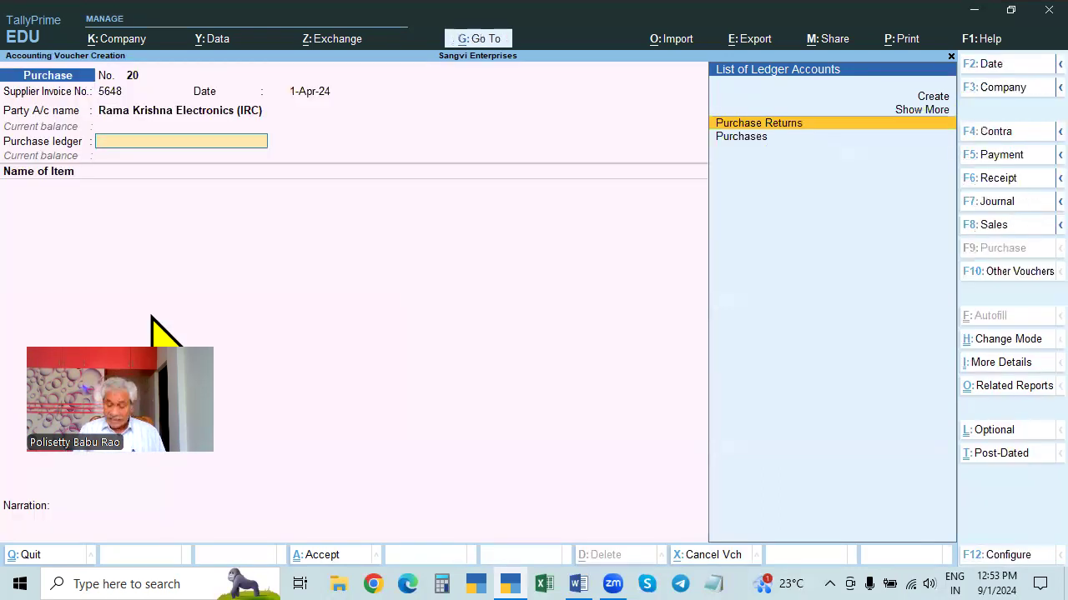
pyautogui.press('Down')
pyautogui.press('Return')
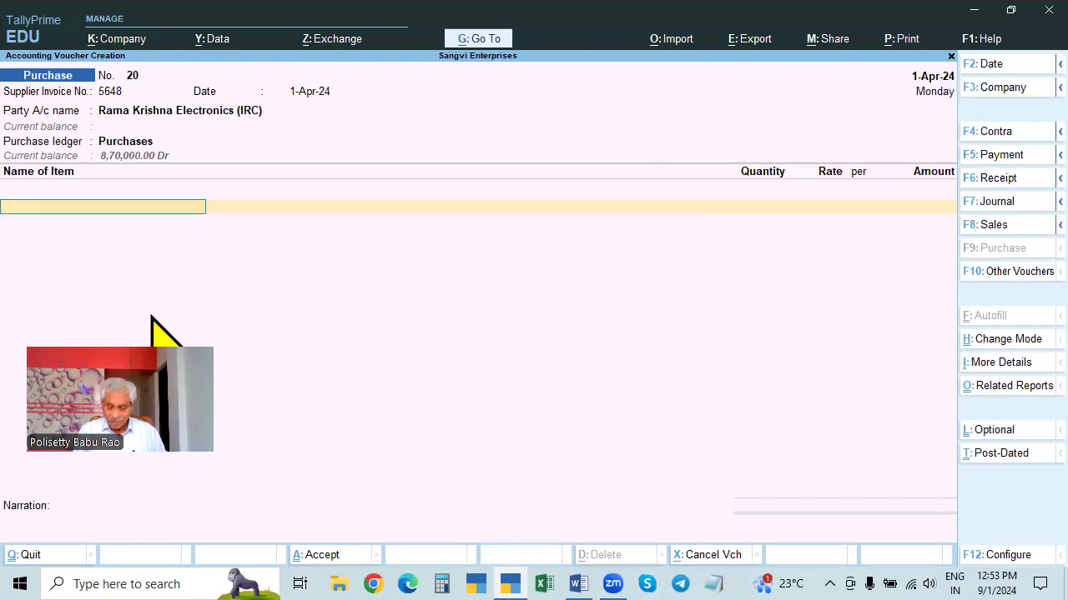
# Step: Enter 10 Nos of Dell Laptop at a rate of 36,000 as the purchase item
pyautogui.press('Down')
pyautogui.press('Down')
pyautogui.press('Down')
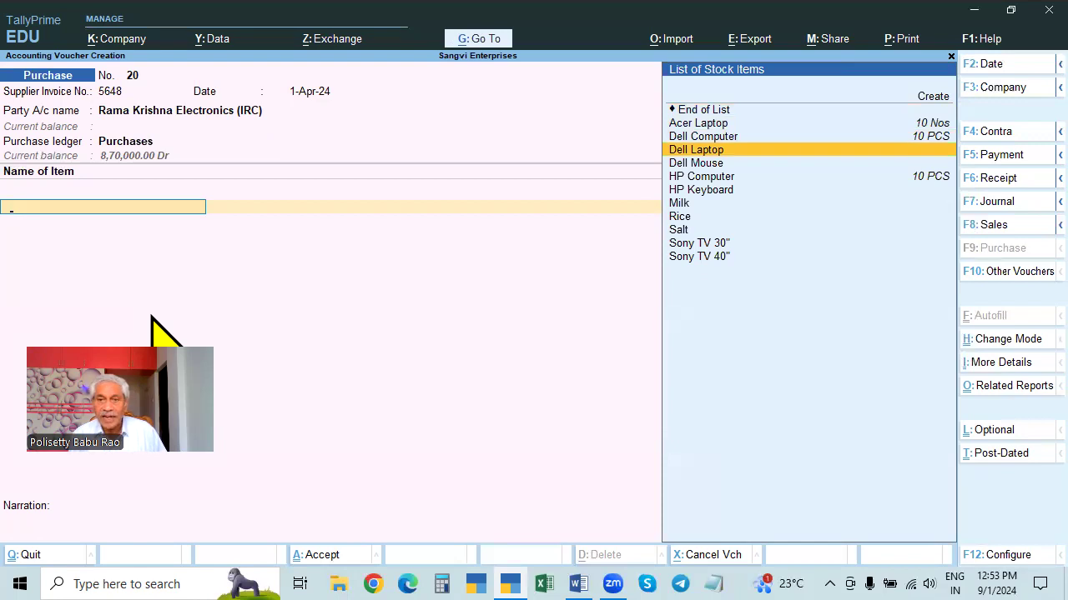
pyautogui.press('Return')
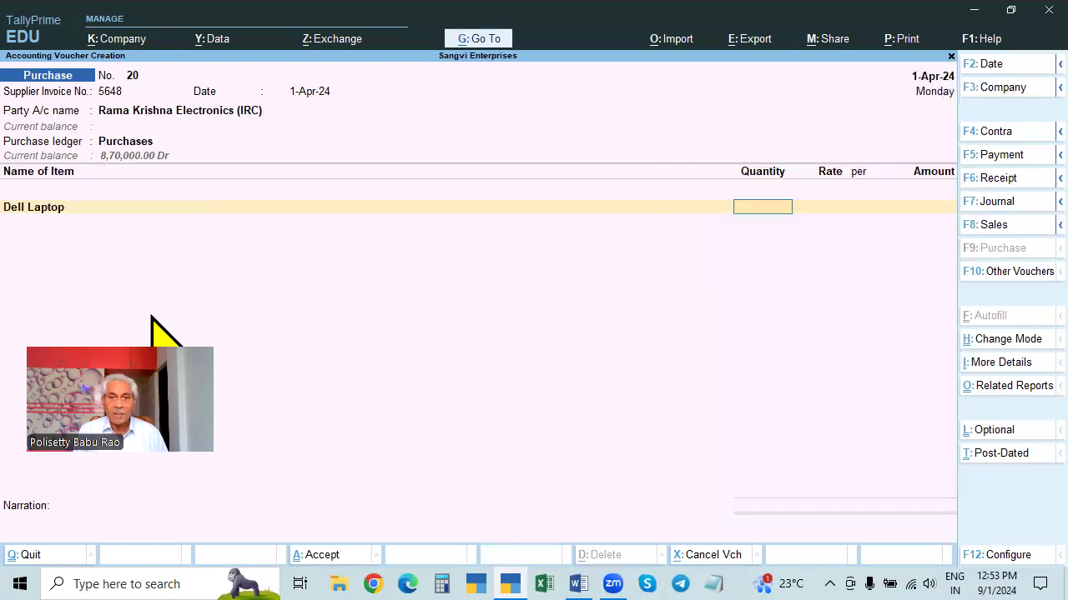
pyautogui.write('10')
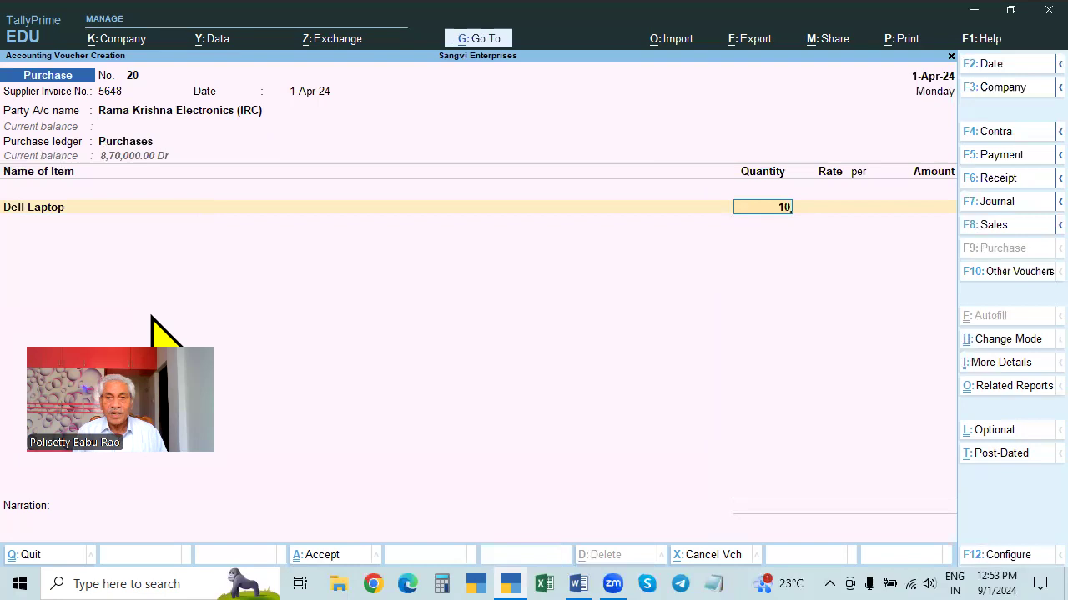
pyautogui.press('Return')
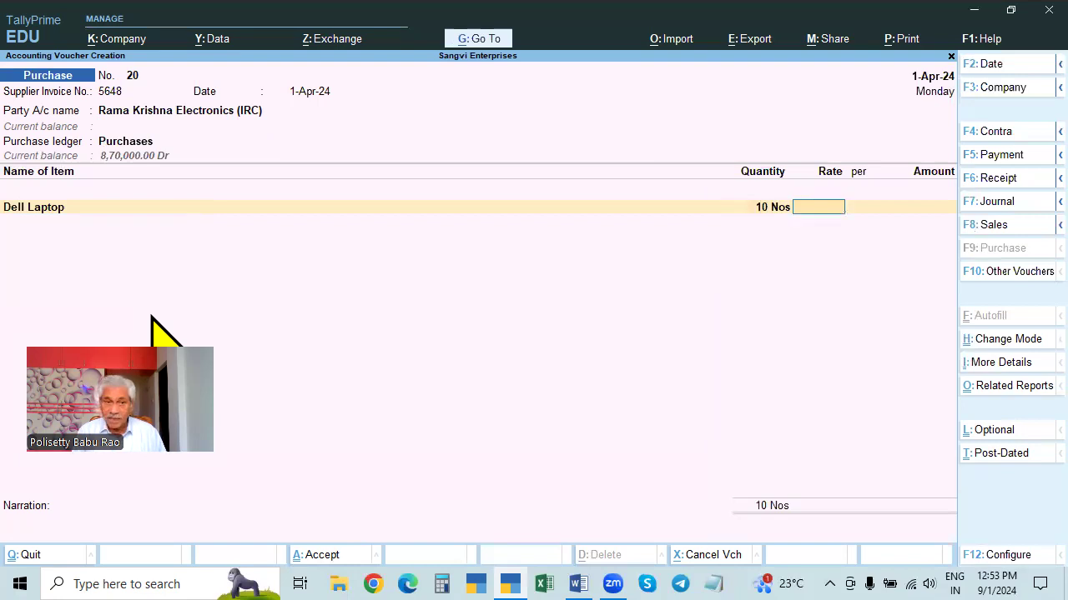
pyautogui.write('340')
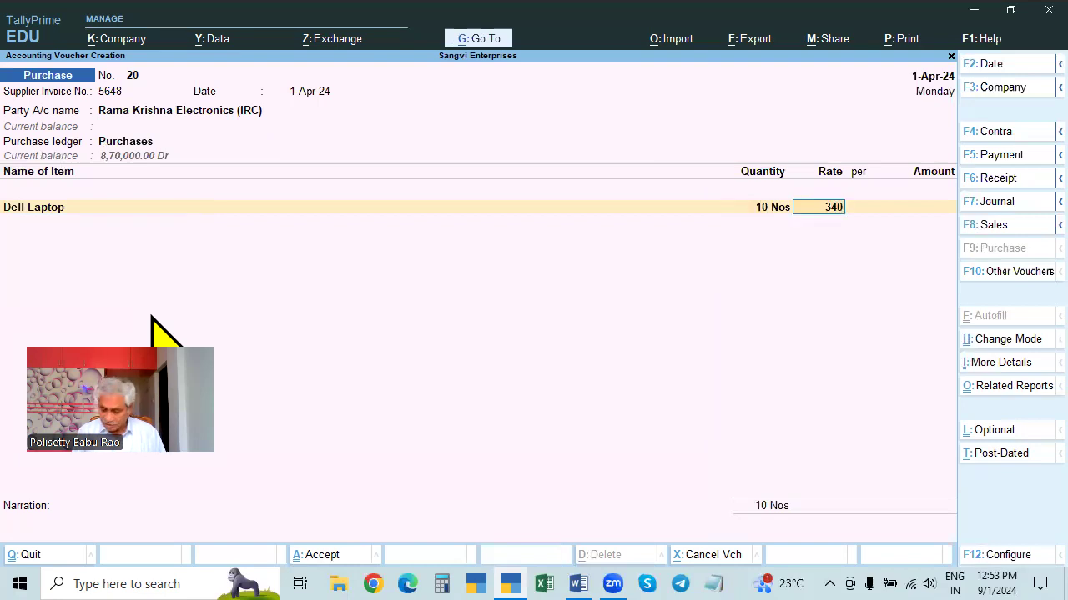
pyautogui.press('BackSpace')
pyautogui.press('BackSpace')
pyautogui.write('6,000')
pyautogui.press('Return')
pyautogui.press('Return')
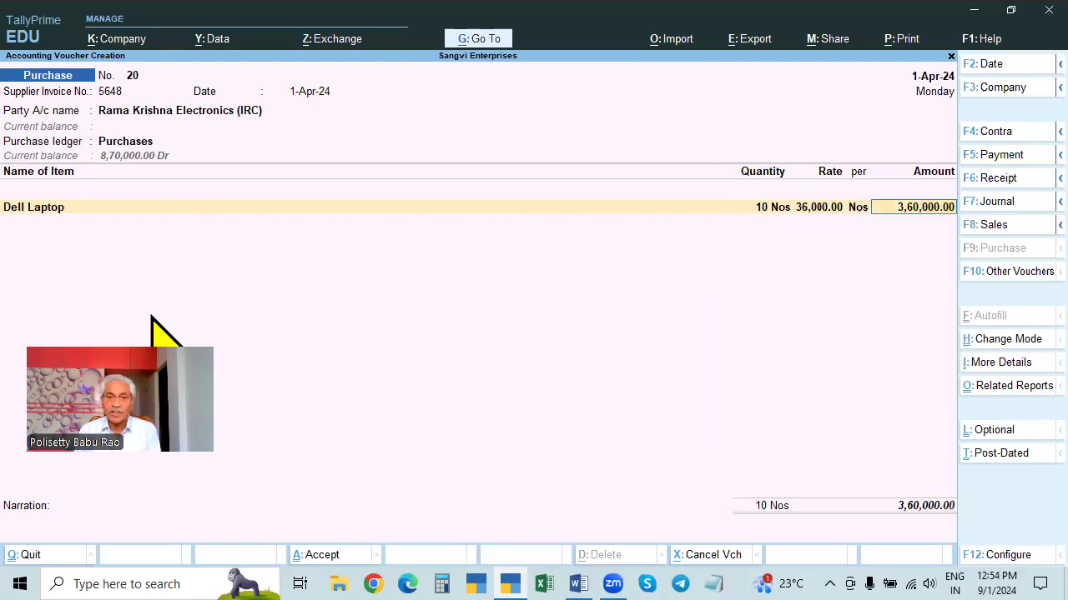
# Step: Add HP Computer as the second item of the purchase with a quantity of 10 PCS
pyautogui.press('Return')
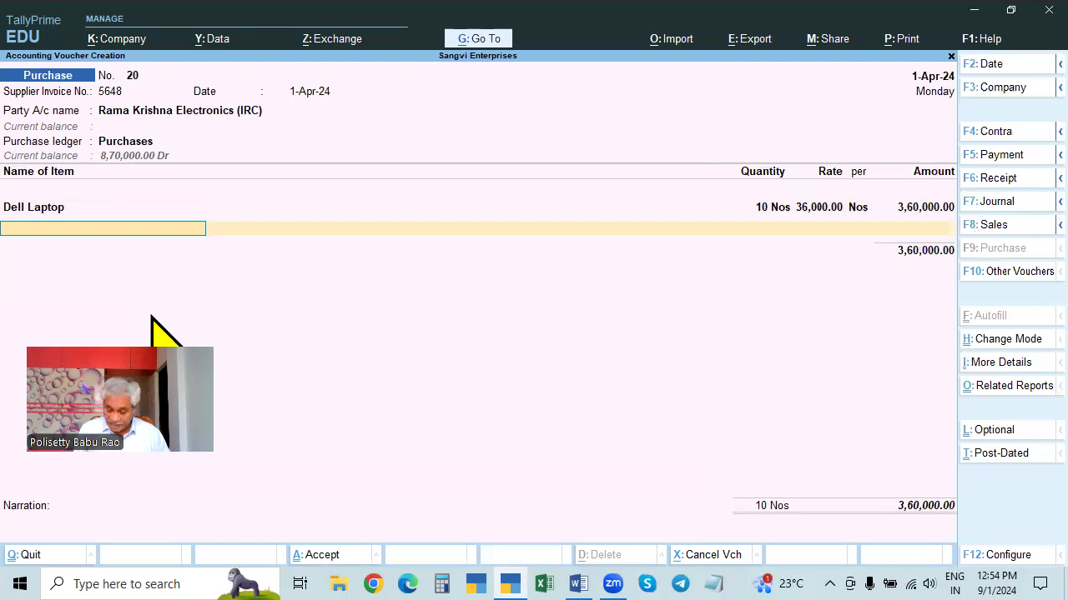
pyautogui.press('space')
pyautogui.press('Down')
pyautogui.press('Down')
pyautogui.press('Down')
pyautogui.press('Down')
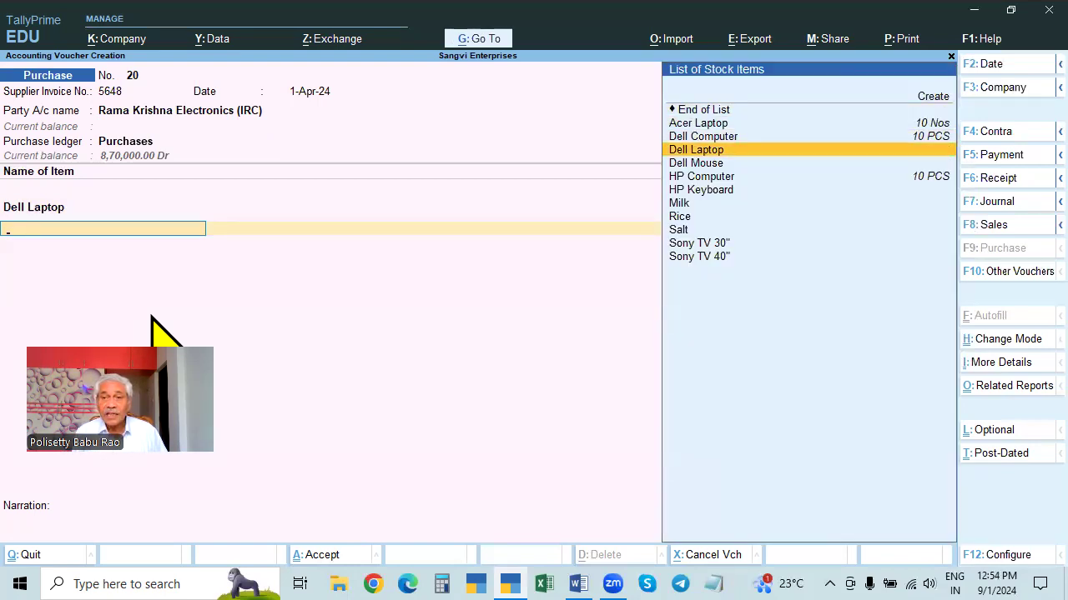
pyautogui.press('Down')
pyautogui.press('Down')
pyautogui.press('Down')
pyautogui.press('Down')
pyautogui.press('Down')
pyautogui.press('Down')
pyautogui.press('Down')
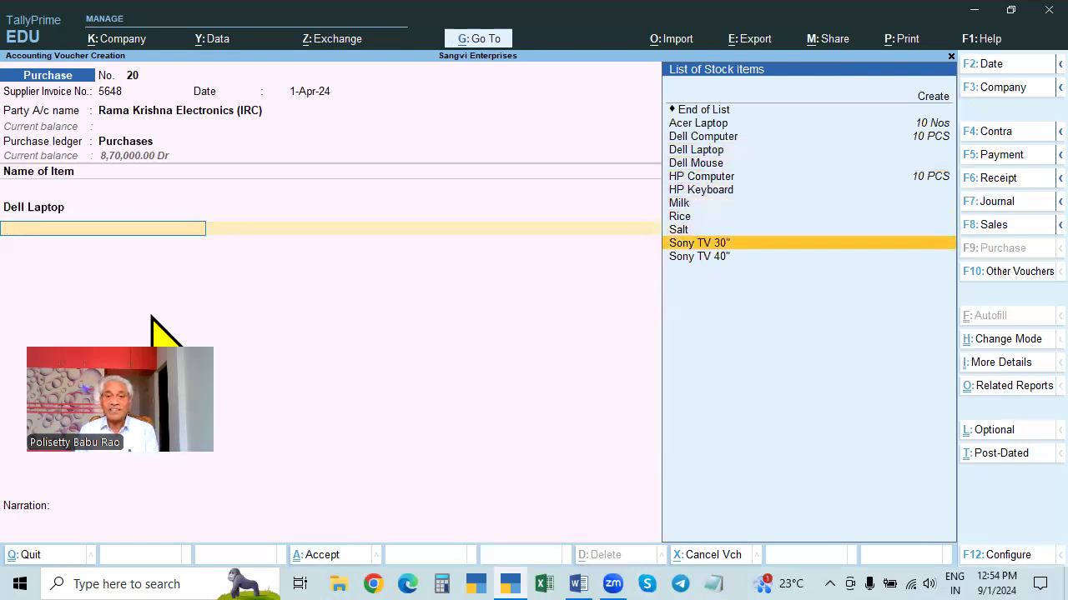
pyautogui.press('Up')
pyautogui.press('Up')
pyautogui.press('Up')
pyautogui.press('Up')
pyautogui.press('Up')
pyautogui.press('Up')
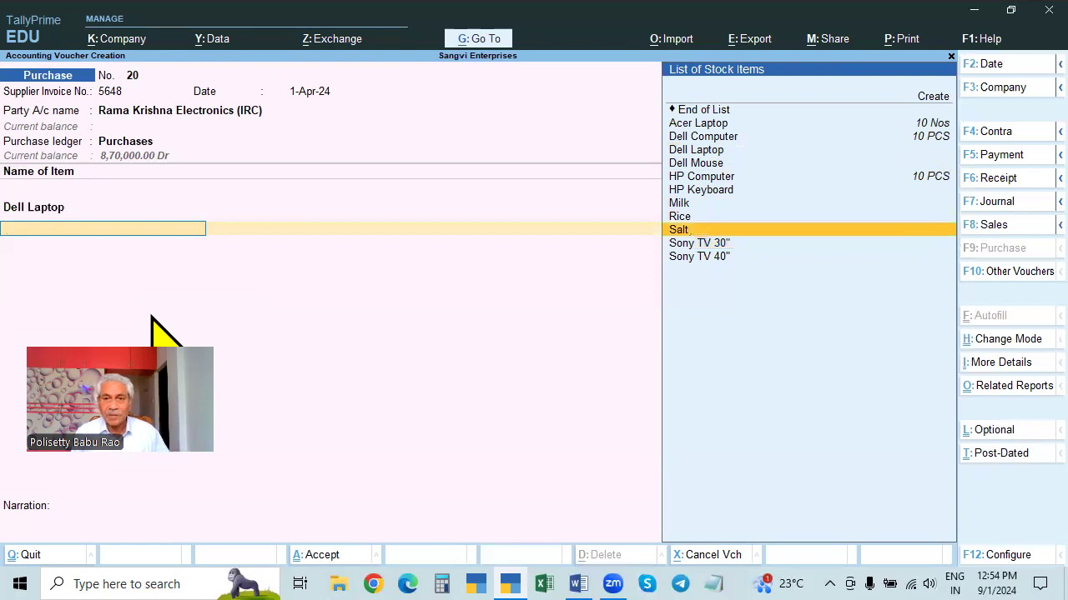
pyautogui.press('Up')
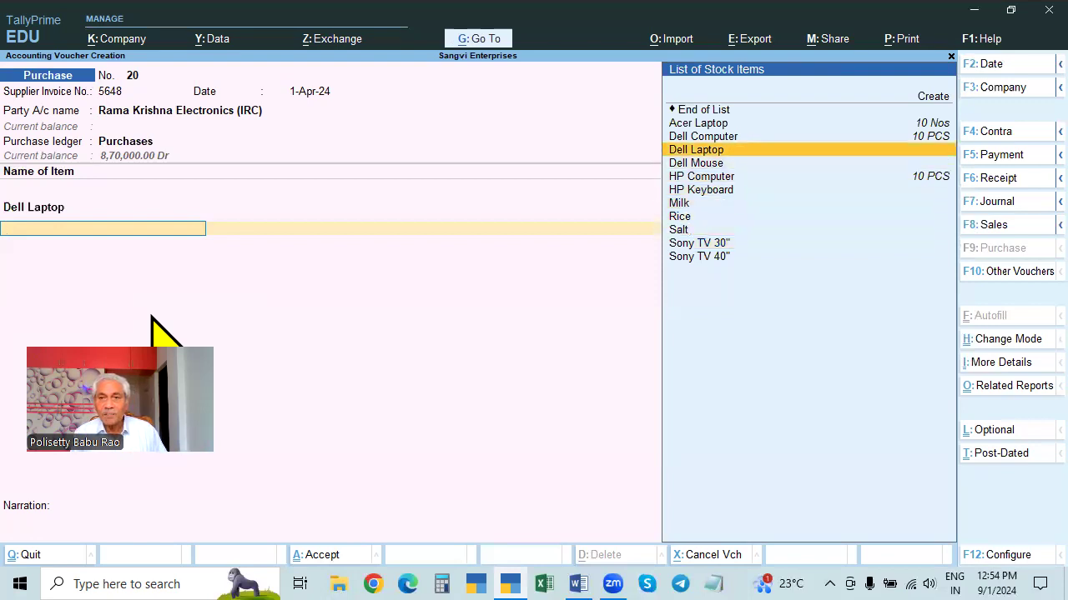
pyautogui.press('Down')
pyautogui.press('Down')
pyautogui.press('Down')
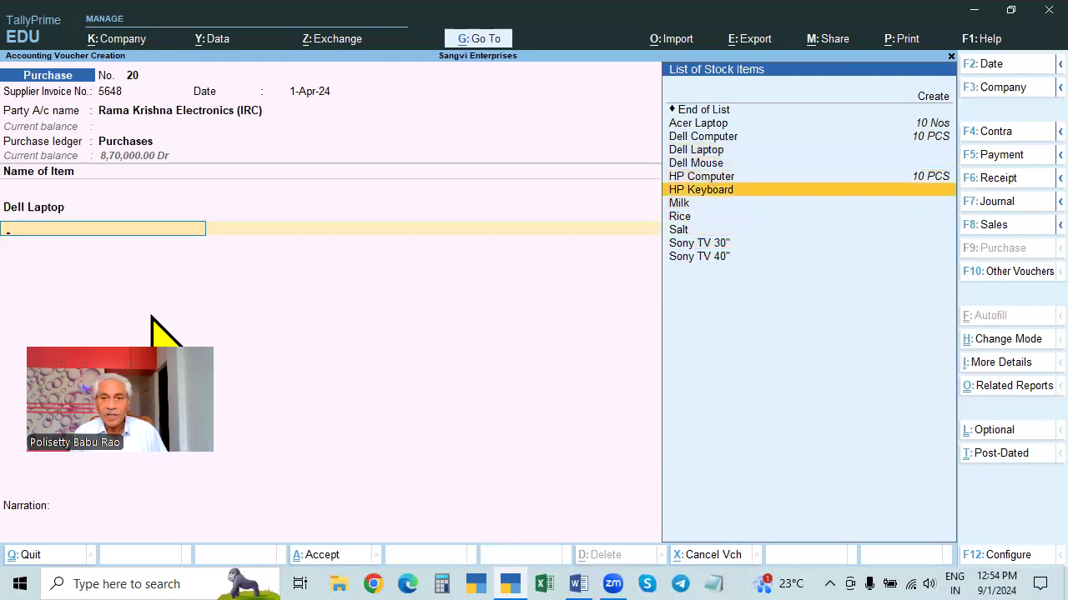
pyautogui.press('Up')
pyautogui.press('Return')
pyautogui.write('10')
pyautogui.press('Return')
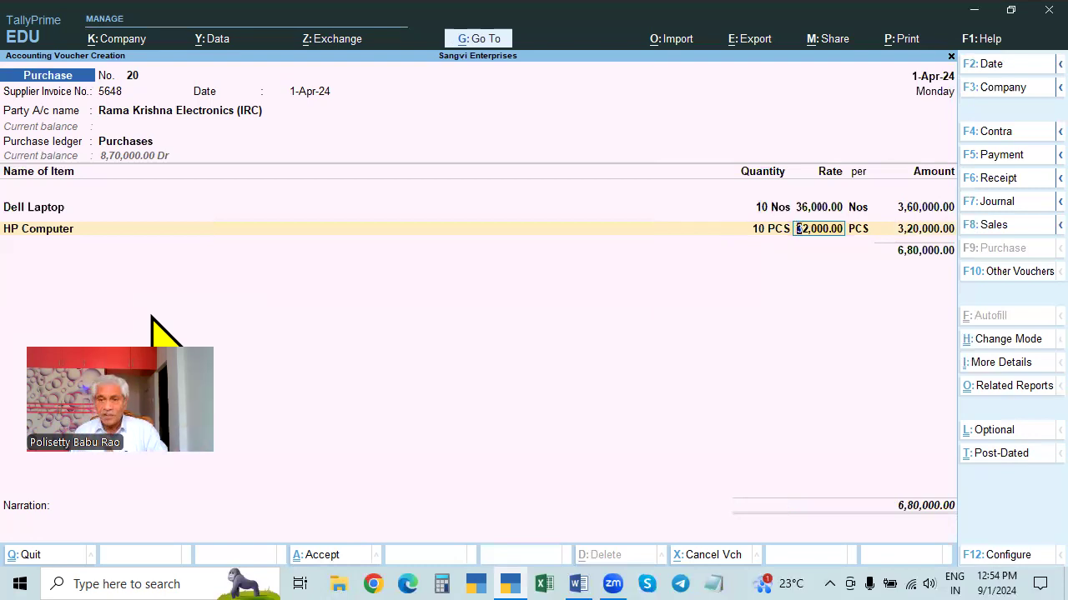
# Step: Set the HP Computer rate to 33,000 per PCS and finish the list of purchase items
pyautogui.press('BackSpace')
pyautogui.write('33000')
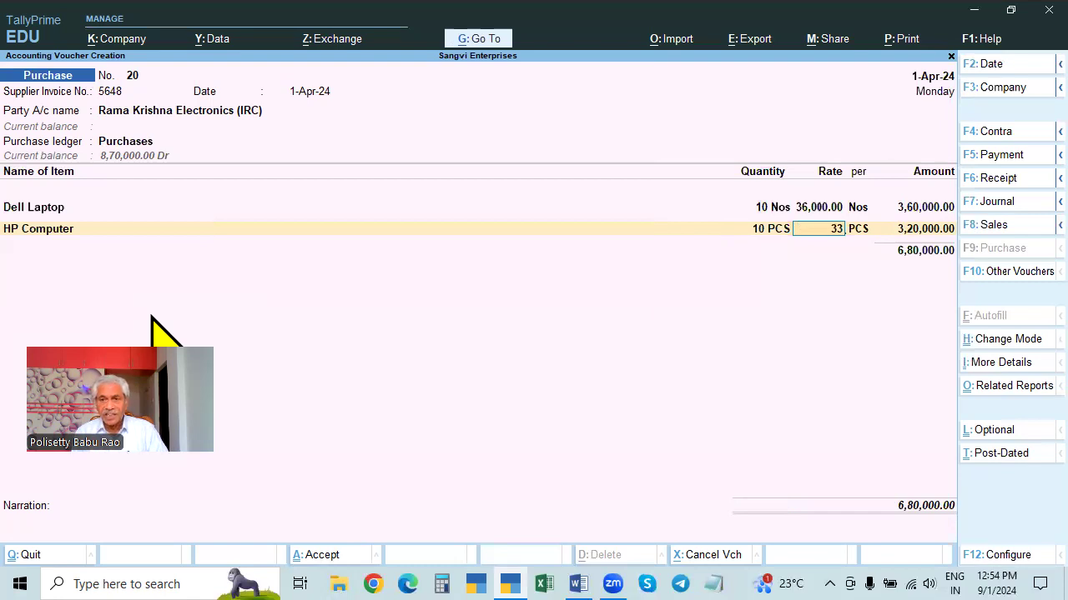
pyautogui.press('Return')
pyautogui.press('Return')
pyautogui.press('Return')
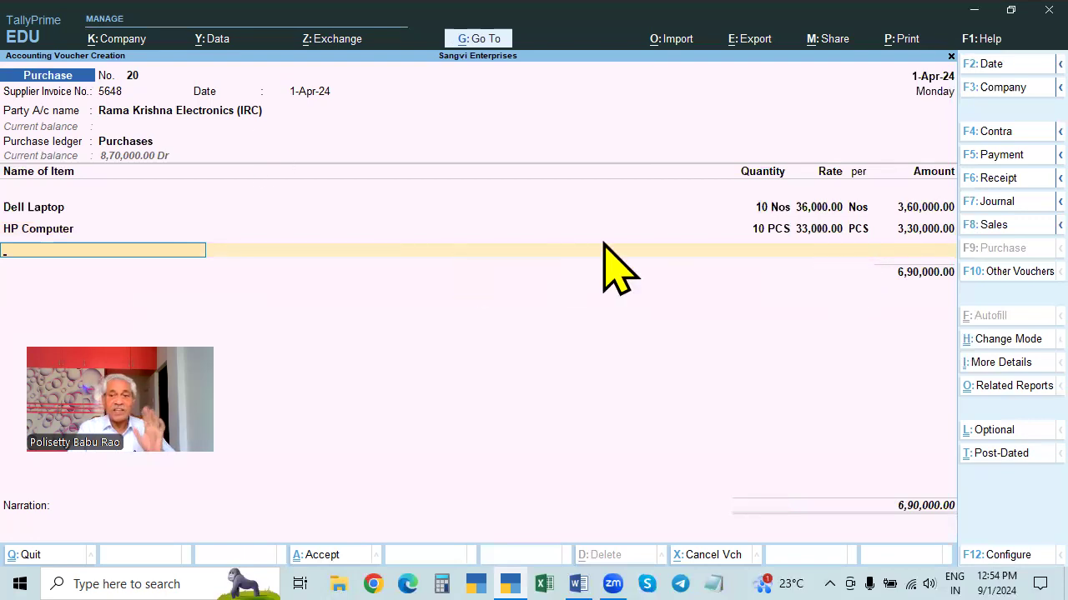
pyautogui.press('Return')
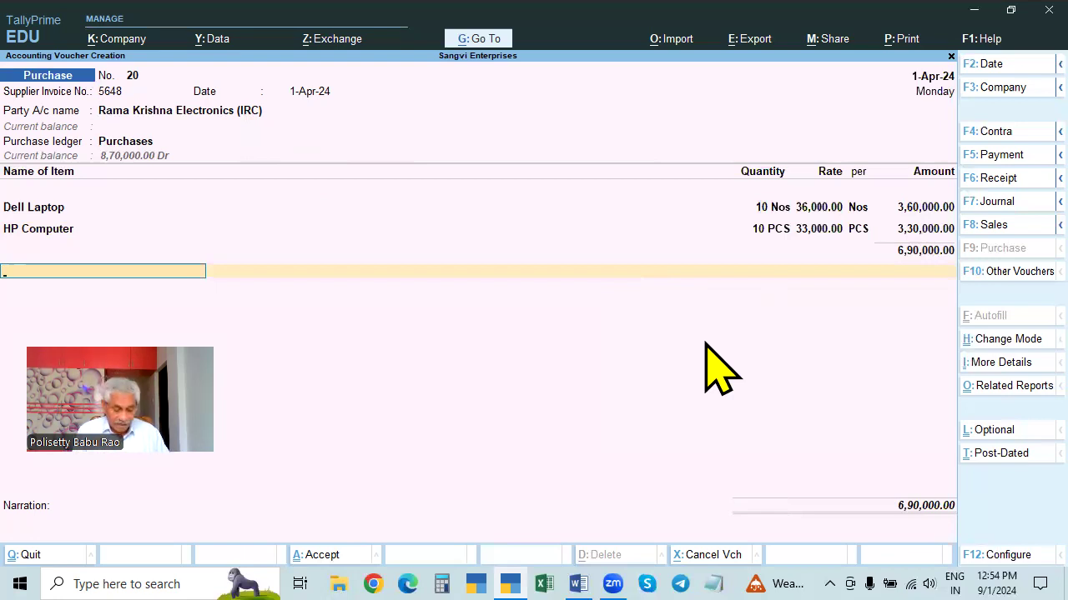
# Step: Try CGST as the tax ledger below the items and replace it with IGST, accepting the calculated amount
pyautogui.write('Cg')
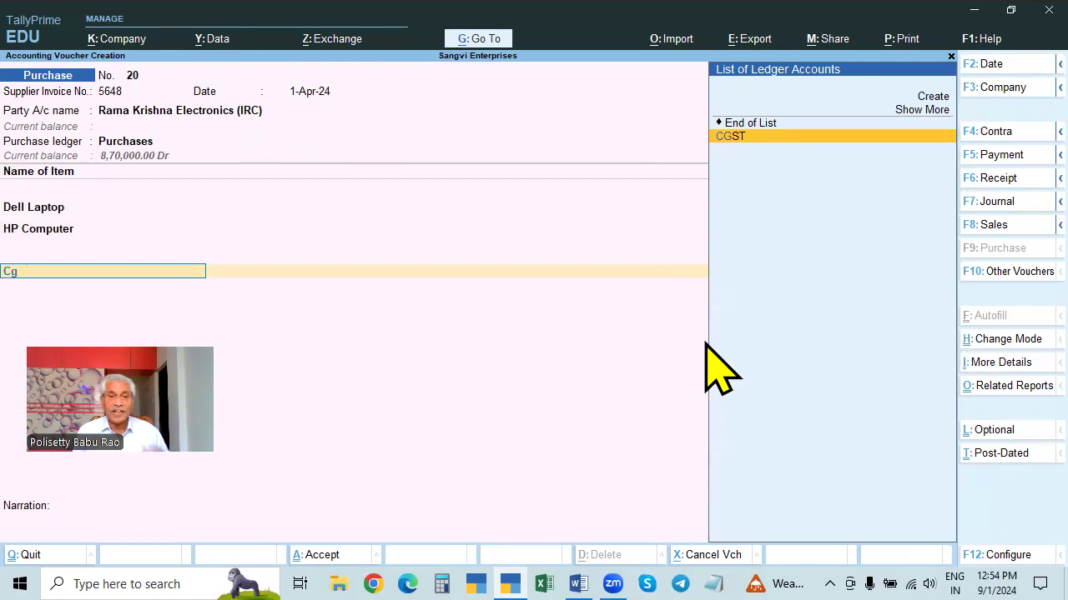
pyautogui.press('Return')
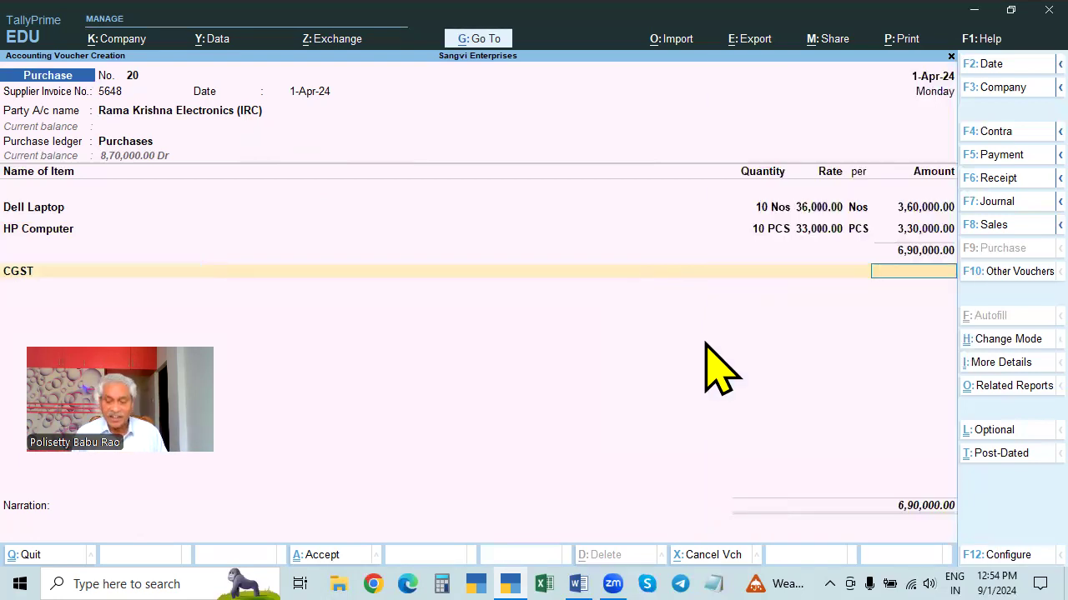
pyautogui.press('BackSpace')
pyautogui.write('Igst')
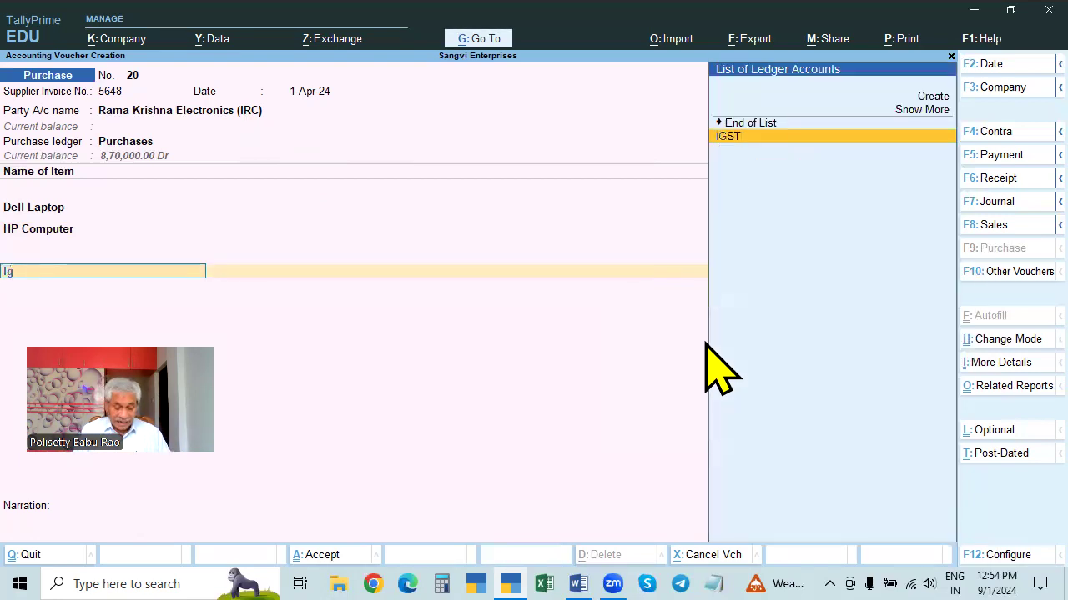
pyautogui.press('Return')
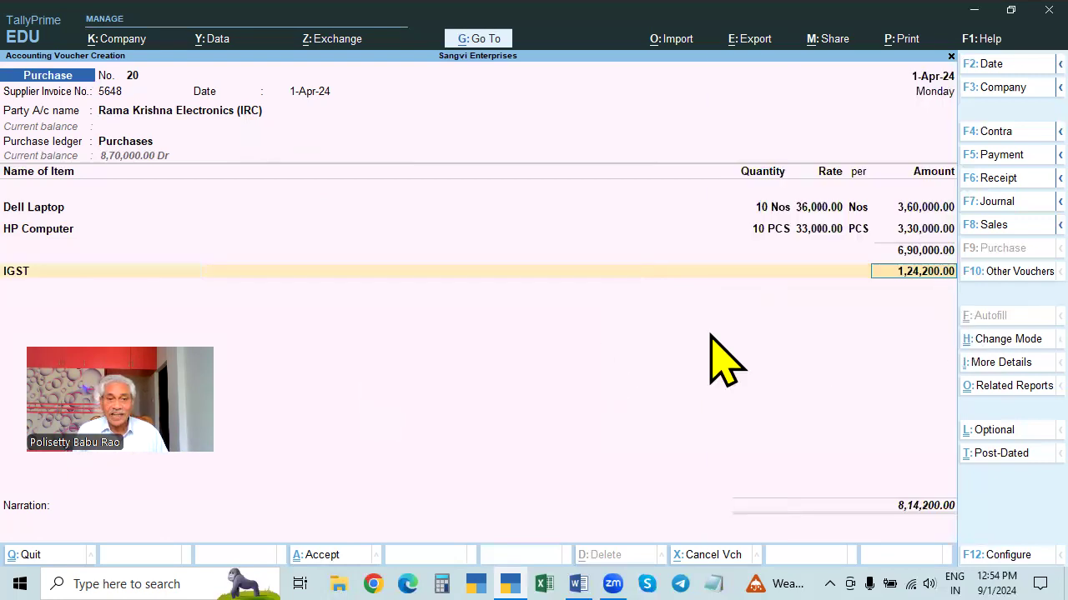
pyautogui.press('Return')
# Step: Examine the detailed GST tax analysis of the interstate purchase and return to the voucher
pyautogui.press('ctrl')
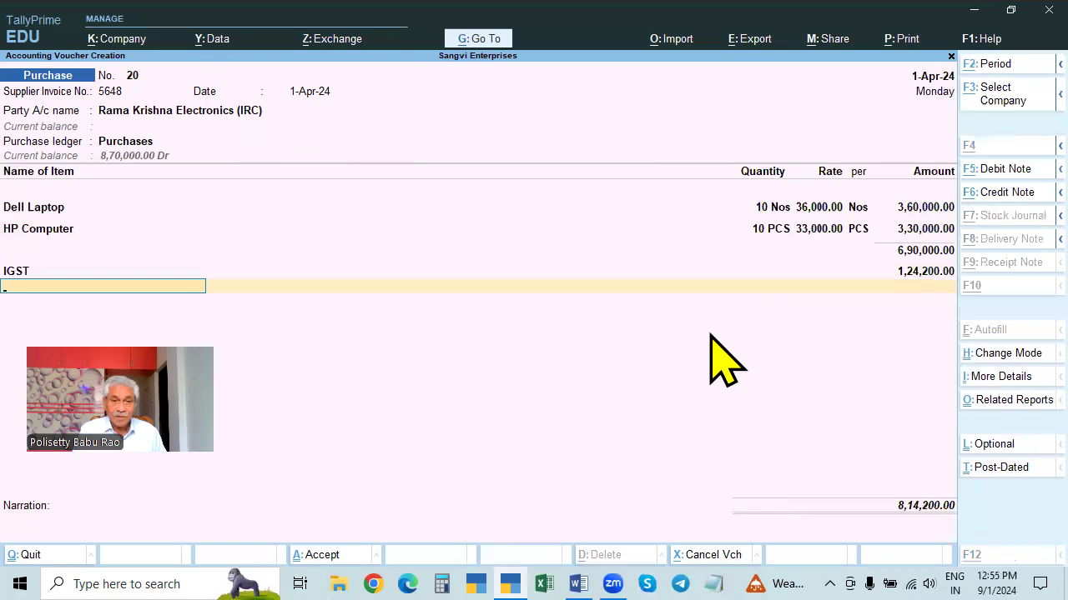
pyautogui.hotkey('ctrl', 'o')
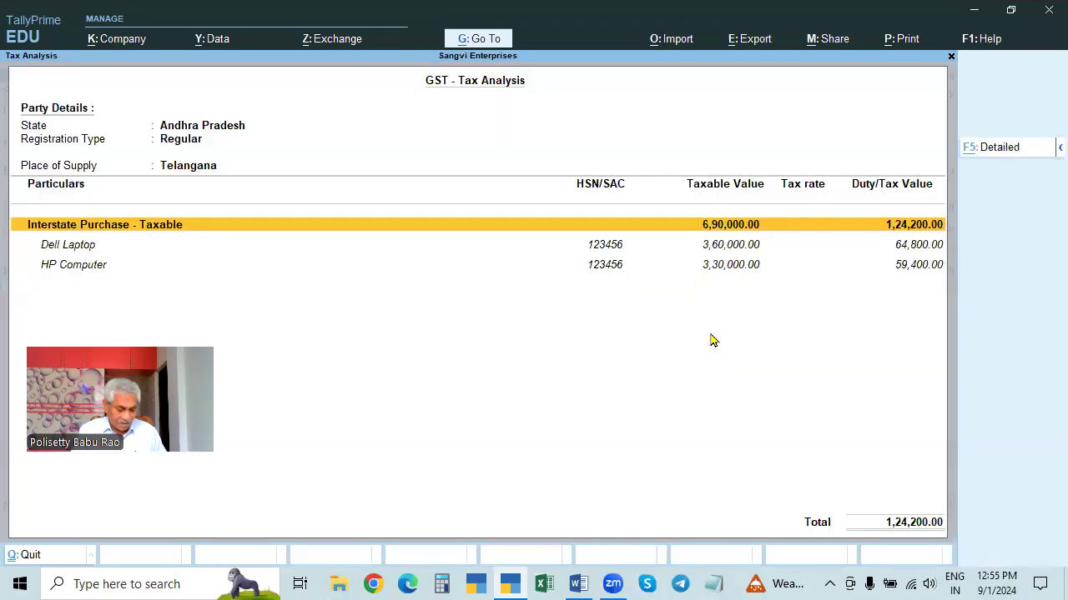
pyautogui.hotkey('alt', 'F5')
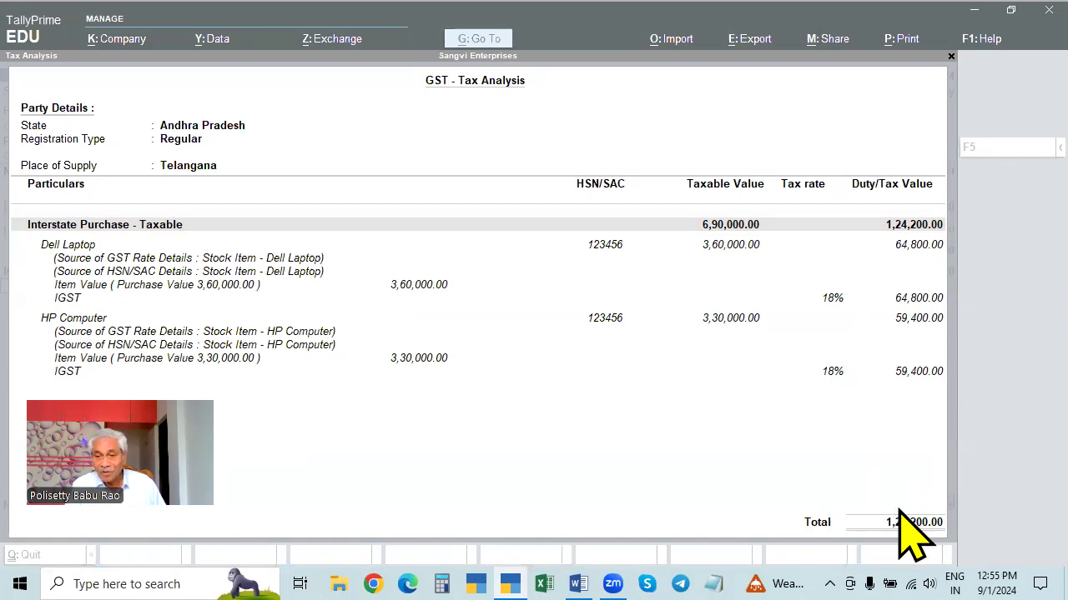
pyautogui.press('Escape')
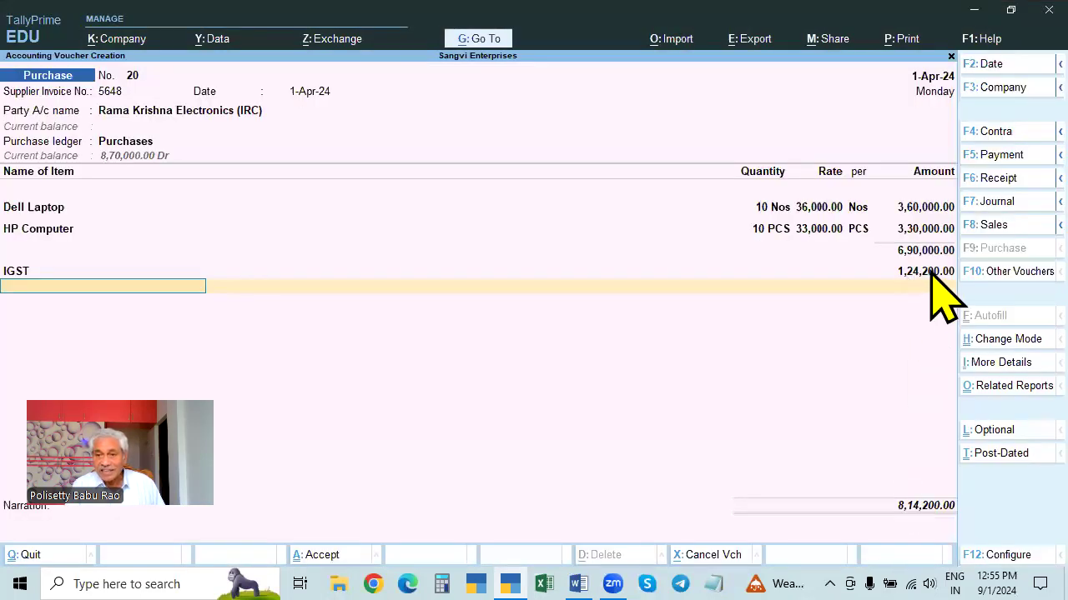
# Step: Save the Rama Krishna Electronics (IRC) purchase voucher without a narration and leave voucher creation
pyautogui.press('Return')
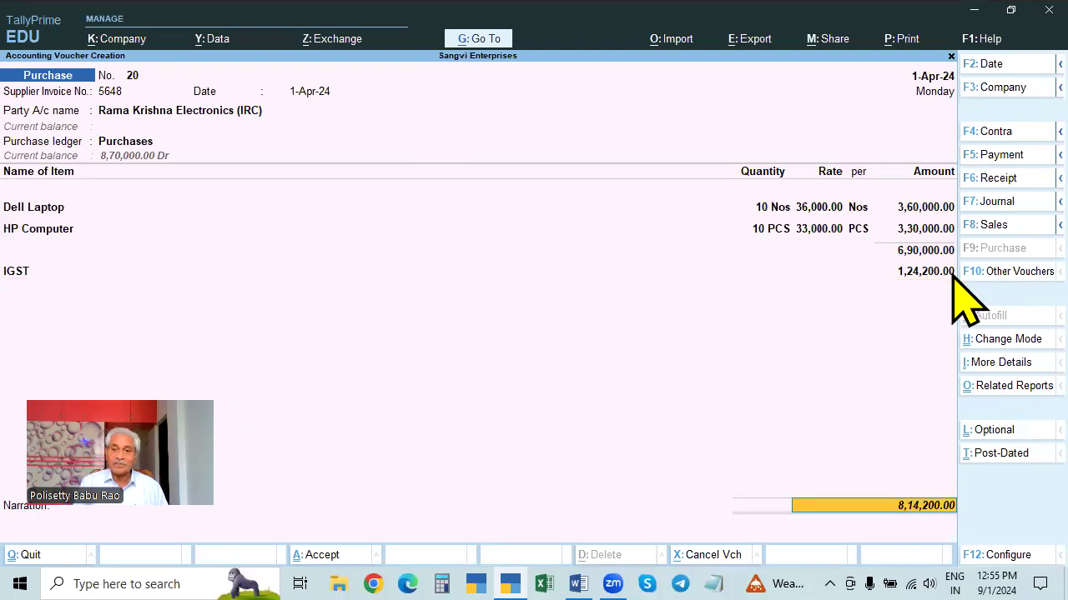
pyautogui.press('Return')
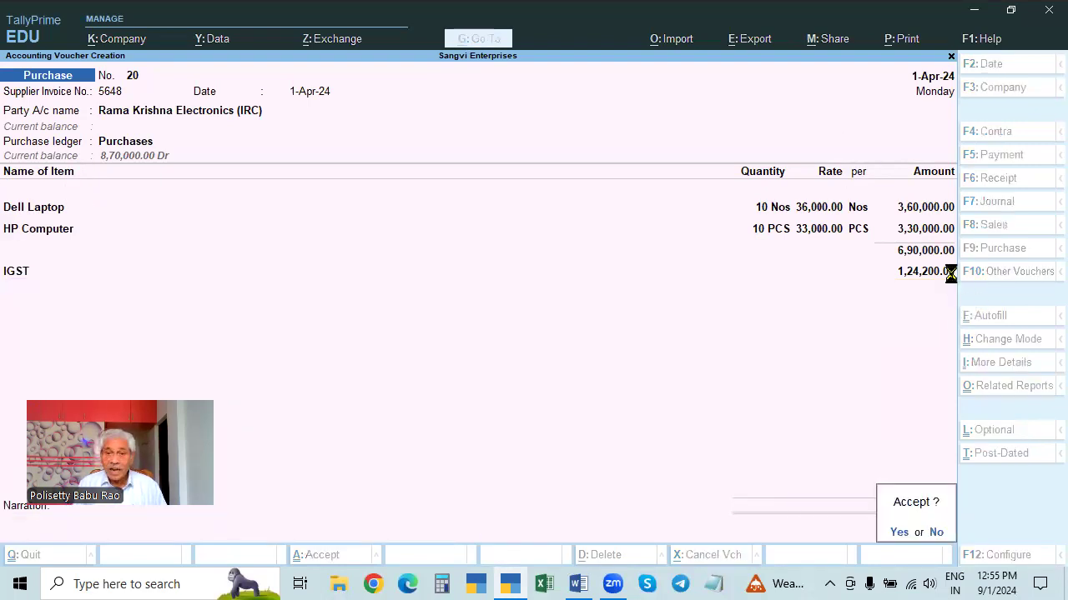
pyautogui.press('Return')
pyautogui.press('Escape')
# Step: Open the Radhika Traders(CC) purchase voucher from the Day Book
pyautogui.press('Return')
pyautogui.press('Down')
pyautogui.press('Return')
pyautogui.press('Down')
pyautogui.press('Down')
pyautogui.press('Down')
pyautogui.press('Up')
pyautogui.press('Up')
pyautogui.press('Down')
pyautogui.press('Up')
pyautogui.press('Return')
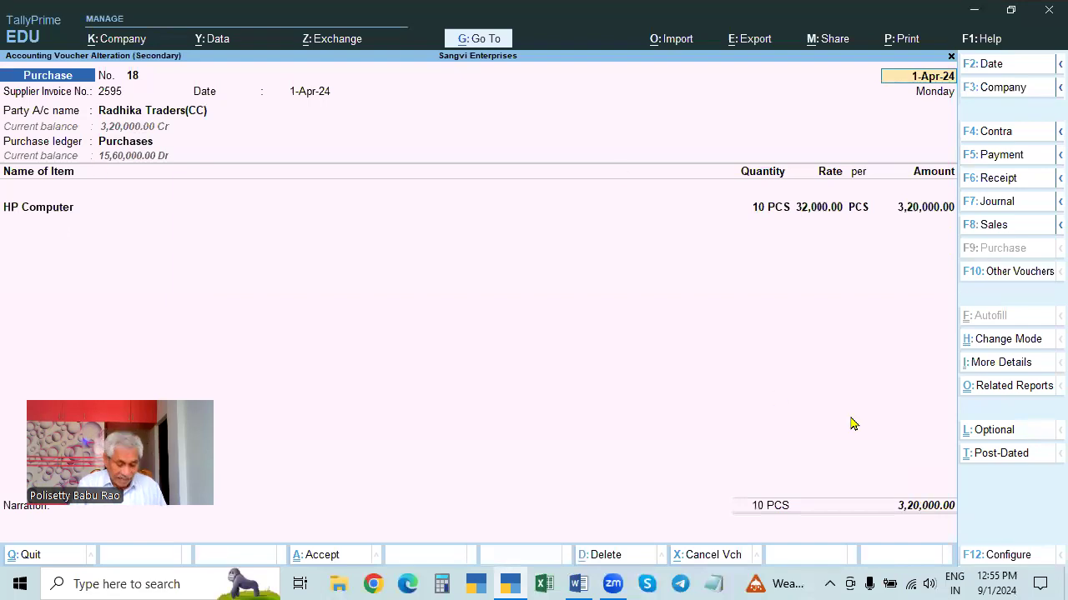
# Step: Examine the GST tax analysis of the Radhika Traders(CC) voucher and return to the Day Book
pyautogui.press('Return')
pyautogui.press('Return')
pyautogui.press('Return')
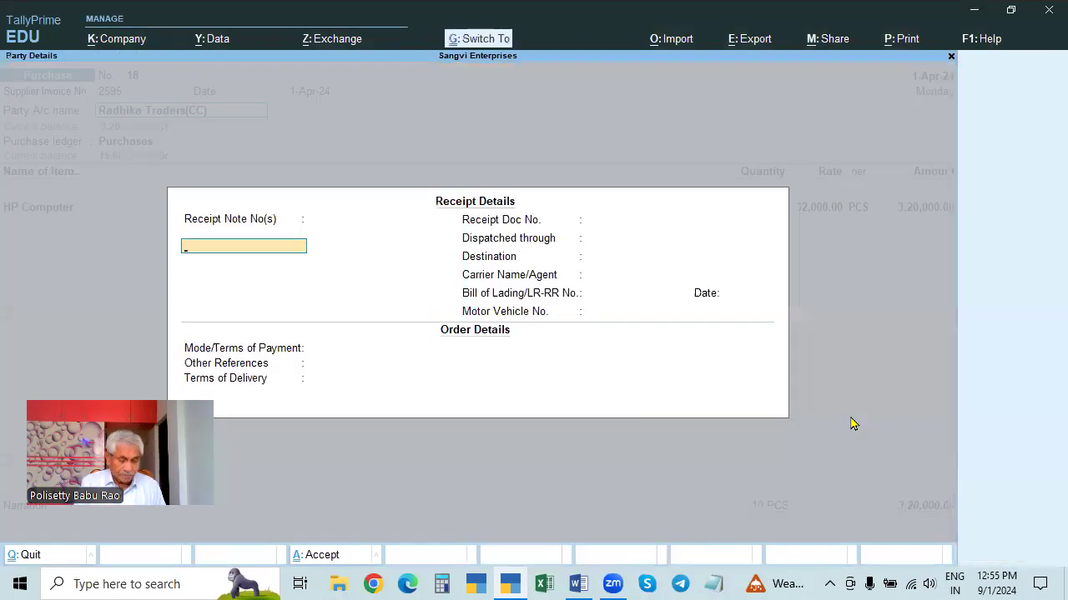
pyautogui.press('Return')
pyautogui.press('Return')
pyautogui.press('Return')
pyautogui.press('Return')
pyautogui.press('Return')
pyautogui.press('Return')
pyautogui.press('Return')
pyautogui.press('Return')
pyautogui.press('Return')
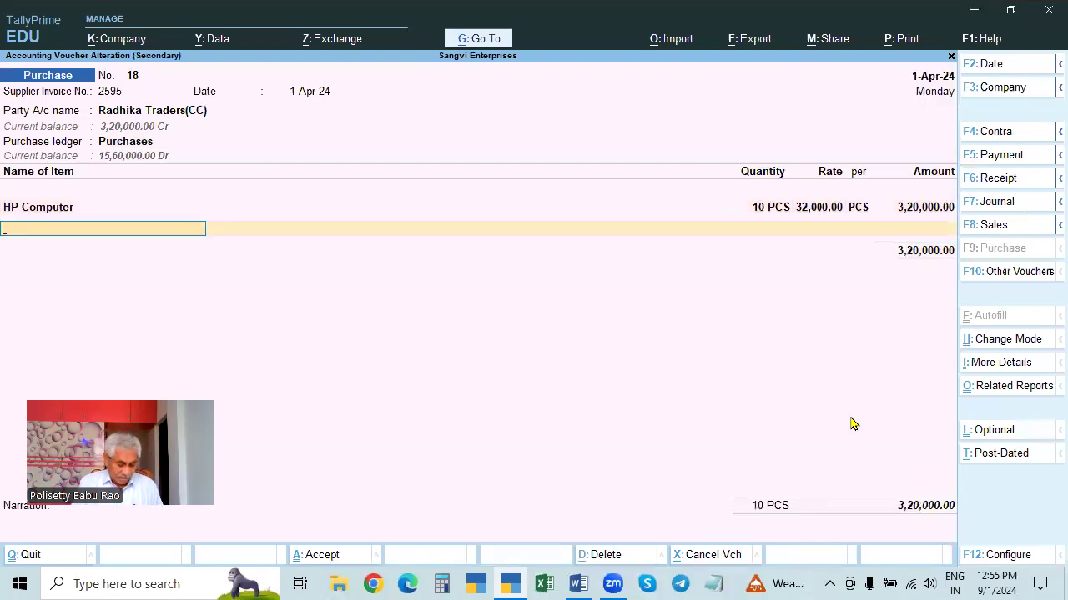
pyautogui.hotkey('ctrl', 'o')
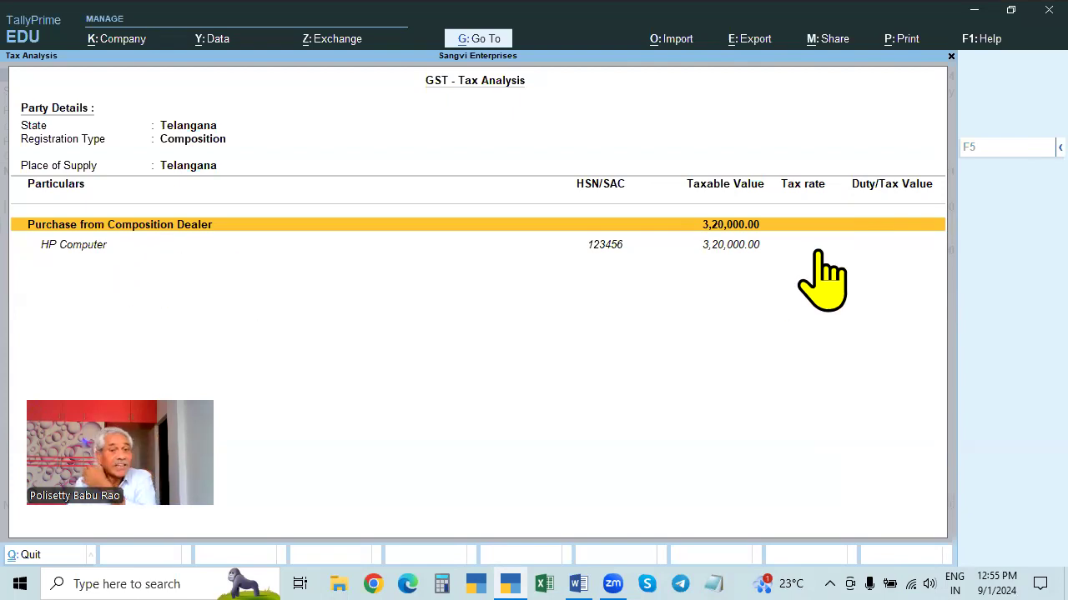
pyautogui.doubleClick(877, 244)
pyautogui.press('Escape')
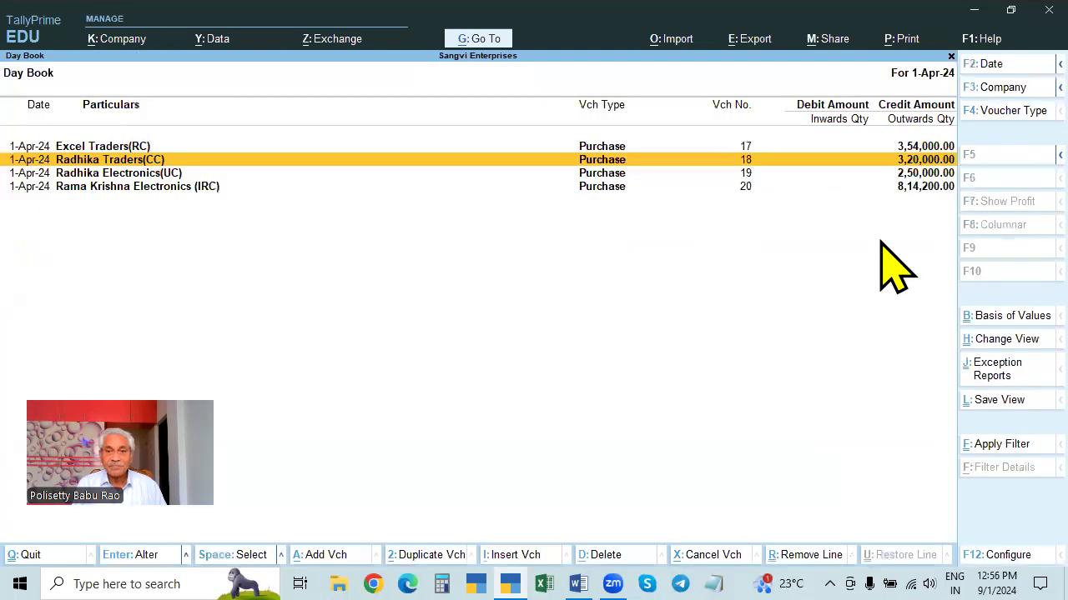
# Step: Examine the detailed GST tax analysis of the Radhika Electronics(UC) voucher and return to the Day Book
pyautogui.press('Down')
pyautogui.doubleClick(881, 244)
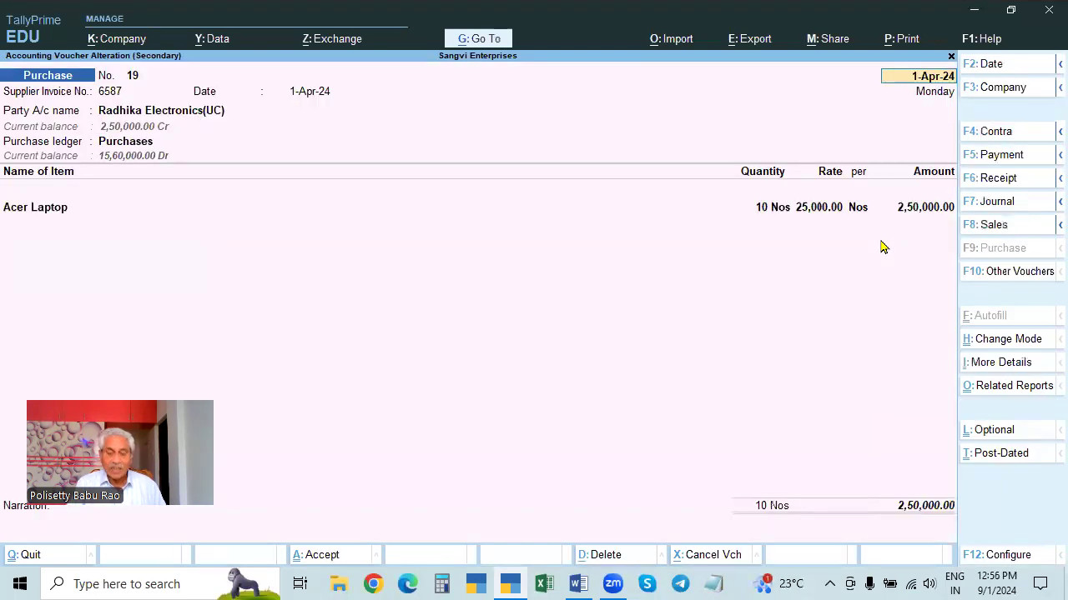
pyautogui.hotkey('alt', 'a')
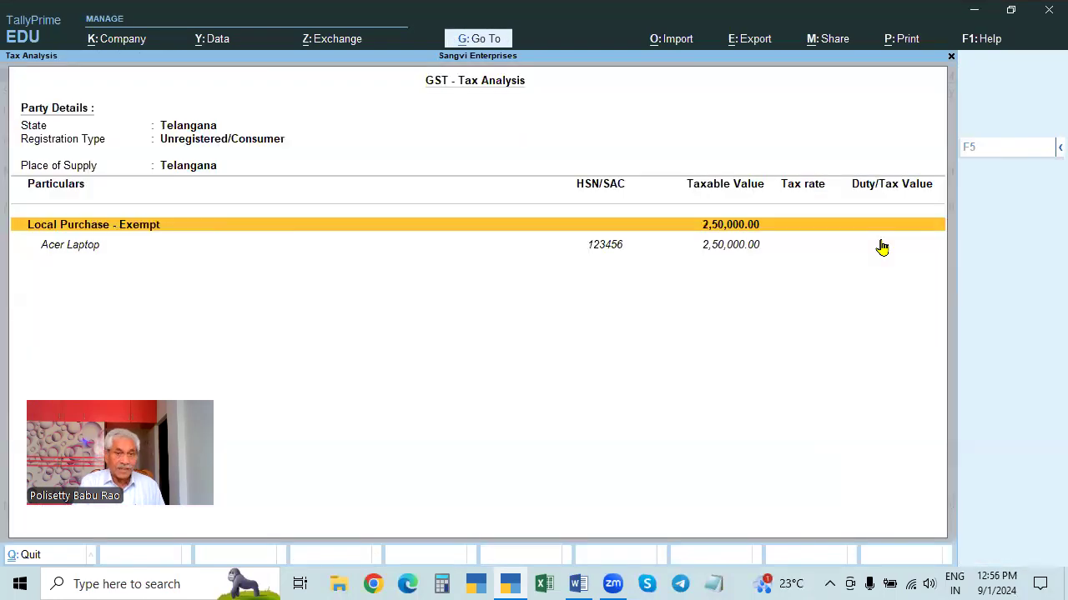
pyautogui.press('F5')
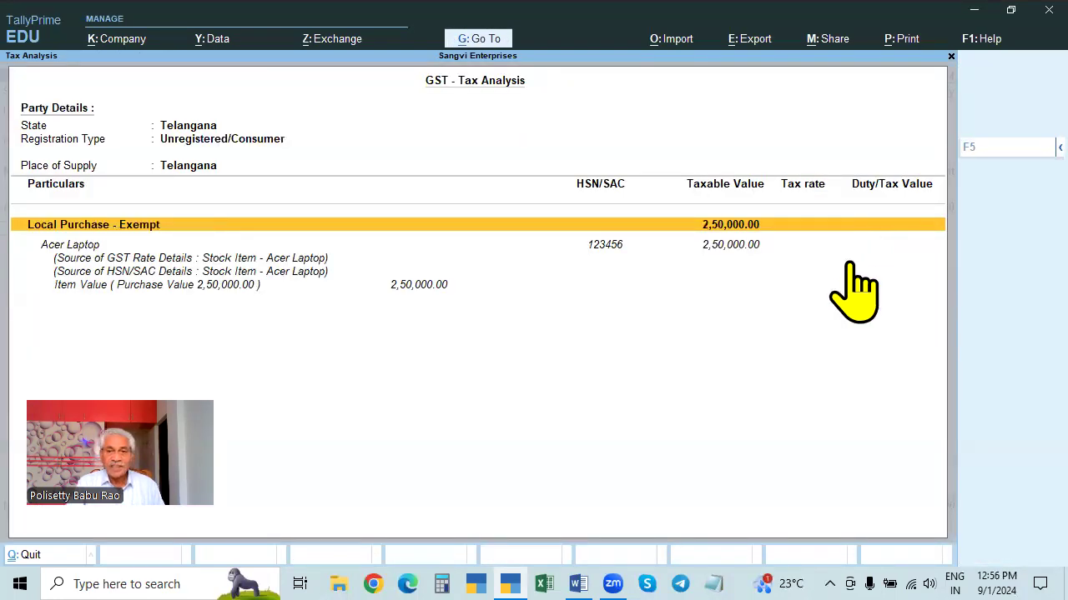
pyautogui.press('Escape')
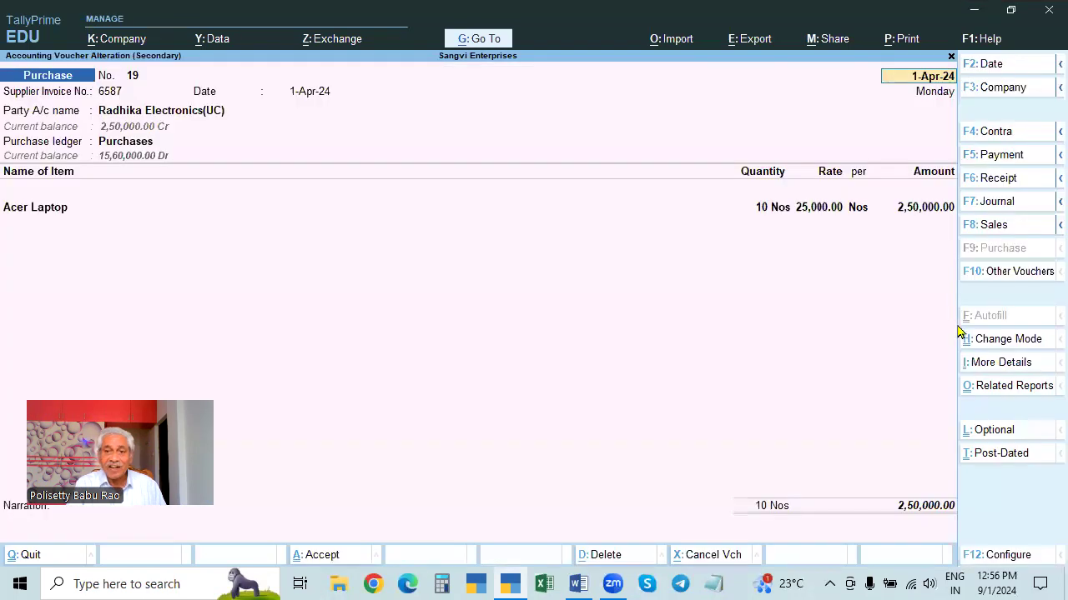
pyautogui.press('Escape')
# Step: Compare the regular, composition, unregistered and interstate dealer purchase entries listed in the Day Book
pyautogui.press('Down')
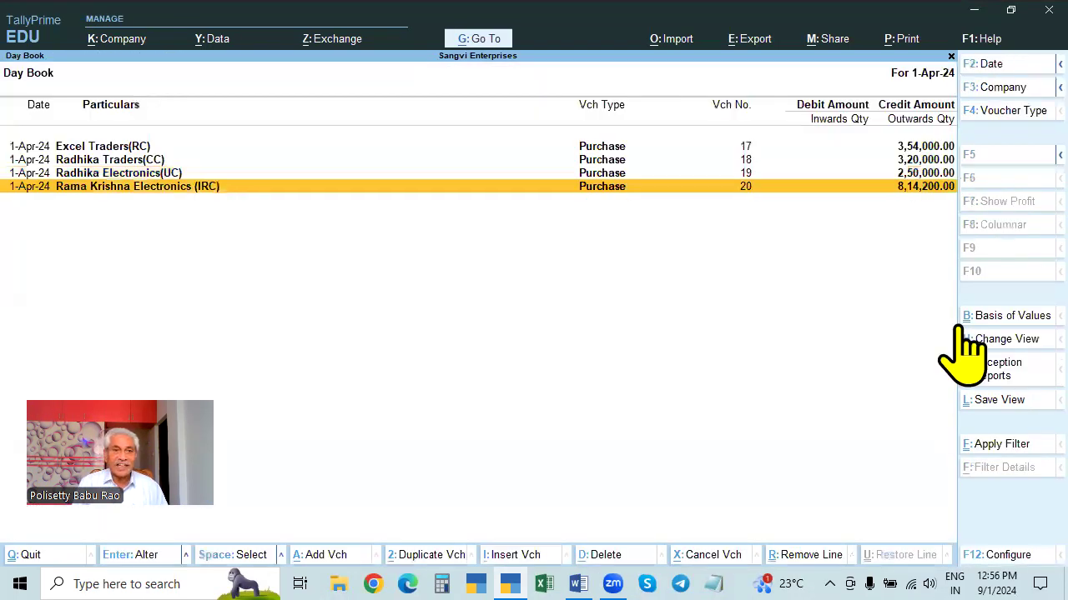
pyautogui.press('Up')
pyautogui.press('Up')
pyautogui.press('Up')
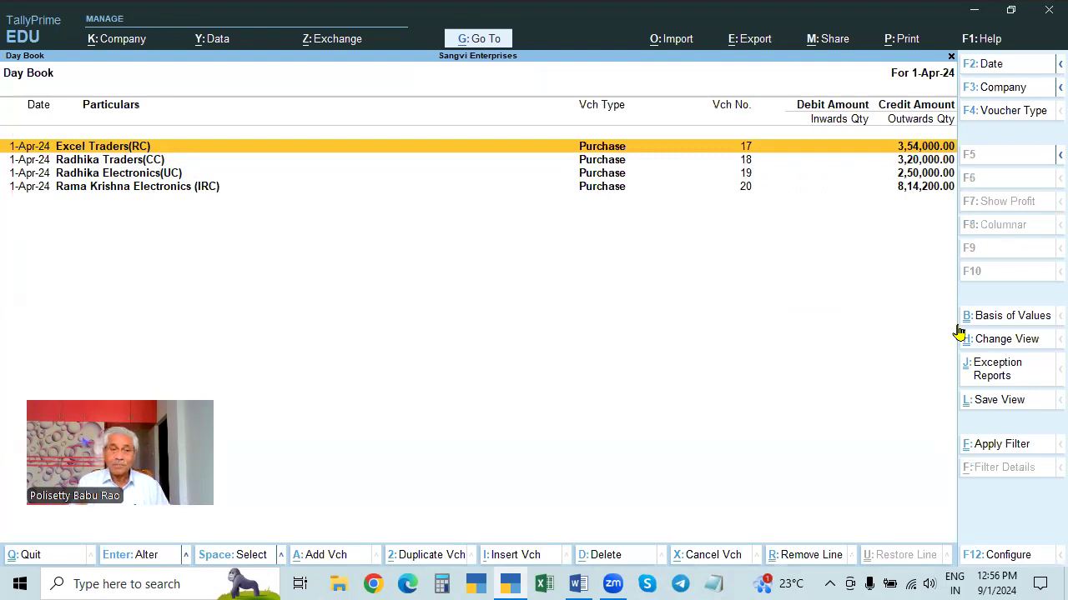
pyautogui.press('Down')
pyautogui.press('Down')
pyautogui.press('Down')
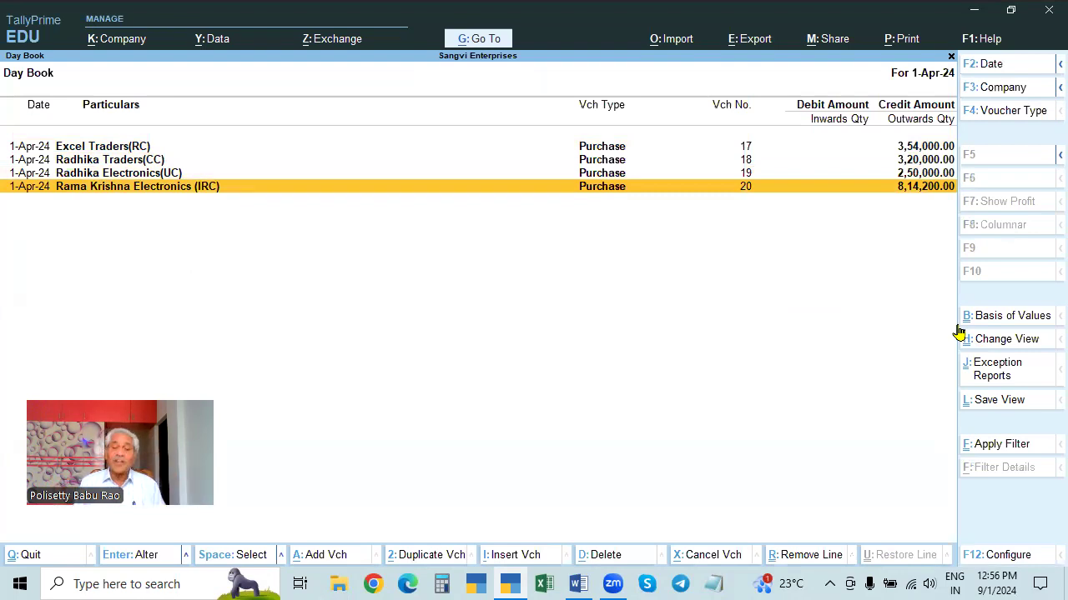
pyautogui.press('Up')
pyautogui.press('Up')
pyautogui.press('Up')
pyautogui.press('Down')
pyautogui.press('Down')
pyautogui.press('Down')
# Step: Review the CGST and SGST lines in the Excel Traders(RC) purchase voucher and return to the Day Book
pyautogui.press('Up')
pyautogui.press('Up')
pyautogui.press('Up')
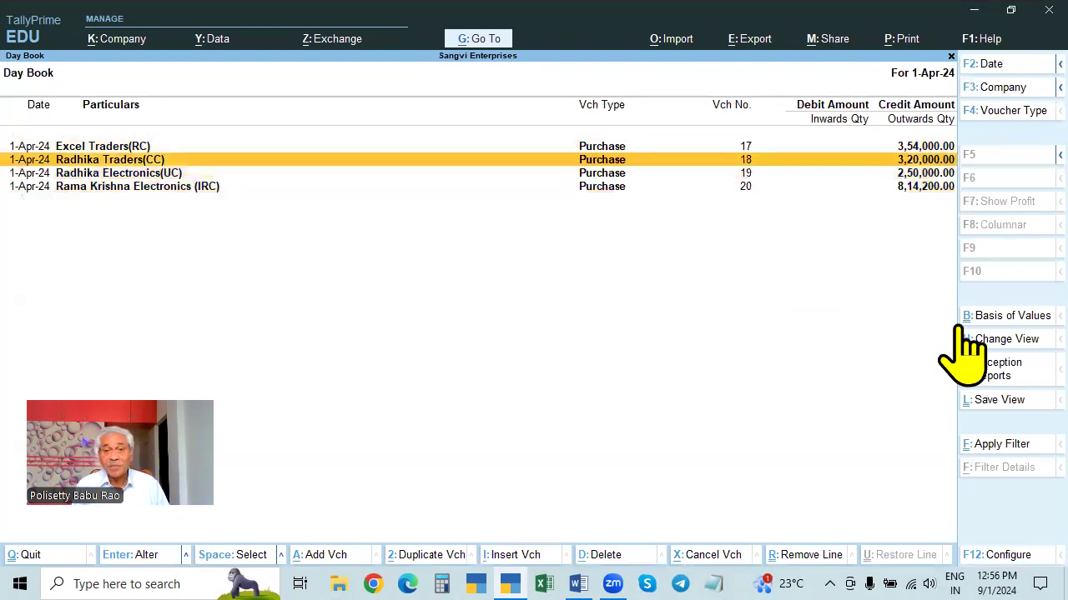
pyautogui.press('Return')
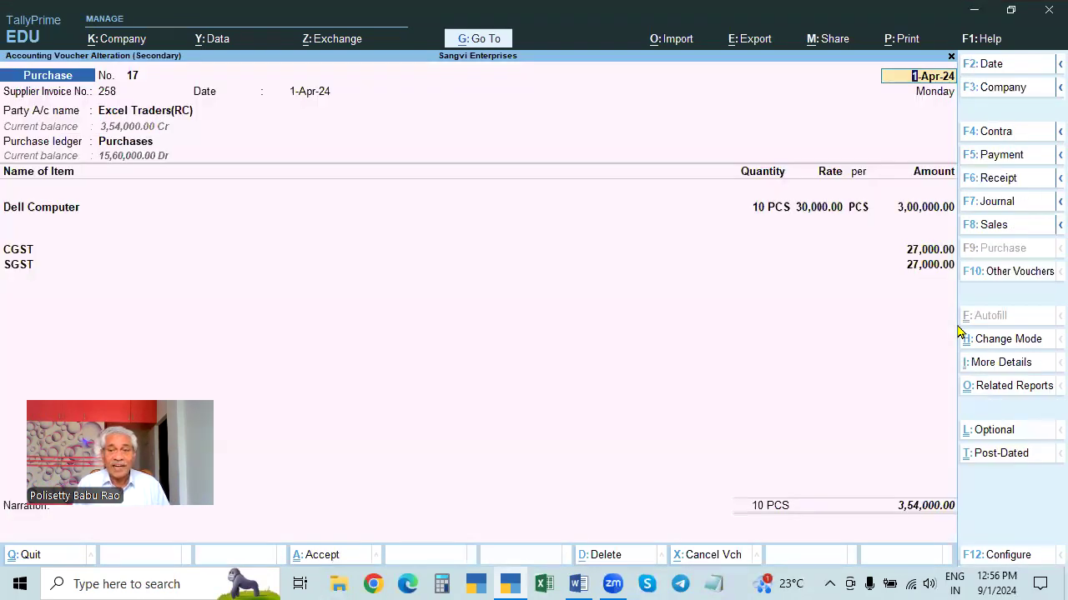
pyautogui.press('Escape')
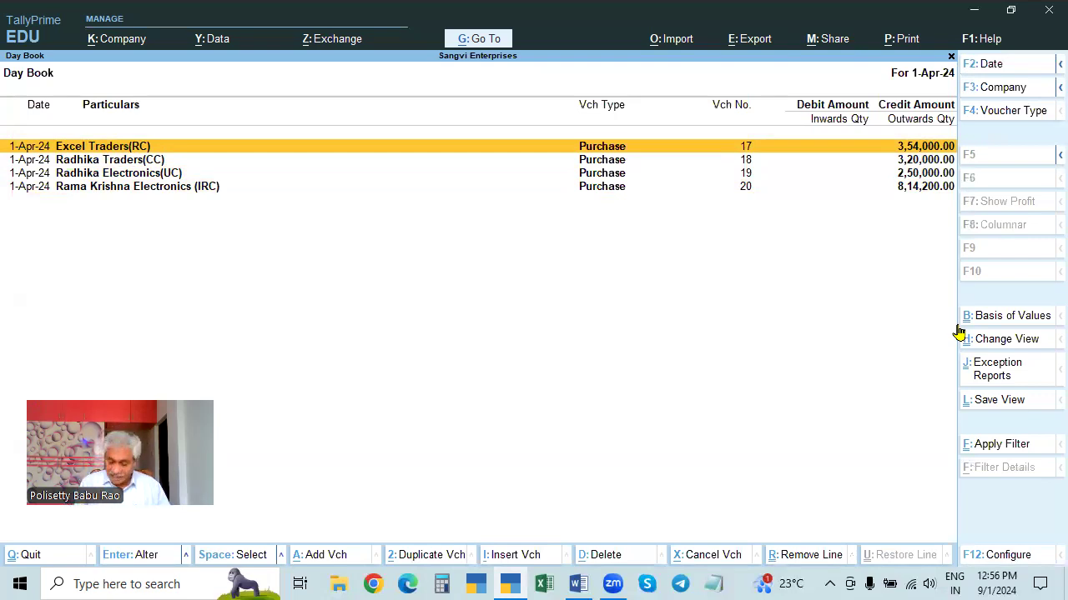
# Step: Leave the Day Book and start a new purchase voucher with supplier invoice number 6654
pyautogui.press('Escape')
pyautogui.press('Escape')
pyautogui.press('Escape')
pyautogui.press('Down')
pyautogui.press('Down')
pyautogui.press('Down')
pyautogui.press('Down')
pyautogui.press('Up')
pyautogui.press('Return')
pyautogui.write('6654')
pyautogui.press('Return')
pyautogui.press('Return')
# Step: Set the party account to Excel Traders(RC), accept its receipt and party details as they are, and choose the Purchases ledger
pyautogui.press('Down')
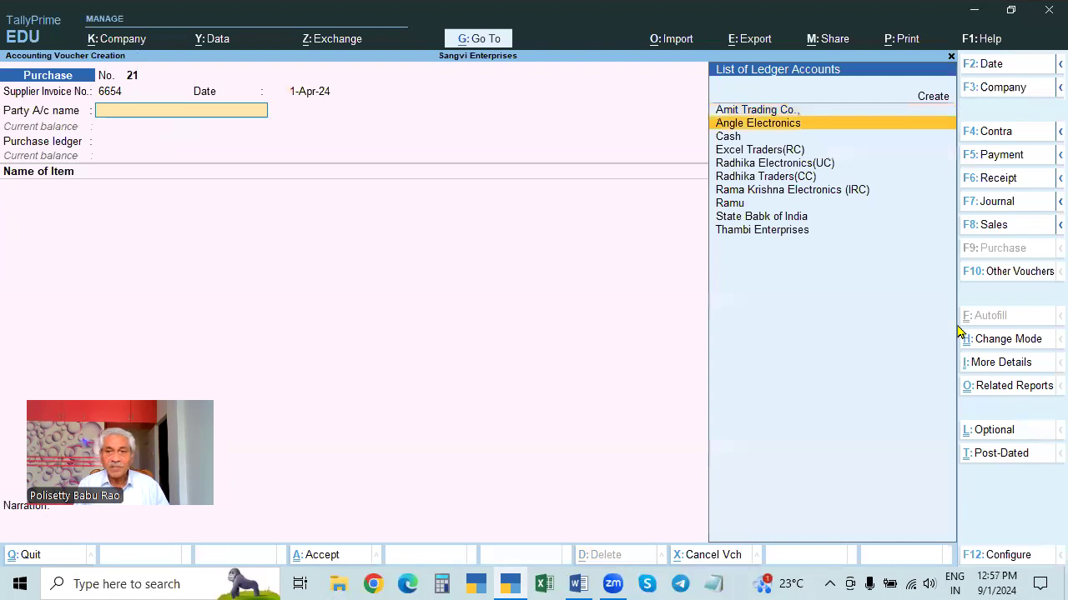
pyautogui.press('Down')
pyautogui.press('Down')
pyautogui.press('Return')
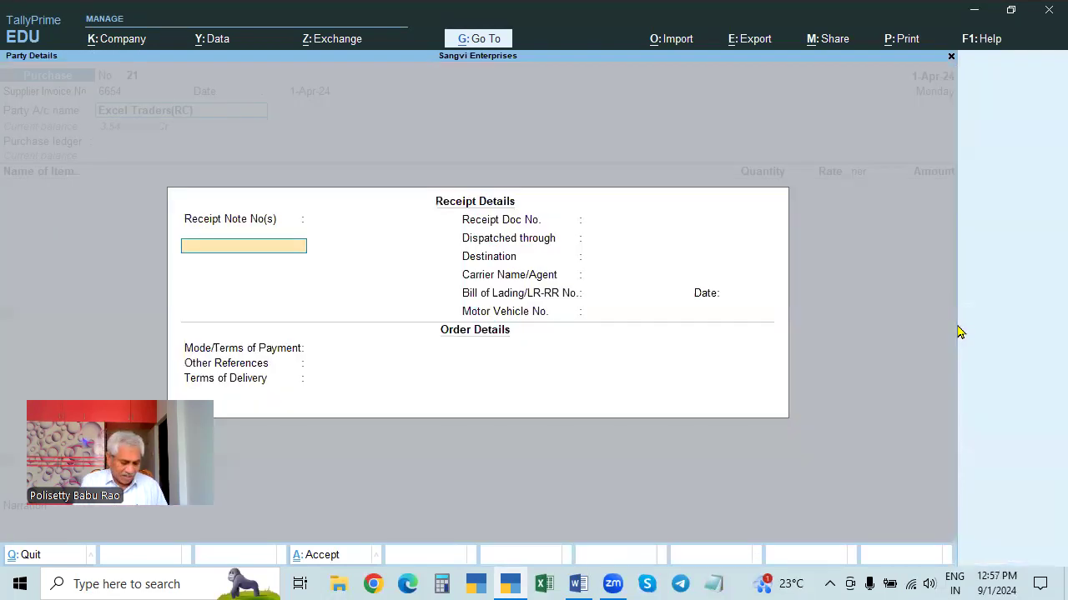
pyautogui.hotkey('ctrl', 'a')
pyautogui.hotkey('ctrl', 'a')
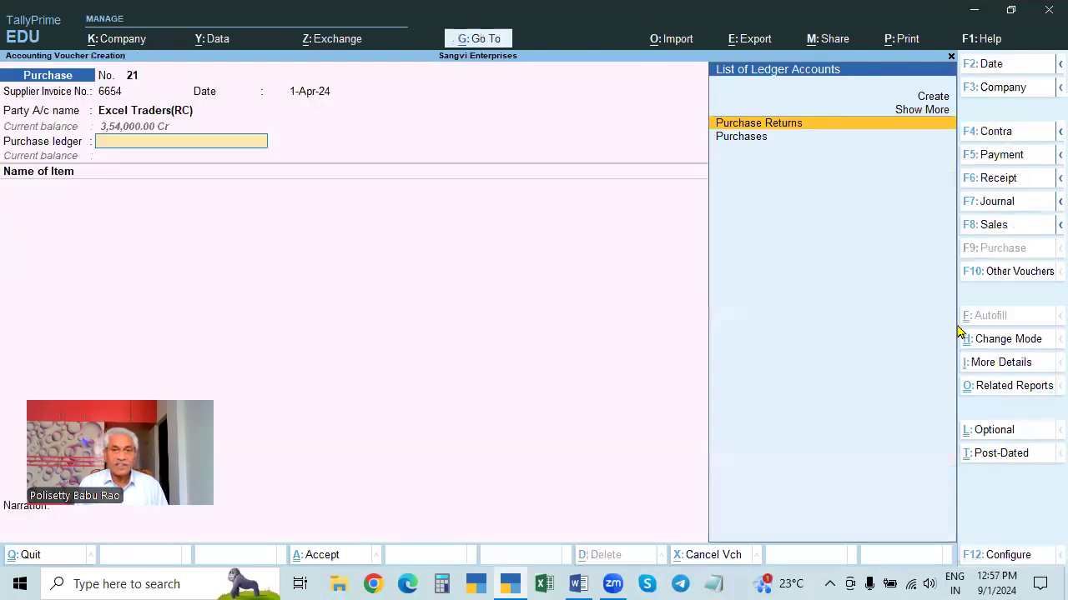
pyautogui.press('Down')
pyautogui.press('Return')
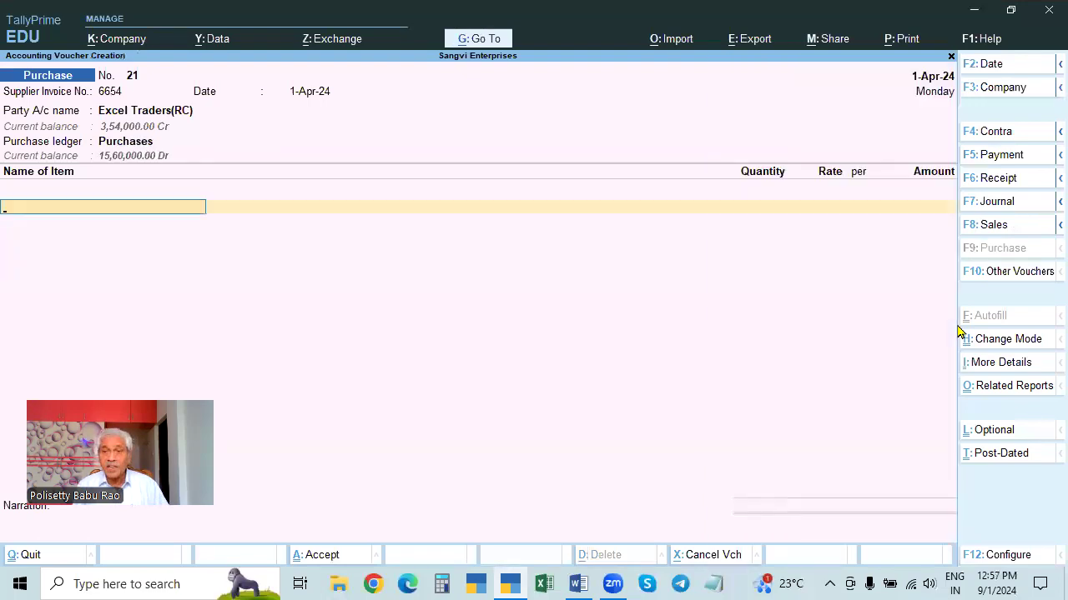
# Step: Add the stock item Dell Laptop to the voucher with quantity 10 Nos at a rate of 36,500
pyautogui.press('Down')
pyautogui.press('Down')
pyautogui.press('Down')
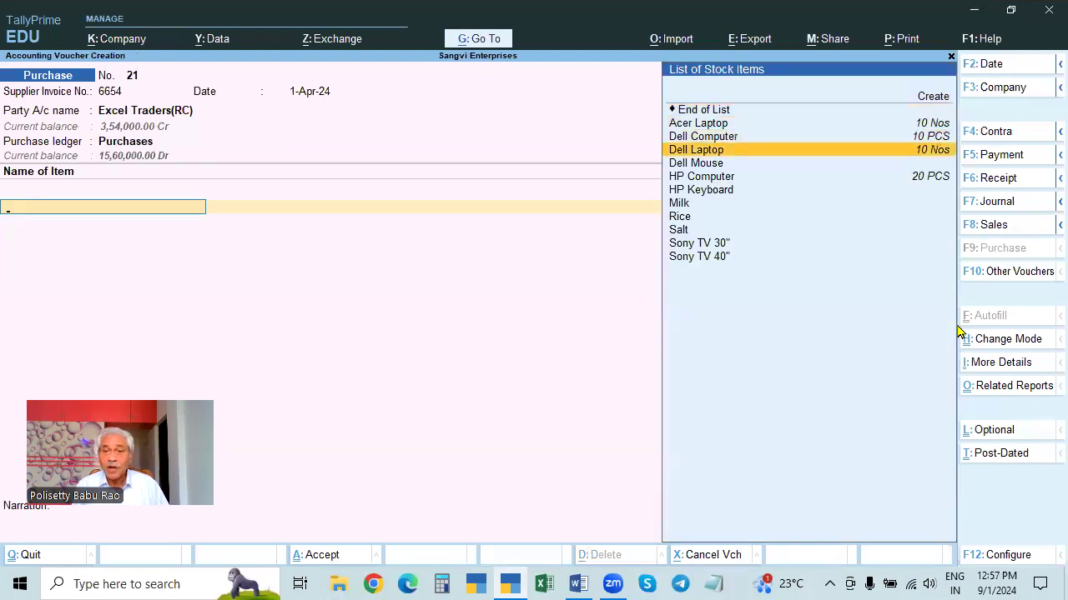
pyautogui.press('Up')
pyautogui.press('Up')
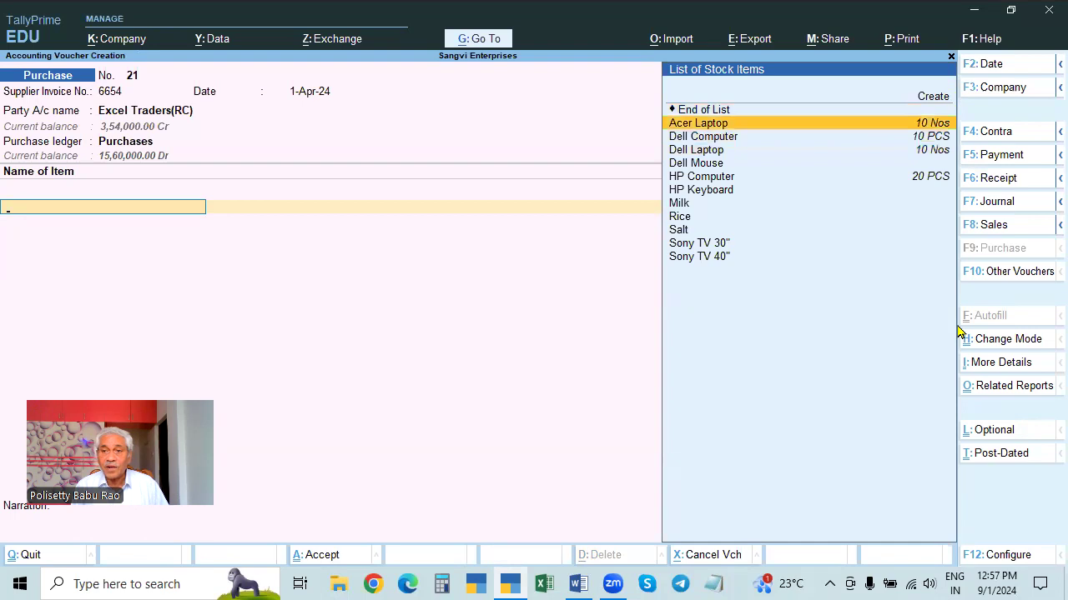
pyautogui.press('Down')
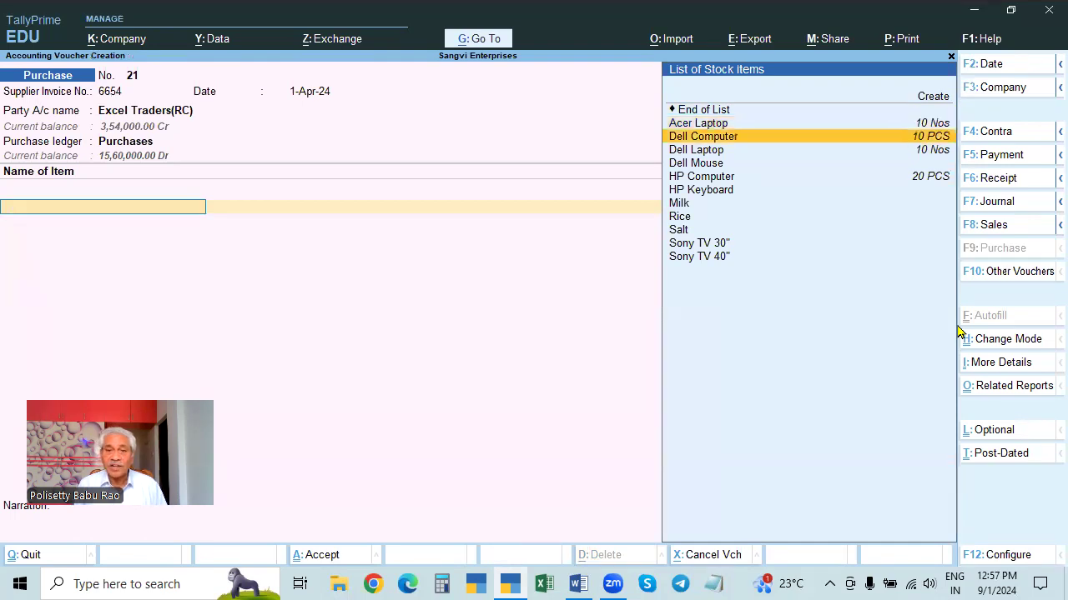
pyautogui.press('Down')
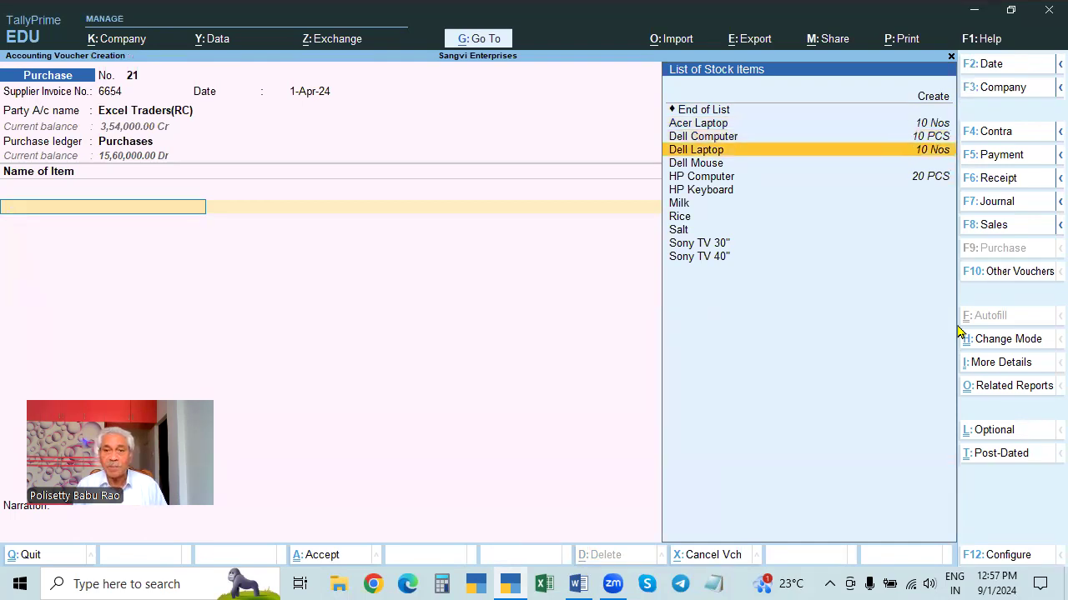
pyautogui.press('Return')
pyautogui.write('10 Nos')
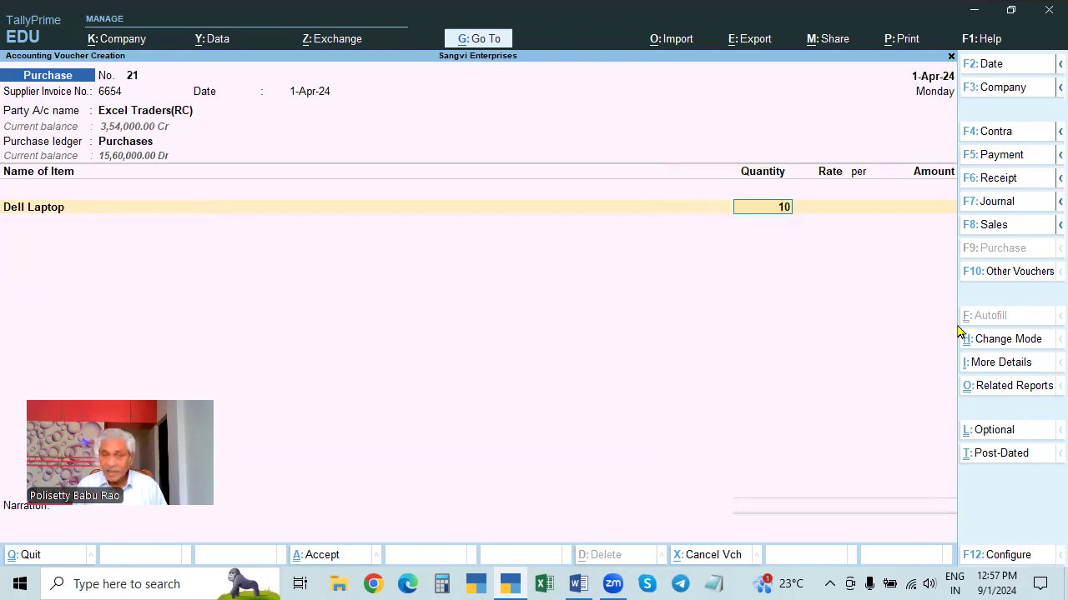
pyautogui.press('Return')
pyautogui.write('36,500')
pyautogui.press('Return')
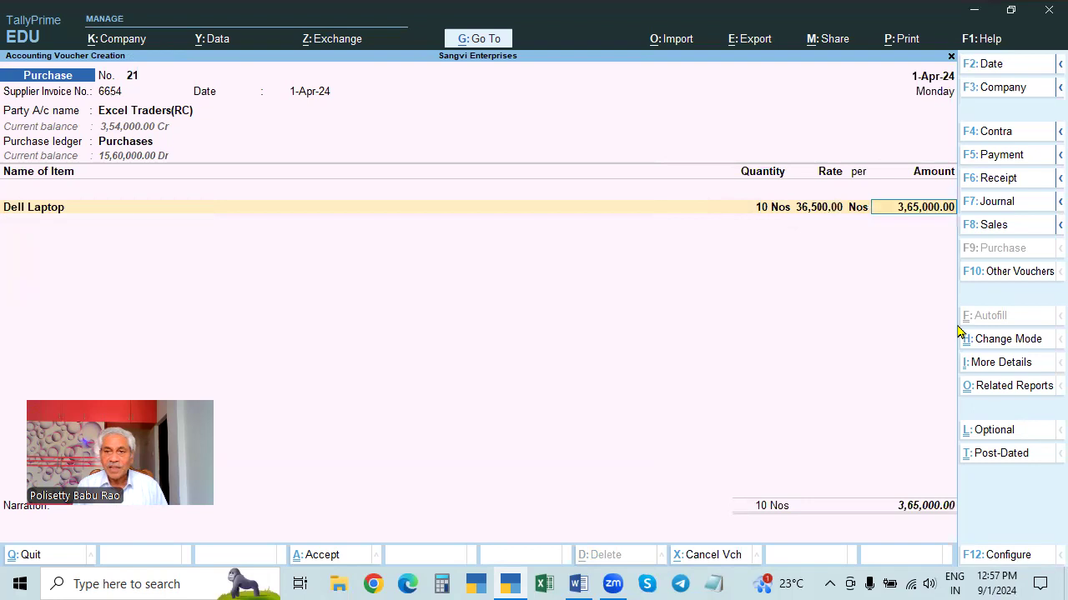
pyautogui.press('Return')
# Step: Add the stock item Acer Laptop with quantity 10 Nos at a rate of 26,800 and end the item list
pyautogui.press('Down')
pyautogui.press('Down')
pyautogui.press('Down')
pyautogui.press('Down')
pyautogui.press('Down')
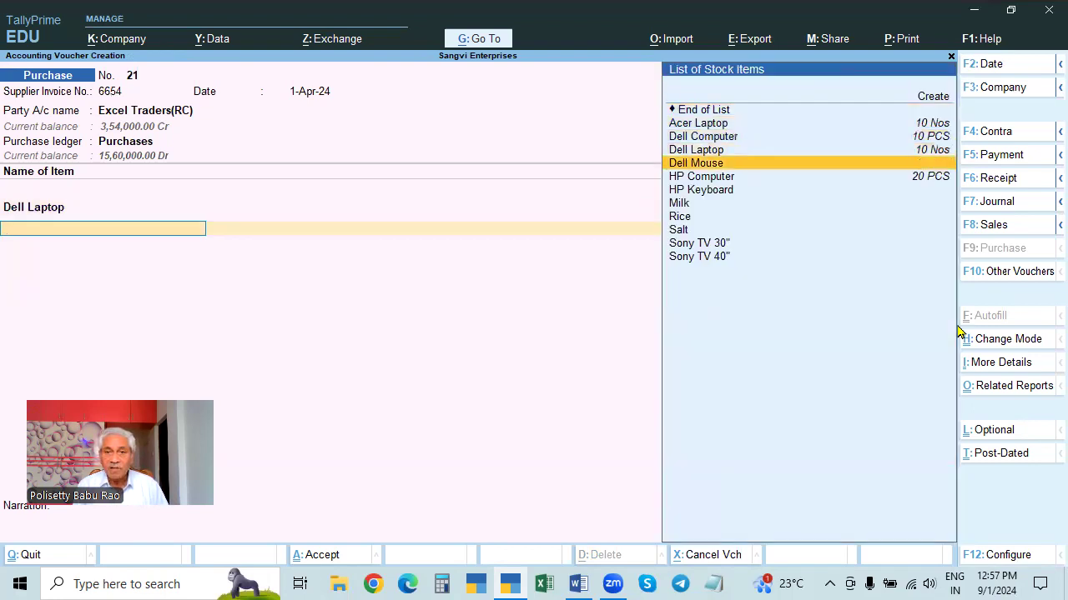
pyautogui.press('Up')
pyautogui.press('Up')
pyautogui.press('Up')
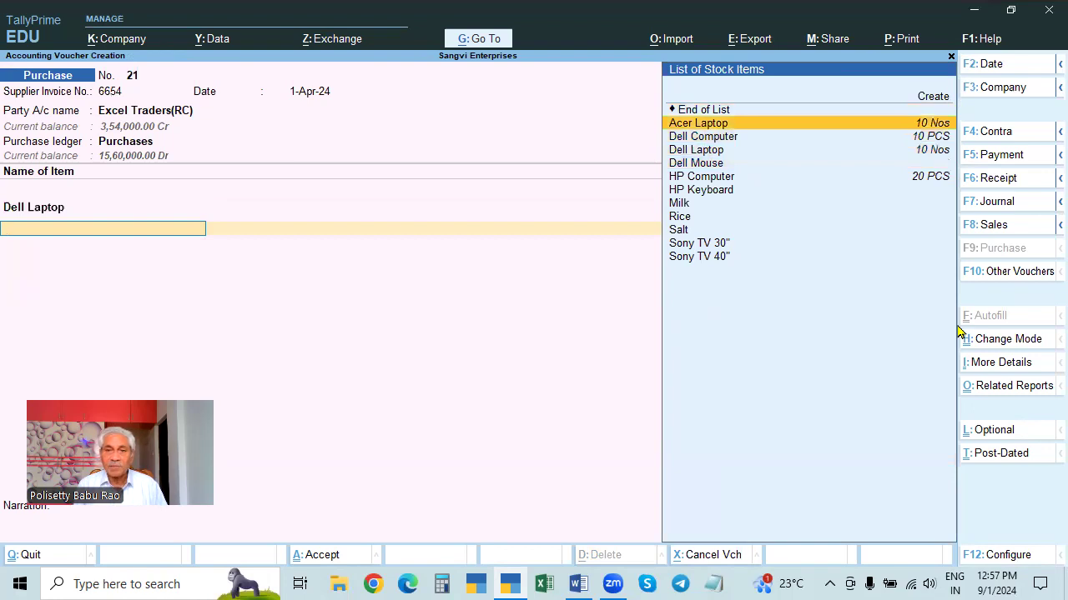
pyautogui.press('Return')
pyautogui.write('10')
pyautogui.press('Return')
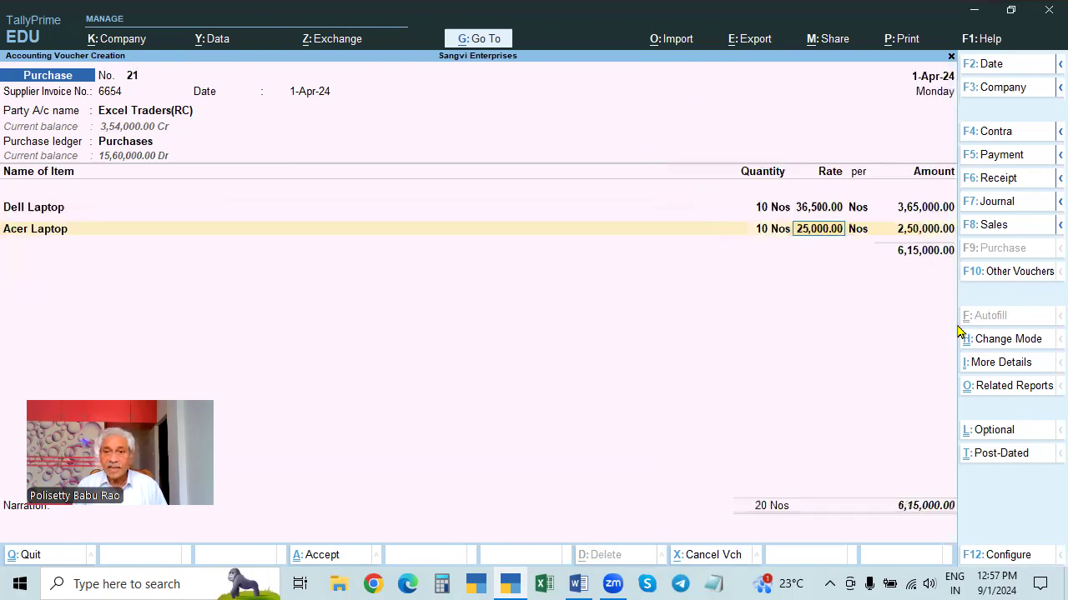
pyautogui.write('26,800')
pyautogui.press('Return')
pyautogui.press('Return')
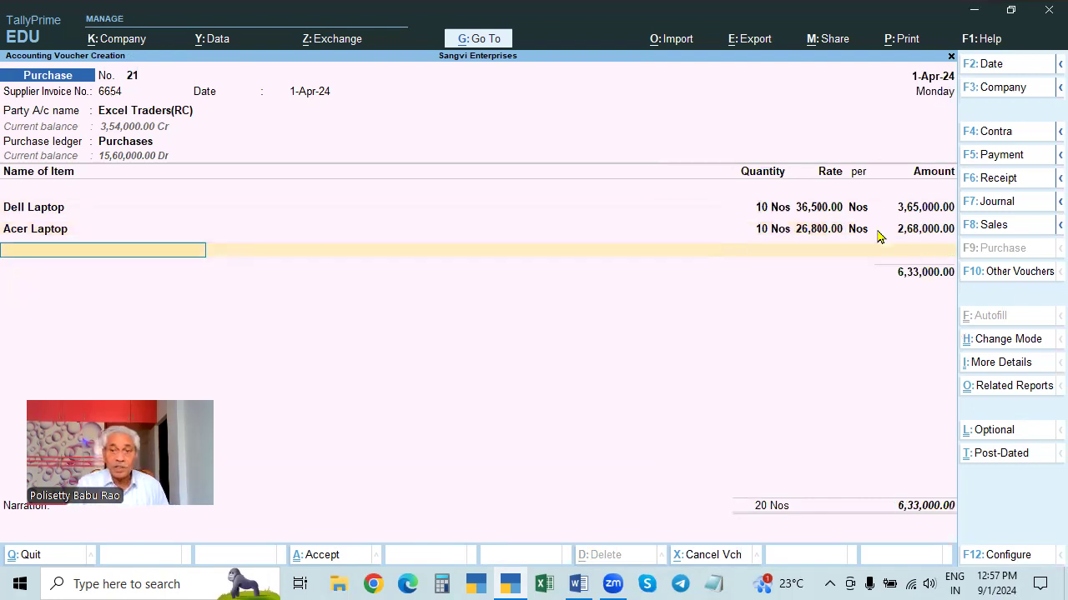
pyautogui.press('Return')
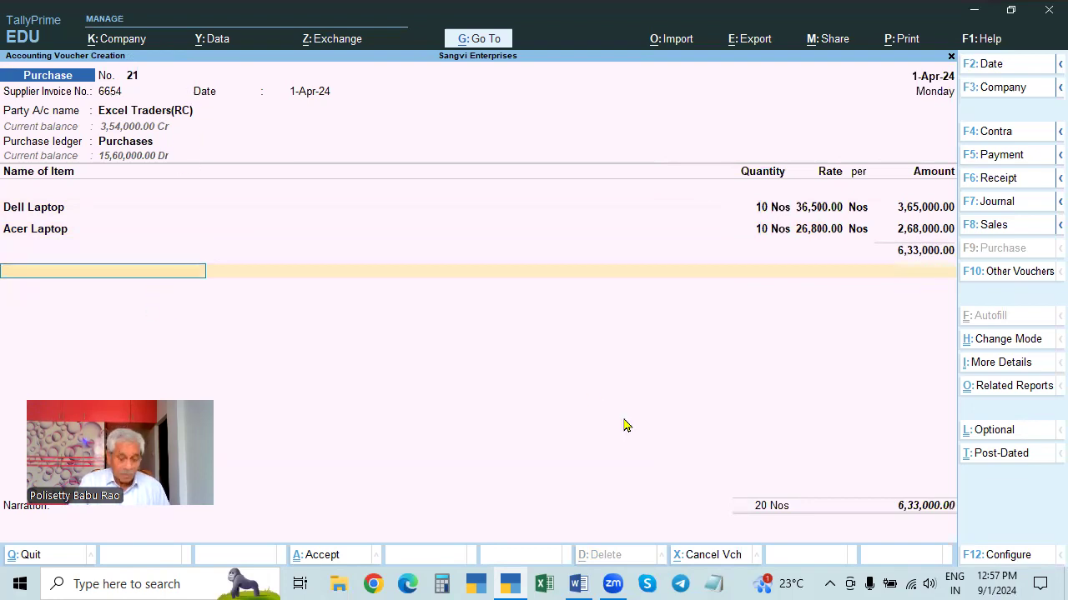
# Step: Add the SGST and CGST tax ledgers below the items in the purchase voucher
pyautogui.write('Sgst')
pyautogui.press('Return')
pyautogui.press('Return')
pyautogui.write('Sgst')
pyautogui.press('Return')
pyautogui.press('BackSpace')
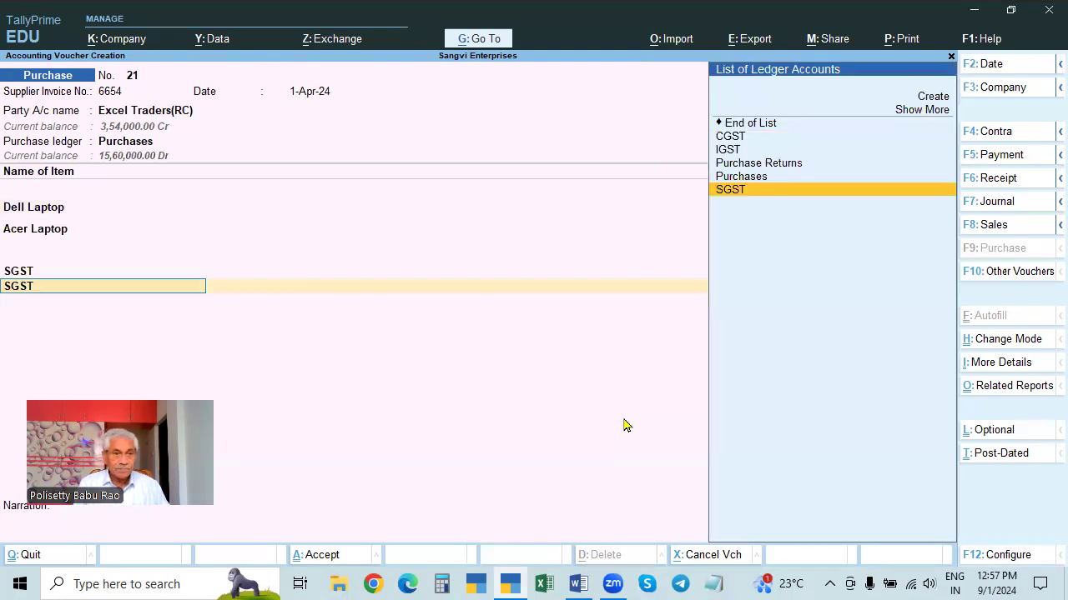
pyautogui.write('c')
pyautogui.press('Return')
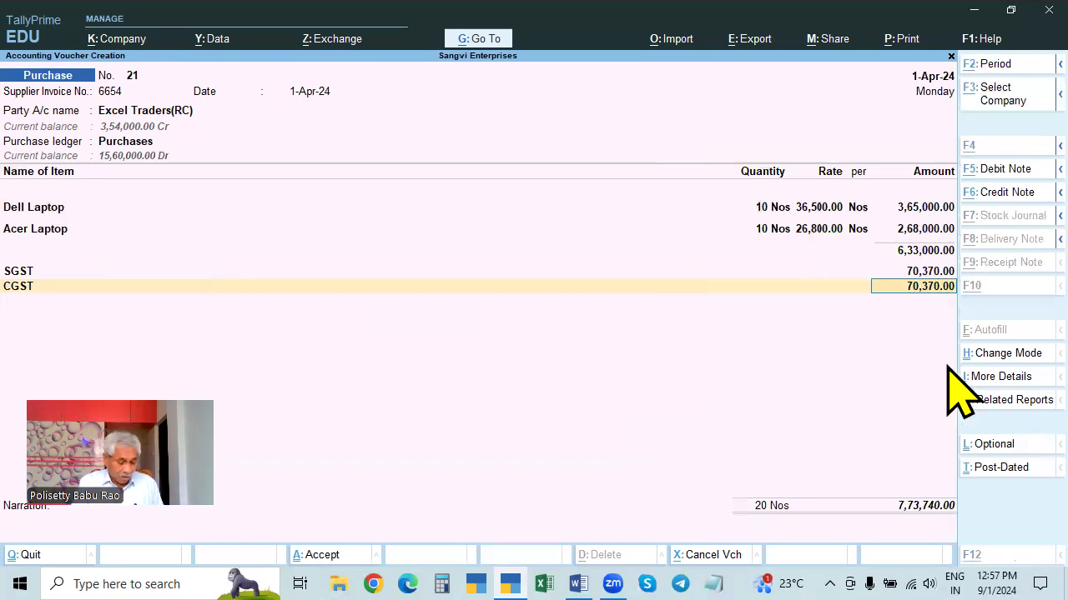
# Step: Examine the detailed GST tax analysis of the two laptop items and return to the voucher
pyautogui.hotkey('alt', 'a')
pyautogui.hotkey('alt', 'F5')
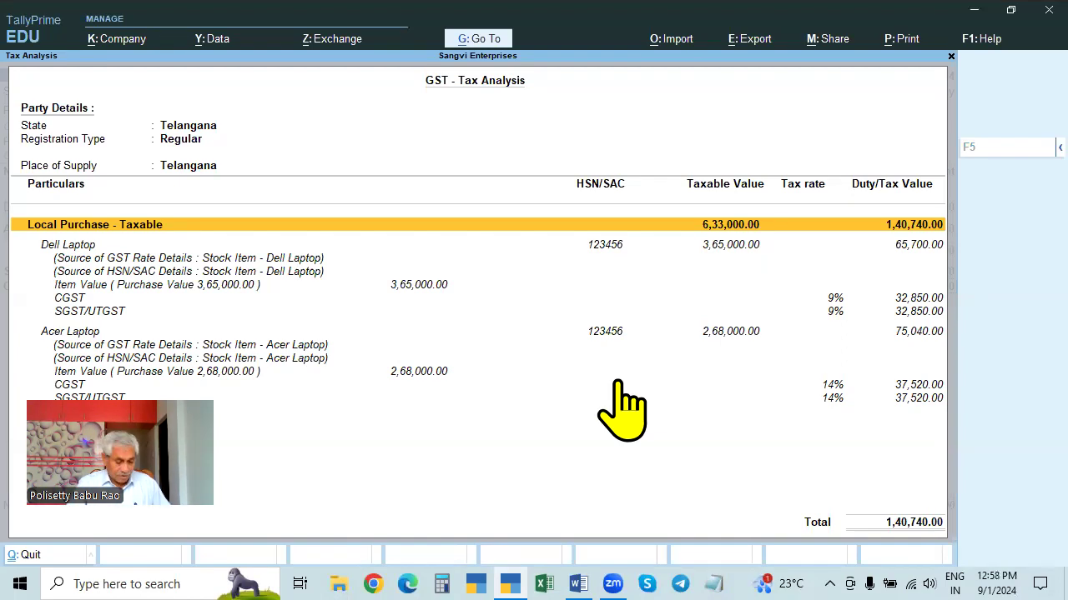
pyautogui.press('Escape')
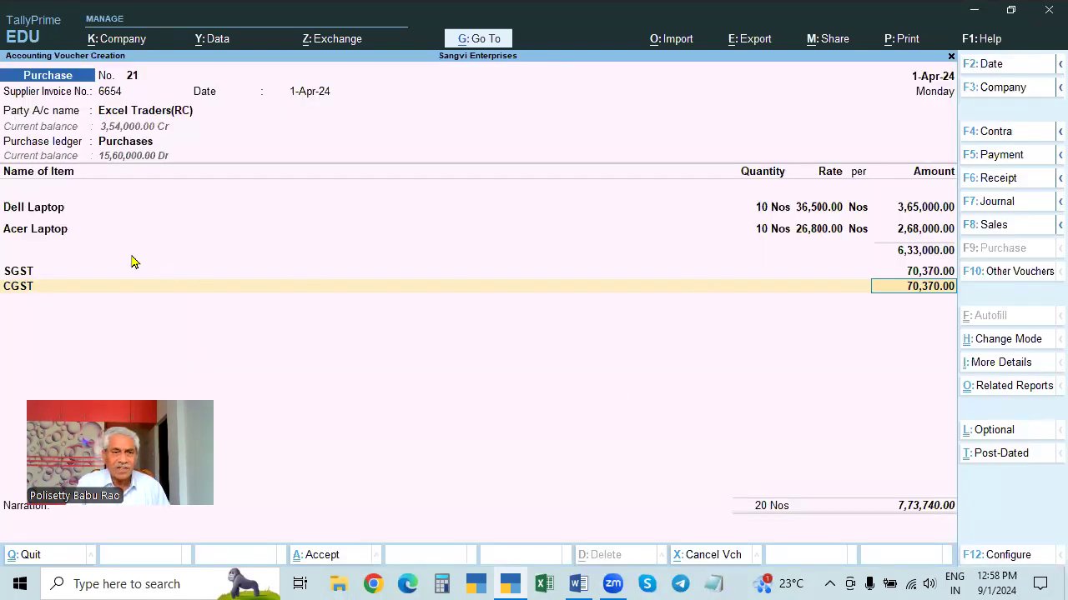
# Step: Open the Acer Laptop stock item from its voucher line, check its GST rate details, and return to the CGST line
pyautogui.click(49, 233)
pyautogui.press('Return')
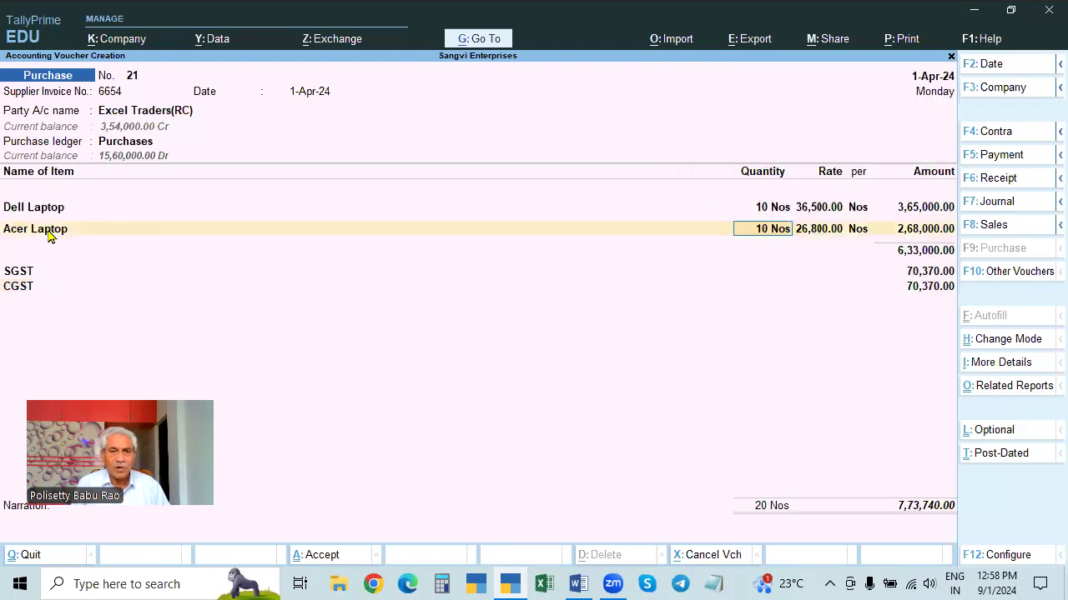
pyautogui.click(48, 234)
pyautogui.hotkey('ctrl', 'Return')
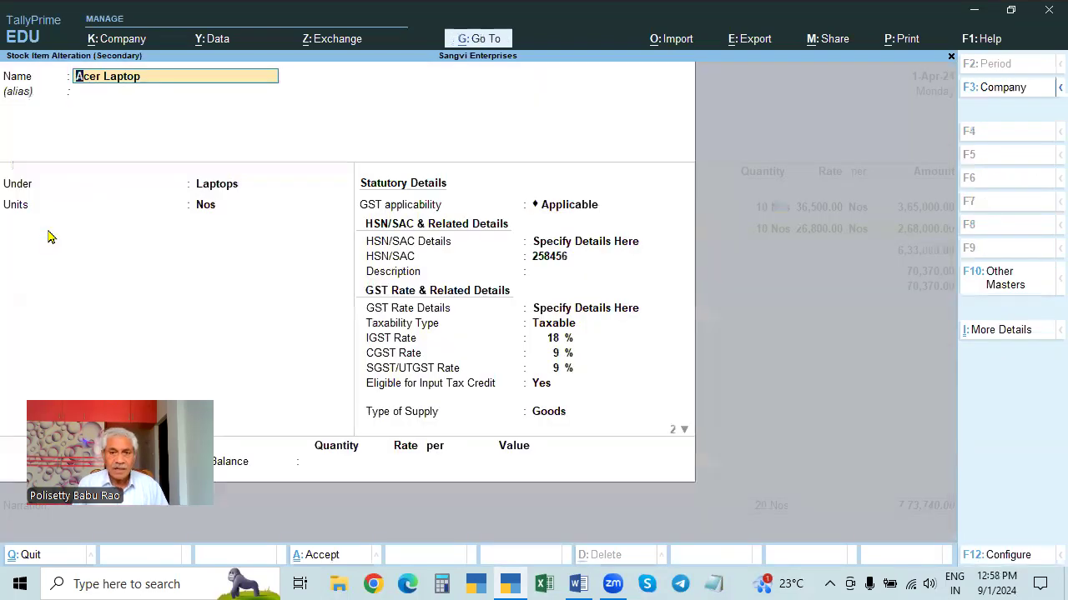
pyautogui.press('ctrl')
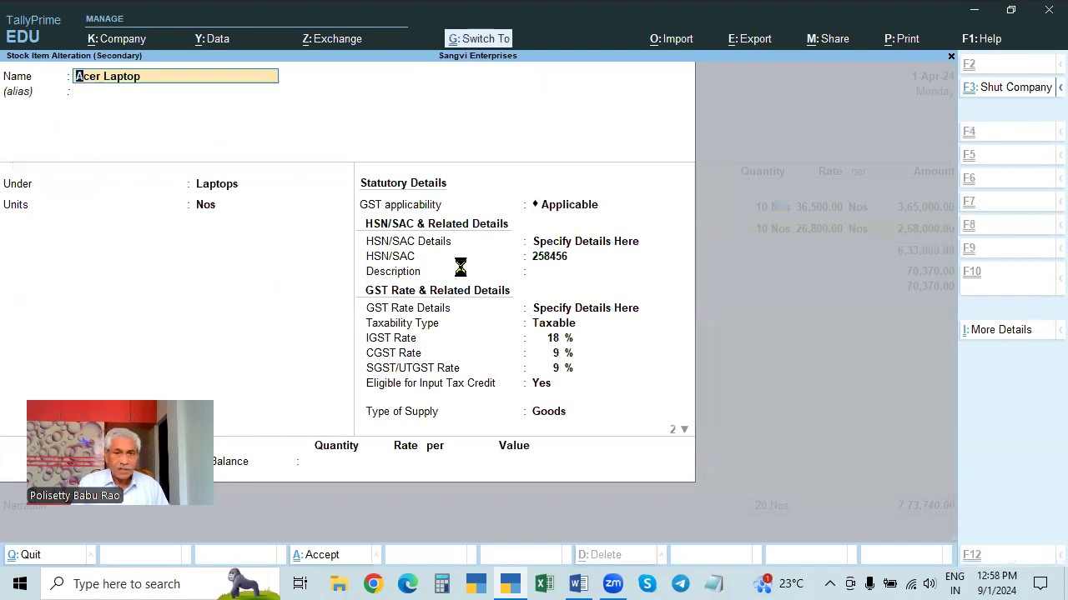
pyautogui.hotkey('ctrl', 'a')
pyautogui.press('Return')
pyautogui.press('Return')
pyautogui.press('Return')
pyautogui.press('Return')
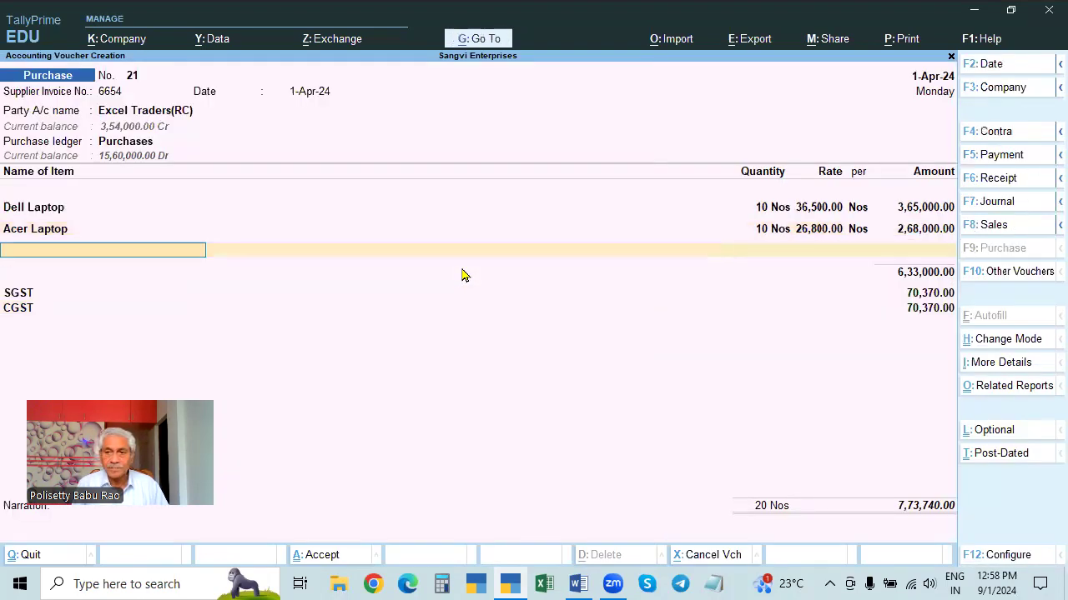
pyautogui.press('Return')
pyautogui.press('Return')
pyautogui.press('Return')
pyautogui.press('Return')
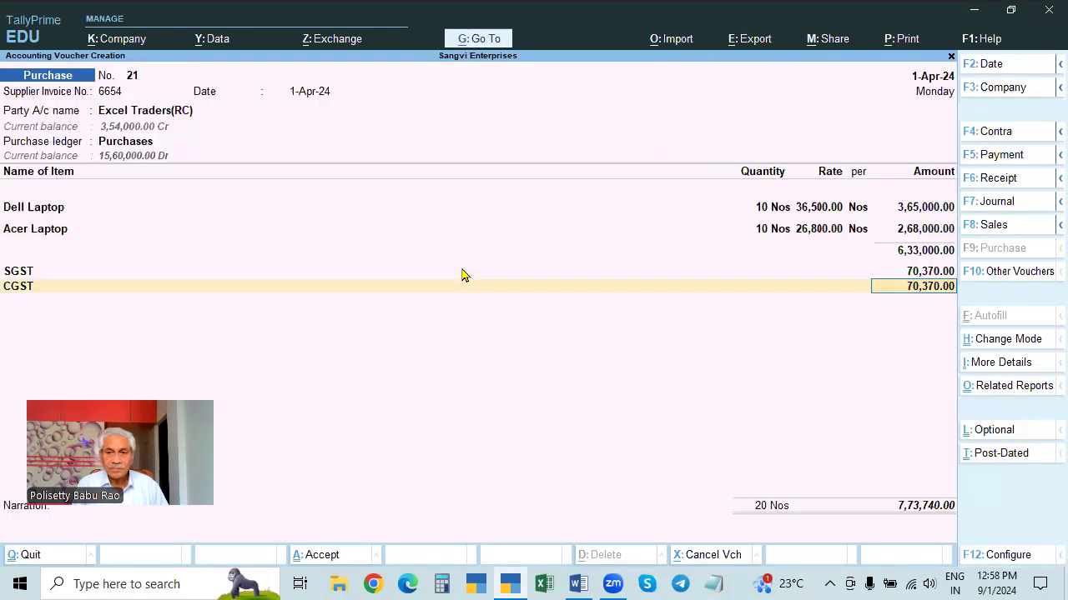
# Step: Reopen the voucher's detailed GST tax analysis to check the tax rates applied to Acer Laptop
pyautogui.press('Return')
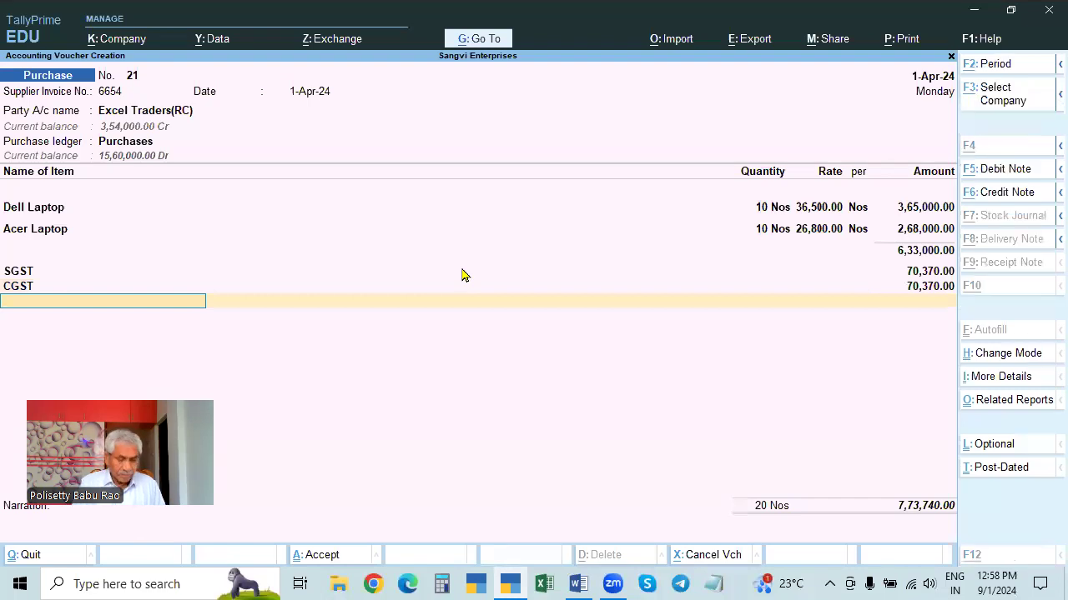
pyautogui.hotkey('ctrl', 'o')
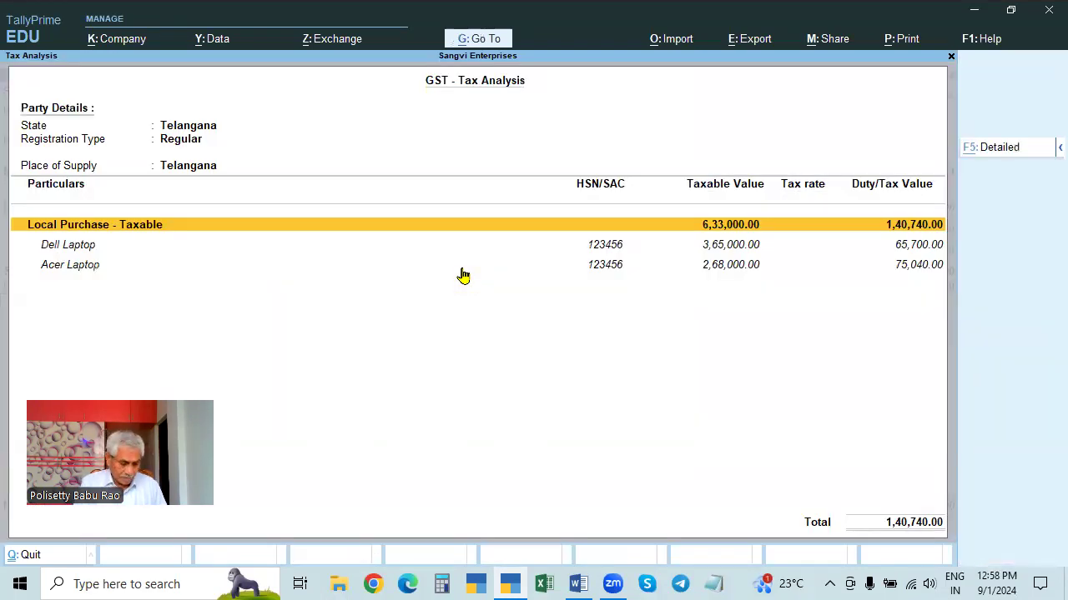
pyautogui.hotkey('alt', 'F5')
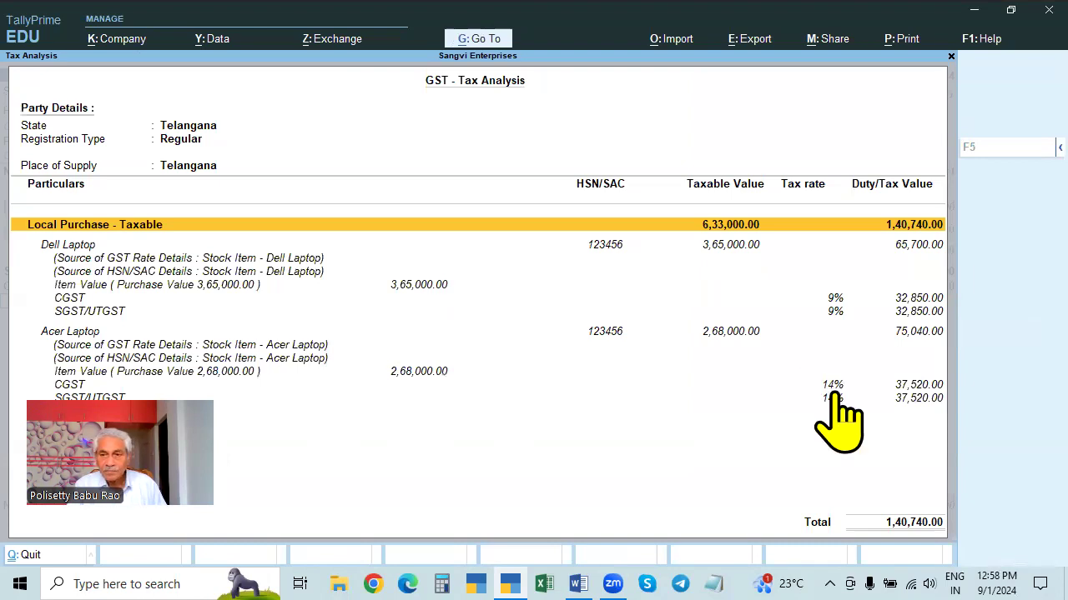
# Step: Switch to Calculator and compute 9% of the 268000 taxable value of Acer Laptop
pyautogui.click(442, 584)
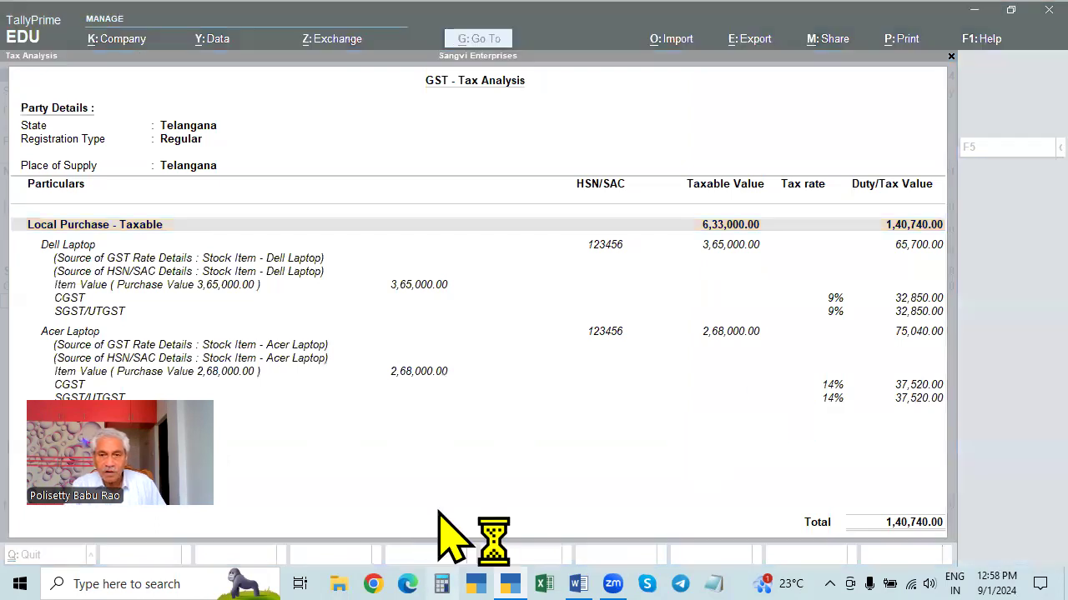
pyautogui.write('26')
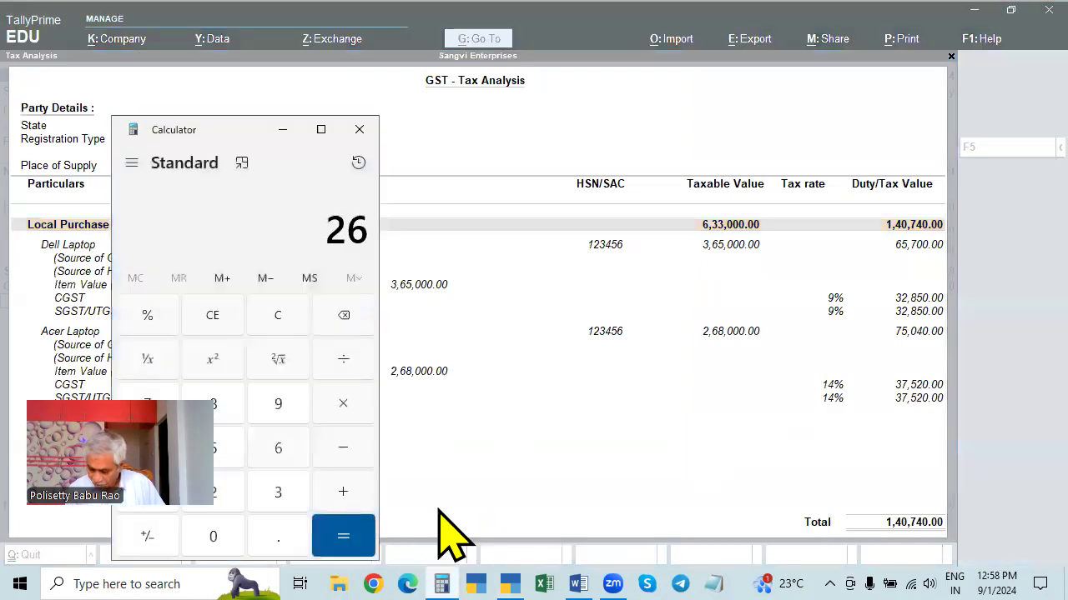
pyautogui.write('8000')
pyautogui.write('*9')
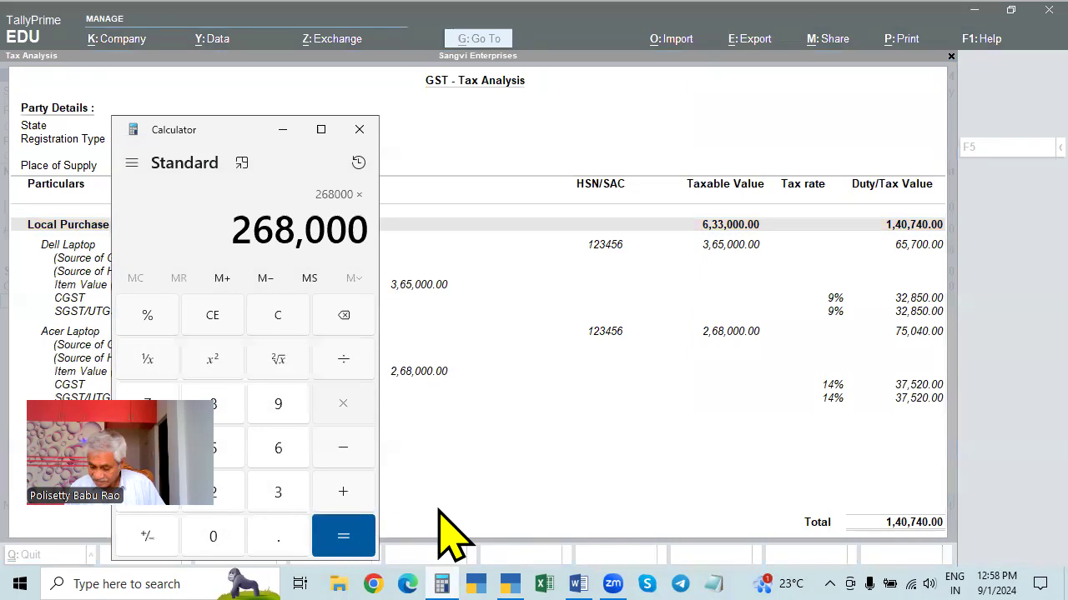
pyautogui.write('%')
pyautogui.press('Return')
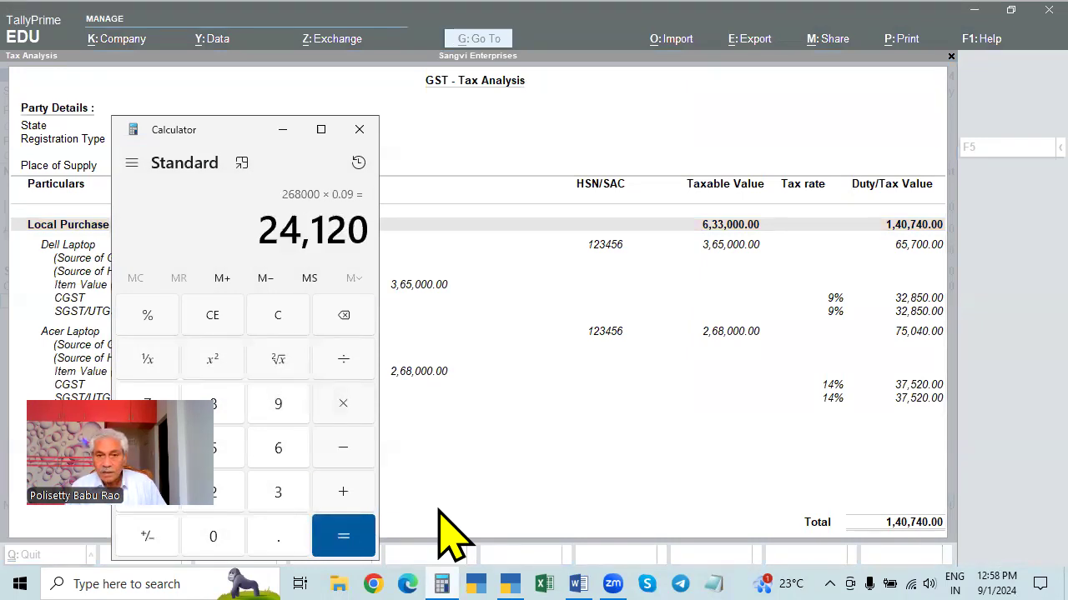
# Step: Clear the calculator and compute 14% of 268000 to compare with the Acer Laptop tax lines
pyautogui.press('Escape')
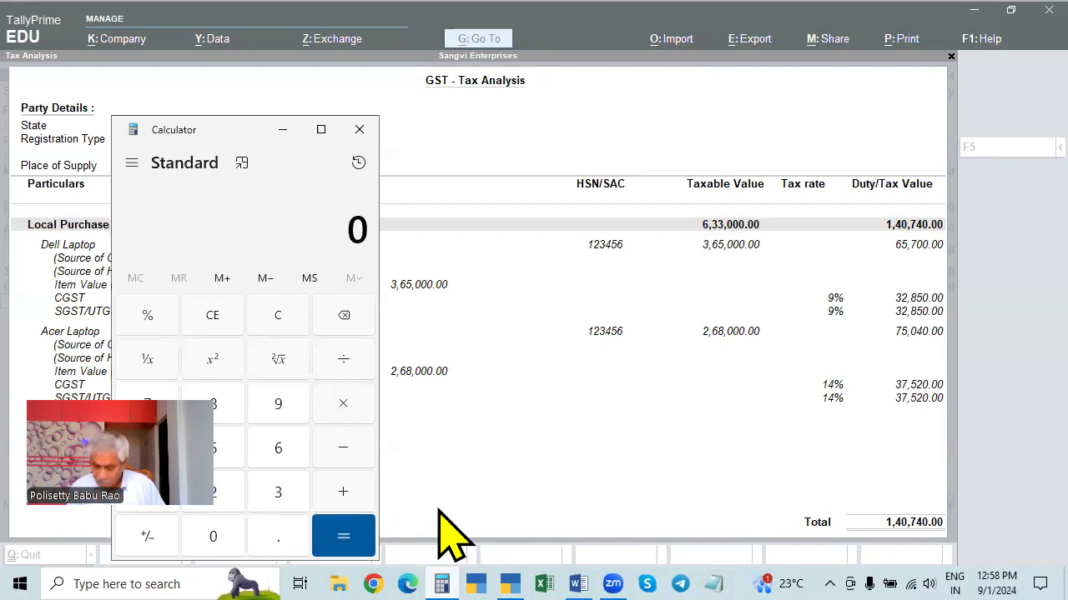
pyautogui.write('2')
pyautogui.write('68000')
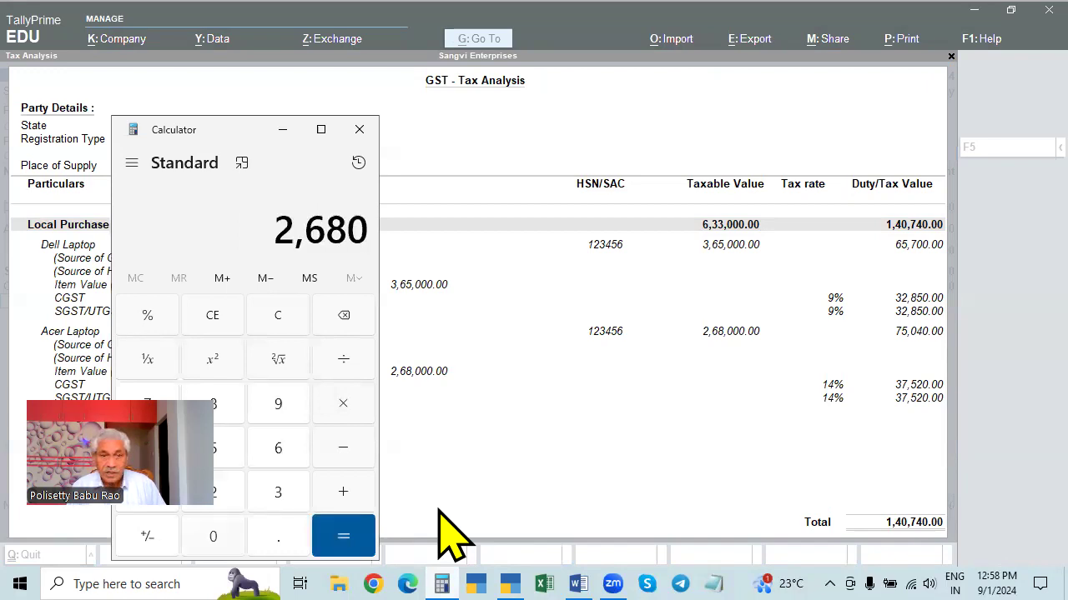
pyautogui.write('*0.14')
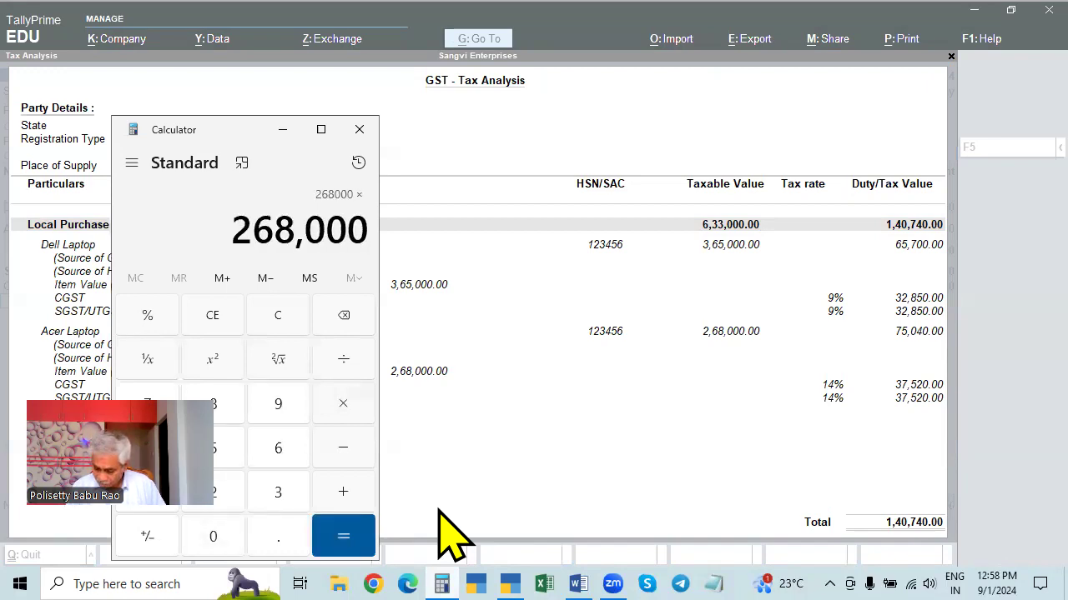
pyautogui.press('Return')
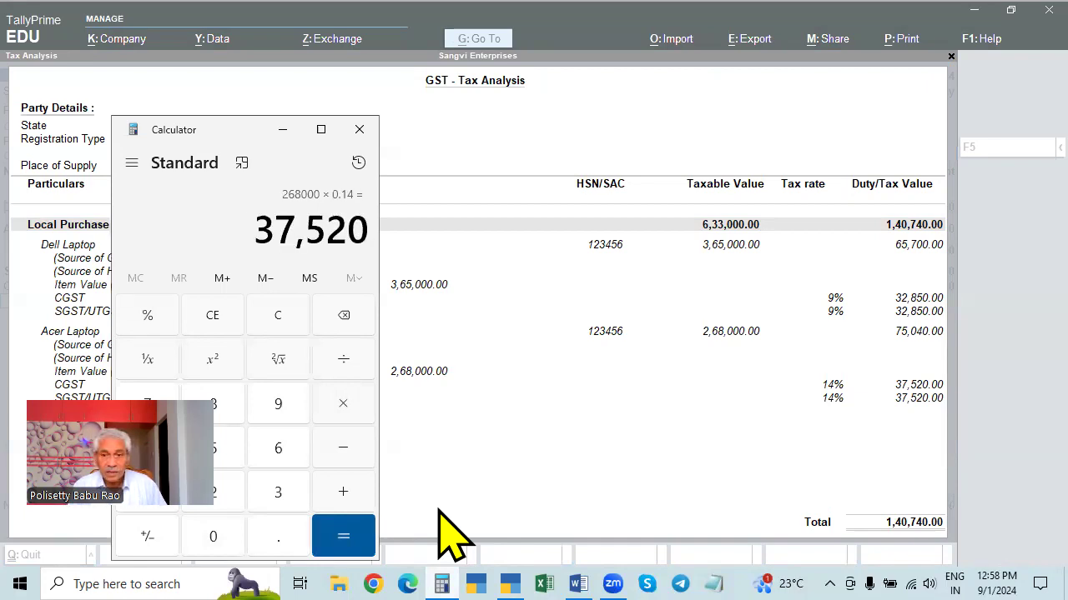
# Step: Close Calculator and the GST tax analysis to return to the Excel Traders(RC) purchase voucher
pyautogui.press('Escape')
pyautogui.click(359, 129)
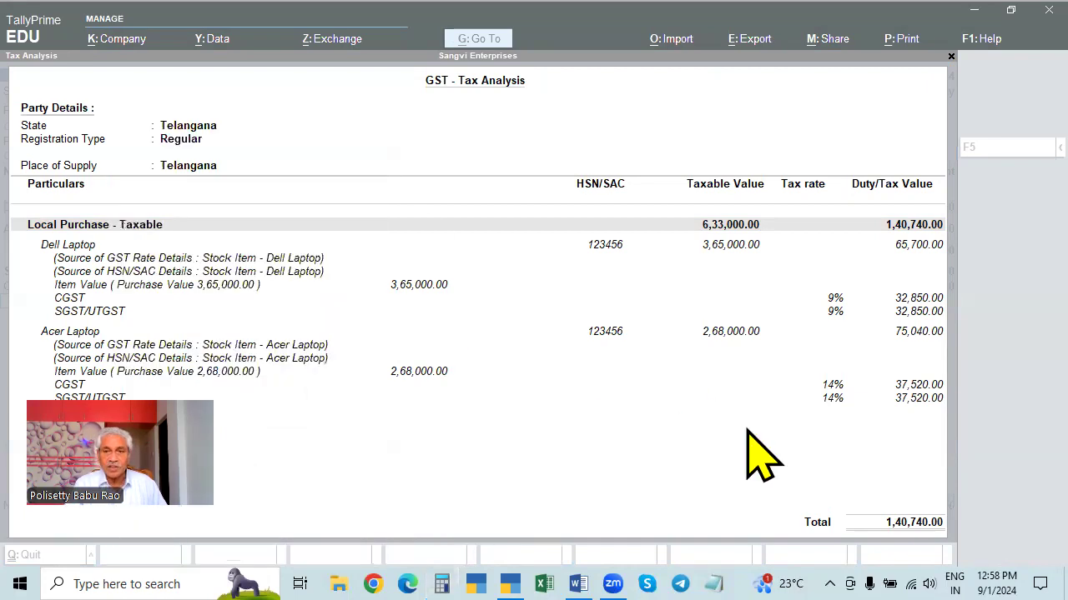
pyautogui.press('Escape')
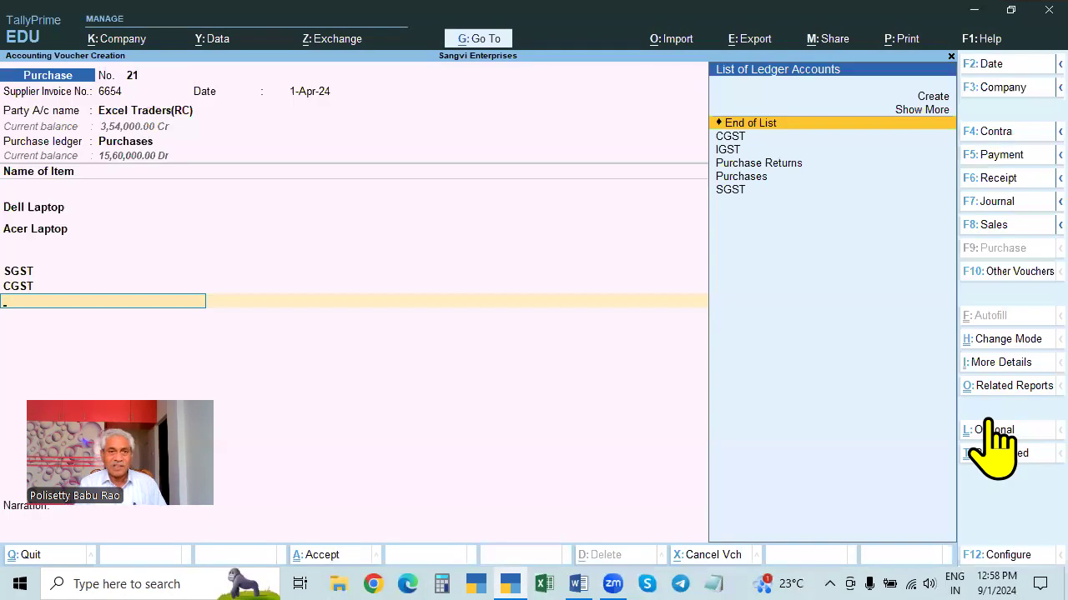
# Step: Replace the Acer Laptop item in the purchase voucher with Dell Computer, keeping the voucher open
pyautogui.click(59, 230)
pyautogui.press('BackSpace')
pyautogui.press('Escape')
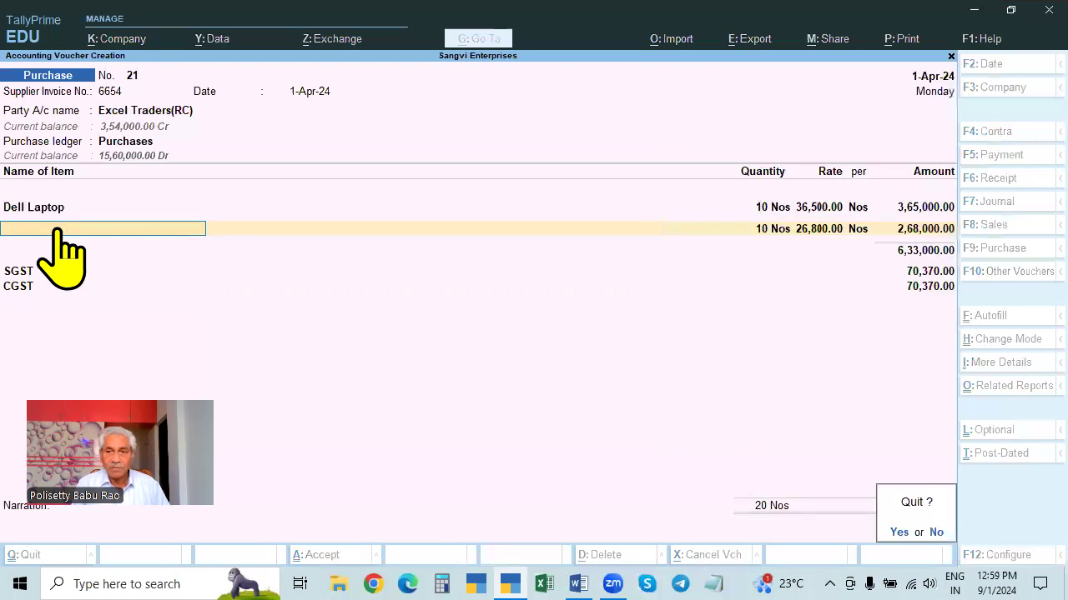
pyautogui.press('n')
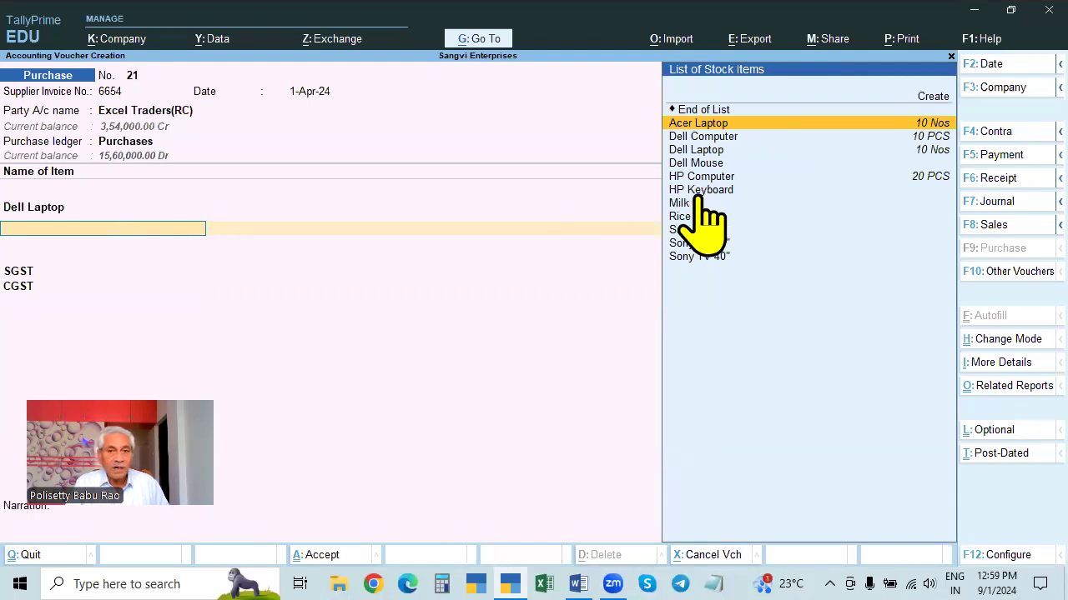
pyautogui.click(718, 178)
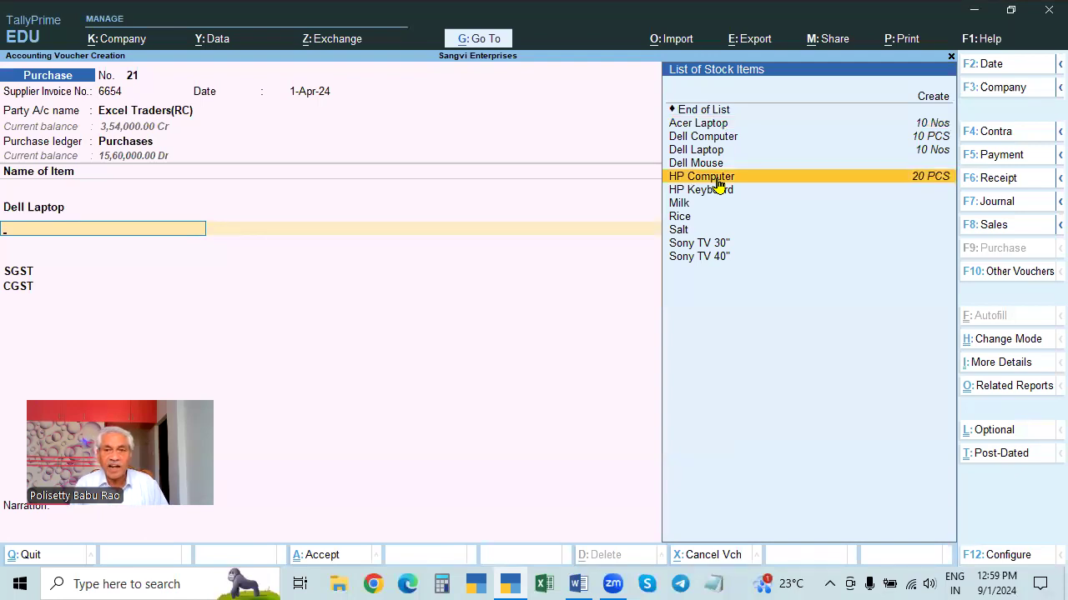
pyautogui.press('Up')
pyautogui.press('Up')
pyautogui.press('Up')
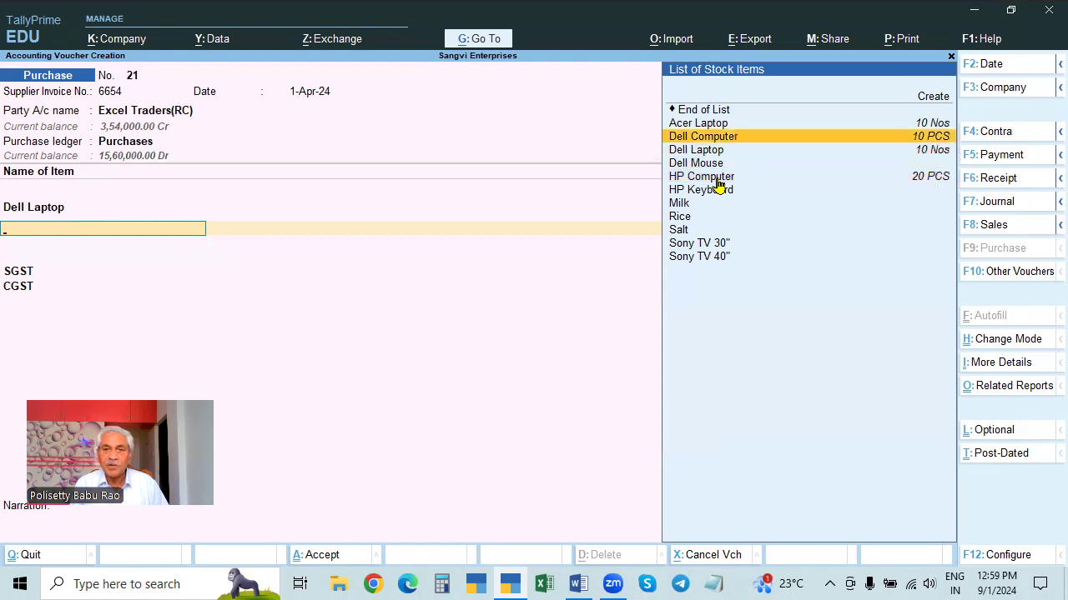
pyautogui.press('Return')
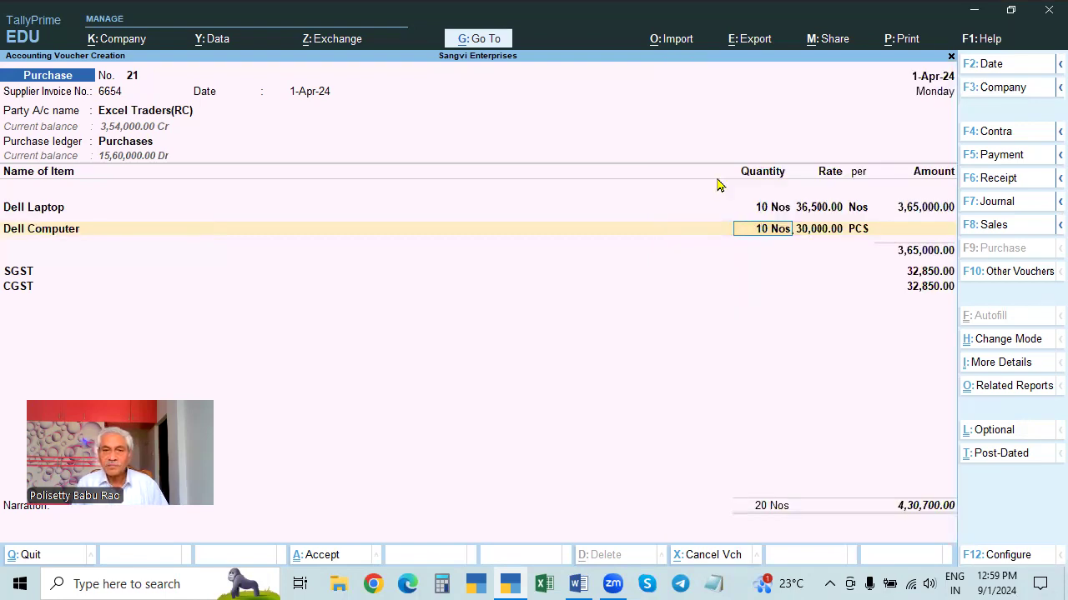
# Step: Set the Dell Computer quantity to 10 PCS at rate 30,000 and carry the entry through the SGST and CGST lines
pyautogui.write('10')
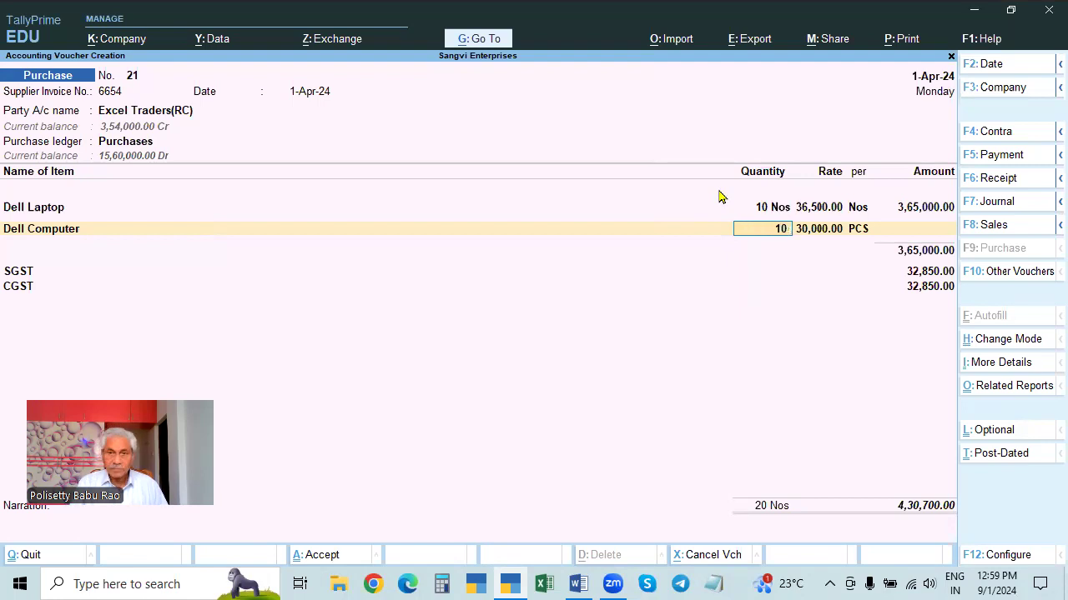
pyautogui.press('Return')
pyautogui.press('Return')
pyautogui.press('Return')
pyautogui.press('Return')
pyautogui.press('Return')
pyautogui.press('Return')
pyautogui.press('Return')
pyautogui.press('Return')
pyautogui.press('Return')
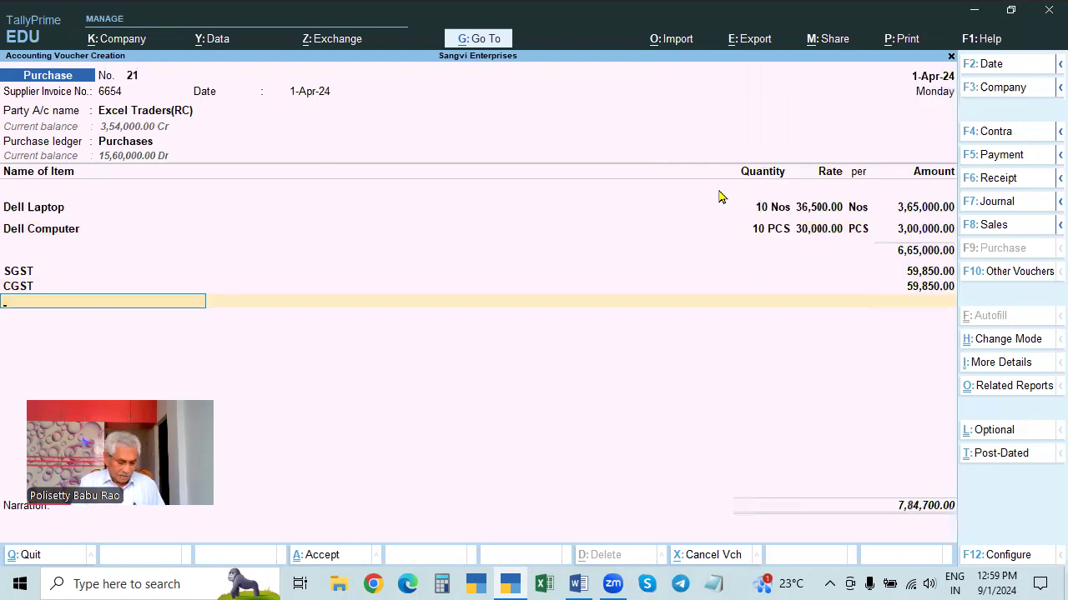
# Step: Check the voucher's detailed GST tax analysis for Dell Laptop and Dell Computer, then return to the voucher
pyautogui.hotkey('ctrl', 'o')
pyautogui.press('Return')
pyautogui.hotkey('alt', 'F5')
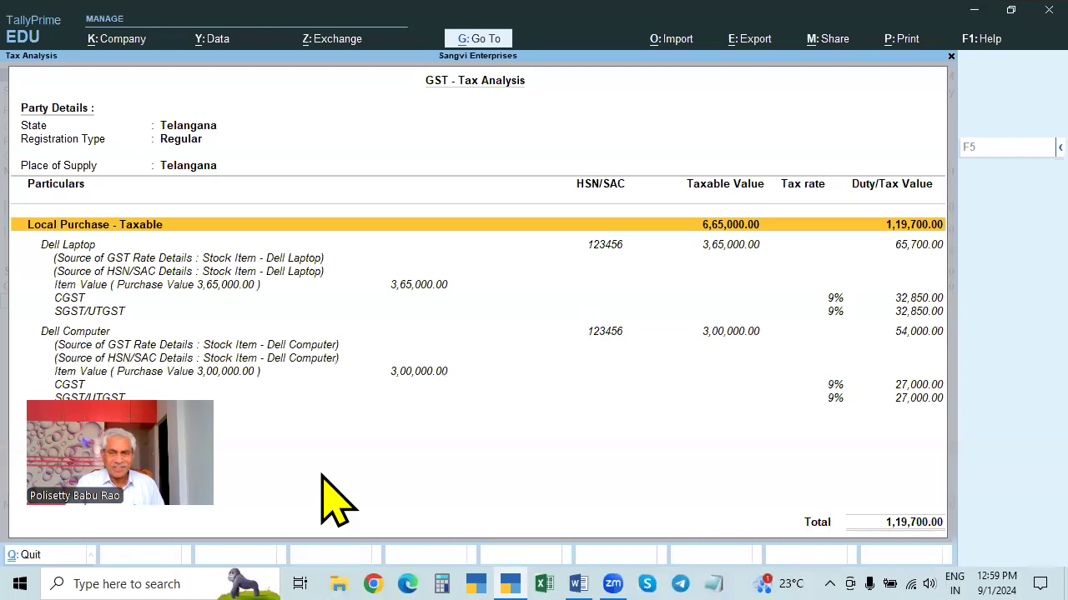
pyautogui.click(65, 247)
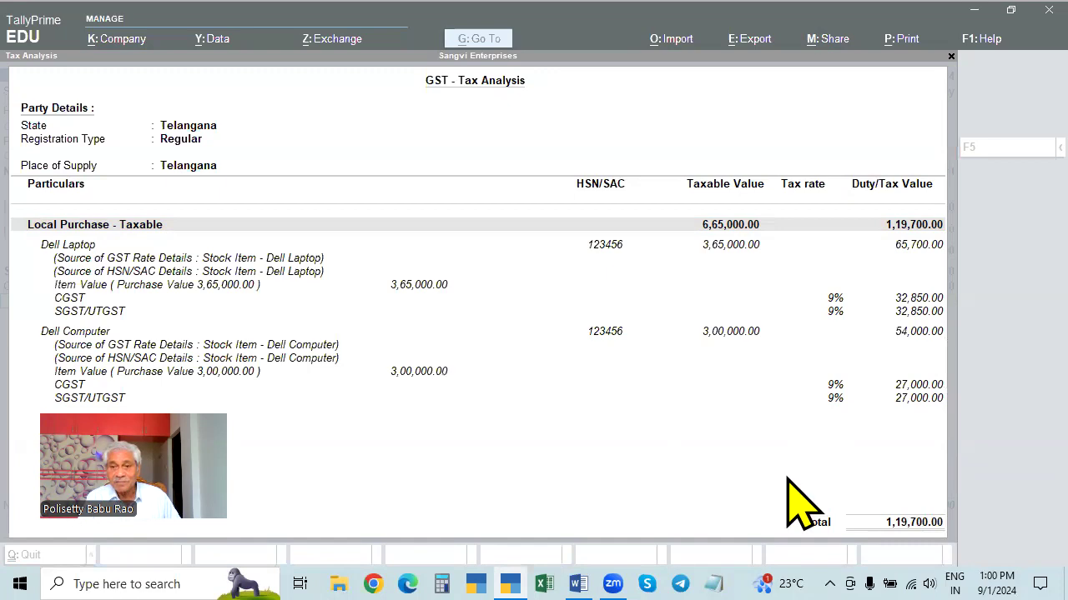
pyautogui.press('Escape')
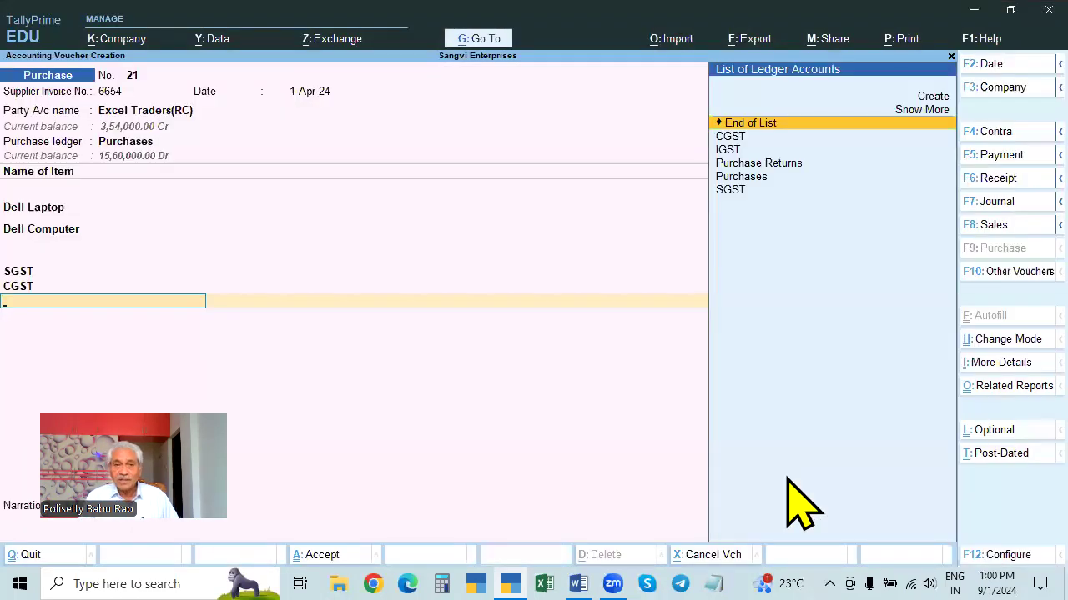
# Step: Finish the ledger lines, enter "-" as the narration, and save the Excel Traders(RC) purchase voucher
pyautogui.press('Return')
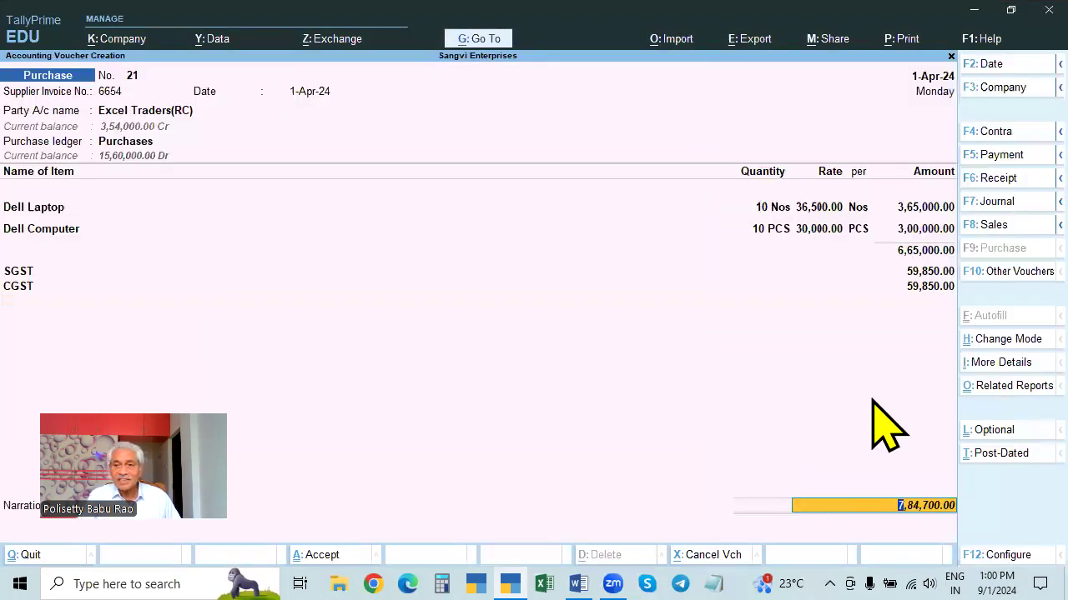
pyautogui.press('Return')
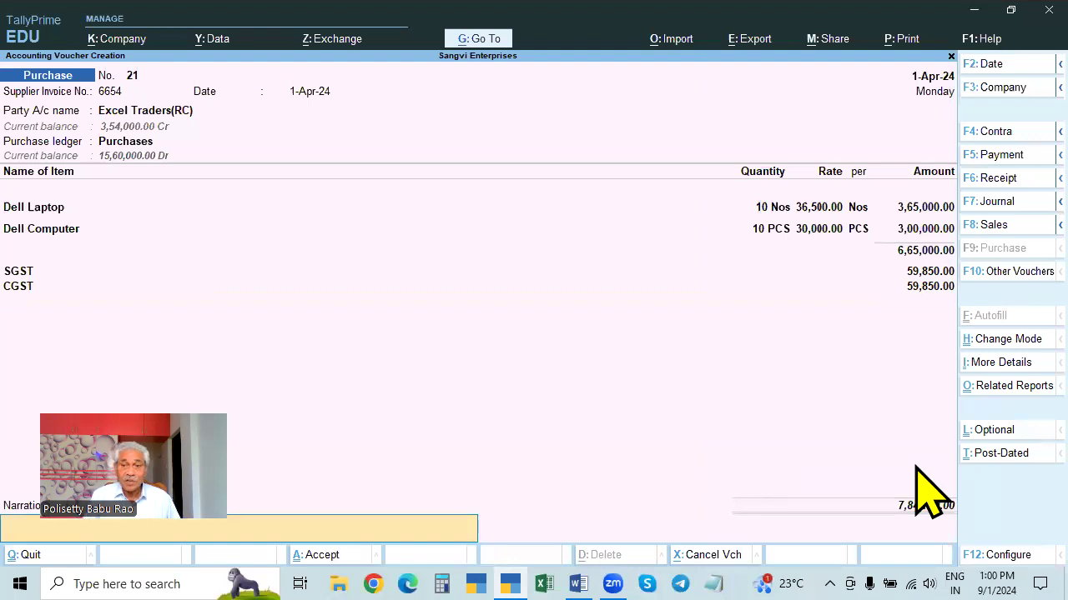
pyautogui.write('-')
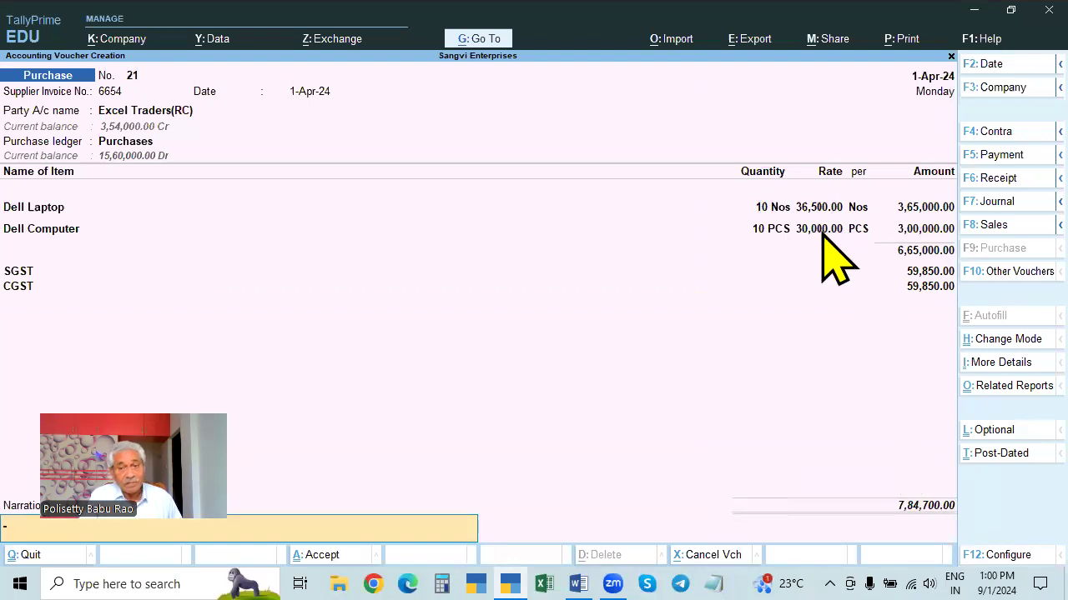
pyautogui.press('Return')
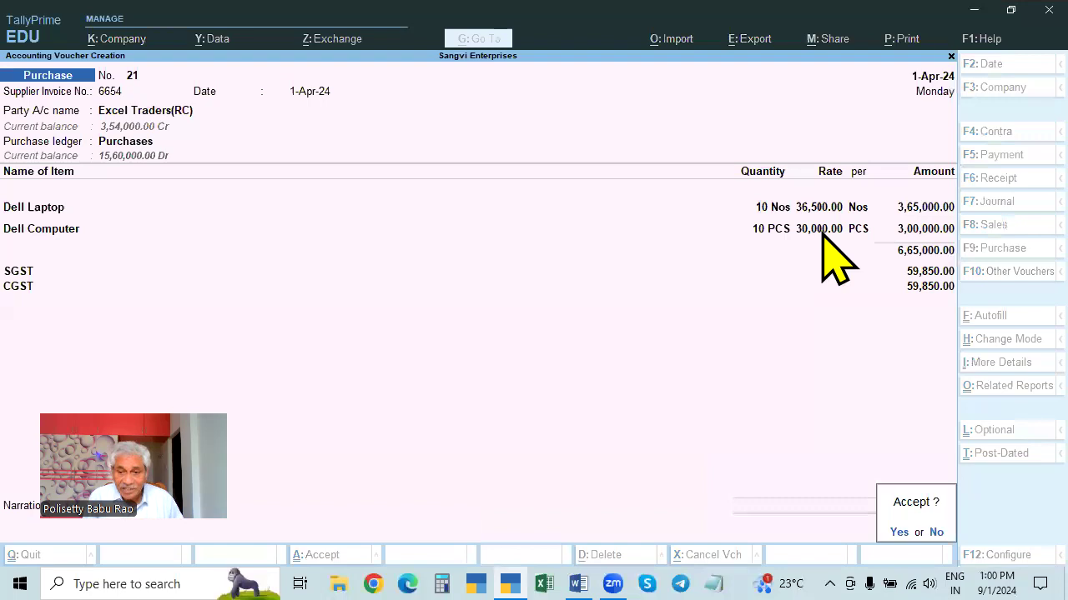
pyautogui.press('Return')
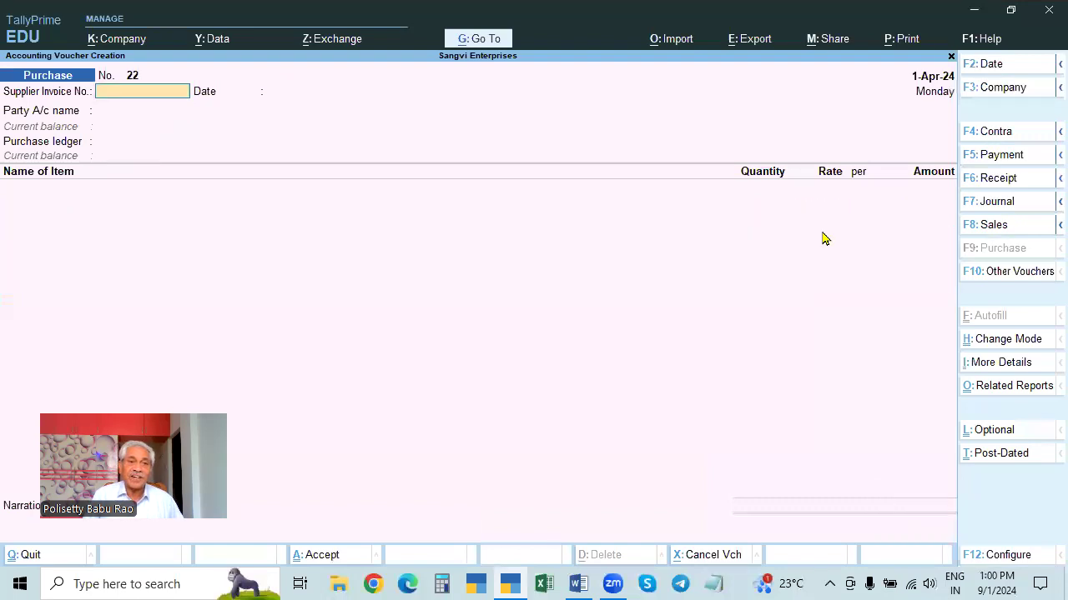
# Step: Enter supplier invoice number 6598 dated 1-Apr-24 in the new purchase voucher
pyautogui.write('6598')
pyautogui.press('Return')
pyautogui.press('Return')
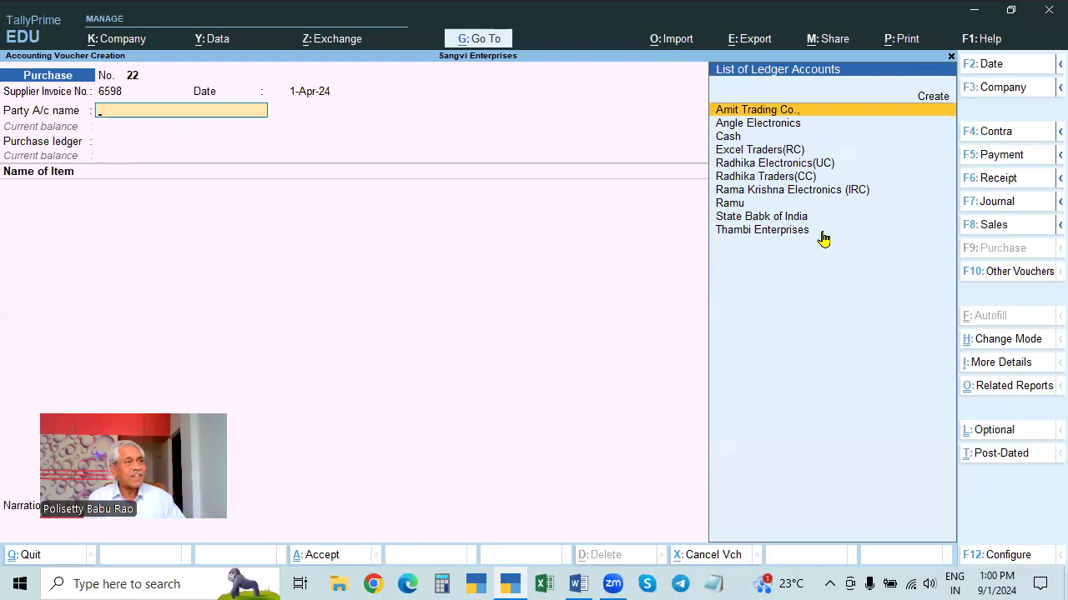
# Step: Set the party to Rama Krishna Electronics (IRC) with its default party details, and the purchase ledger to Purchases
pyautogui.press('Down')
pyautogui.press('Down')
pyautogui.press('Down')
pyautogui.press('Down')
pyautogui.press('Down')
pyautogui.press('Down')
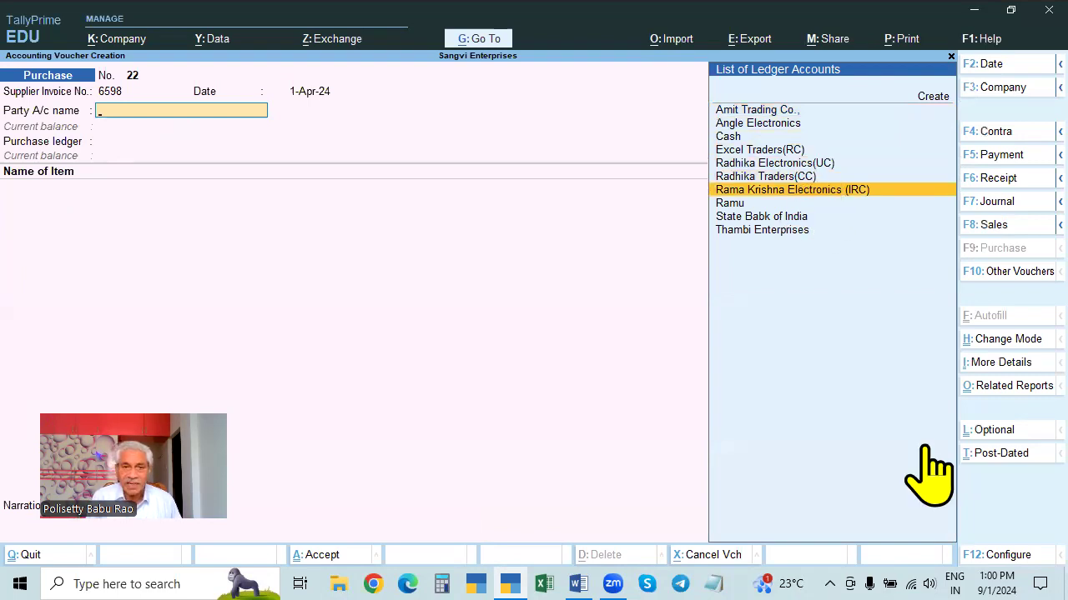
pyautogui.press('Return')
pyautogui.hotkey('ctrl', 'a')
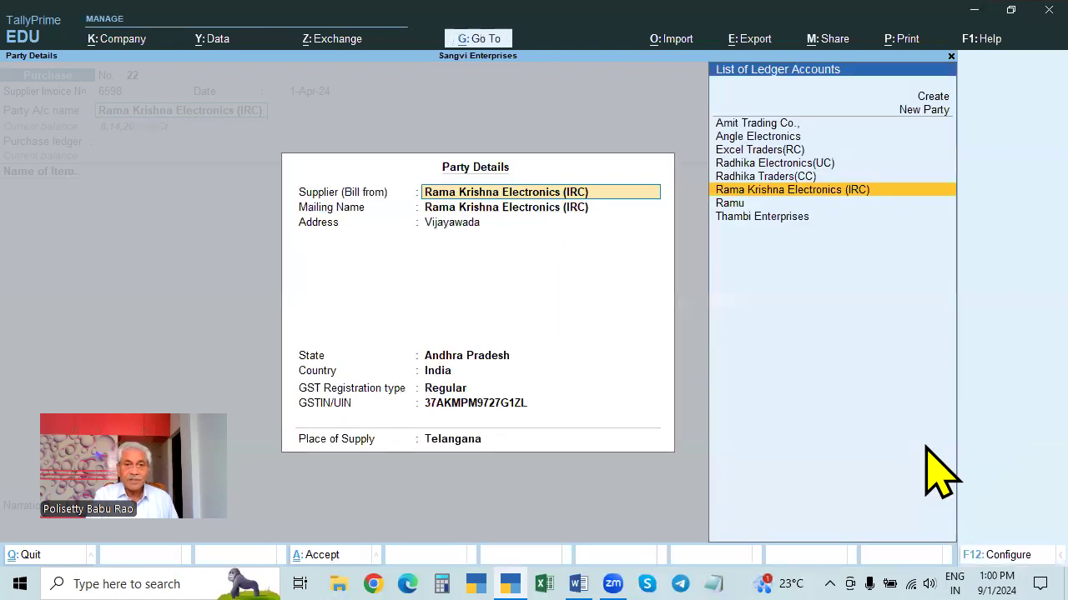
pyautogui.hotkey('ctrl', 'a')
pyautogui.press('Down')
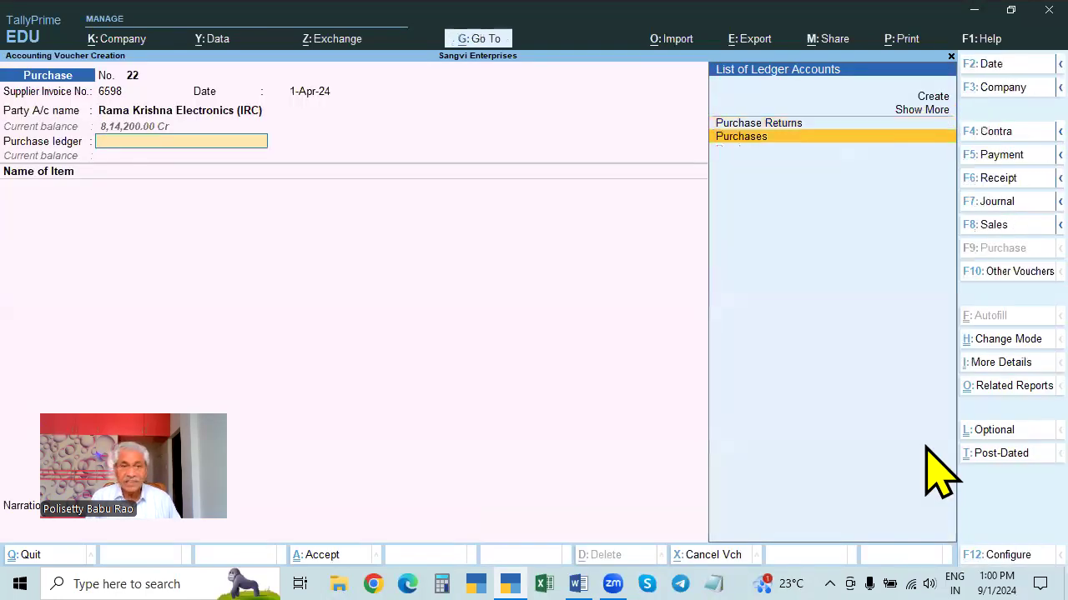
pyautogui.press('Return')
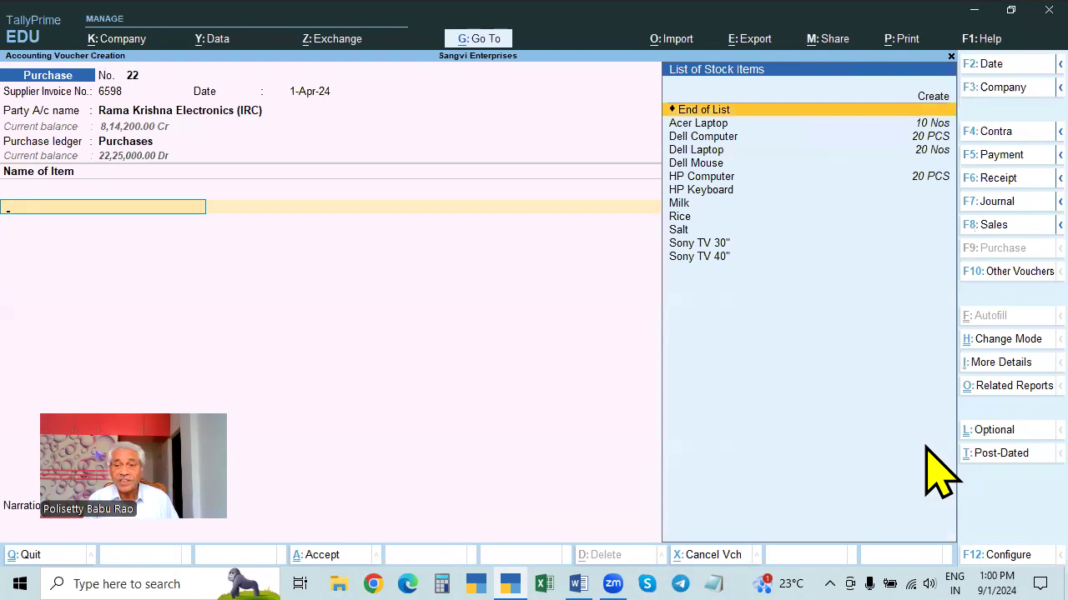
# Step: Add Acer Laptop to the voucher with a quantity of 10 Nos at a rate of 25,600
pyautogui.press('Down')
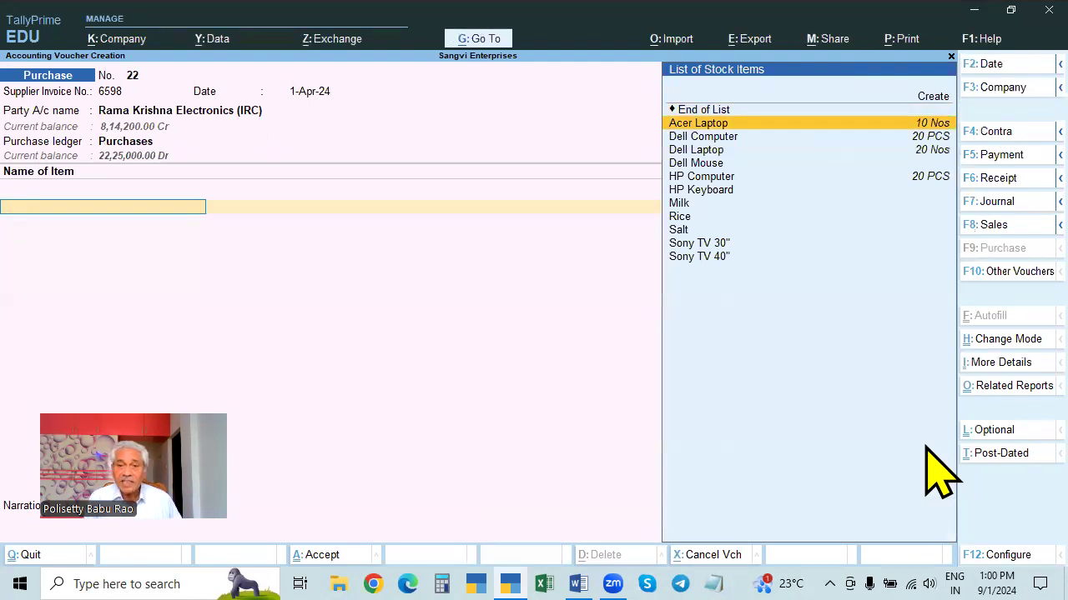
pyautogui.press('Return')
pyautogui.write('10')
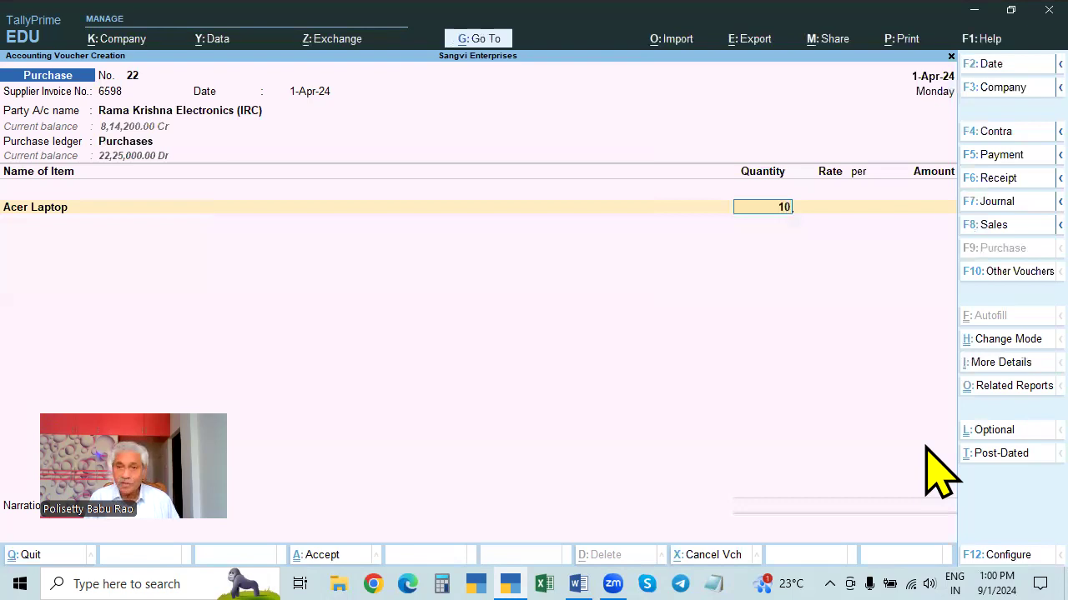
pyautogui.press('Return')
pyautogui.write('25600')
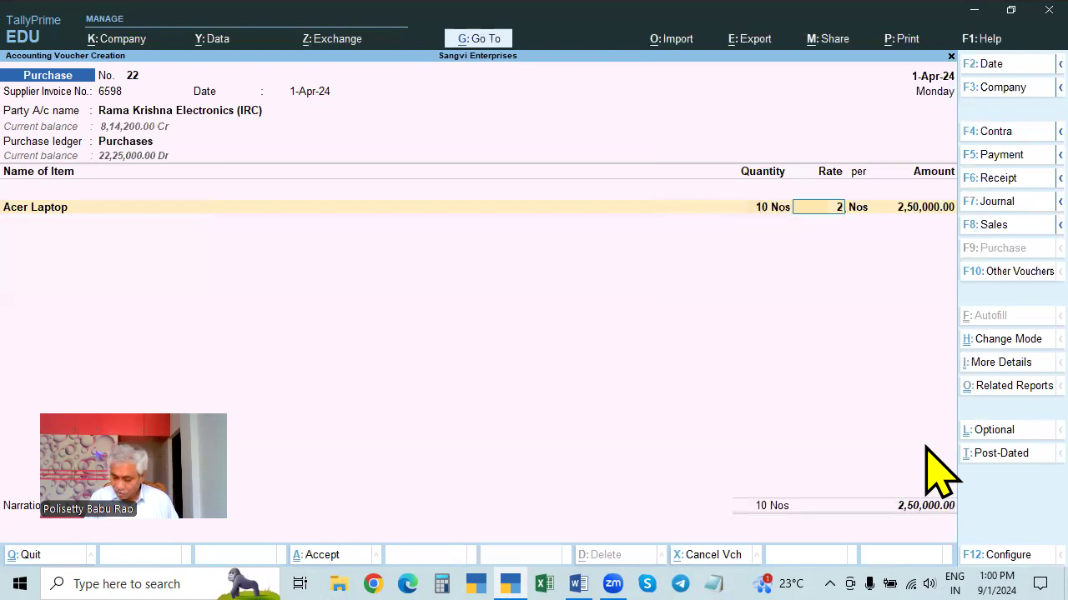
pyautogui.press('BackSpace')
pyautogui.press('BackSpace')
pyautogui.press('BackSpace')
pyautogui.press('BackSpace')
pyautogui.write('5600')
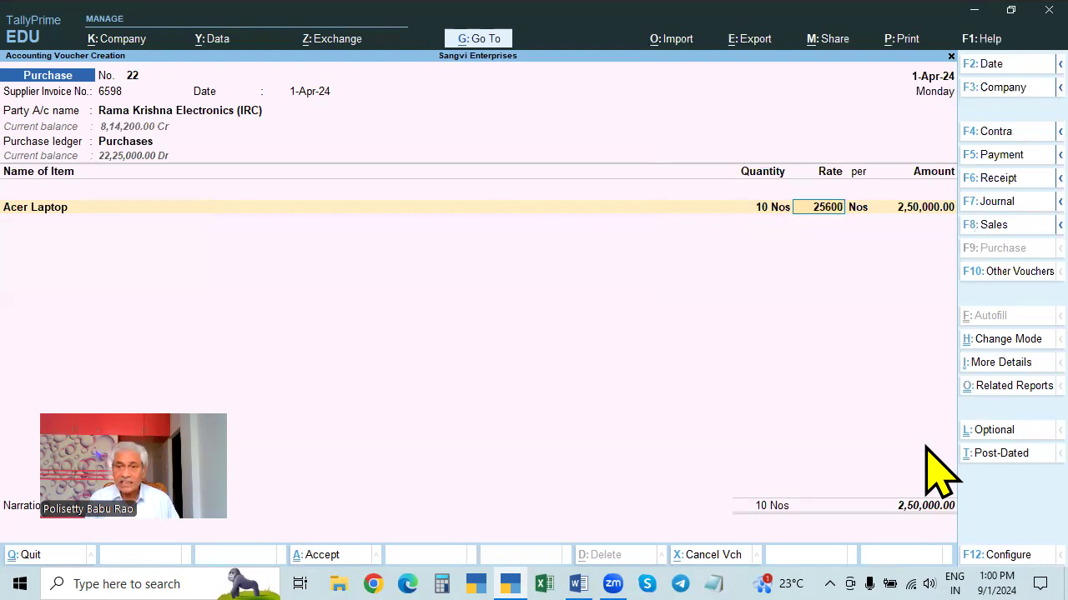
pyautogui.press('Return')
pyautogui.press('Return')
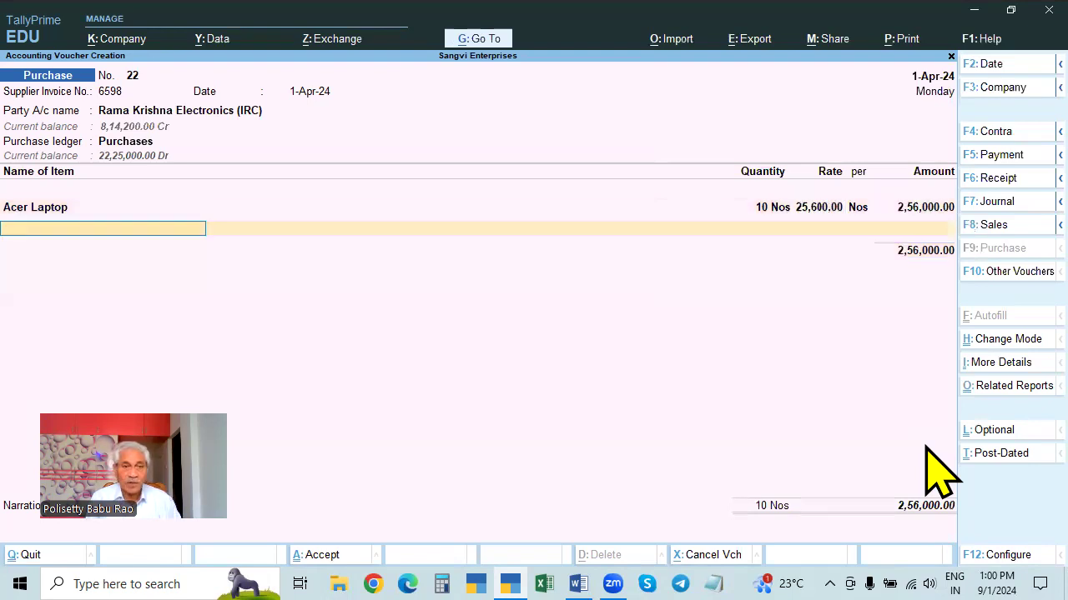
# Step: Add Dell Mouse to the voucher with a quantity of 50 PCS at a rate of 350
pyautogui.press('Down')
pyautogui.press('Down')
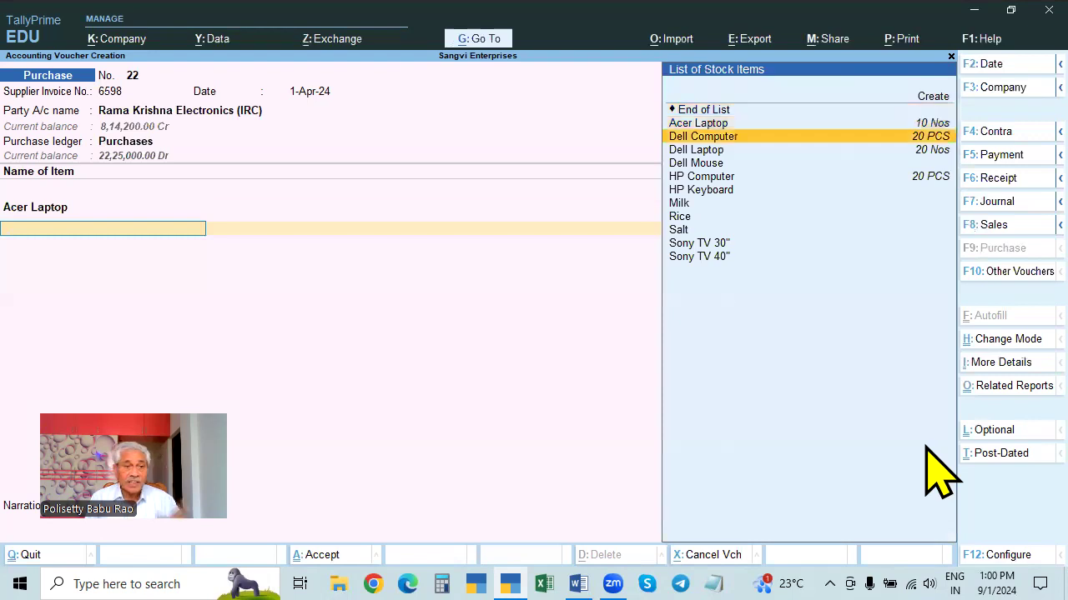
pyautogui.press('Down')
pyautogui.press('Down')
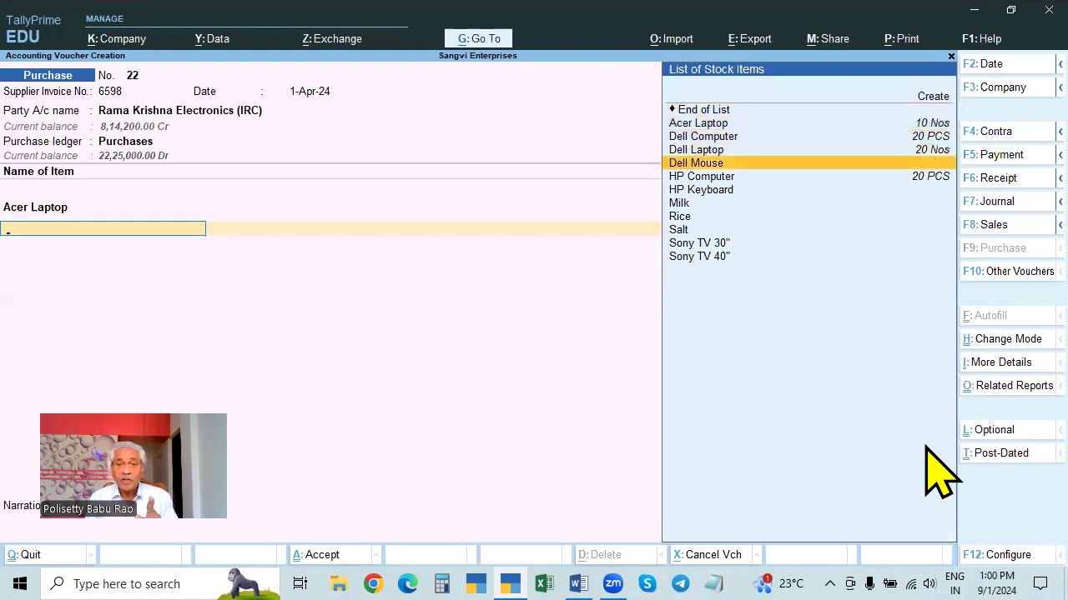
pyautogui.press('Return')
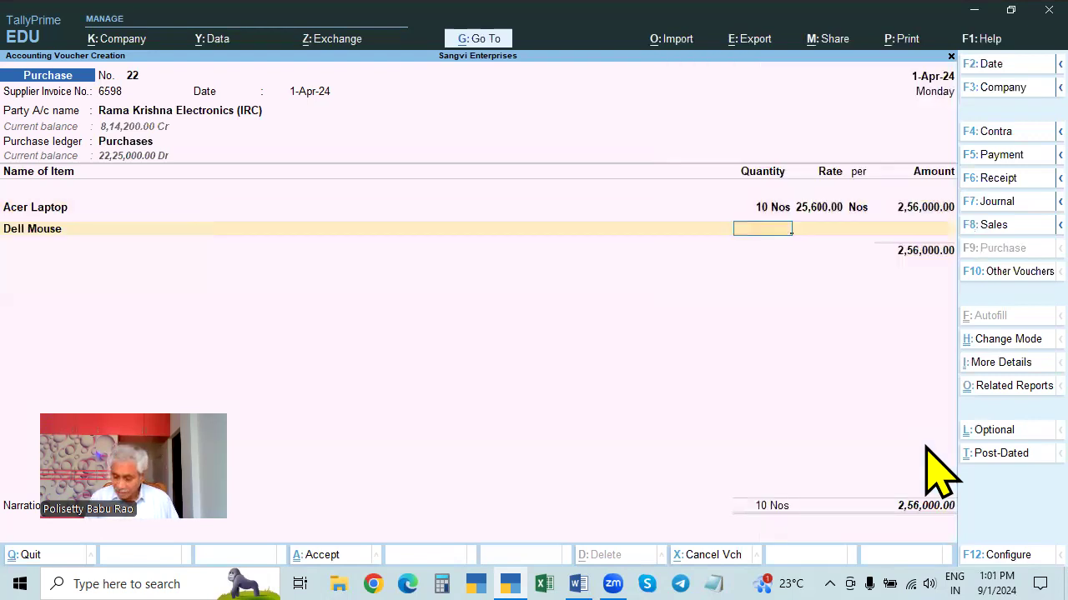
pyautogui.write('50')
pyautogui.press('Return')
pyautogui.write('350')
pyautogui.press('Return')
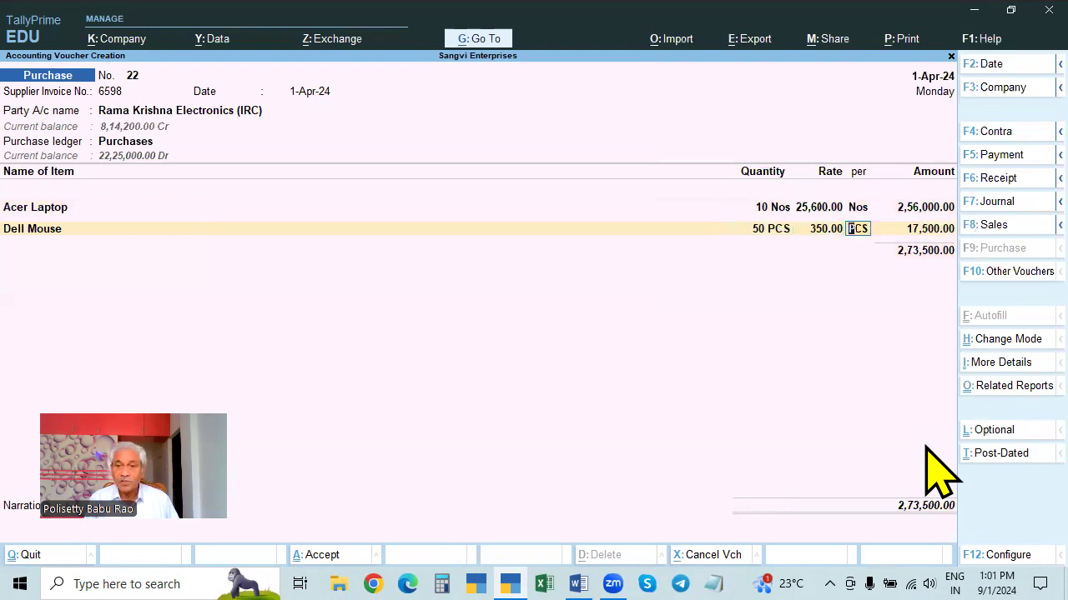
pyautogui.press('Return')
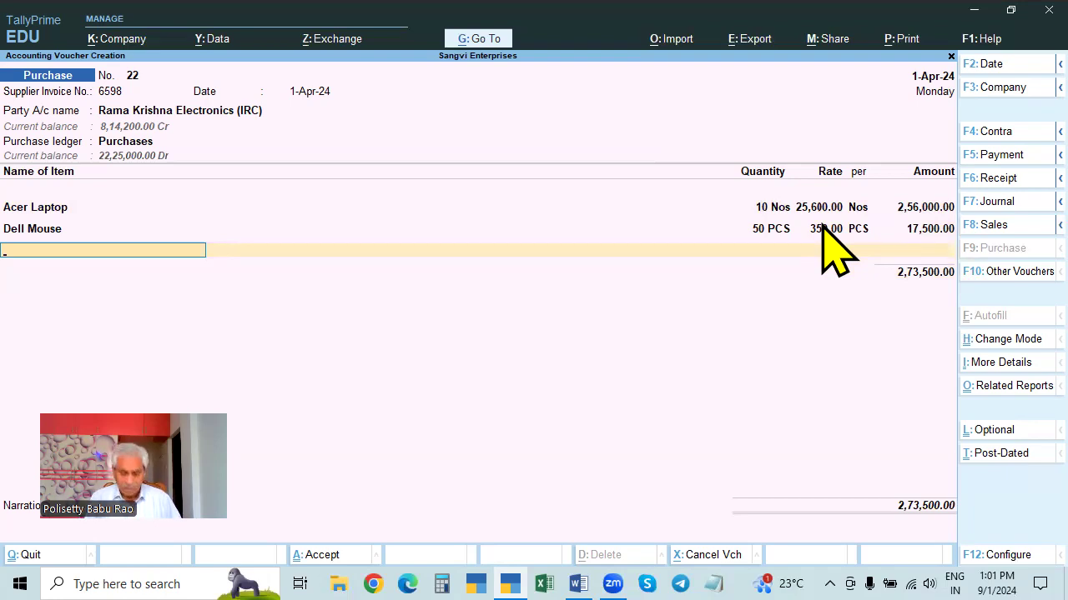
# Step: Add Sony TV 40" to the voucher with a quantity of 5 PCS at a rate of 45,000
pyautogui.press('Down')
pyautogui.press('Down')
pyautogui.press('Down')
pyautogui.press('Down')
pyautogui.press('Down')
pyautogui.press('Down')
pyautogui.press('Down')
pyautogui.press('Down')
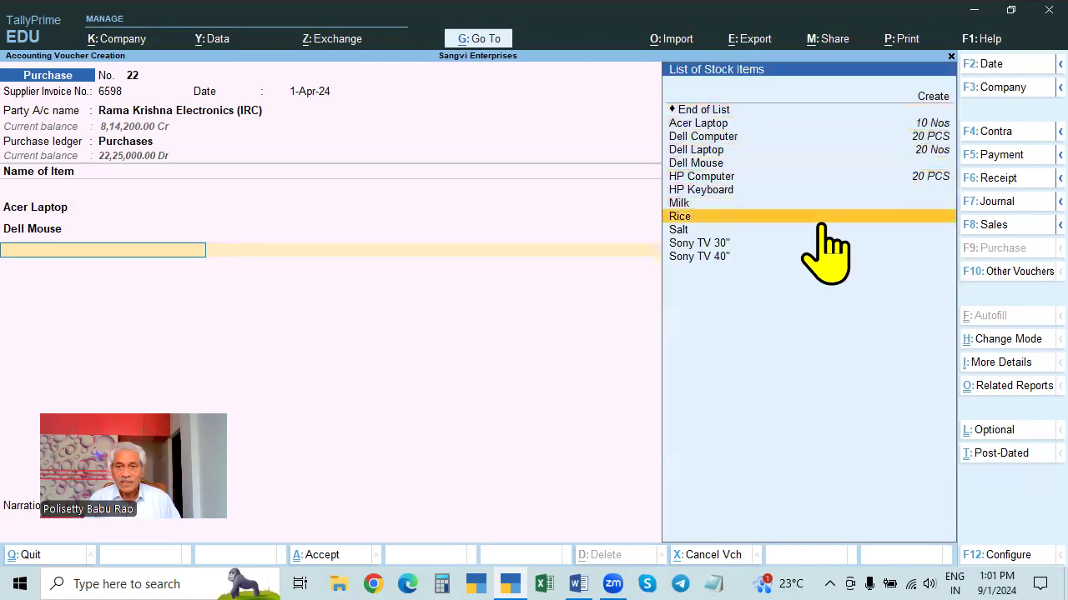
pyautogui.press('Down')
pyautogui.press('Down')
pyautogui.press('Down')
pyautogui.press('Return')
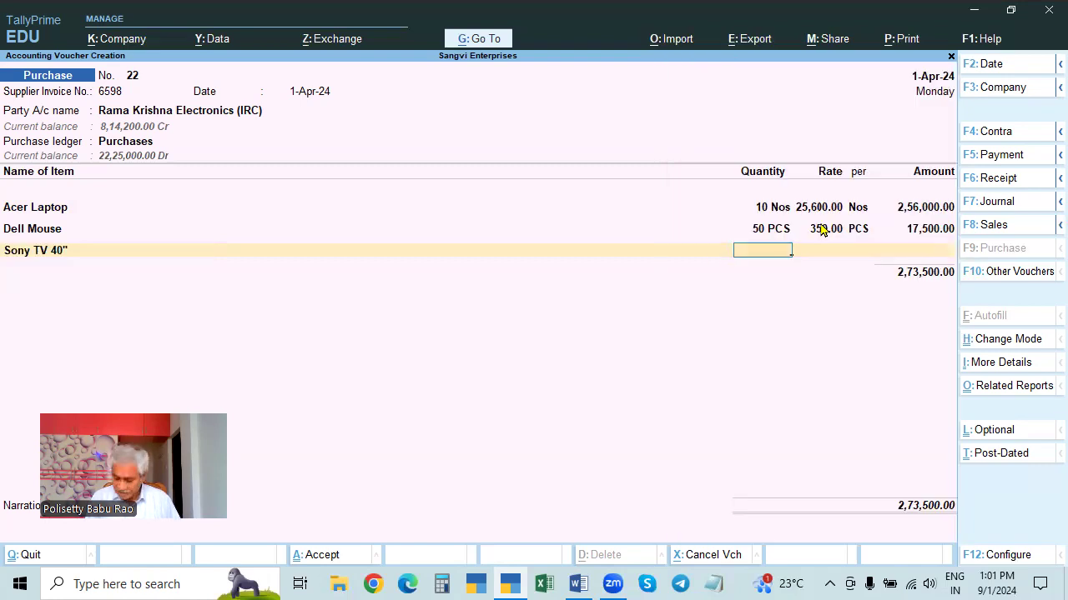
pyautogui.press('BackSpace')
pyautogui.press('BackSpace')
pyautogui.press('Return')
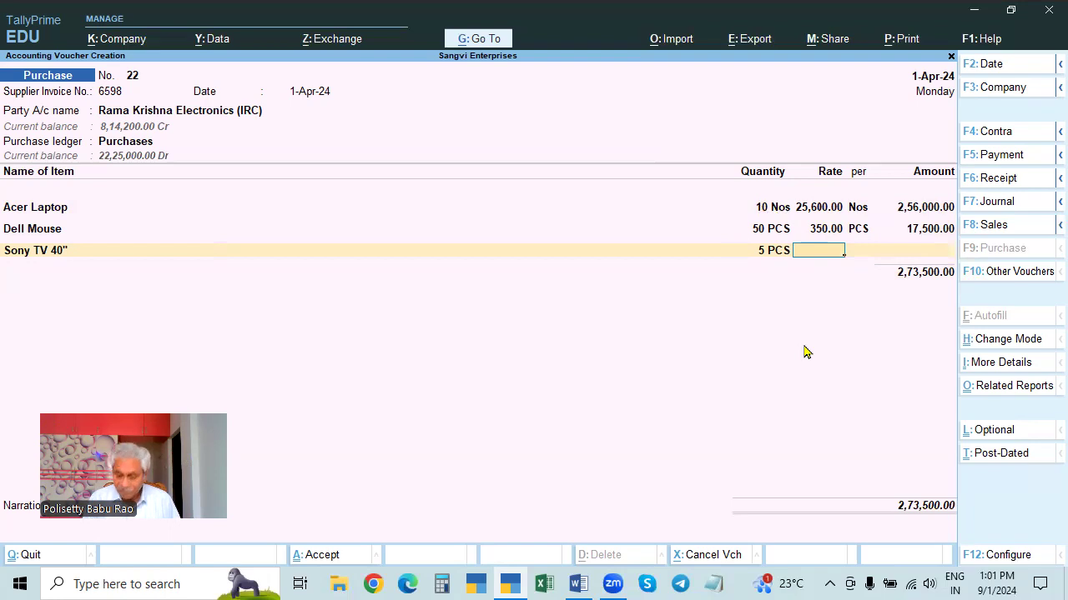
pyautogui.write('65000')
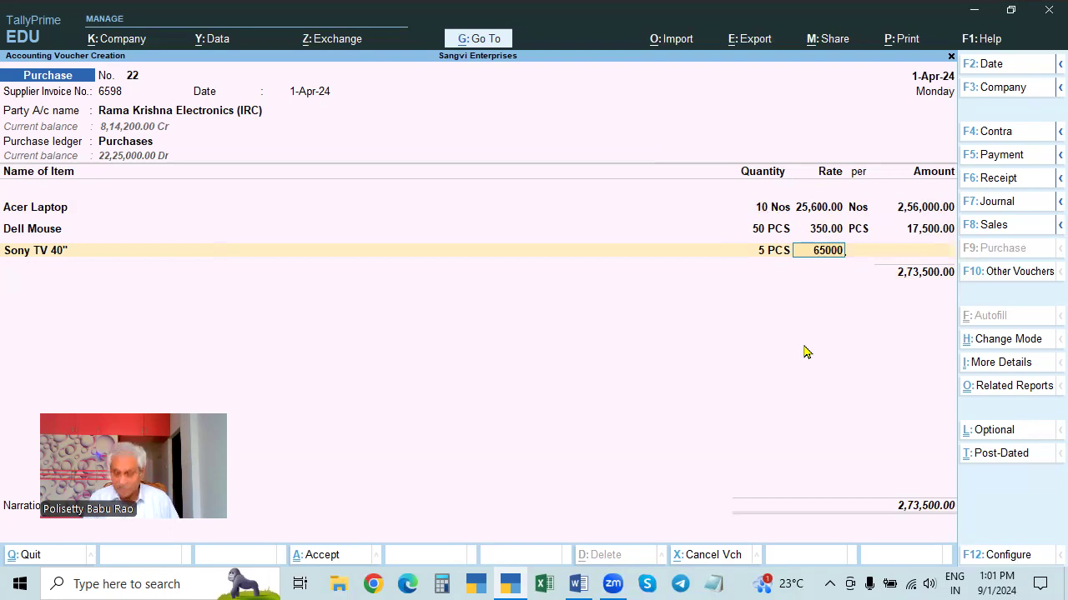
pyautogui.press('Escape')
pyautogui.write('45000')
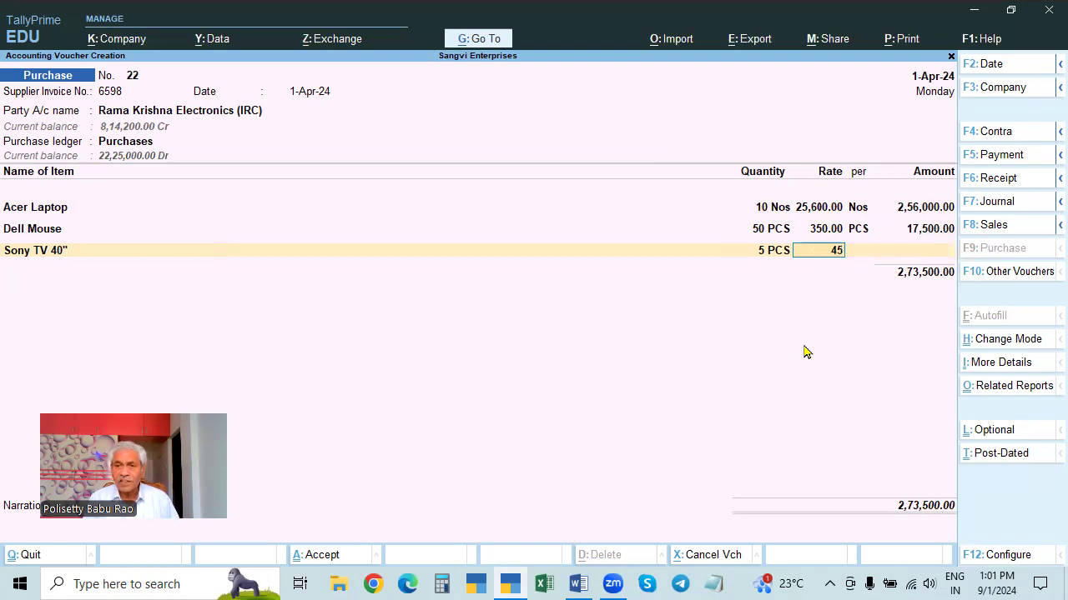
pyautogui.press('Return')
pyautogui.press('Return')
pyautogui.press('Return')
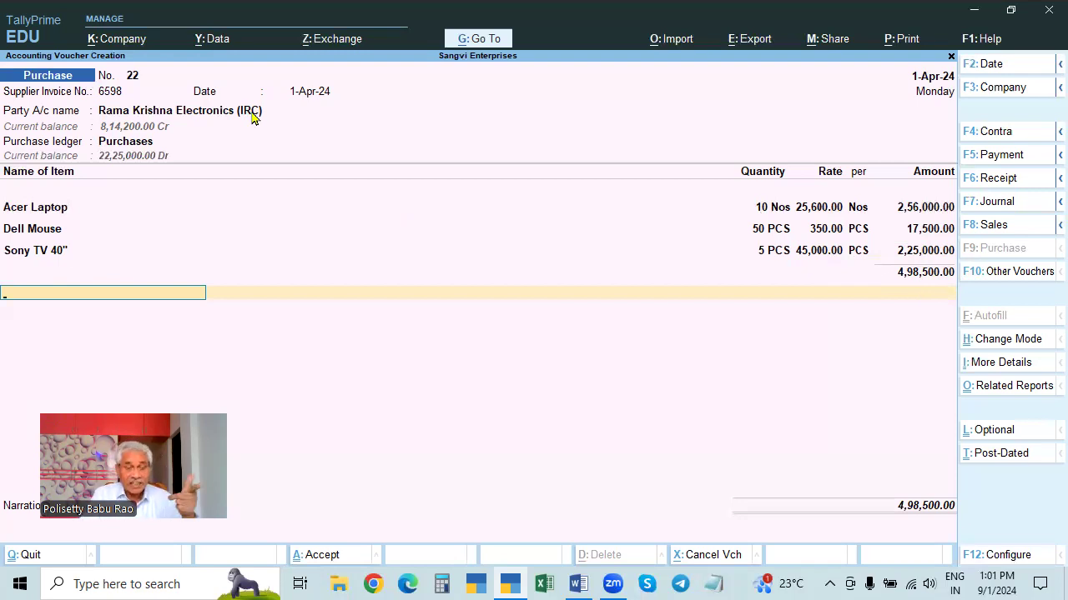
# Step: Try the CGST ledger in place of IGST on the tax line below the items
pyautogui.write('Igst')
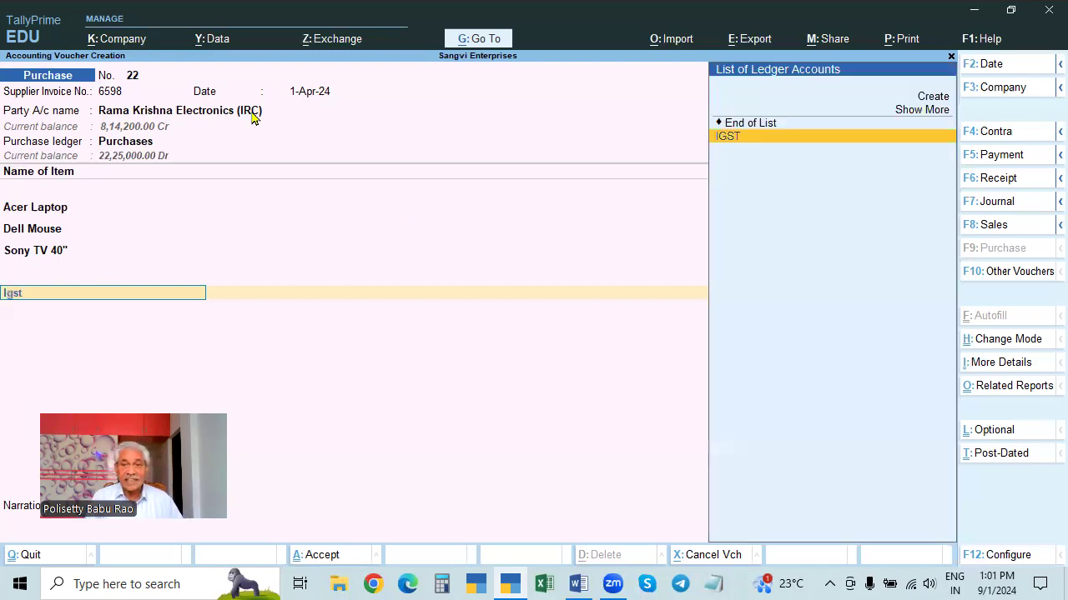
pyautogui.press('Return')
pyautogui.press('BackSpace')
pyautogui.write('Cgst')
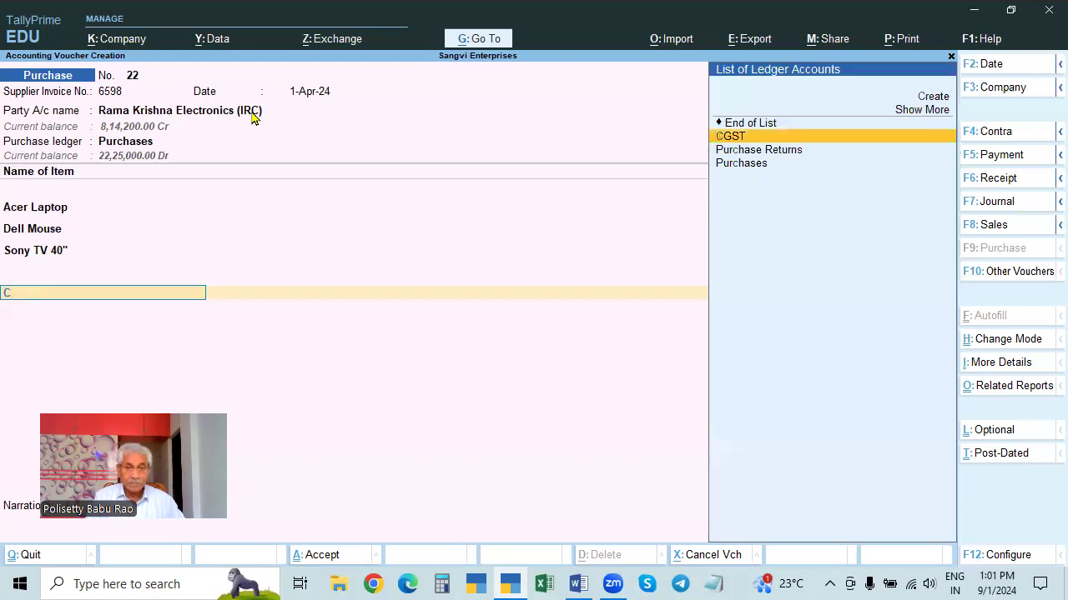
pyautogui.press('Return')
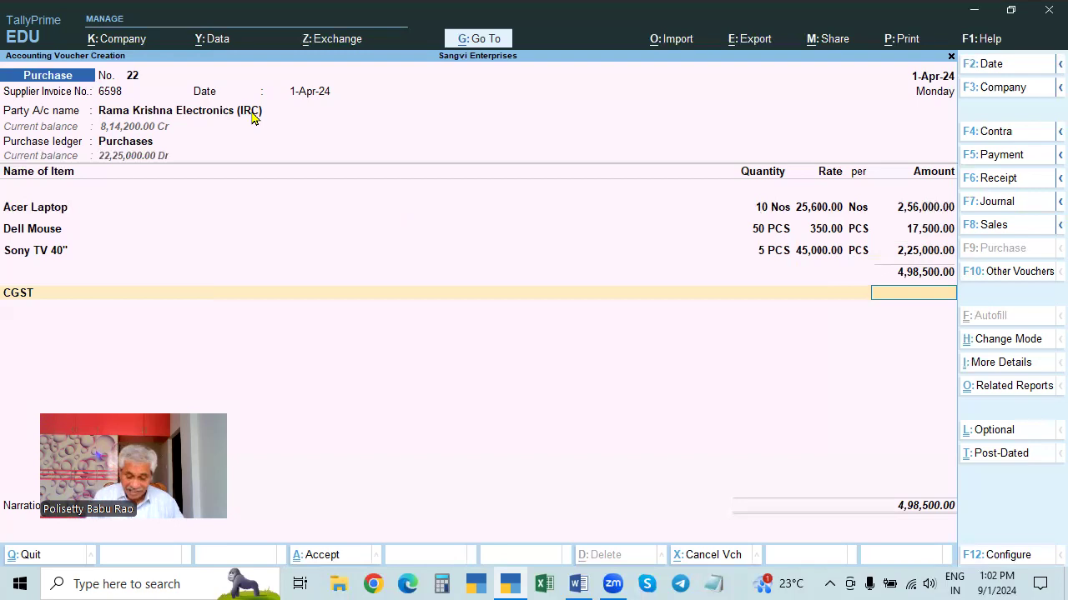
pyautogui.press('BackSpace')
# Step: Apply the IGST ledger below the stock items and finish the ledger entries
pyautogui.write('Igst')
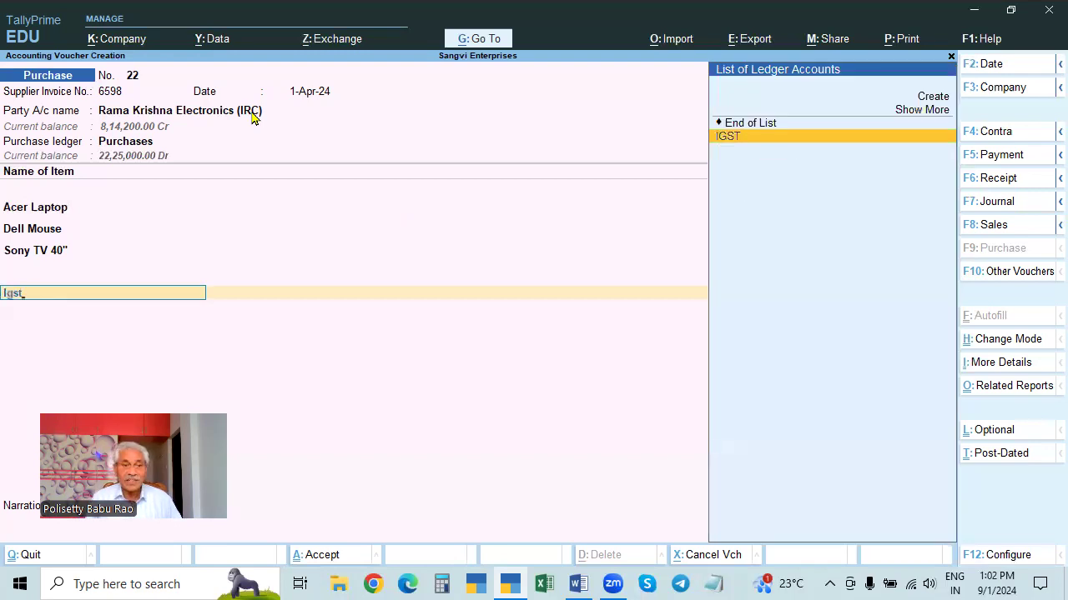
pyautogui.press('Return')
pyautogui.press('Return')
pyautogui.press('Return')
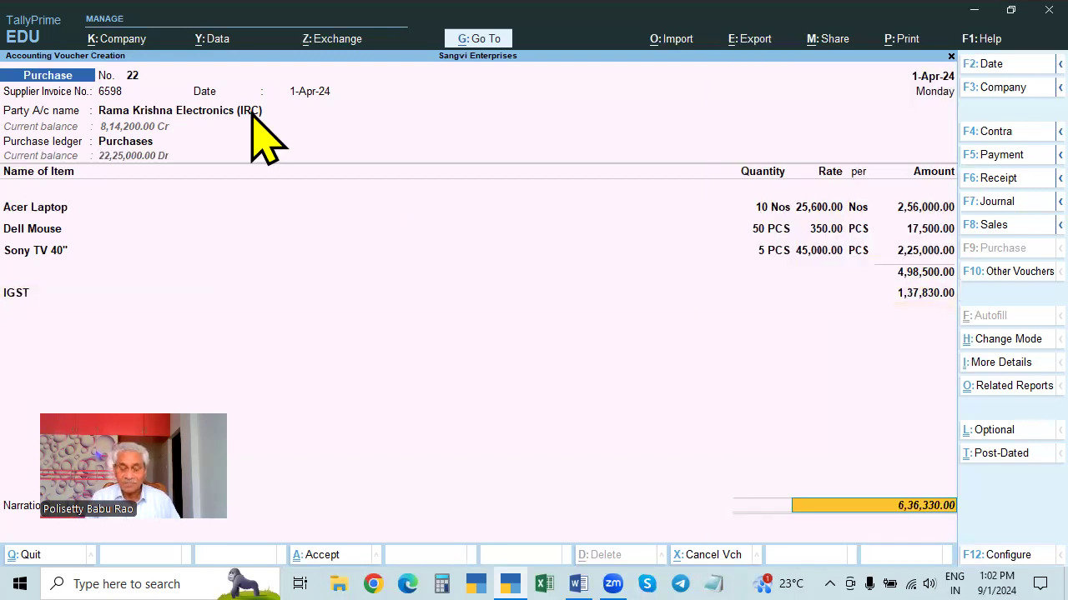
# Step: Examine the detailed GST tax analysis for the tax rate applied to each item, especially Dell Mouse
pyautogui.hotkey('ctrl', 'o')
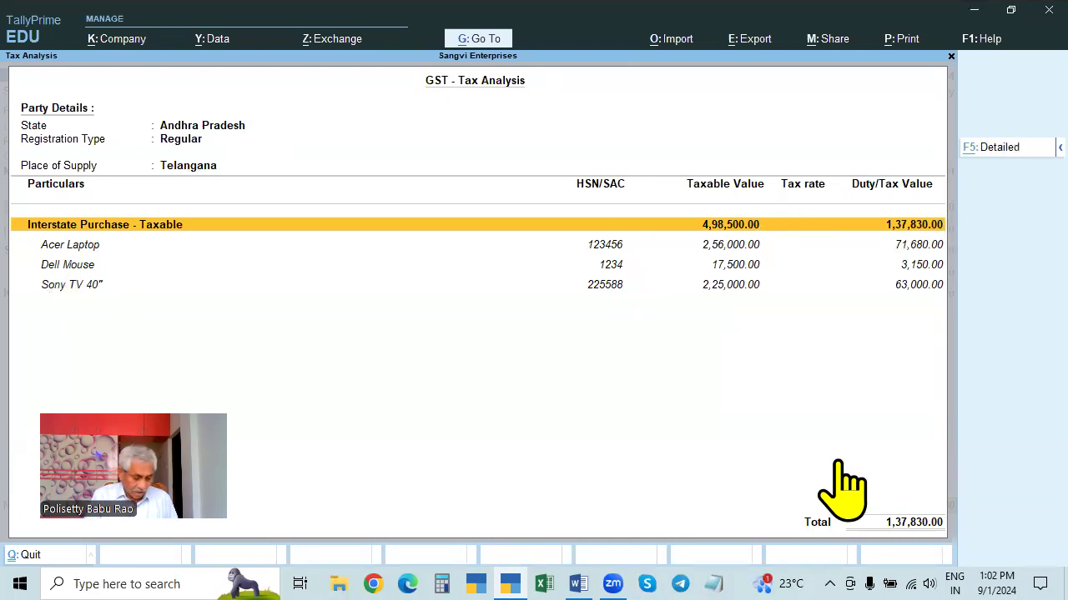
pyautogui.press('F5')
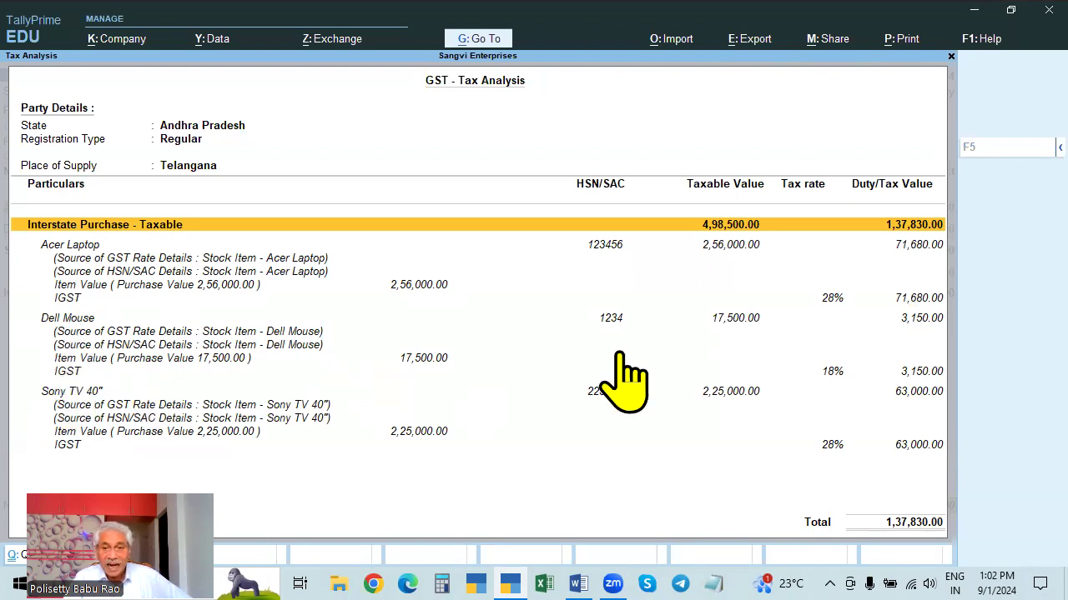
pyautogui.click(830, 378)
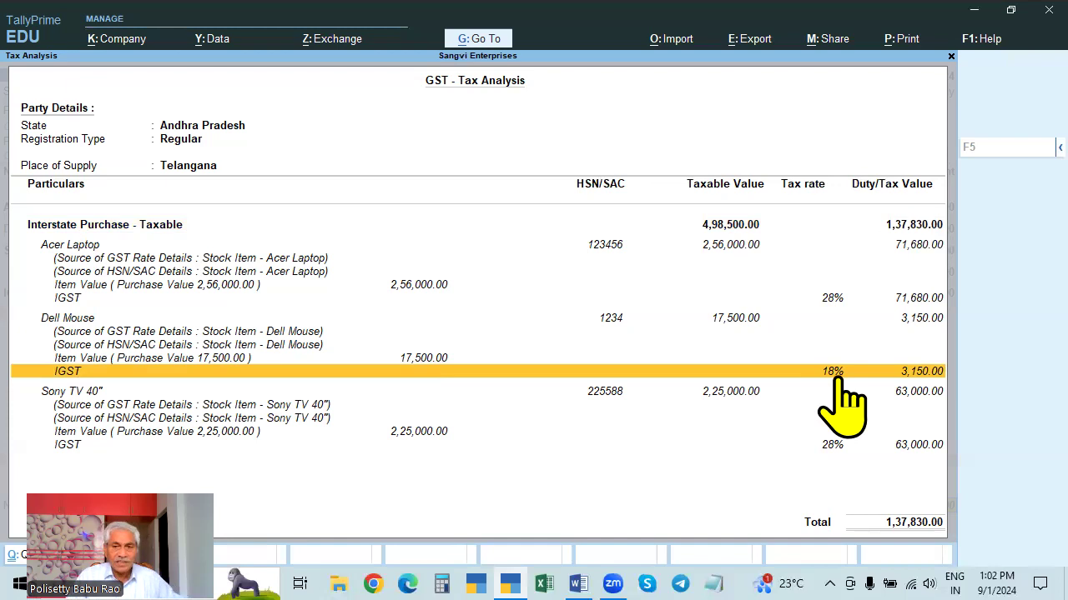
pyautogui.doubleClick(71, 321)
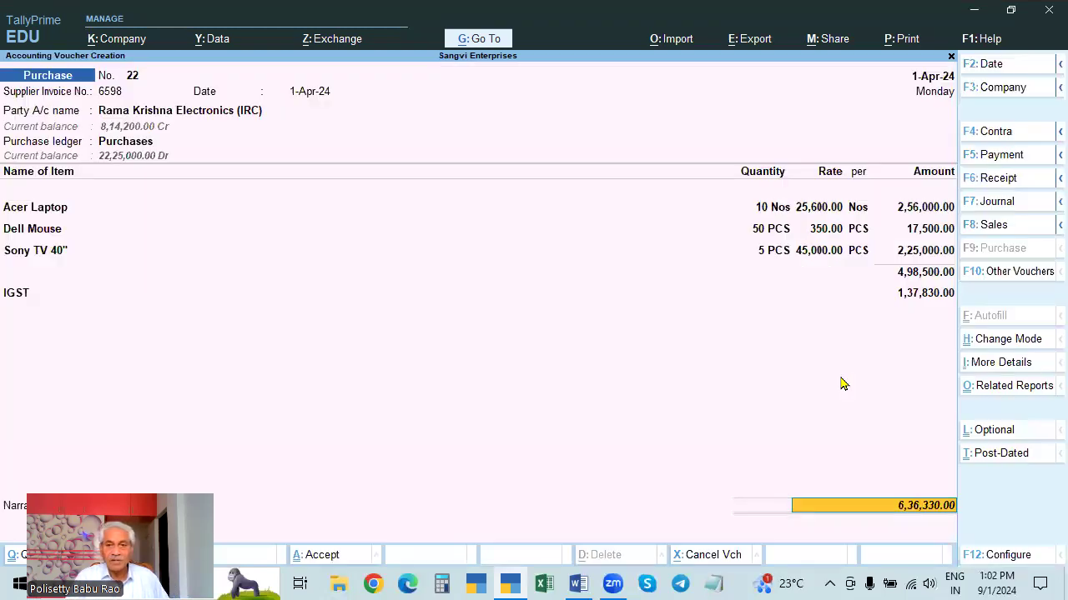
# Step: Replace Dell Mouse with HP Keyboard, with 50 PCS at a rate of 350, and continue through to the narration
pyautogui.click(35, 234)
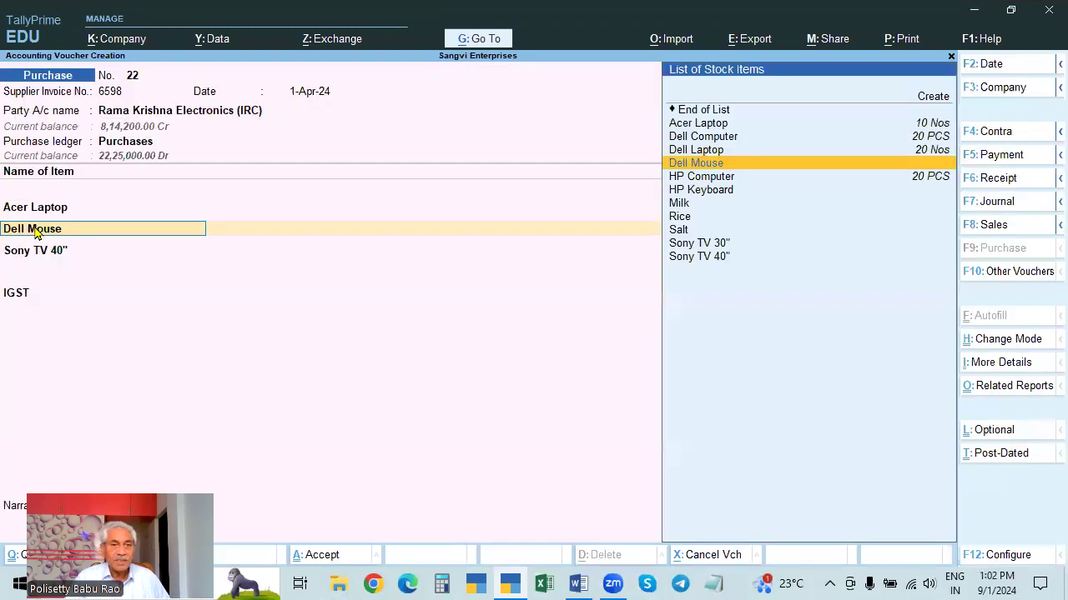
pyautogui.press('Down')
pyautogui.press('Down')
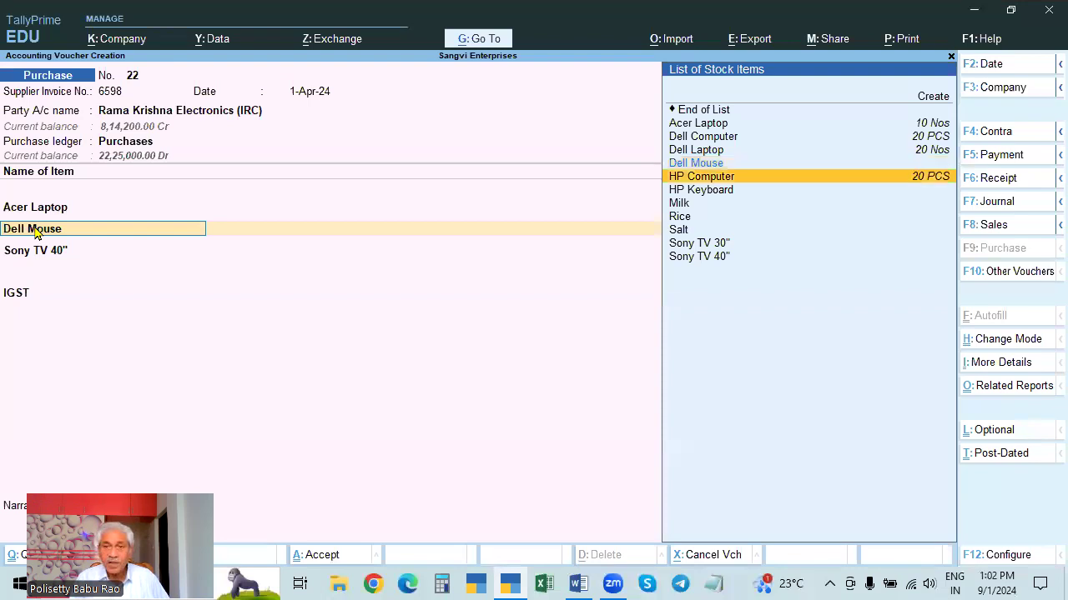
pyautogui.press('Return')
pyautogui.press('Return')
pyautogui.write('350')
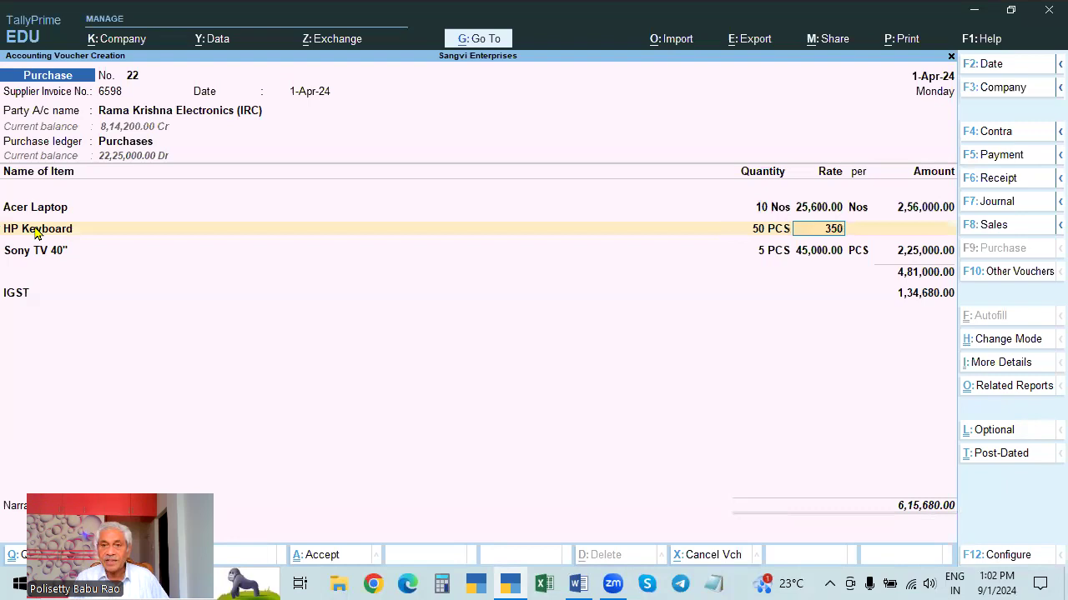
pyautogui.press('Return')
pyautogui.press('Return')
pyautogui.press('Return')
pyautogui.press('Return')
pyautogui.press('Return')
pyautogui.press('Return')
pyautogui.press('Return')
pyautogui.press('Return')
pyautogui.press('Return')
pyautogui.press('Return')
pyautogui.press('Return')
pyautogui.press('Return')
pyautogui.press('Return')
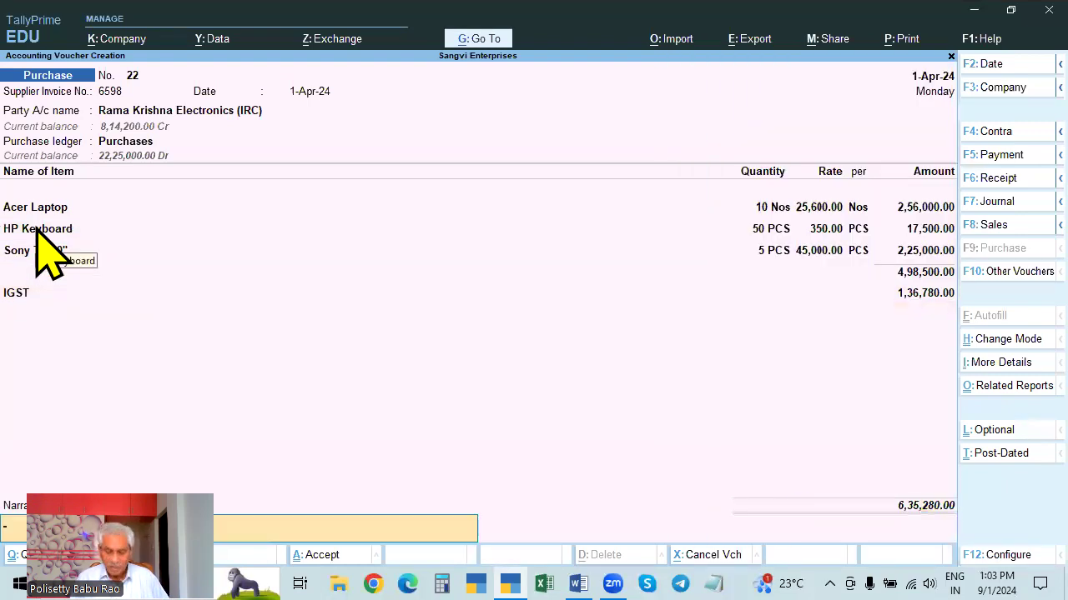
# Step: Review the detailed tax analysis to compare the IGST on HP Keyboard with the other items
pyautogui.hotkey('ctrl', 'o')
pyautogui.press('Return')
pyautogui.hotkey('alt', 'F5')
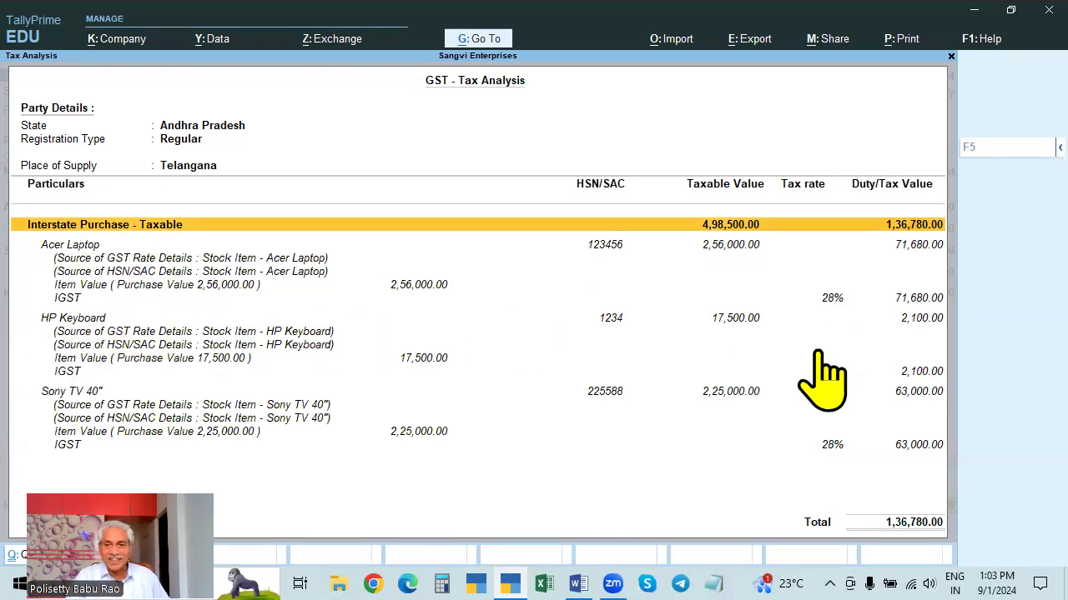
pyautogui.click(81, 246)
pyautogui.press('Escape')
# Step: Replace Acer Laptop with HP Computer, with a quantity of 5 PCS at a rate of 33,000, and accept the remaining item and tax lines
pyautogui.click(47, 210)
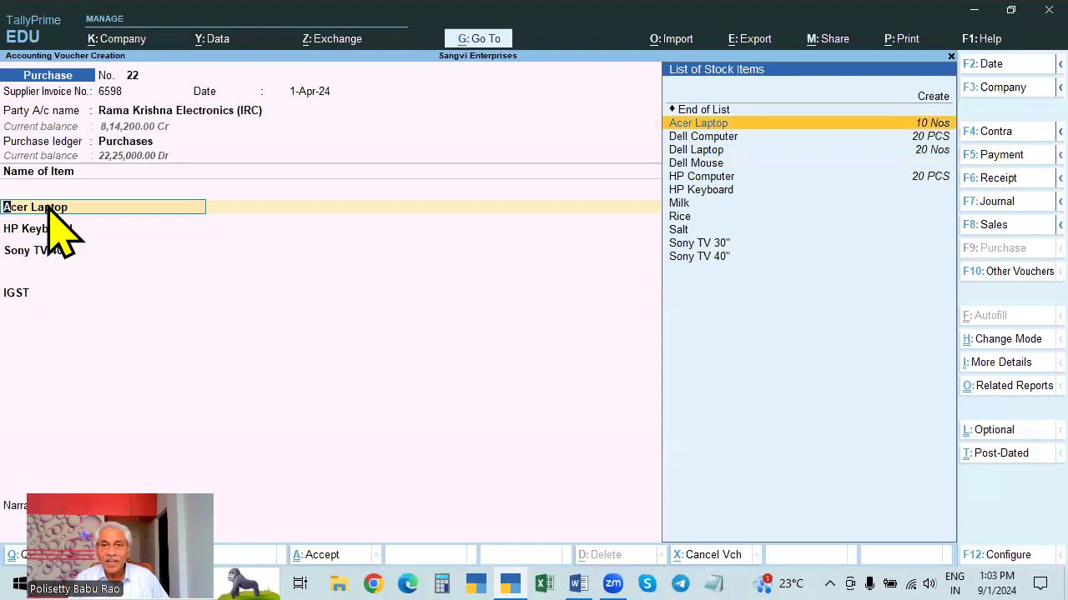
pyautogui.press('Down')
pyautogui.press('Down')
pyautogui.press('Down')
pyautogui.press('Down')
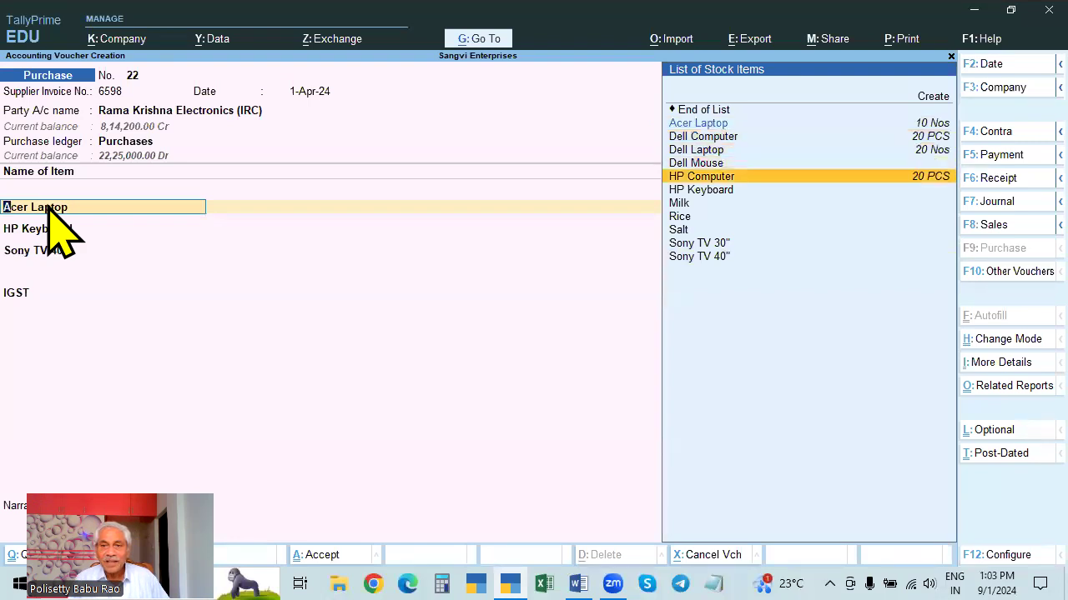
pyautogui.press('Up')
pyautogui.press('Up')
pyautogui.press('Up')
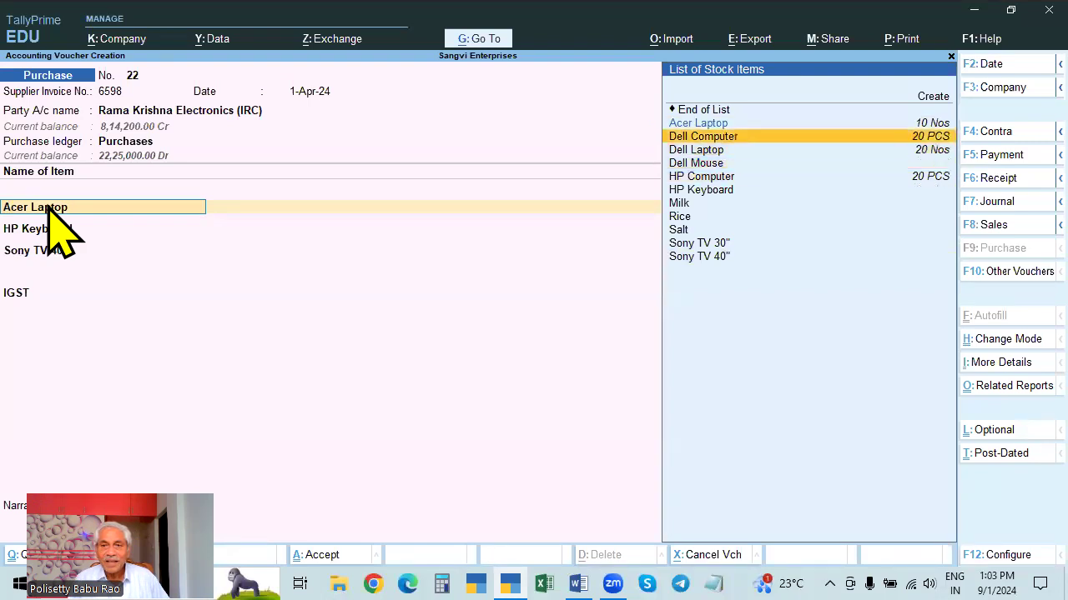
pyautogui.press('Down')
pyautogui.press('Down')
pyautogui.press('Down')
pyautogui.press('Return')
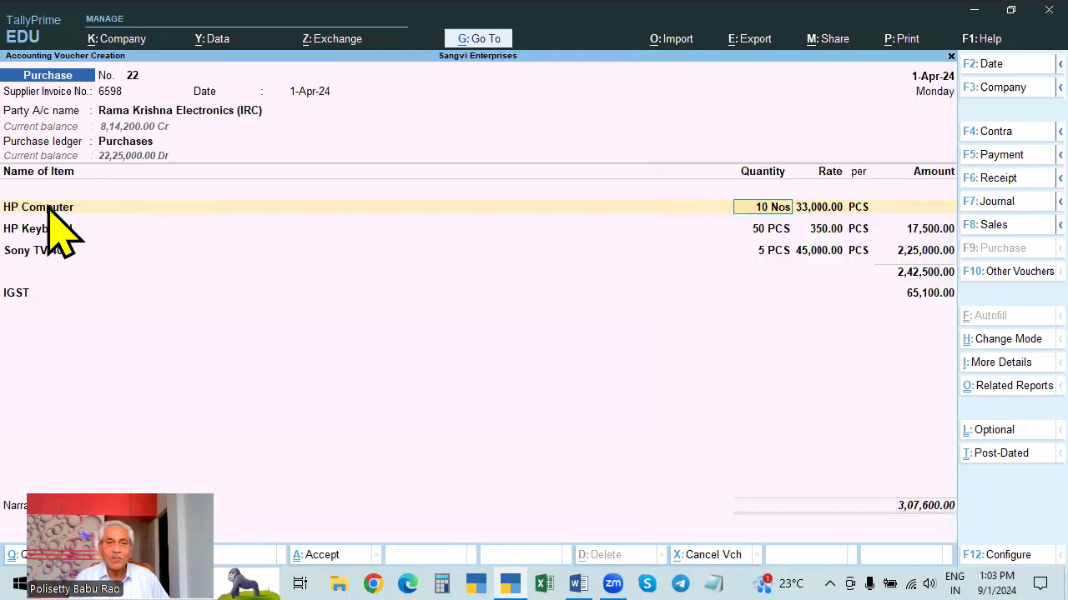
pyautogui.write('5')
pyautogui.press('Return')
pyautogui.press('Return')
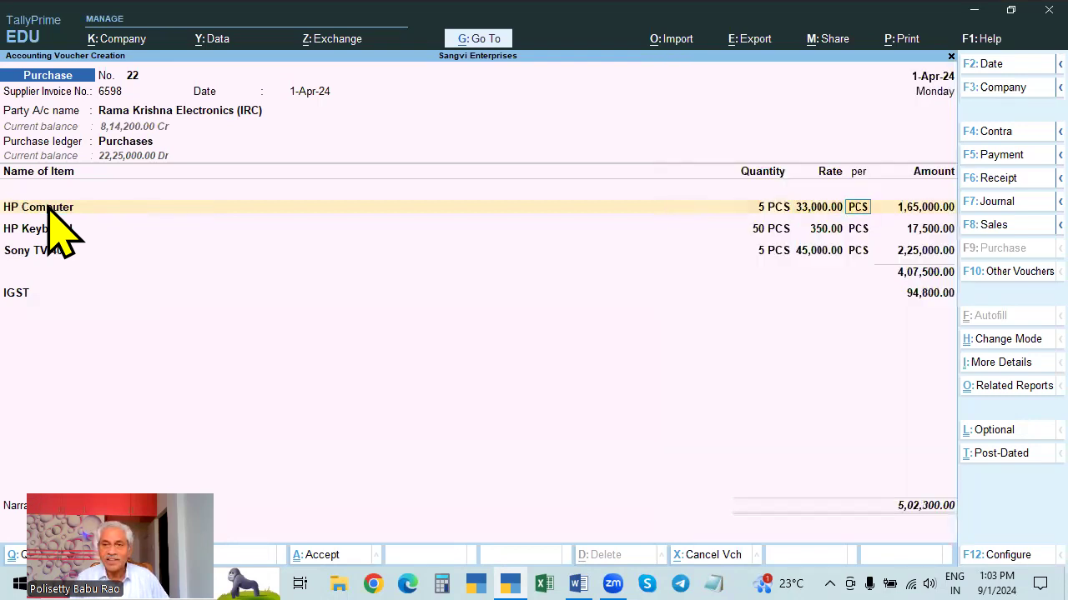
pyautogui.press('Return')
pyautogui.press('Return')
pyautogui.press('Return')
pyautogui.press('Return')
pyautogui.press('Return')
pyautogui.press('Return')
pyautogui.press('Return')
pyautogui.press('Return')
pyautogui.press('Return')
pyautogui.press('Return')
pyautogui.press('Return')
pyautogui.press('Return')
pyautogui.press('Return')
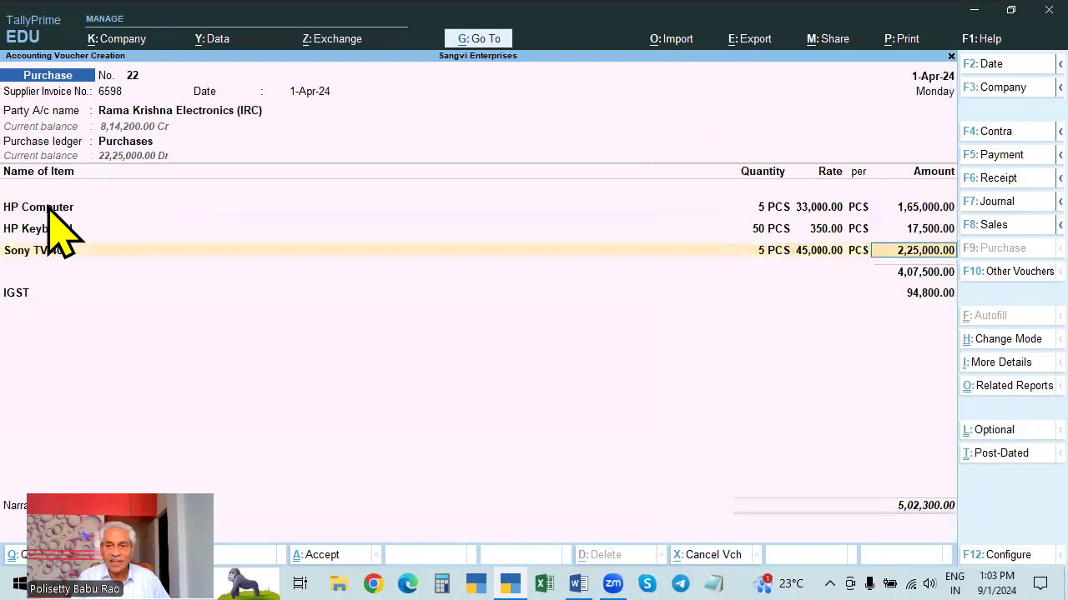
pyautogui.press('Return')
# Step: Check the IGST rate and amount of HP Computer, HP Keyboard and Sony TV 40" in the detailed tax analysis
pyautogui.press('alt')
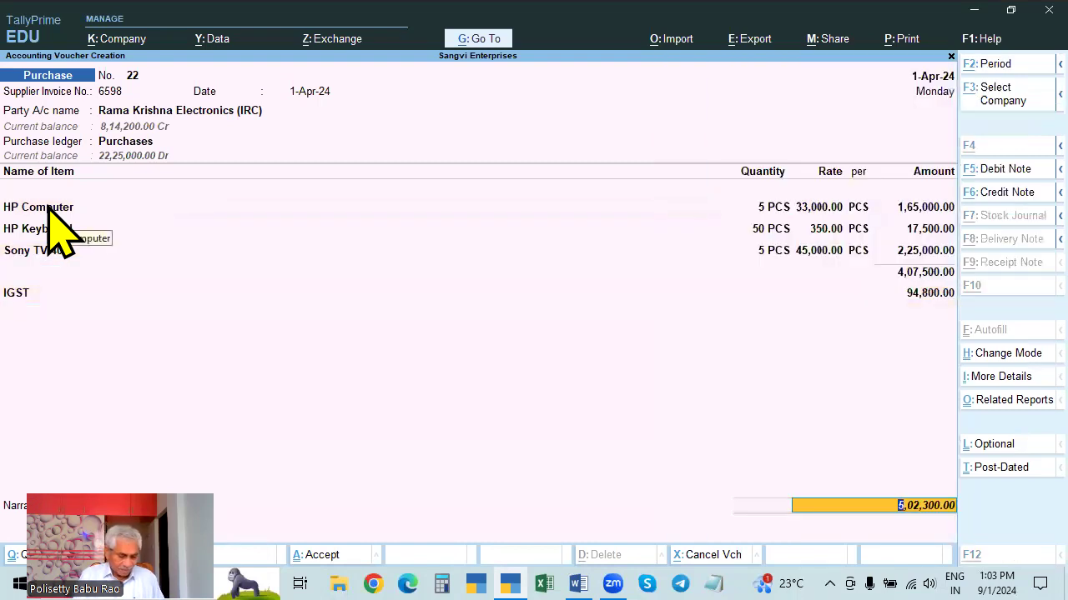
pyautogui.hotkey('alt', 'a')
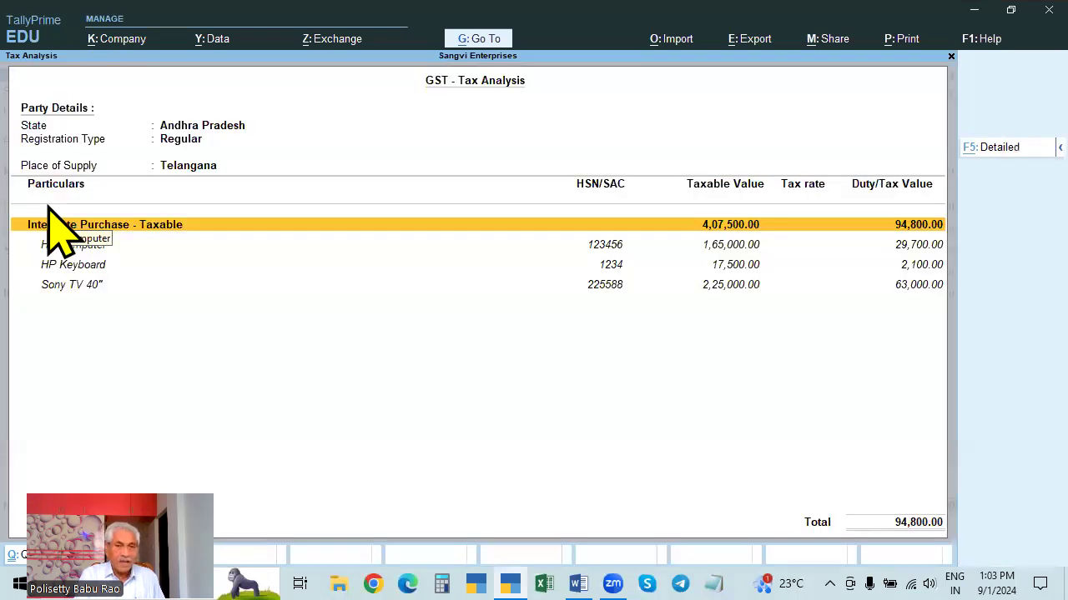
pyautogui.hotkey('alt', 'F5')
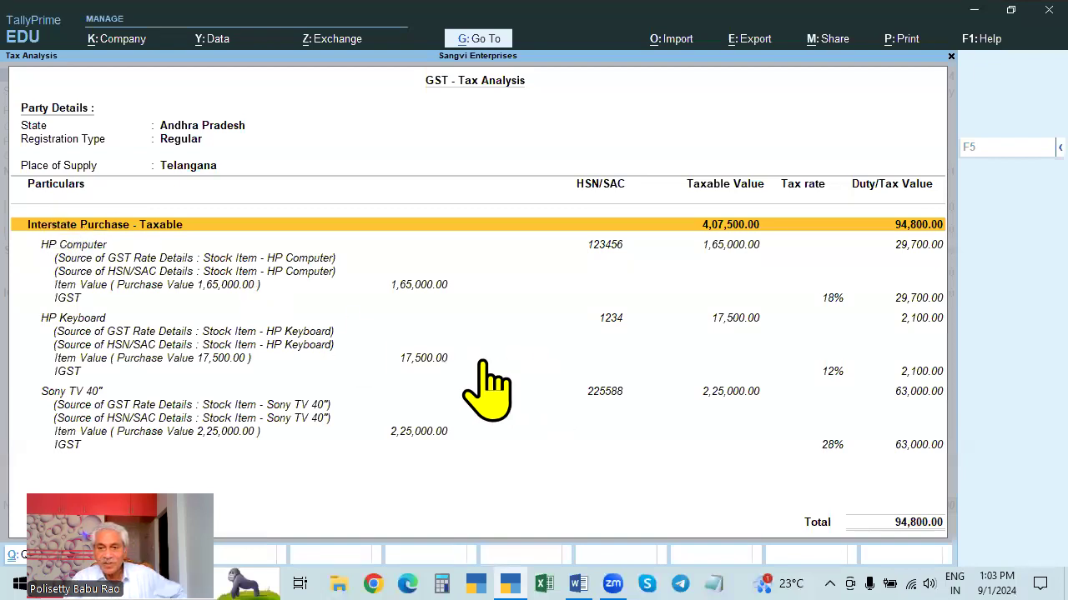
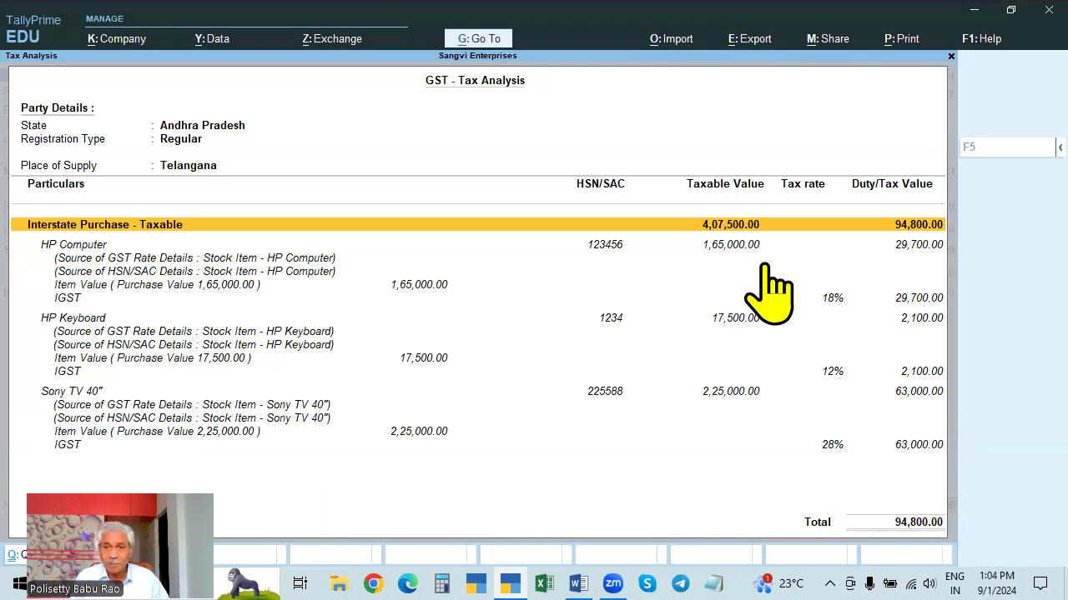
pyautogui.press('Escape')
# Step: Leave the narration empty and save the interstate purchase voucher
pyautogui.press('Return')
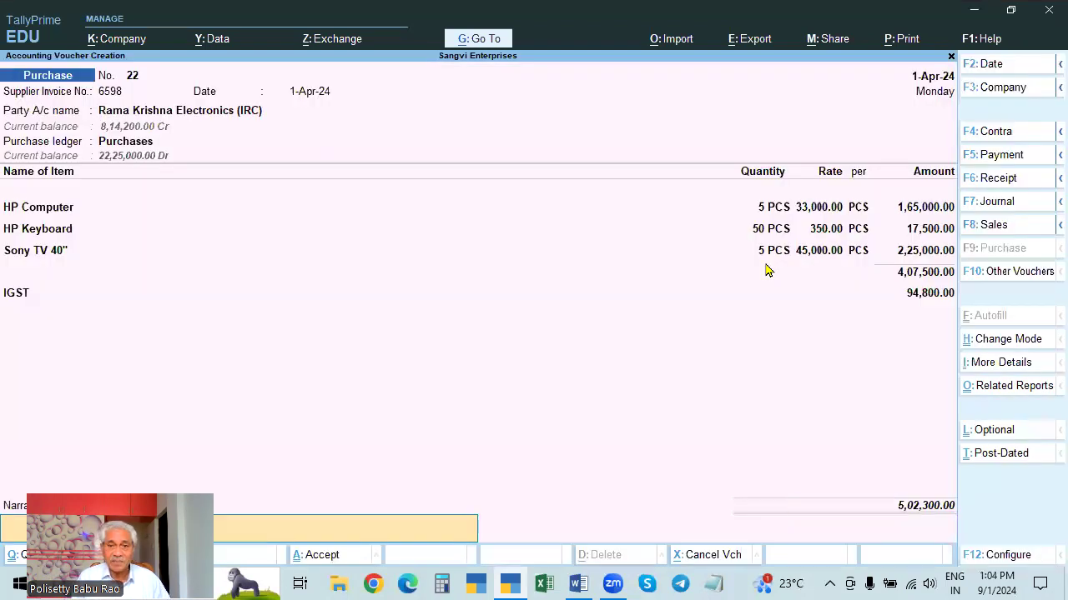
pyautogui.press('Return')
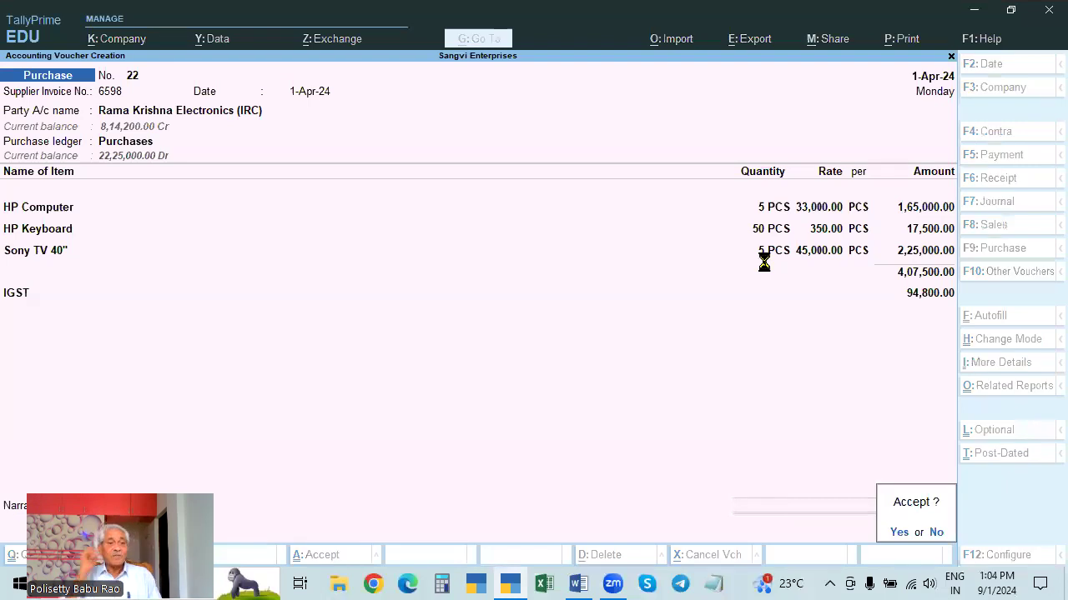
pyautogui.press('Return')
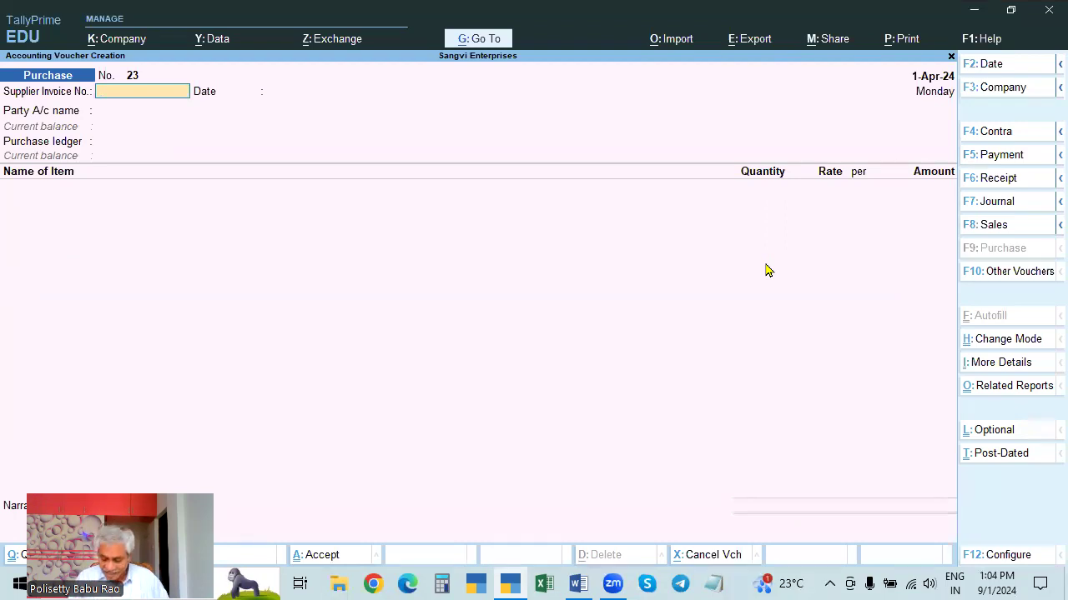
# Step: Enter supplier invoice number 5987 dated 1-Apr-24 in the new purchase voucher
pyautogui.write('987')
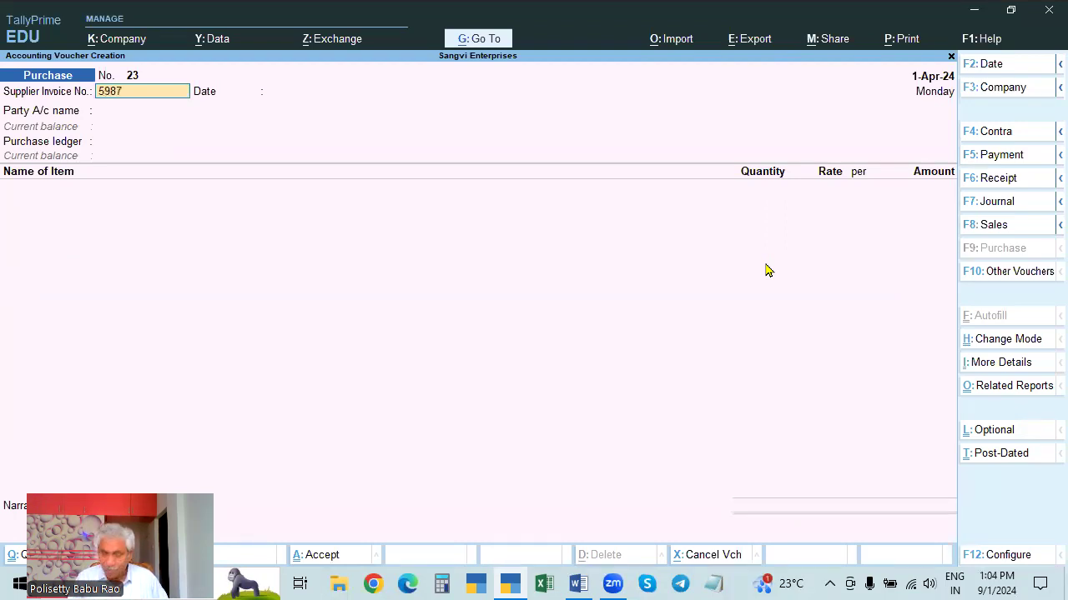
pyautogui.press('Return')
pyautogui.press('Return')
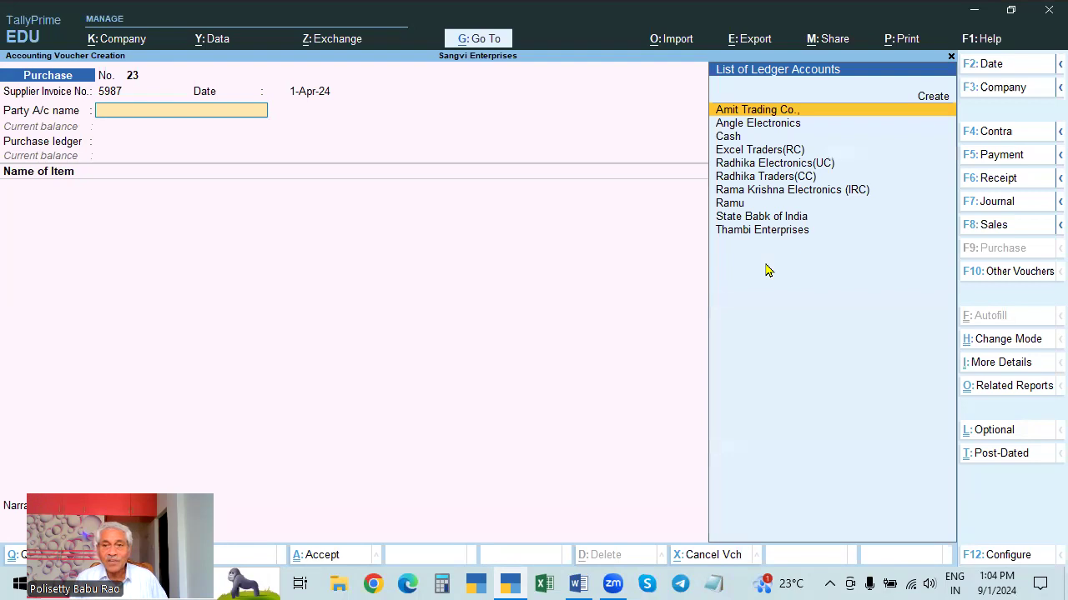
# Step: Select Excel Traders(RC) as the party, accept its receipt and party details, and choose Purchases as the purchase ledger
pyautogui.press('Down')
pyautogui.press('Down')
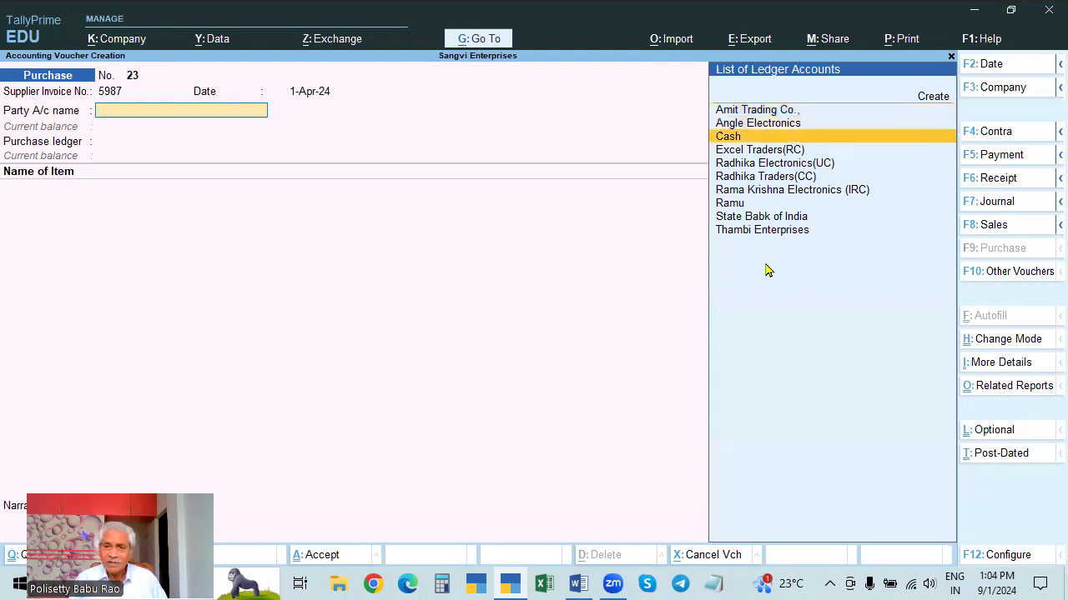
pyautogui.press('Down')
pyautogui.press('Down')
pyautogui.press('Down')
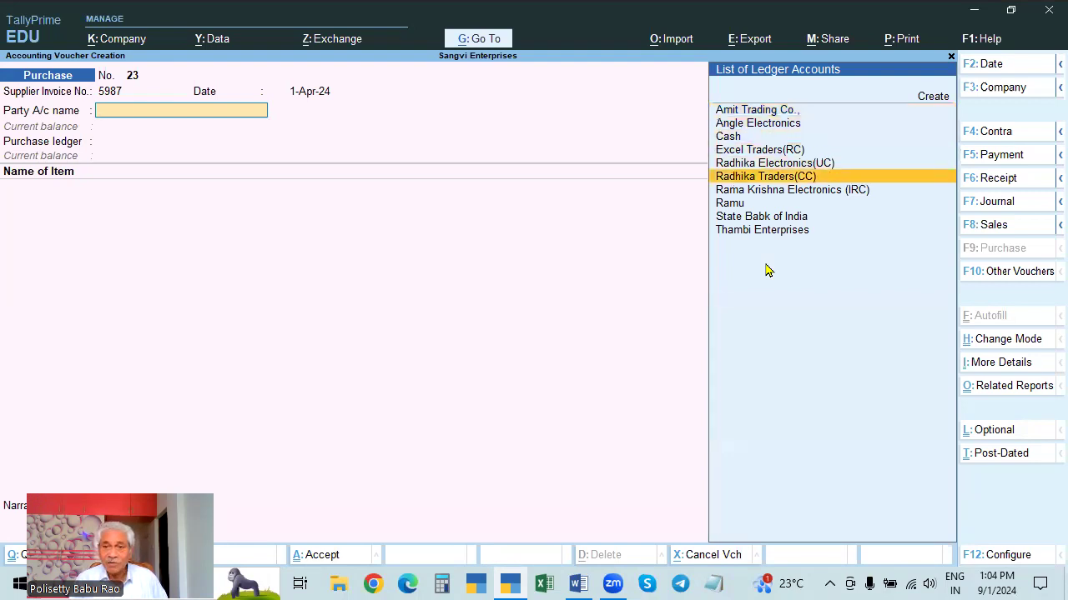
pyautogui.press('Up')
pyautogui.press('Up')
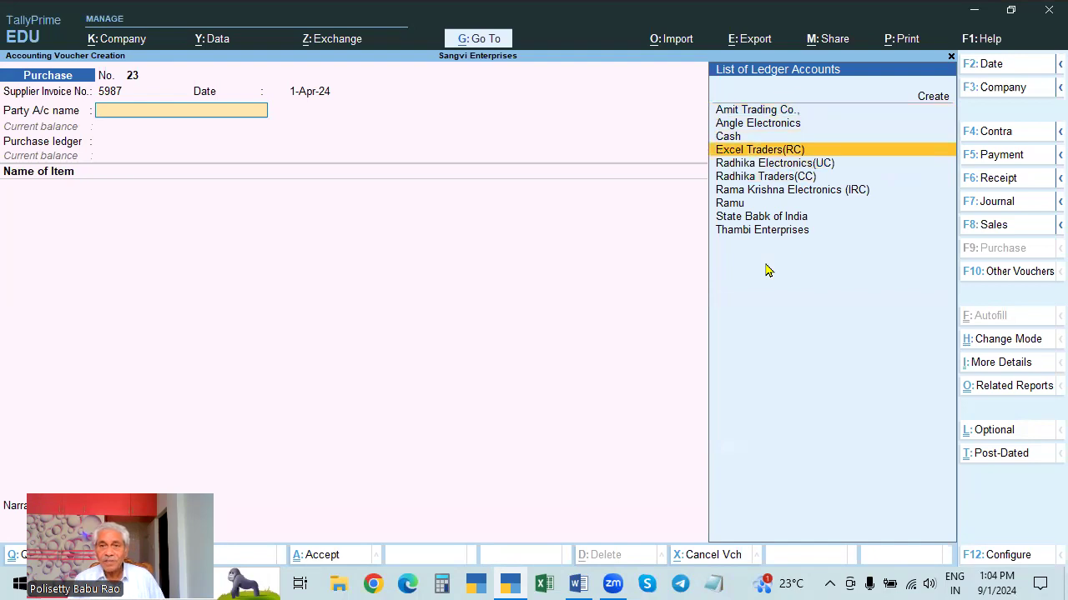
pyautogui.press('Return')
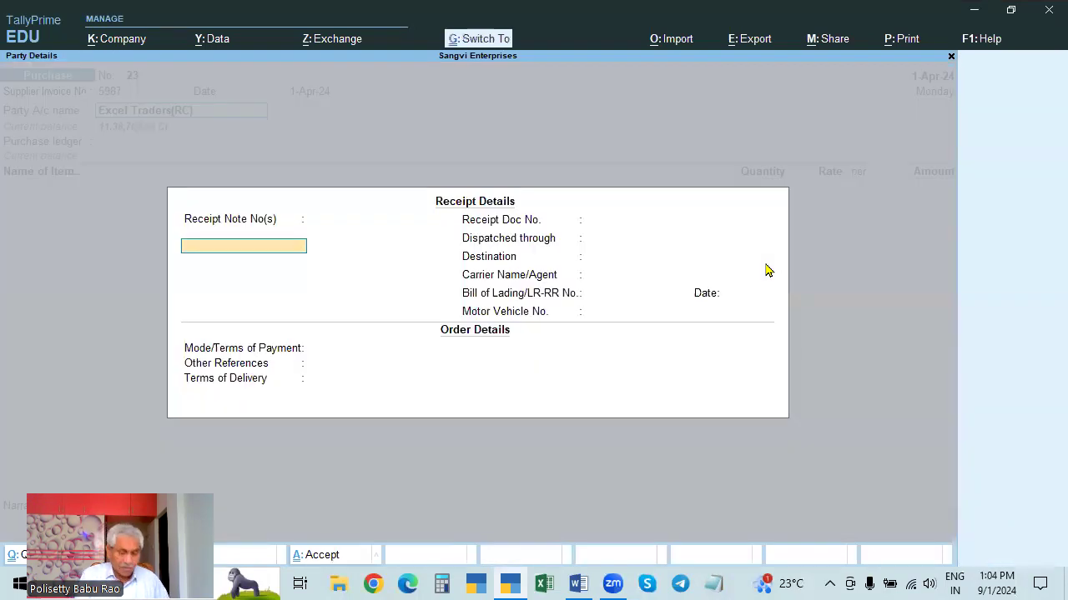
pyautogui.hotkey('ctrl', 'a')
pyautogui.hotkey('ctrl', 'a')
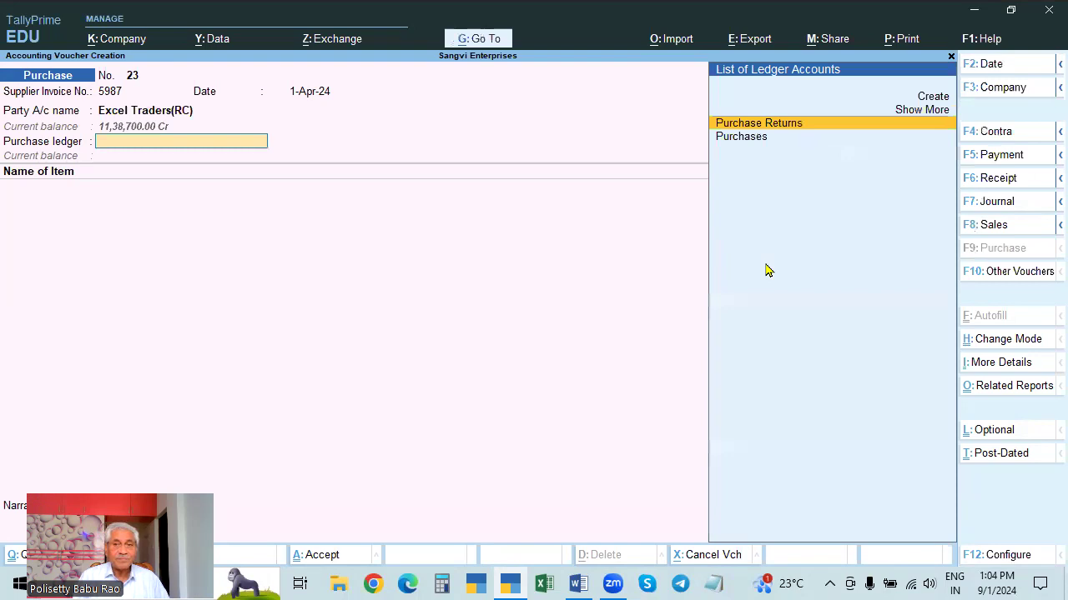
pyautogui.press('Down')
pyautogui.press('Return')
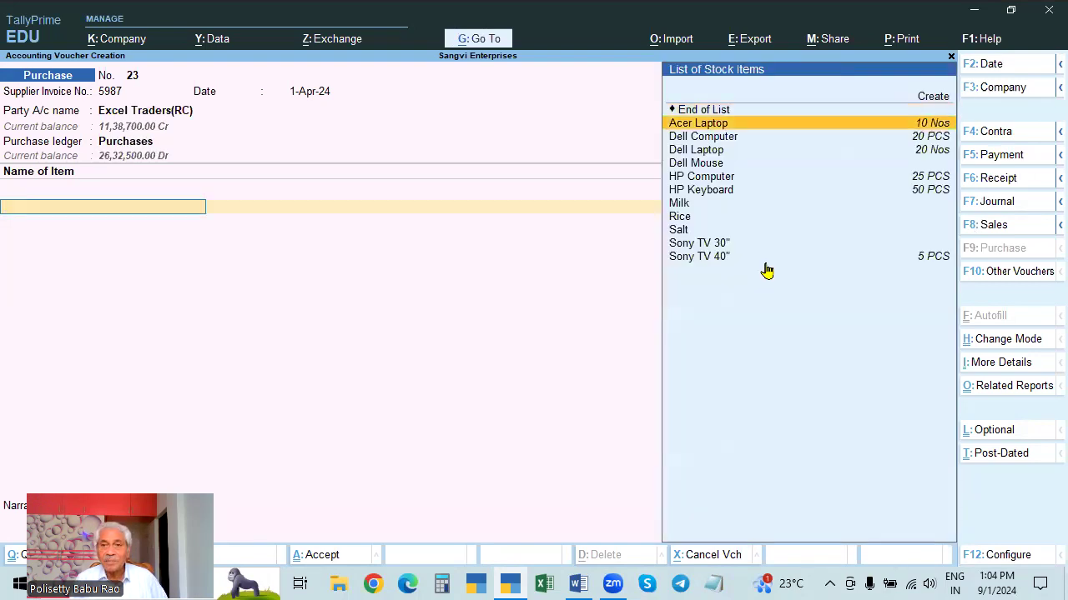
# Step: Add Acer Laptop to the voucher with a quantity of 10 Nos at a rate of 26,500
pyautogui.press('Return')
pyautogui.write('10')
pyautogui.press('Return')
pyautogui.write('26500')
pyautogui.press('Return')
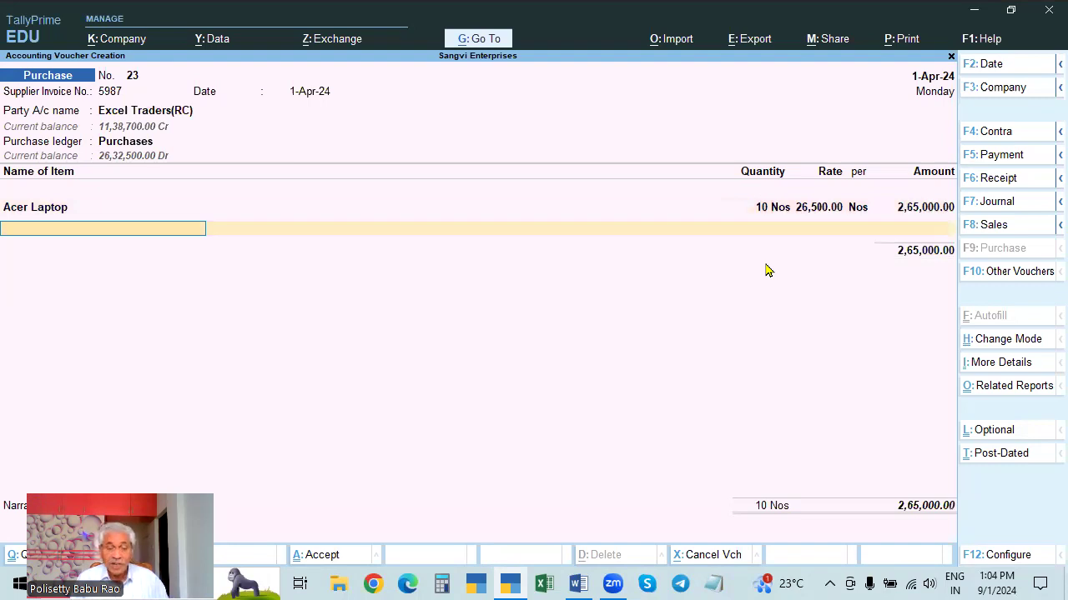
# Step: Add Rice as the second item with a quantity of 500 Kgs at a rate of 100
pyautogui.press('Down')
pyautogui.press('Down')
pyautogui.press('Down')
pyautogui.press('Down')
pyautogui.press('Down')
pyautogui.press('Down')
pyautogui.press('Down')
pyautogui.press('Down')
pyautogui.press('Down')
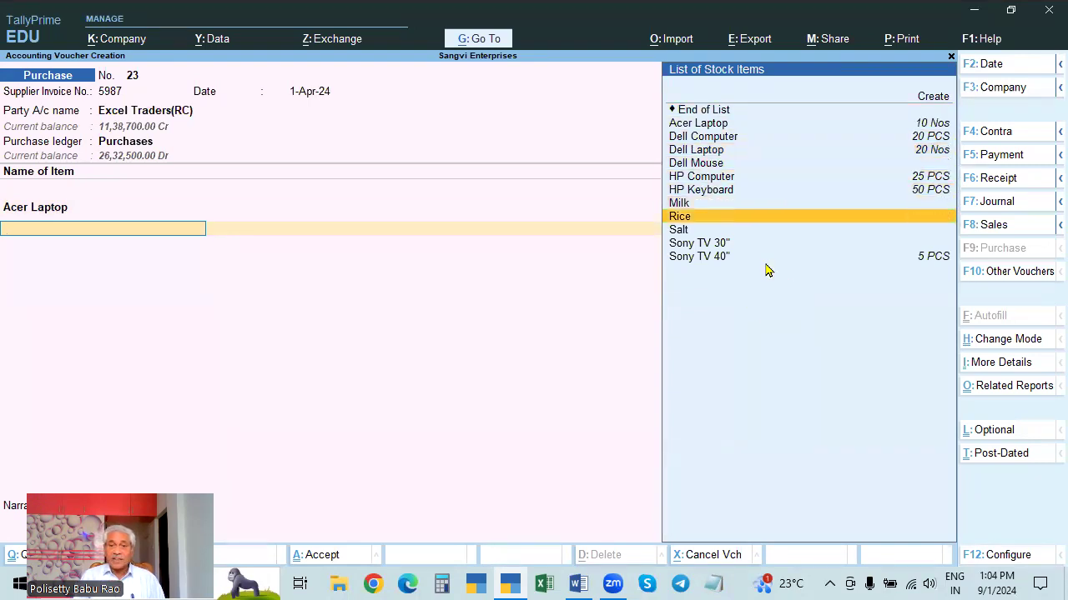
pyautogui.press('Return')
pyautogui.write('500')
pyautogui.press('Return')
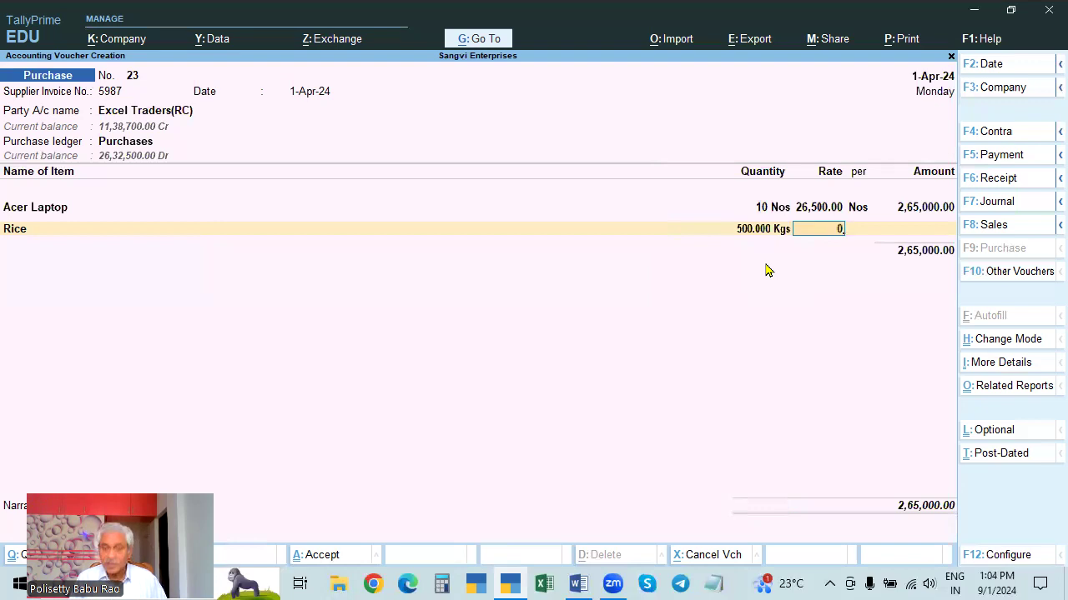
pyautogui.write('100')
pyautogui.press('Return')
pyautogui.press('Return')
pyautogui.press('Return')
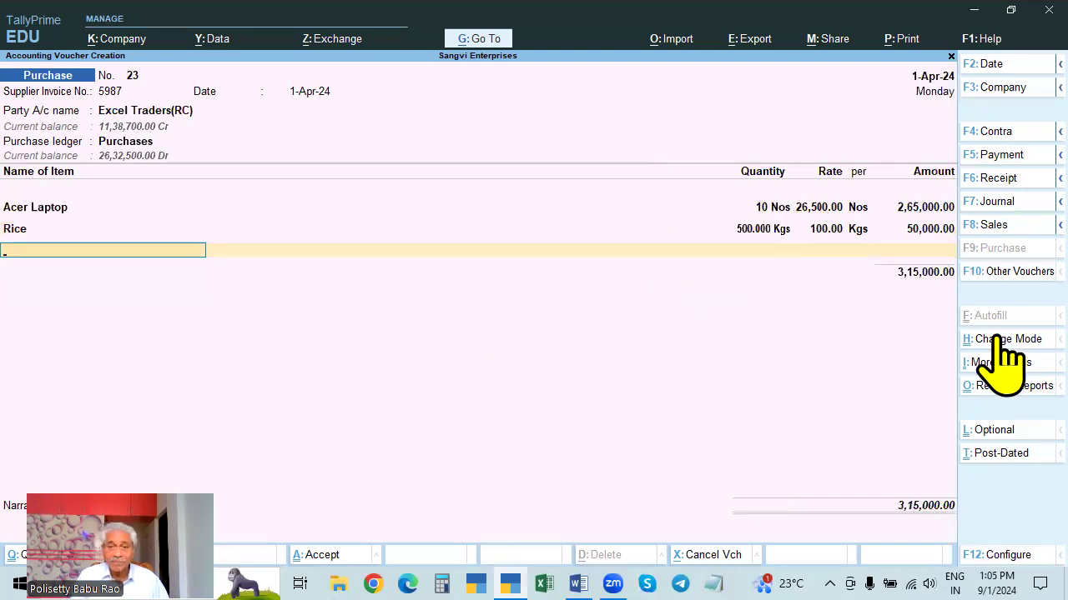
# Step: End the item list and add the SGST and CGST ledgers with their calculated amounts
pyautogui.press('Return')
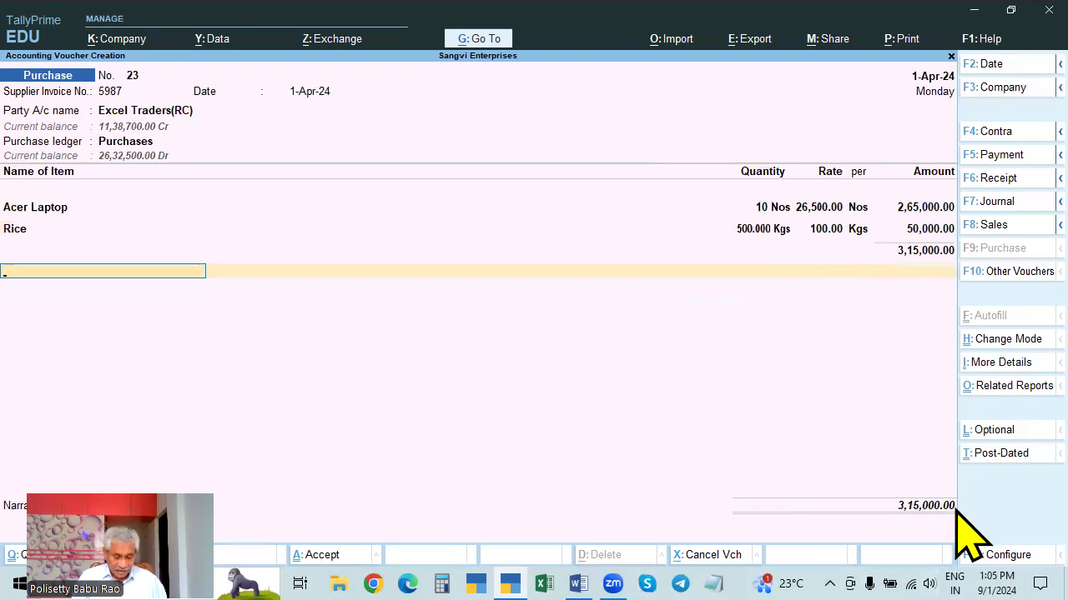
pyautogui.write('sgst')
pyautogui.press('Return')
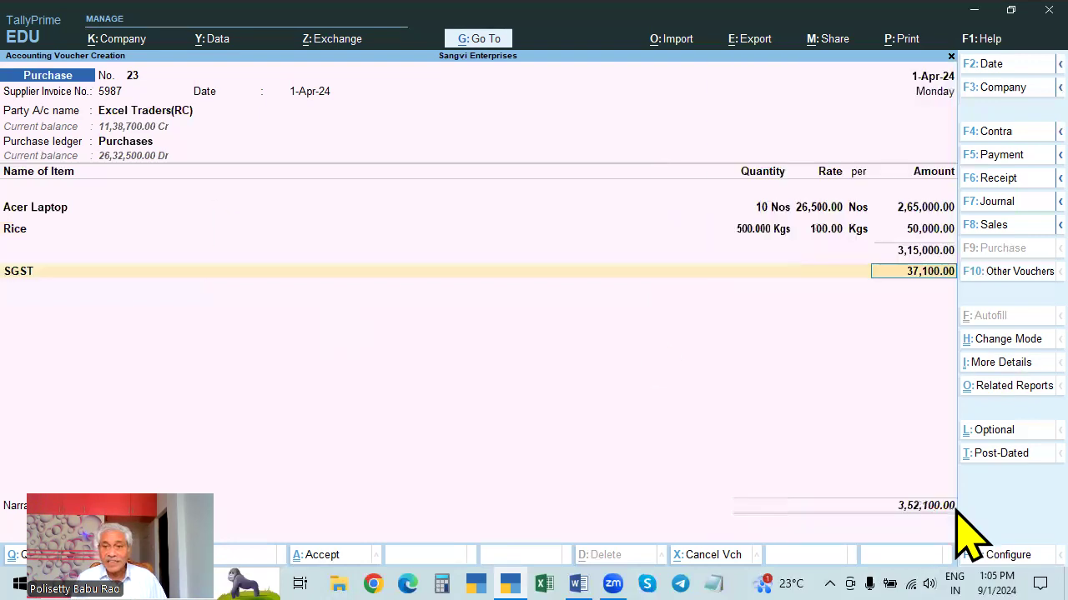
pyautogui.press('Return')
pyautogui.write('cgst')
pyautogui.press('Return')
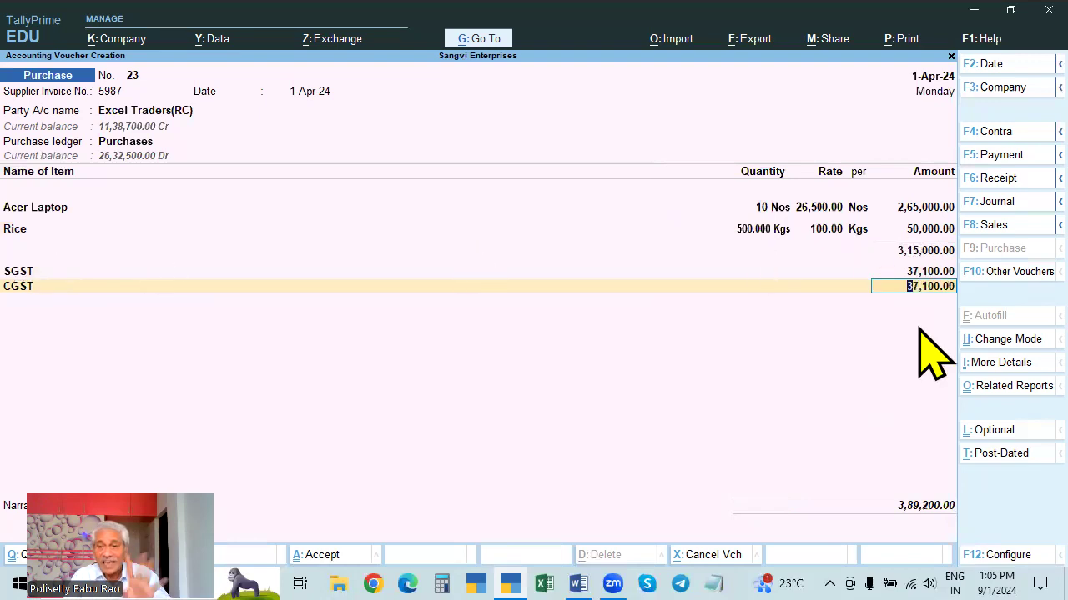
pyautogui.press('Return')
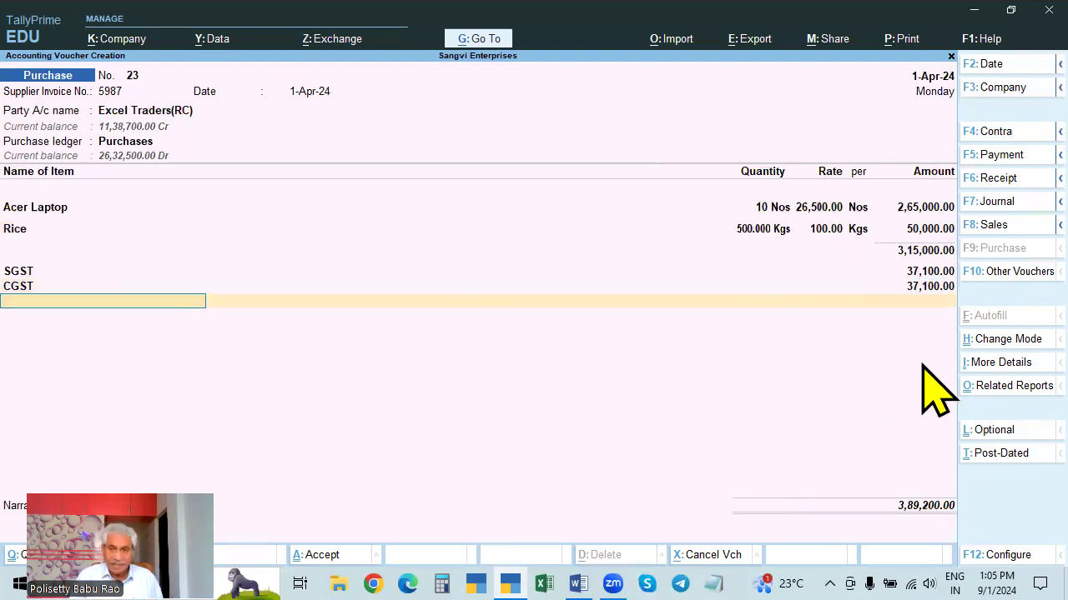
# Step: Check the exempt and taxable purchase values and the GST rates of Rice and Acer Laptop in the detailed tax analysis
pyautogui.press('Return')
pyautogui.hotkey('alt', 'a')
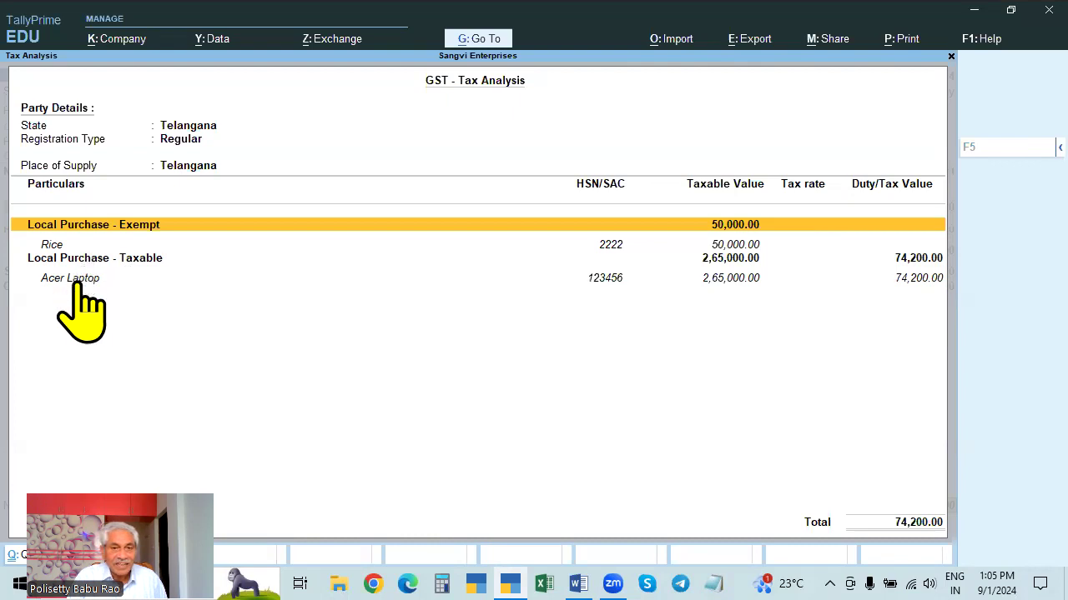
pyautogui.hotkey('alt', 'F5')
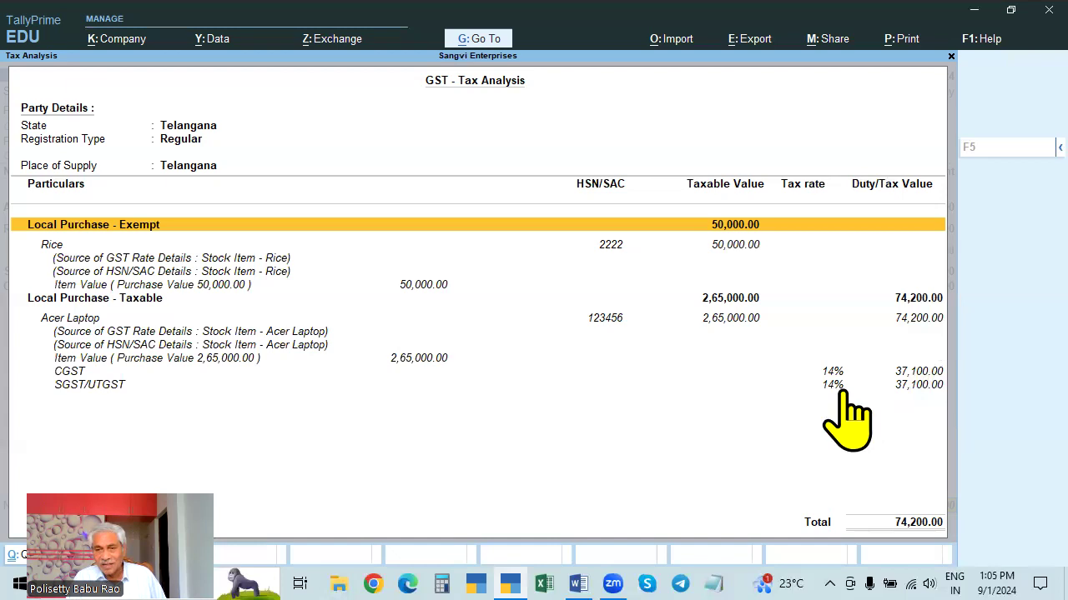
pyautogui.click(916, 526)
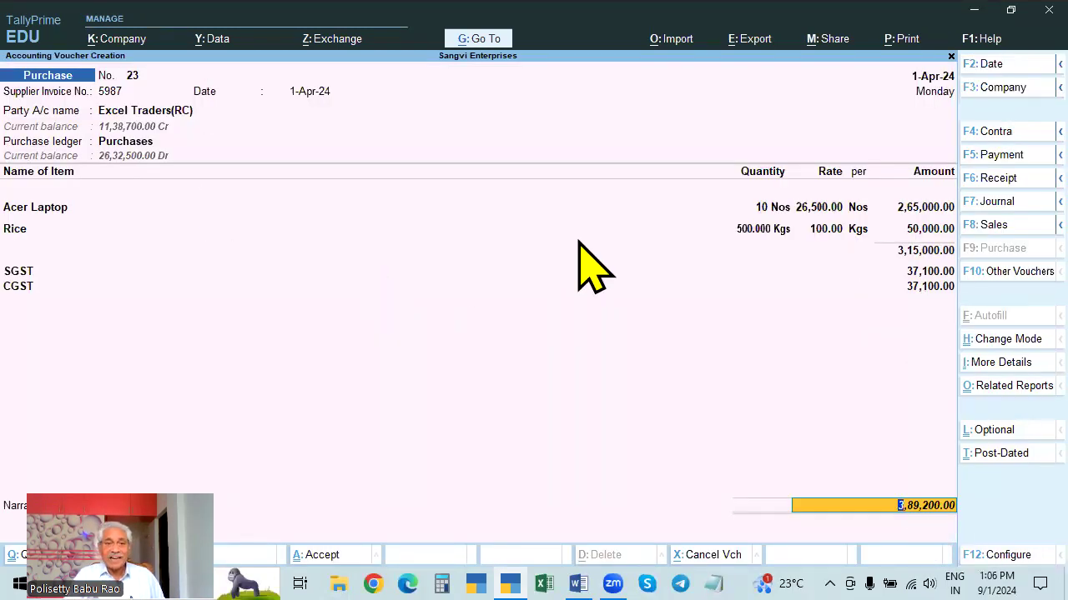
# Step: Leave the narration empty and save the local purchase voucher for Acer Laptop and Rice
pyautogui.press('Return')
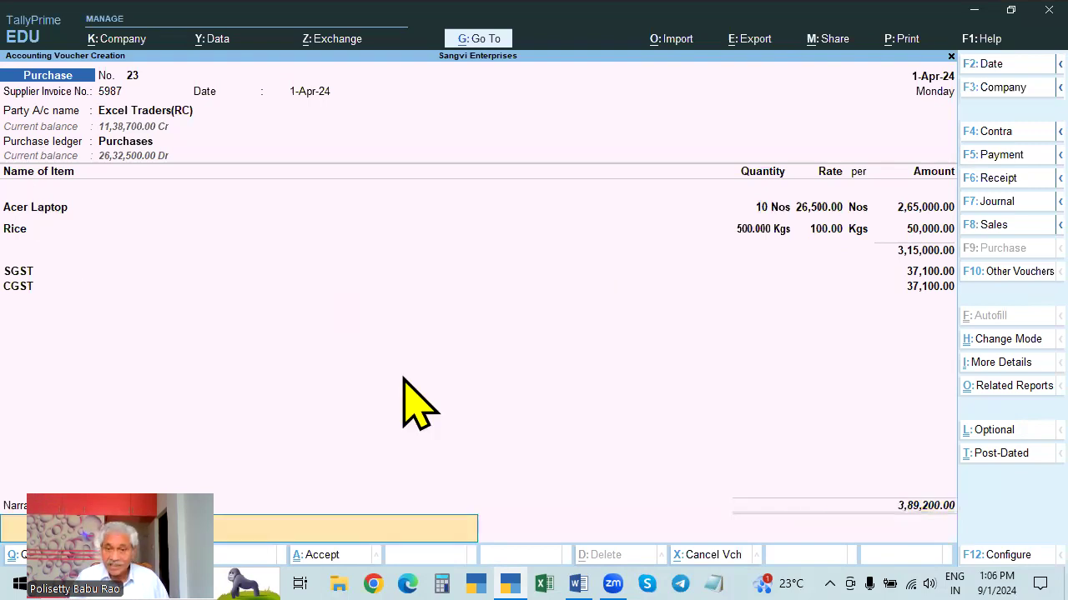
pyautogui.press('Return')
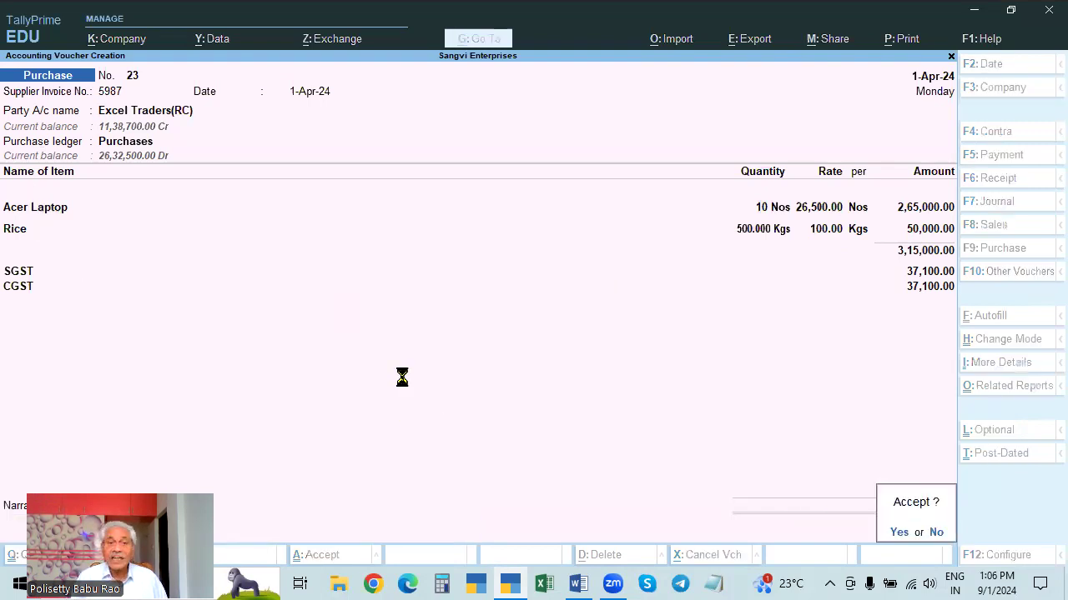
# Step: Reopen the saved purchase voucher, review its Acer Laptop and Rice lines, and accept it again
pyautogui.press('pageup')
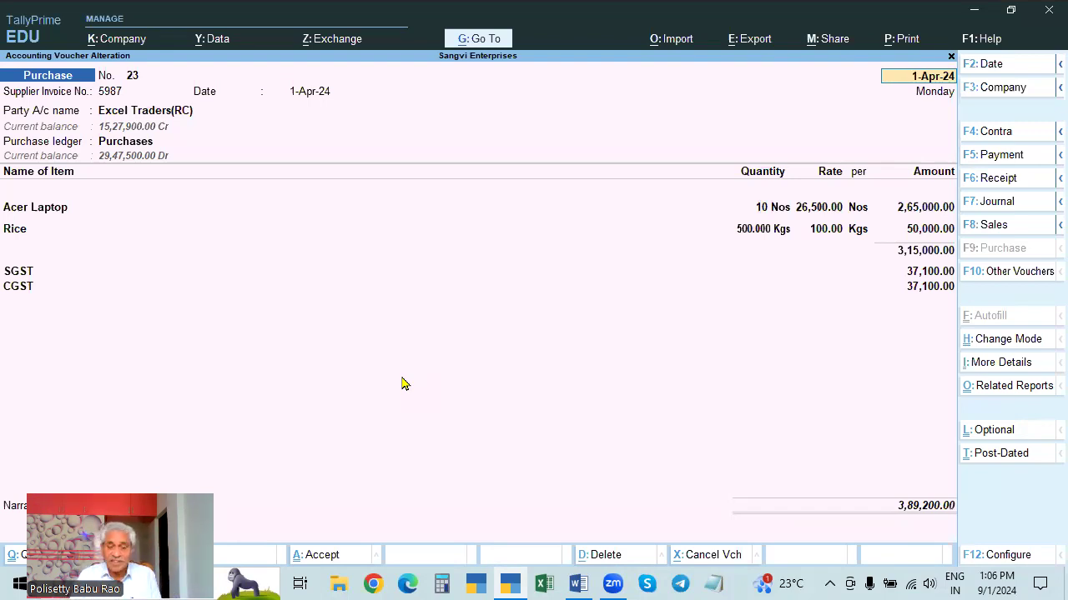
pyautogui.click(59, 215)
pyautogui.click(17, 236)
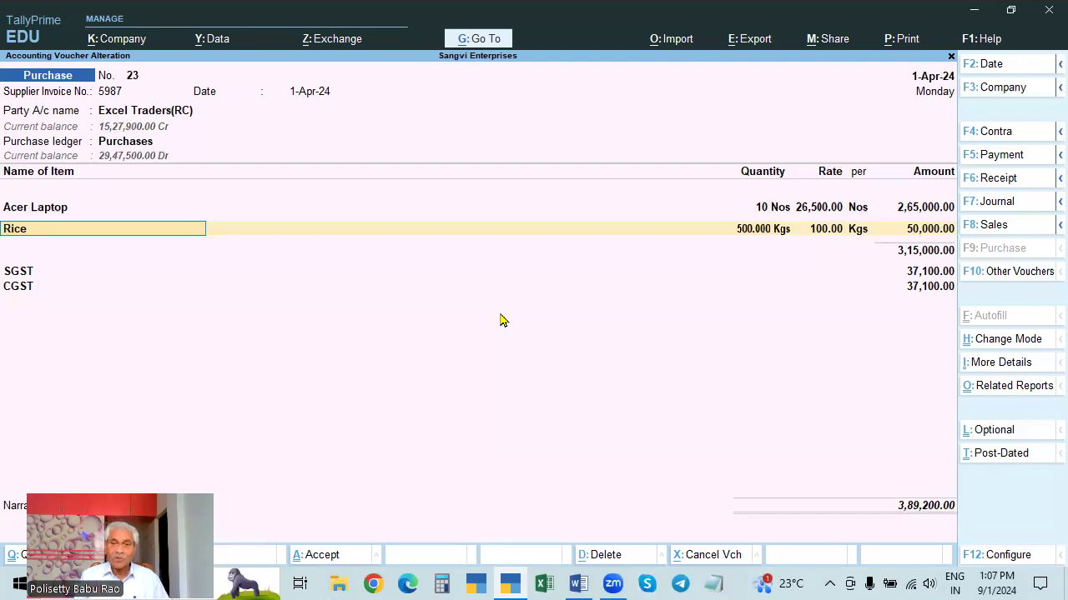
pyautogui.press('ctrl')
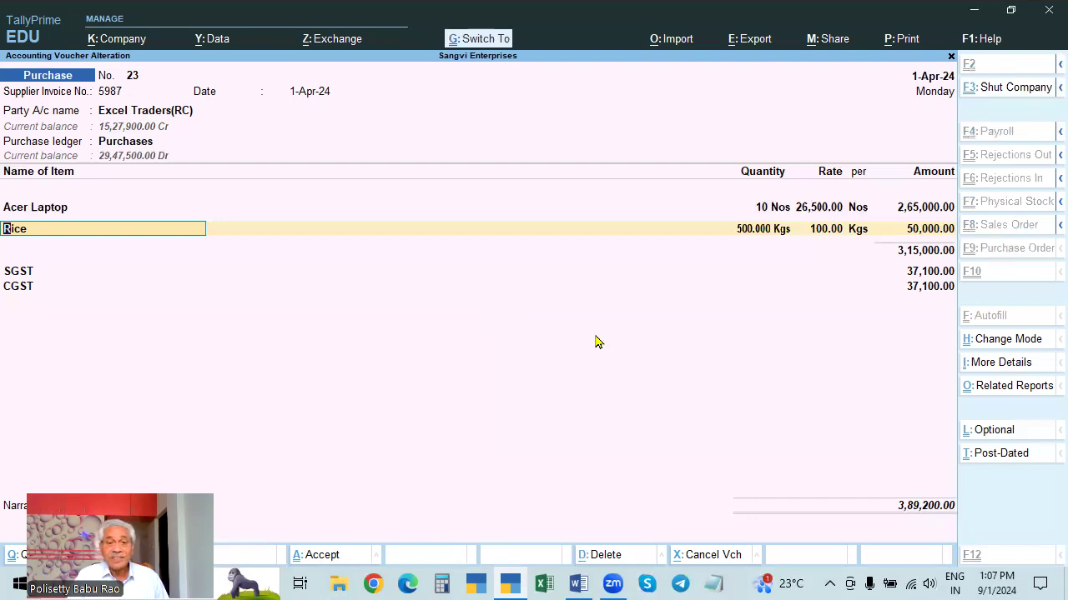
pyautogui.hotkey('ctrl', 'a')
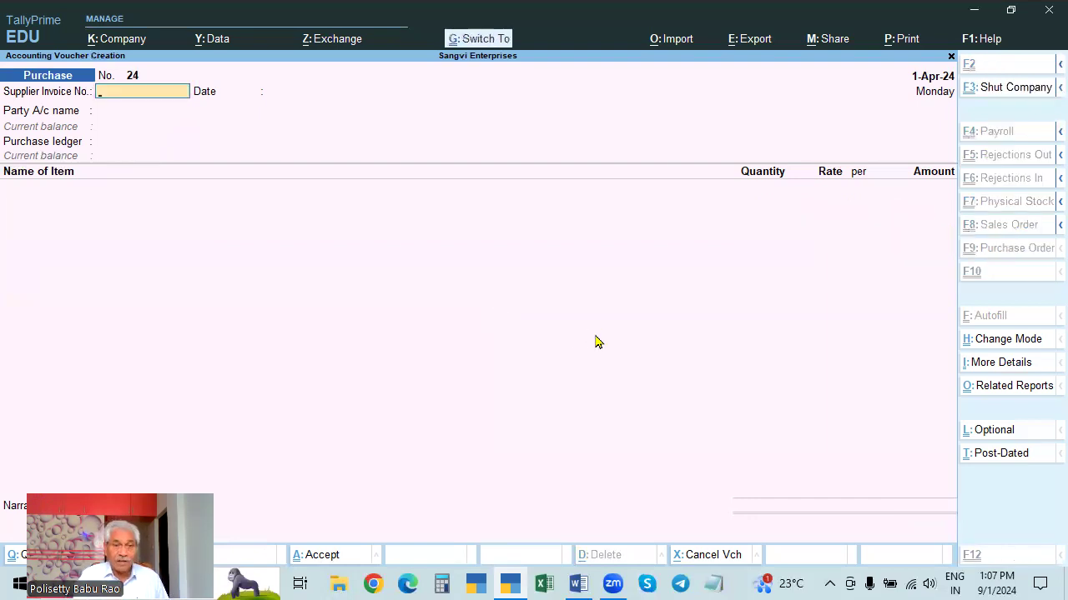
pyautogui.hotkey('ctrl', 'a')
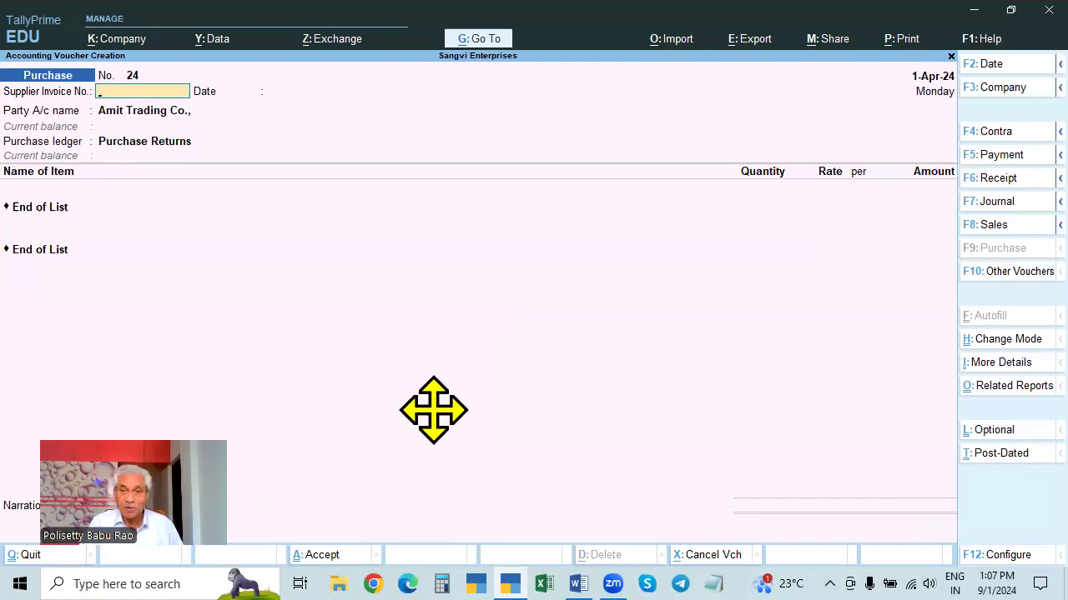
pyautogui.press('Return')
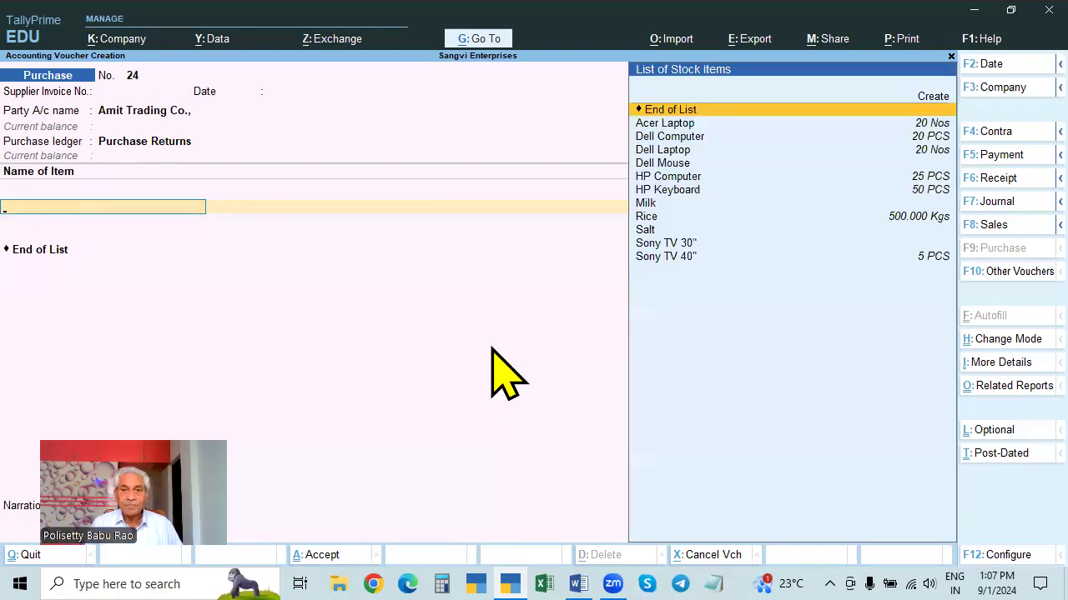
pyautogui.press('Escape')
pyautogui.press('Return')
pyautogui.press('Return')
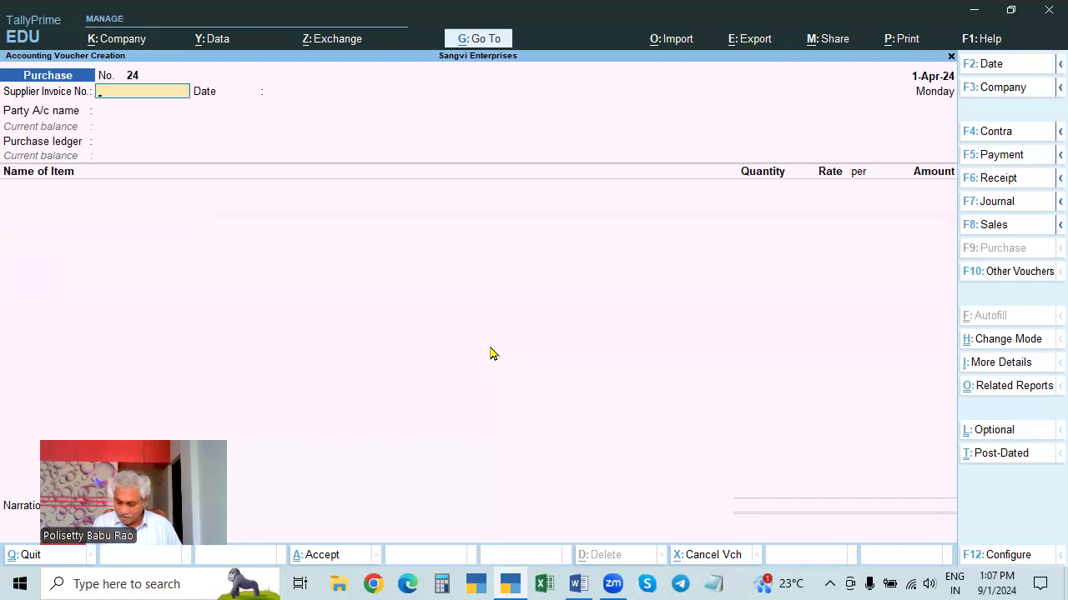
# Step: Enter supplier invoice number 2598 dated 1-Apr-24 in the blank purchase voucher
pyautogui.write('2598')
pyautogui.press('Return')
pyautogui.press('Return')
pyautogui.press('Down')
pyautogui.press('Down')
pyautogui.press('Down')
pyautogui.press('Return')
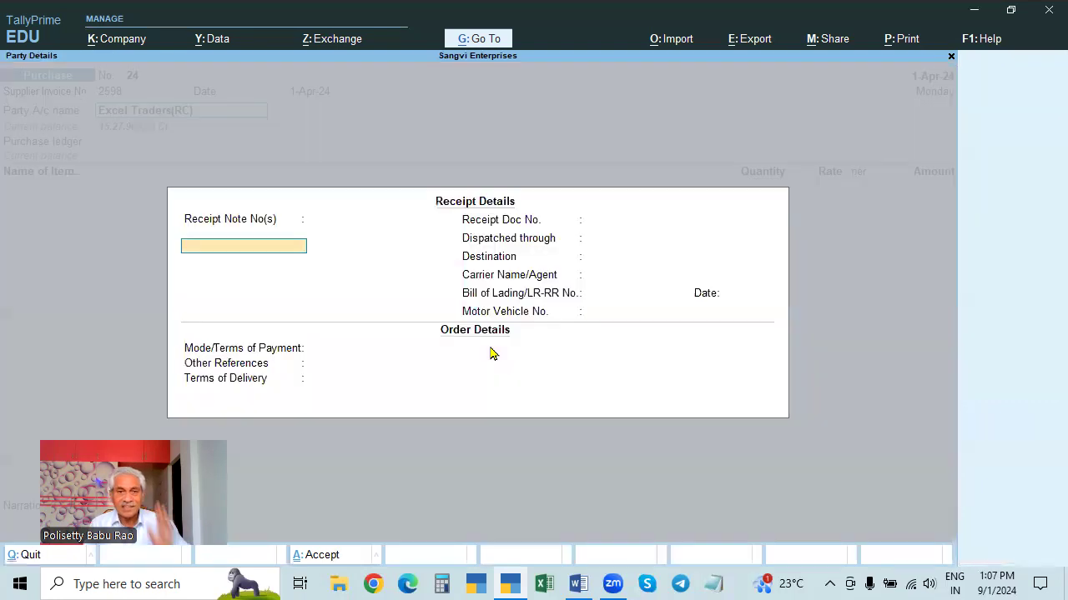
pyautogui.hotkey('ctrl', 'a')
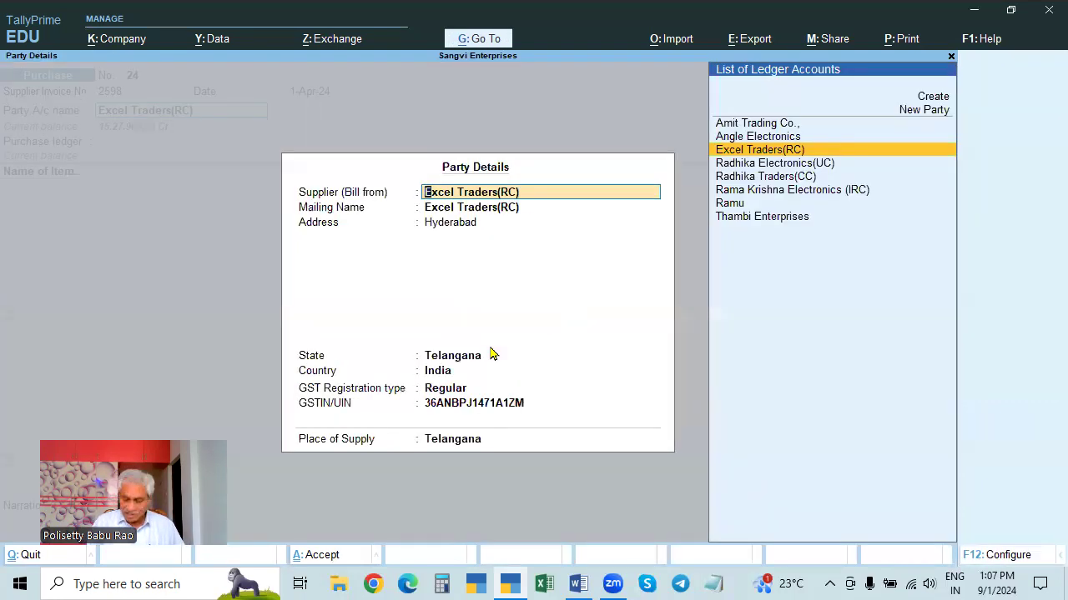
pyautogui.press('Escape')
pyautogui.press('y')
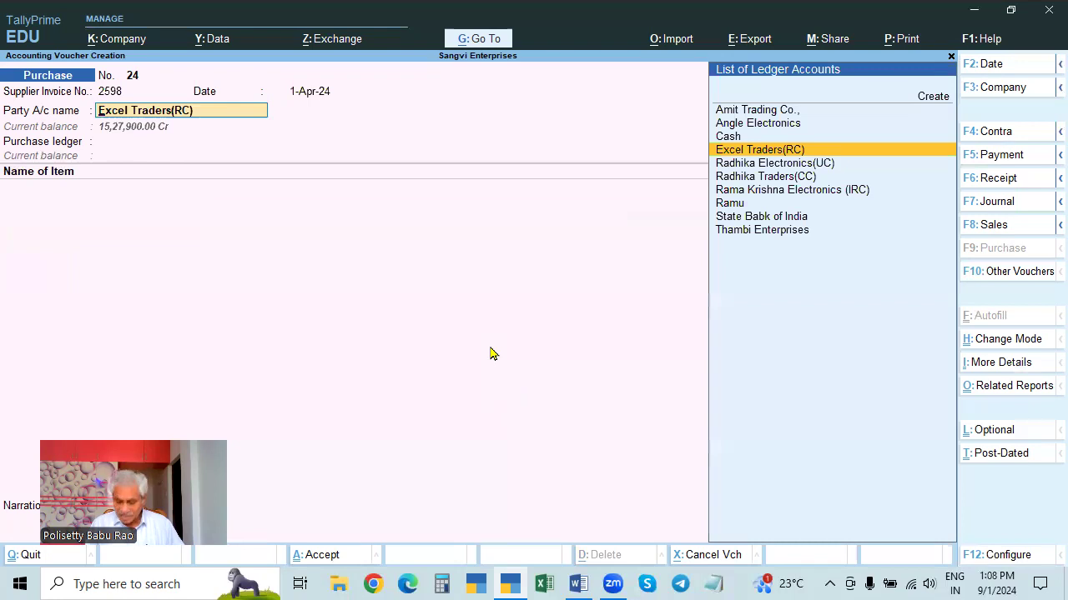
# Step: Select Rama Krishna Electronics (IRC) as the party, accept its details, and choose Purchases as the purchase ledger
pyautogui.press('Down')
pyautogui.press('Down')
pyautogui.press('Down')
pyautogui.press('Return')
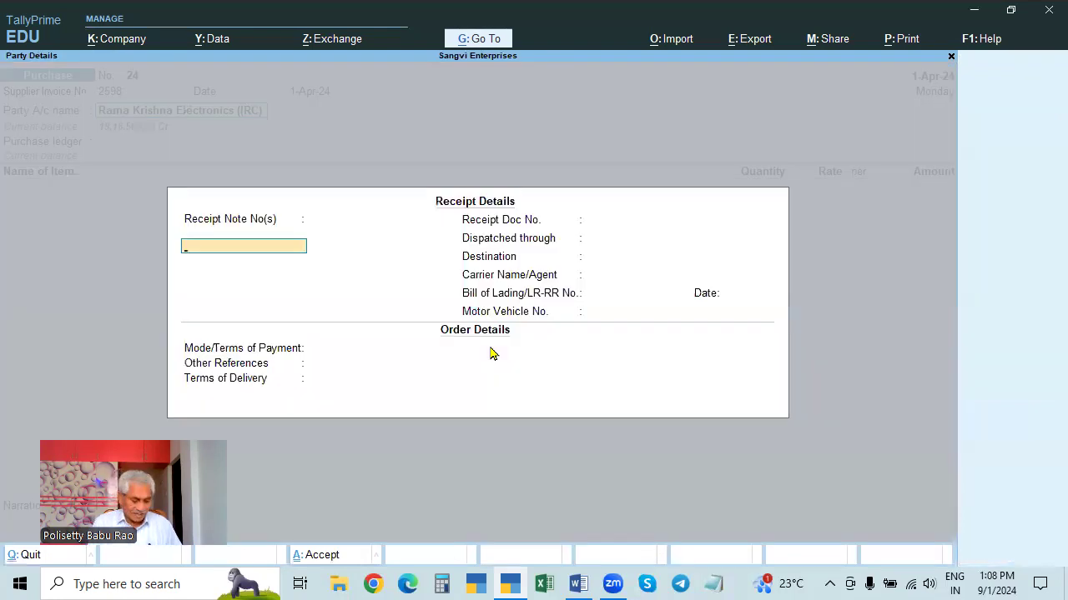
pyautogui.hotkey('ctrl', 'a')
pyautogui.hotkey('ctrl', 'a')
pyautogui.press('Down')
pyautogui.press('Return')
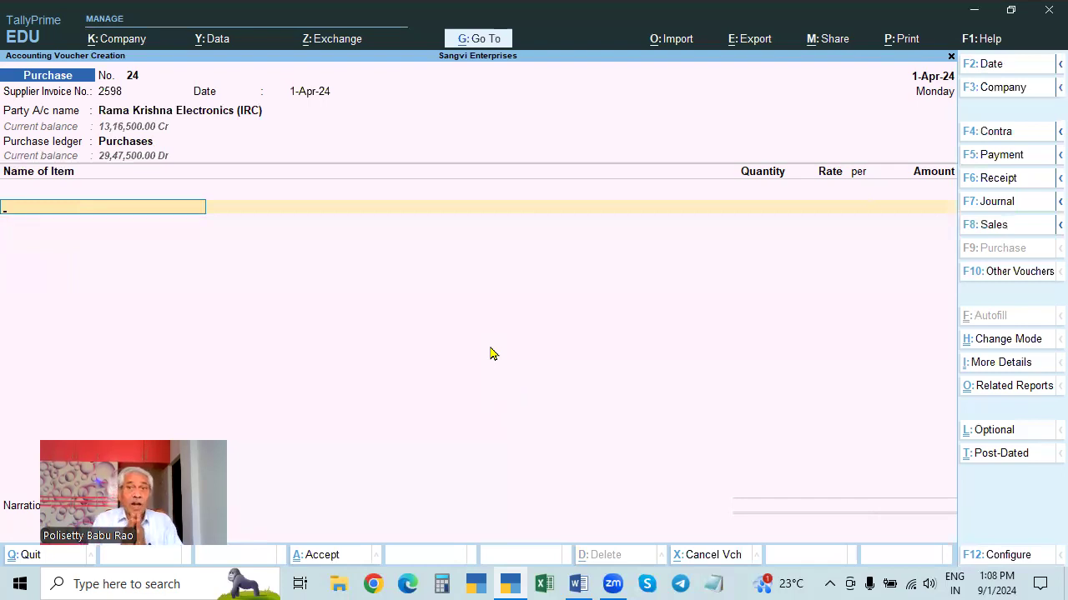
# Step: Add Milk to the interstate voucher with a quantity of 500 Ltr at a rate of 100
pyautogui.press('Down')
pyautogui.press('Down')
pyautogui.press('Down')
pyautogui.press('Down')
pyautogui.press('Down')
pyautogui.press('Down')
pyautogui.press('Down')
pyautogui.press('Down')
pyautogui.press('Return')
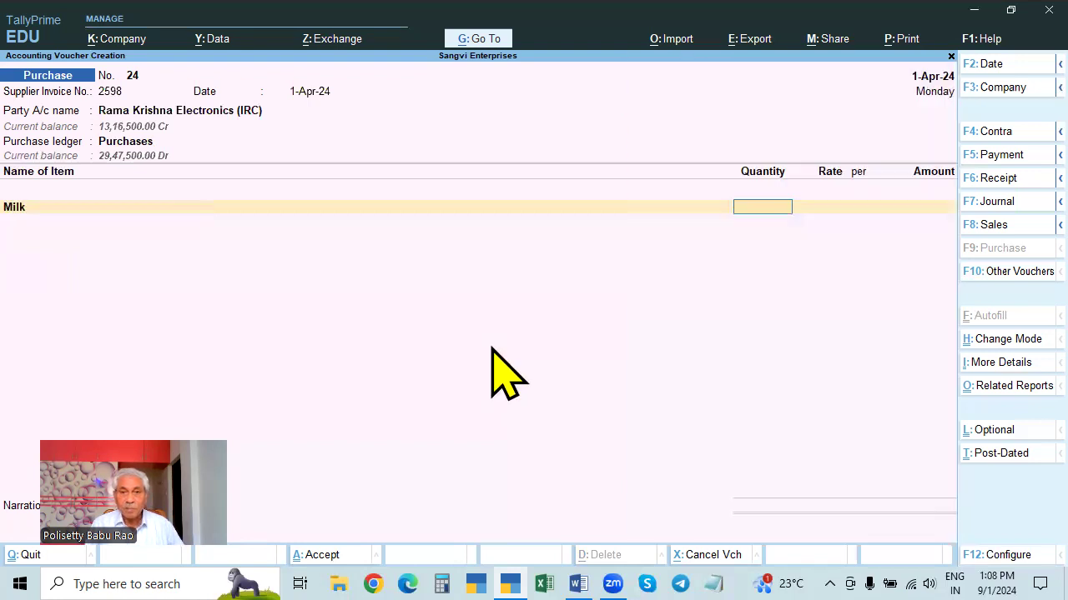
pyautogui.write('500')
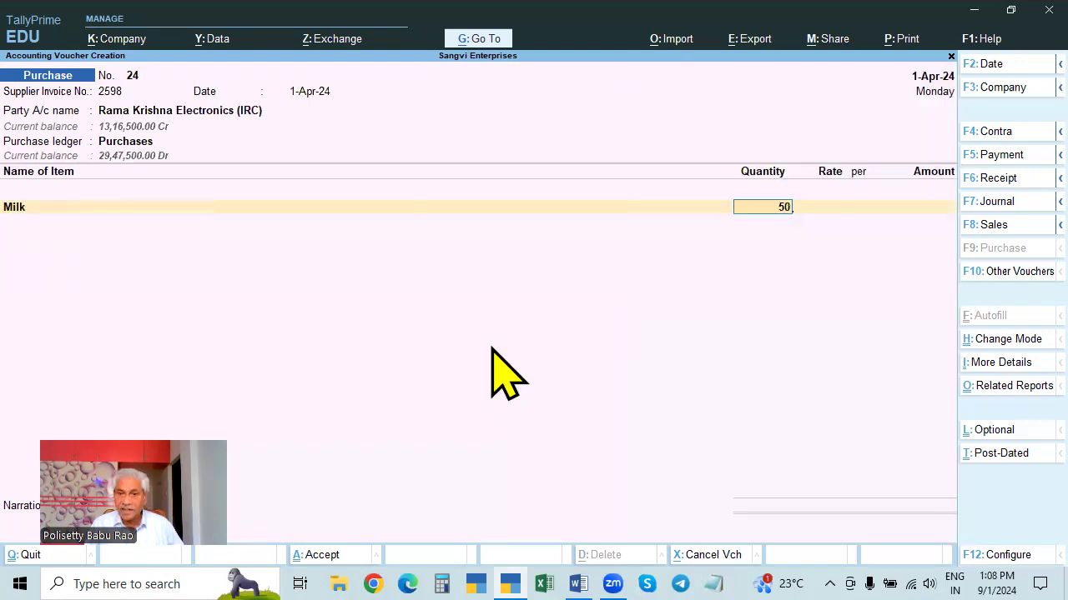
pyautogui.press('Return')
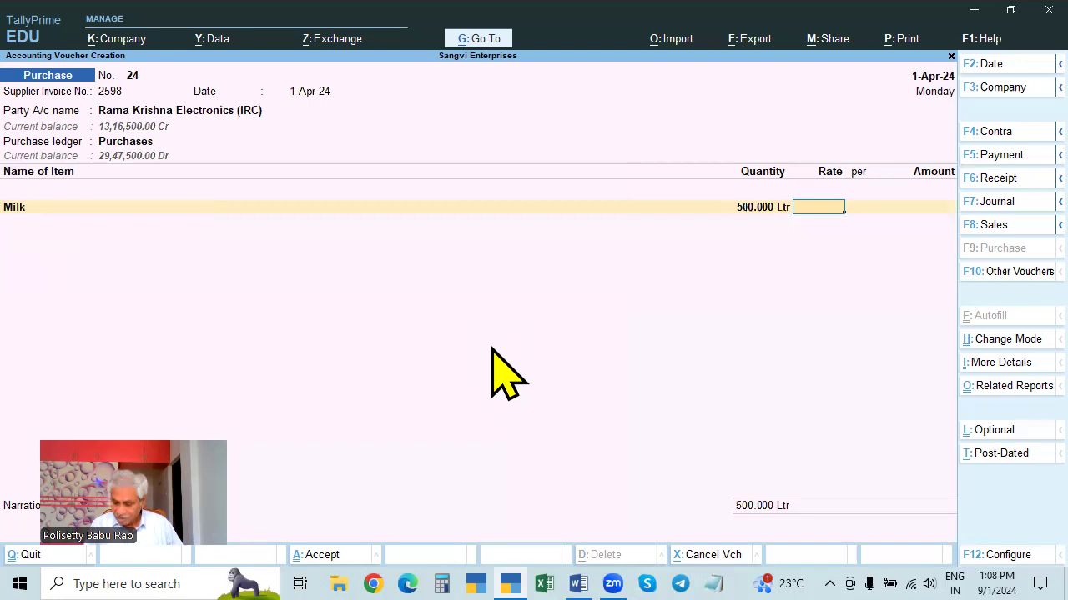
pyautogui.write('100')
pyautogui.press('Return')
pyautogui.press('Return')
pyautogui.press('Return')
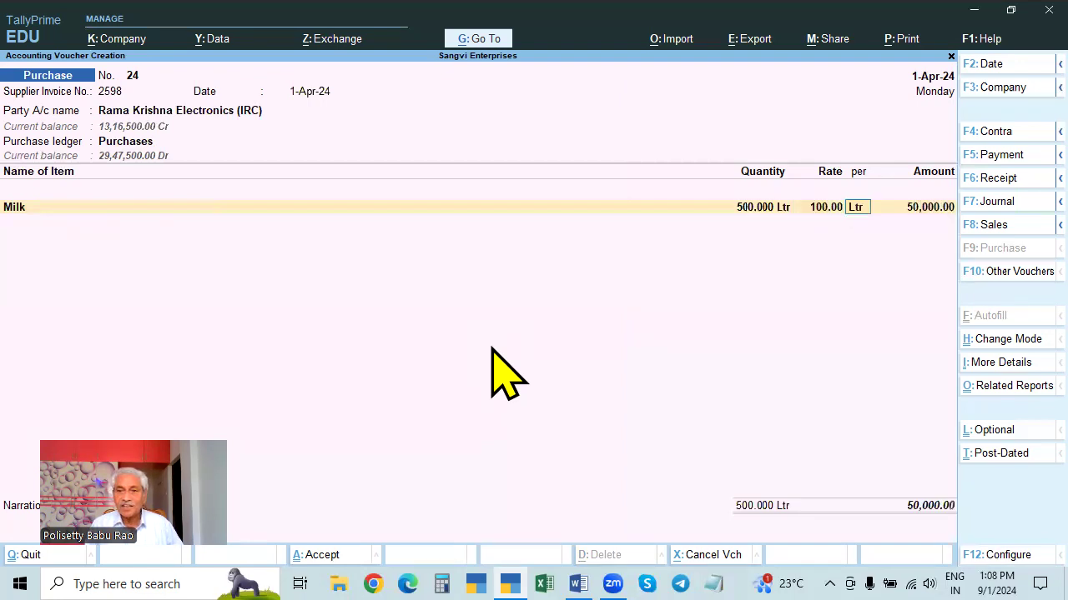
# Step: Add Rice below the Milk line with a quantity of 500 Kgs at a rate of 100
pyautogui.press('Down')
pyautogui.press('Down')
pyautogui.press('Down')
pyautogui.press('Down')
pyautogui.press('Down')
pyautogui.press('Down')
pyautogui.press('Down')
pyautogui.press('Down')
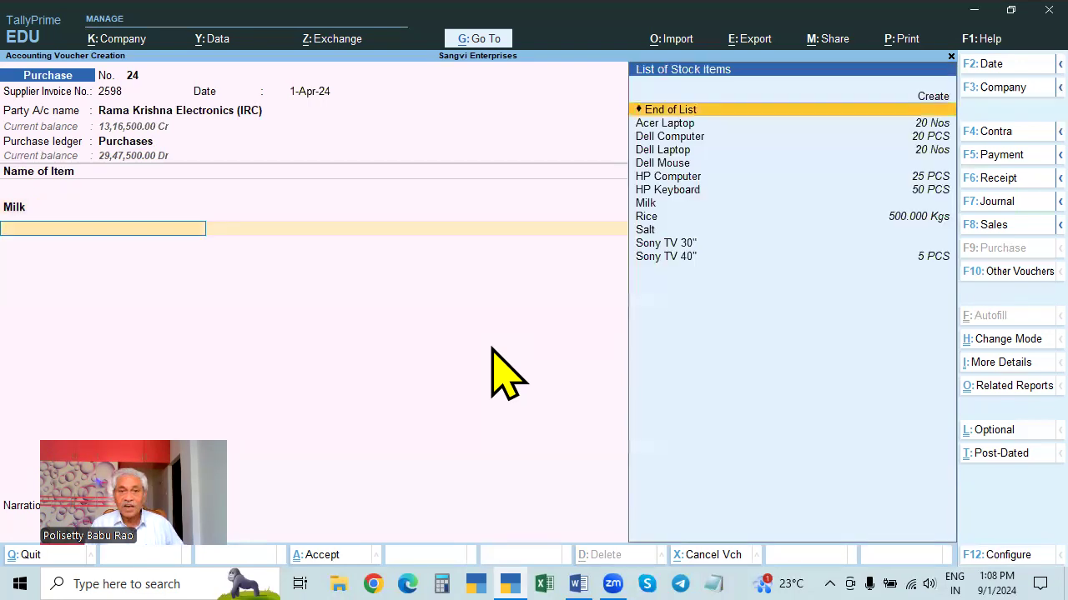
pyautogui.press('Down')
pyautogui.press('Return')
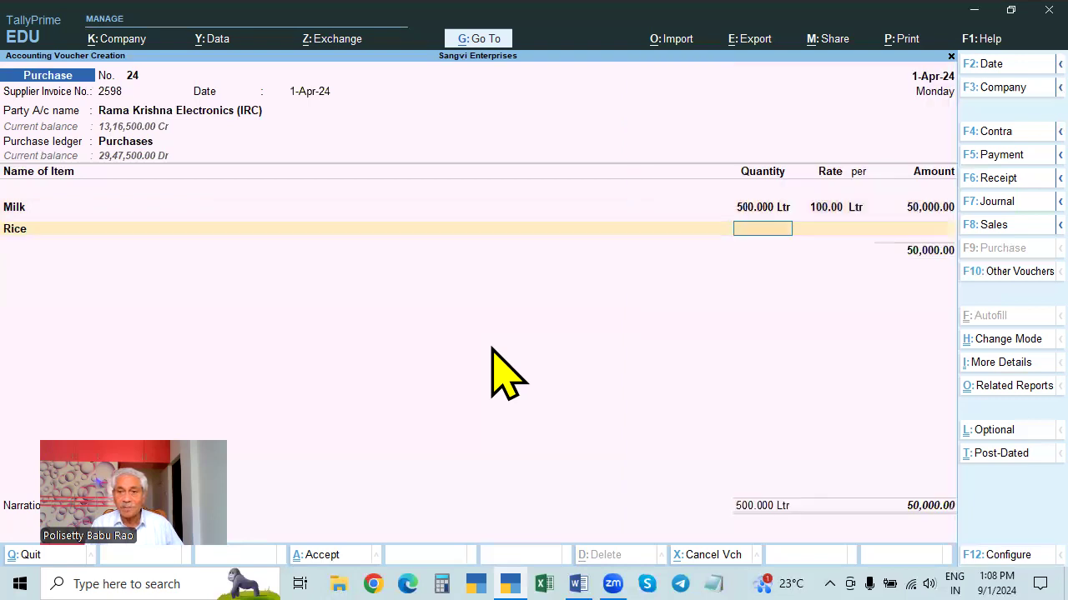
pyautogui.write('500')
pyautogui.press('Return')
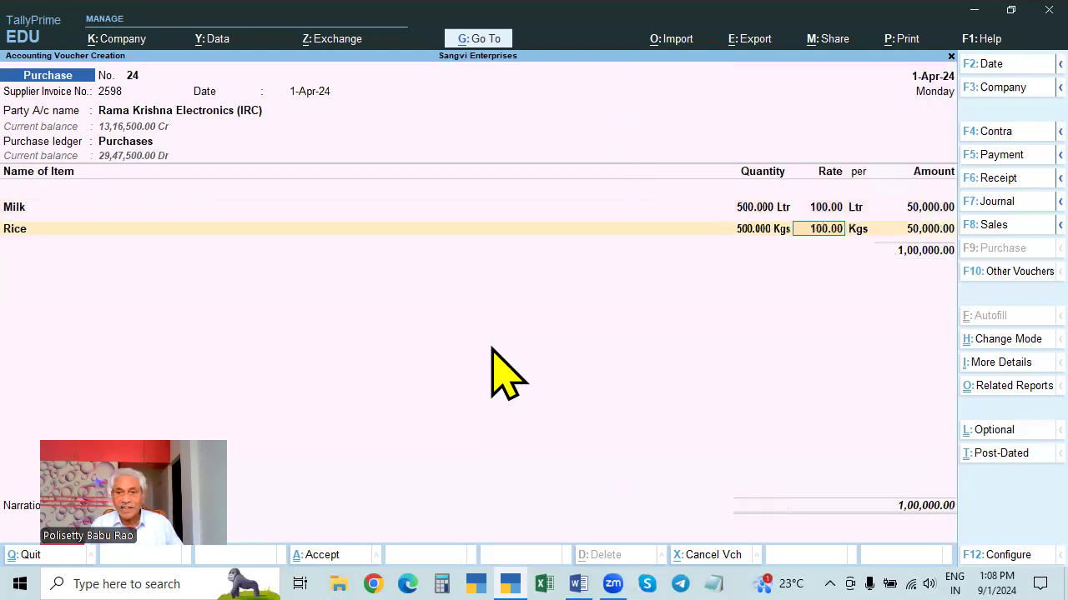
pyautogui.press('Return')
pyautogui.press('Return')
# Step: Add Salt as the third item with a quantity of 500 Kgs at a rate of 25, and end the item list
pyautogui.press('Down')
pyautogui.press('Down')
pyautogui.press('Down')
pyautogui.press('Down')
pyautogui.press('Down')
pyautogui.press('Down')
pyautogui.press('Down')
pyautogui.press('Down')
pyautogui.press('Down')
pyautogui.press('Down')
pyautogui.press('Up')
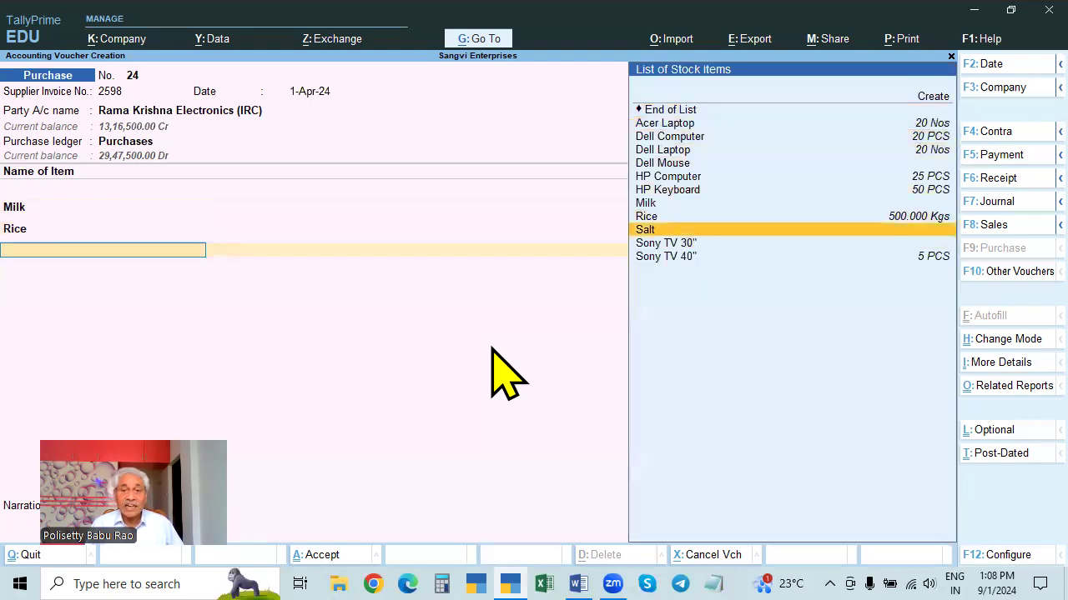
pyautogui.press('Return')
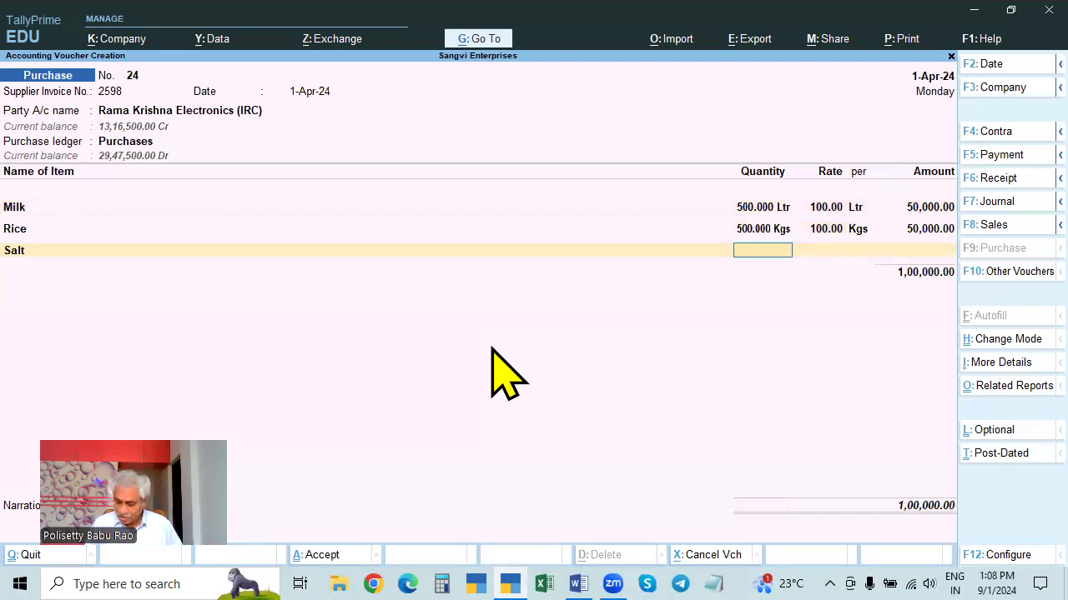
pyautogui.write('500')
pyautogui.press('Return')
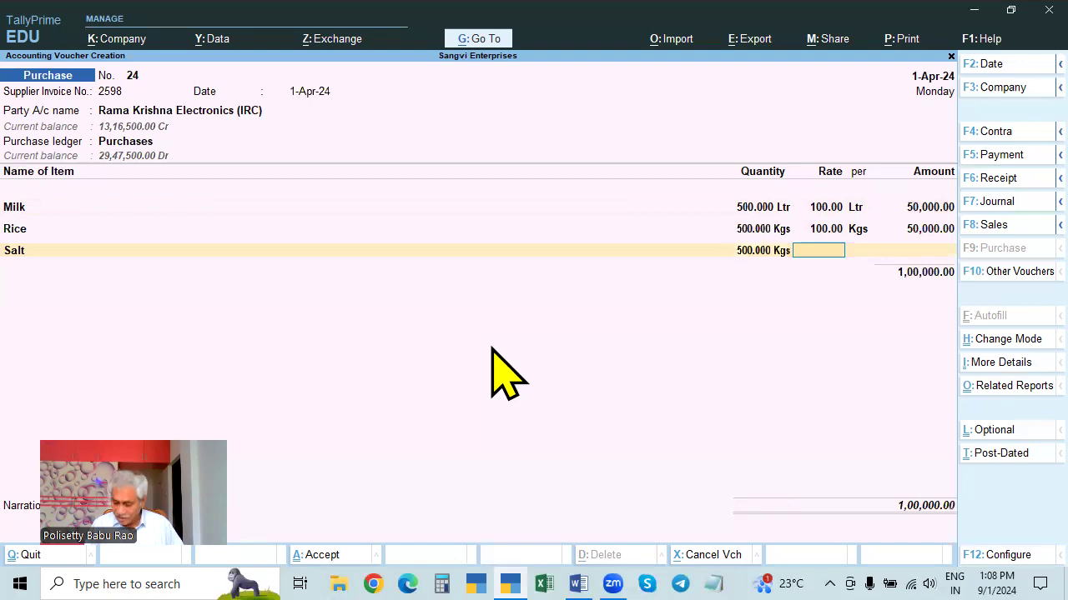
pyautogui.write('25')
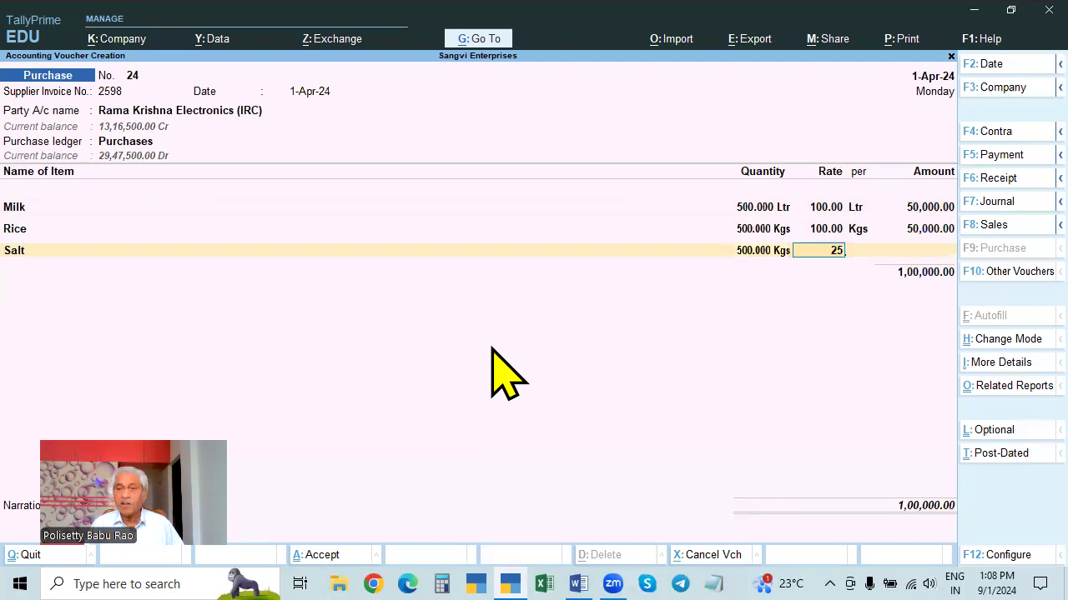
pyautogui.press('Return')
pyautogui.press('Return')
pyautogui.press('Return')
pyautogui.press('Return')
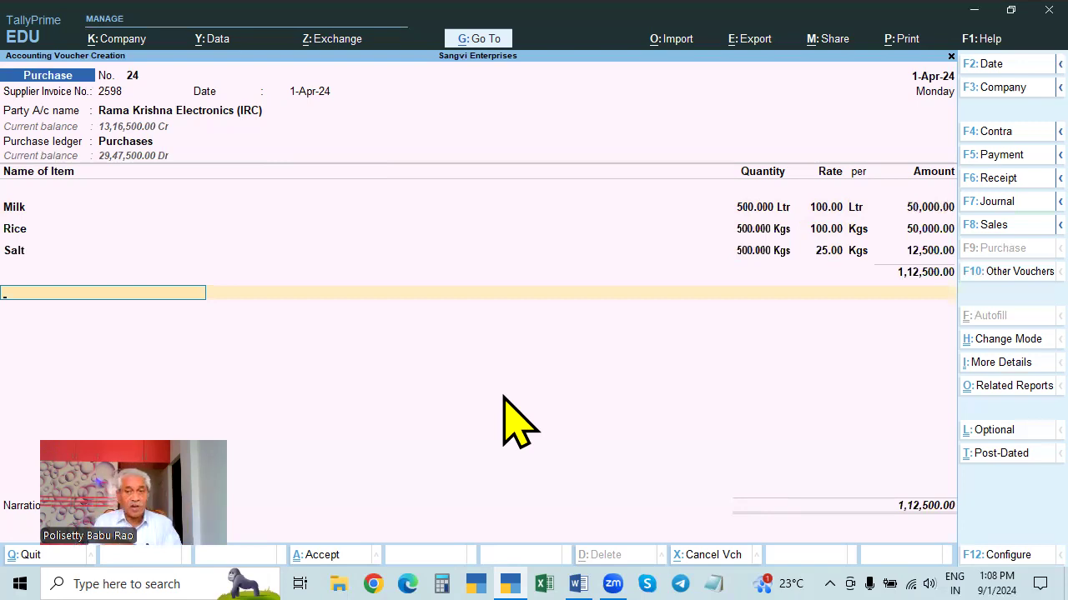
pyautogui.write('Cg')
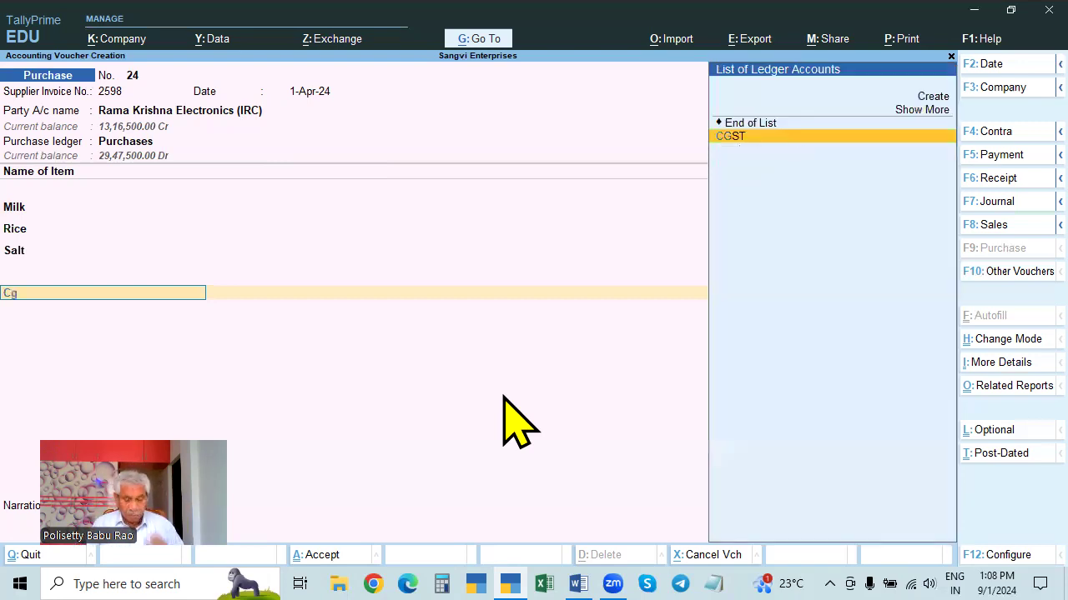
pyautogui.press('Return')
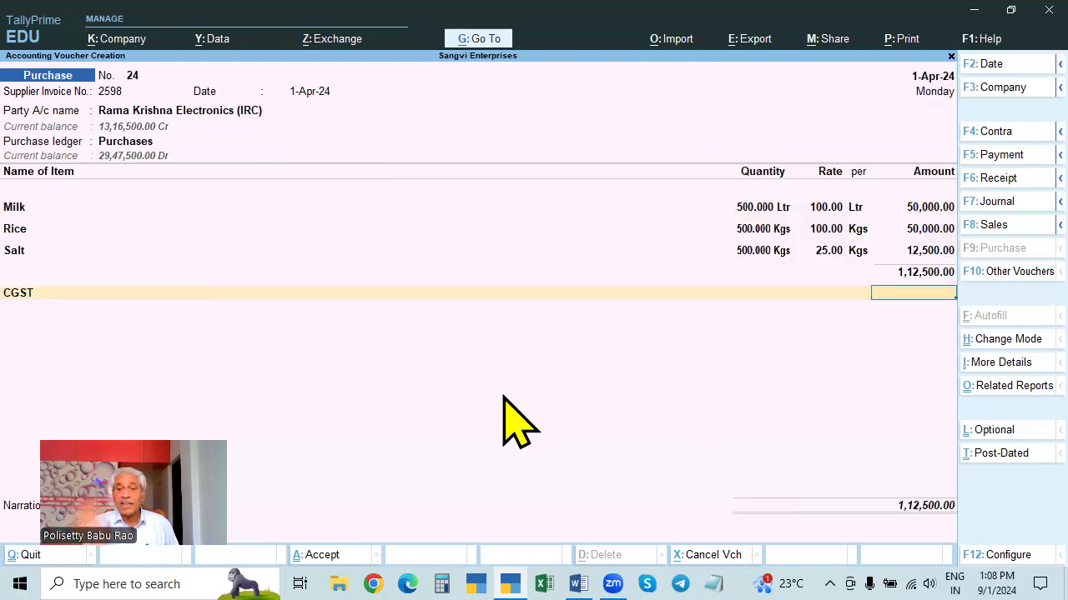
pyautogui.press('BackSpace')
# Step: Add the IGST ledger below the items with its amount left blank, accept the purchase voucher, and leave voucher creation
pyautogui.write('Igst')
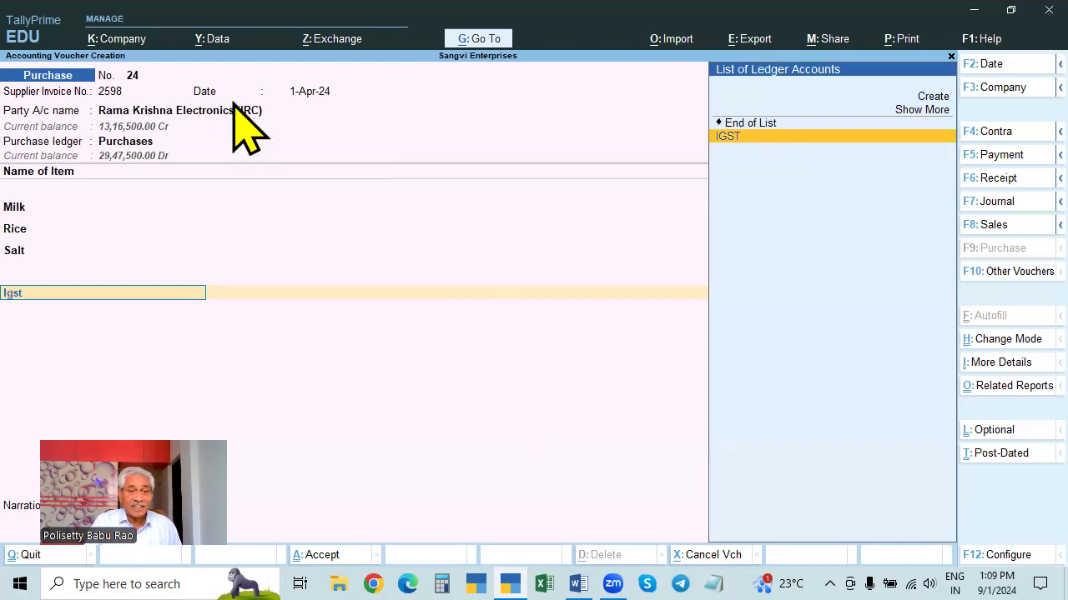
pyautogui.press('Return')
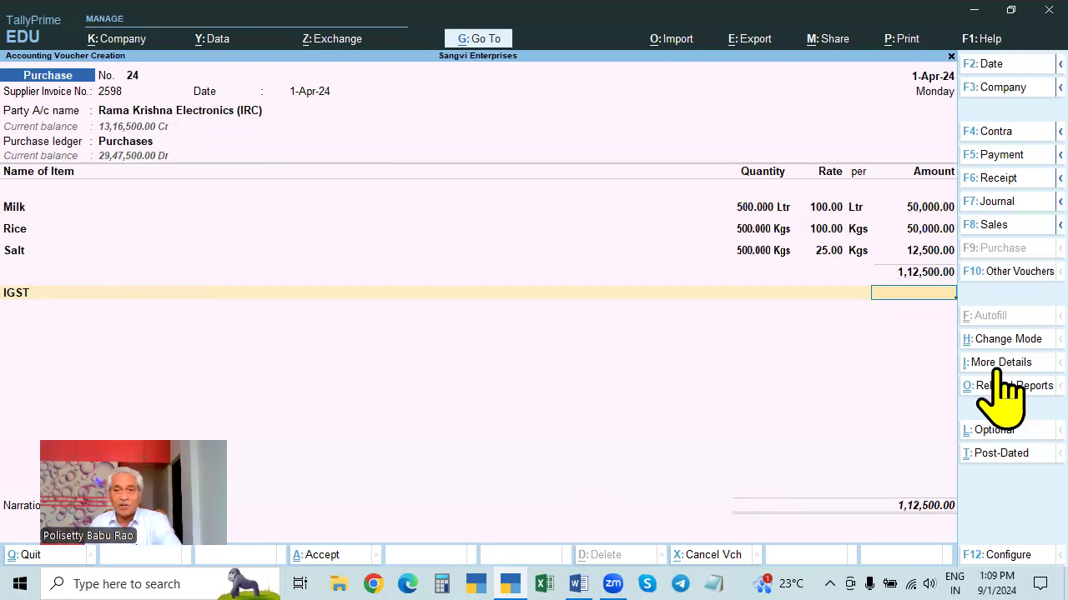
pyautogui.press('Return')
pyautogui.press('Return')
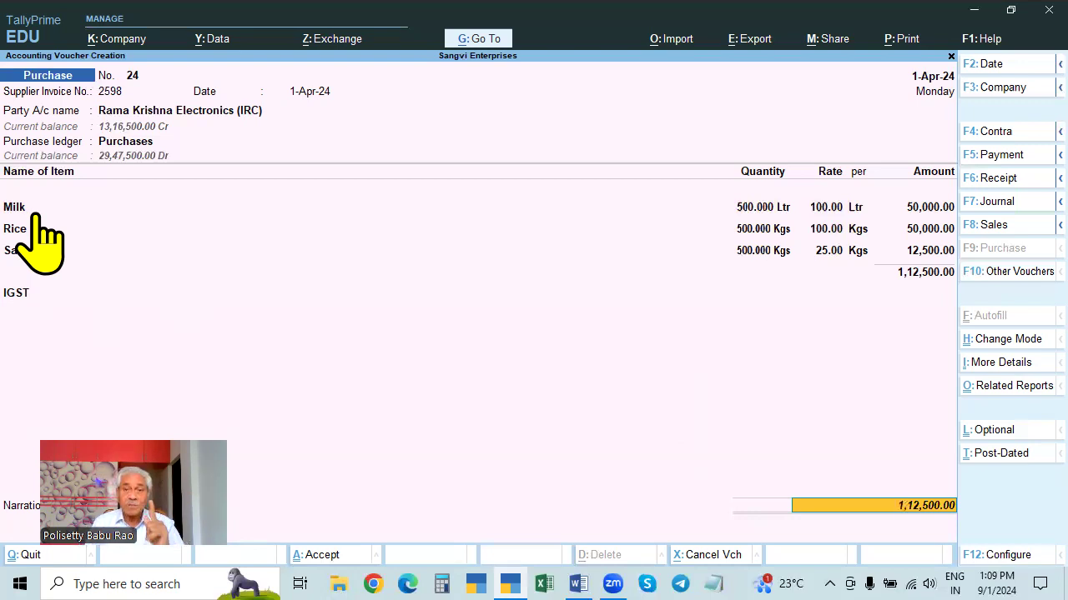
pyautogui.press('Return')
pyautogui.press('Return')
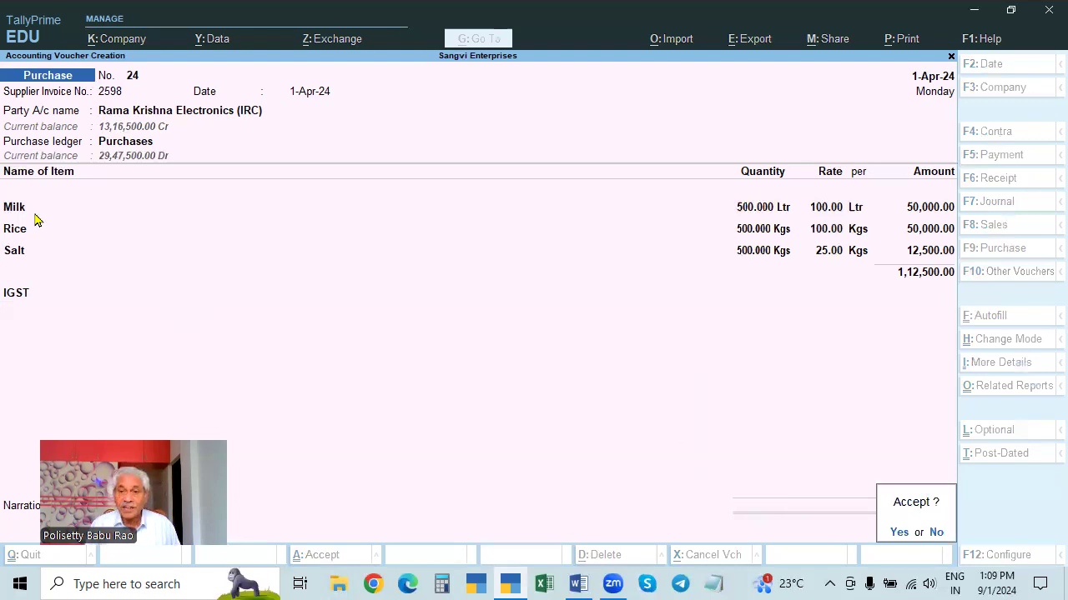
pyautogui.press('Return')
pyautogui.press('Escape')
# Step: Open the Day Book, view the Excel Traders(RC) purchase voucher 23 with its item and tax lines, and close it without changes
pyautogui.press('Down')
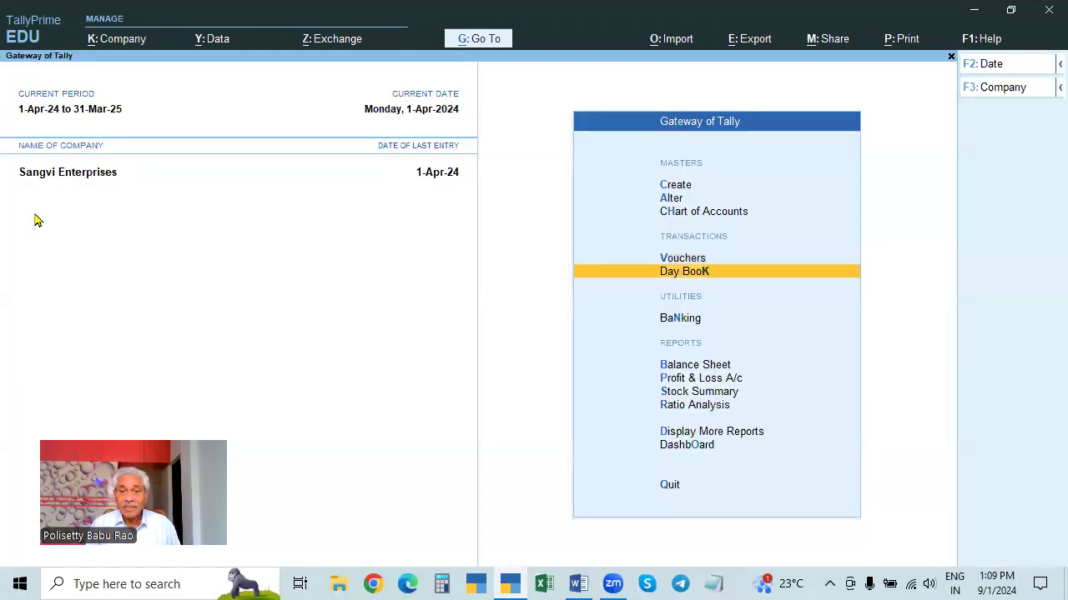
pyautogui.press('Return')
pyautogui.press('Down')
pyautogui.press('Down')
pyautogui.press('Down')
pyautogui.press('Down')
pyautogui.press('Down')
pyautogui.press('Down')
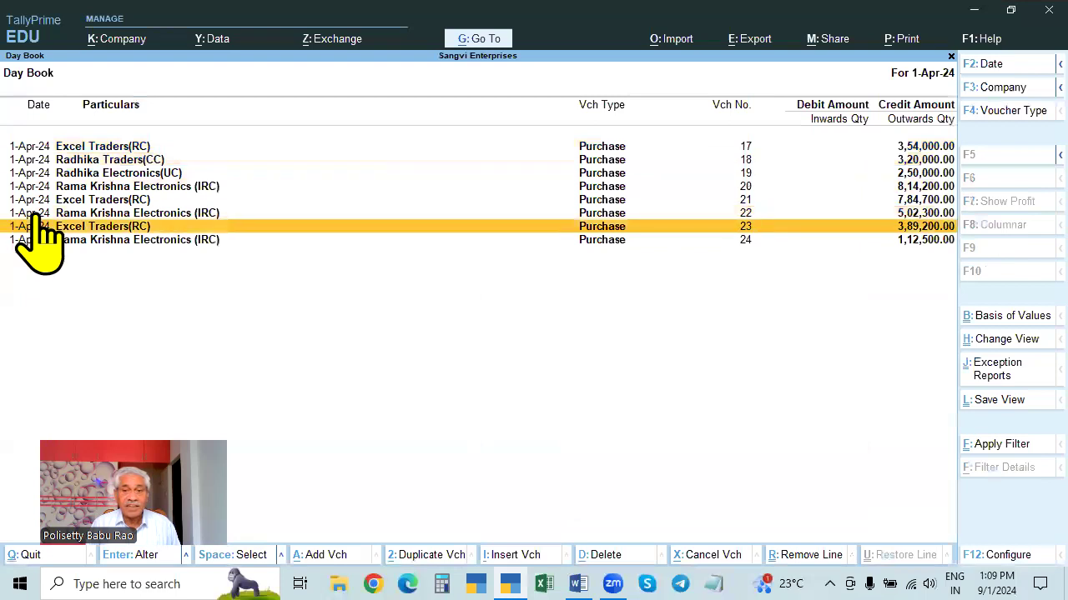
pyautogui.press('Return')
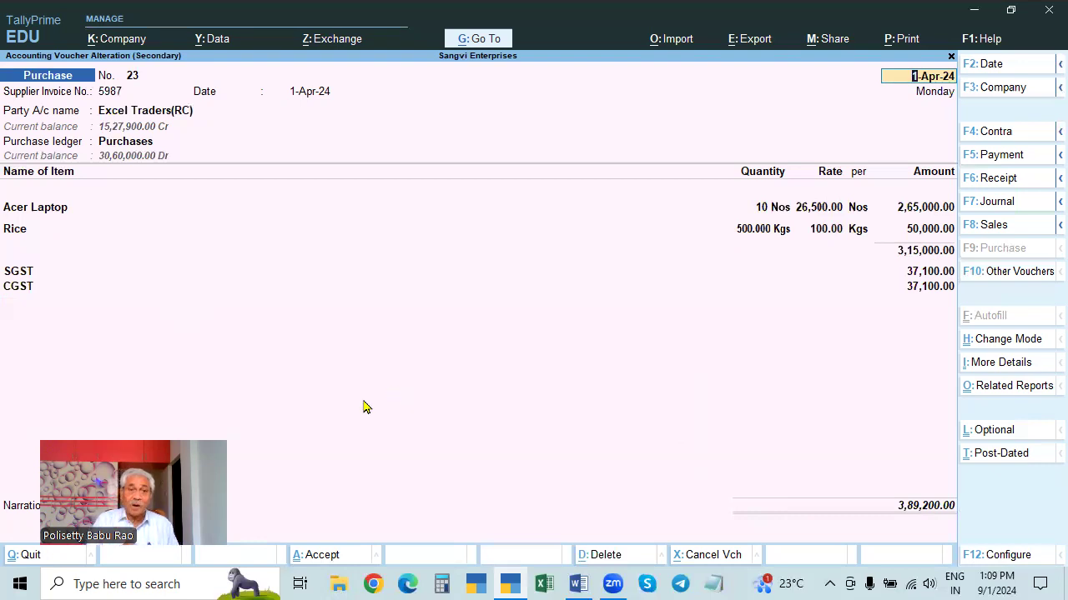
pyautogui.press('Escape')
pyautogui.press('Escape')
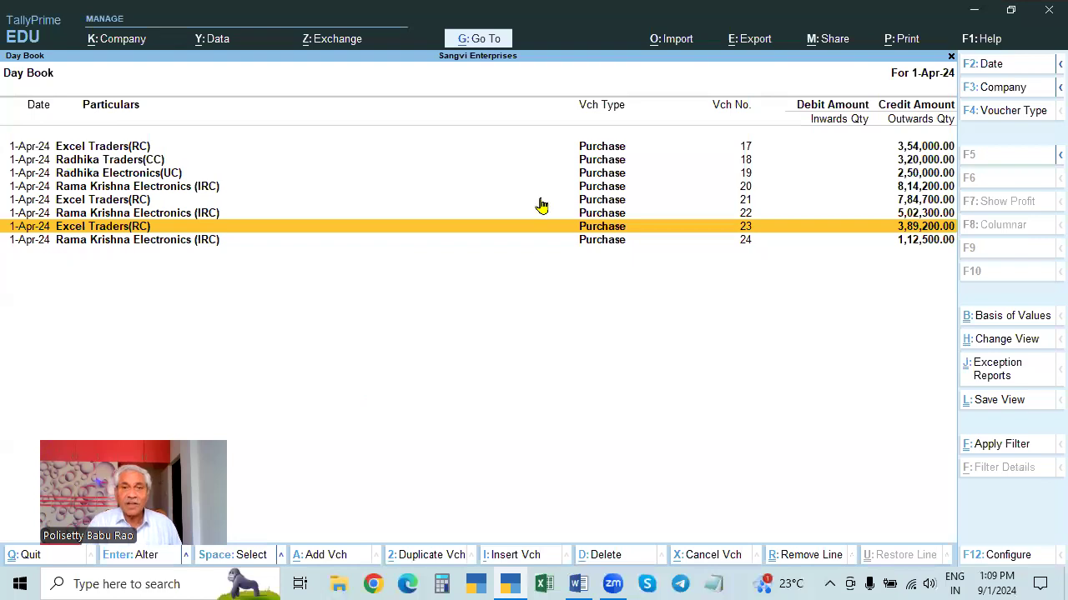